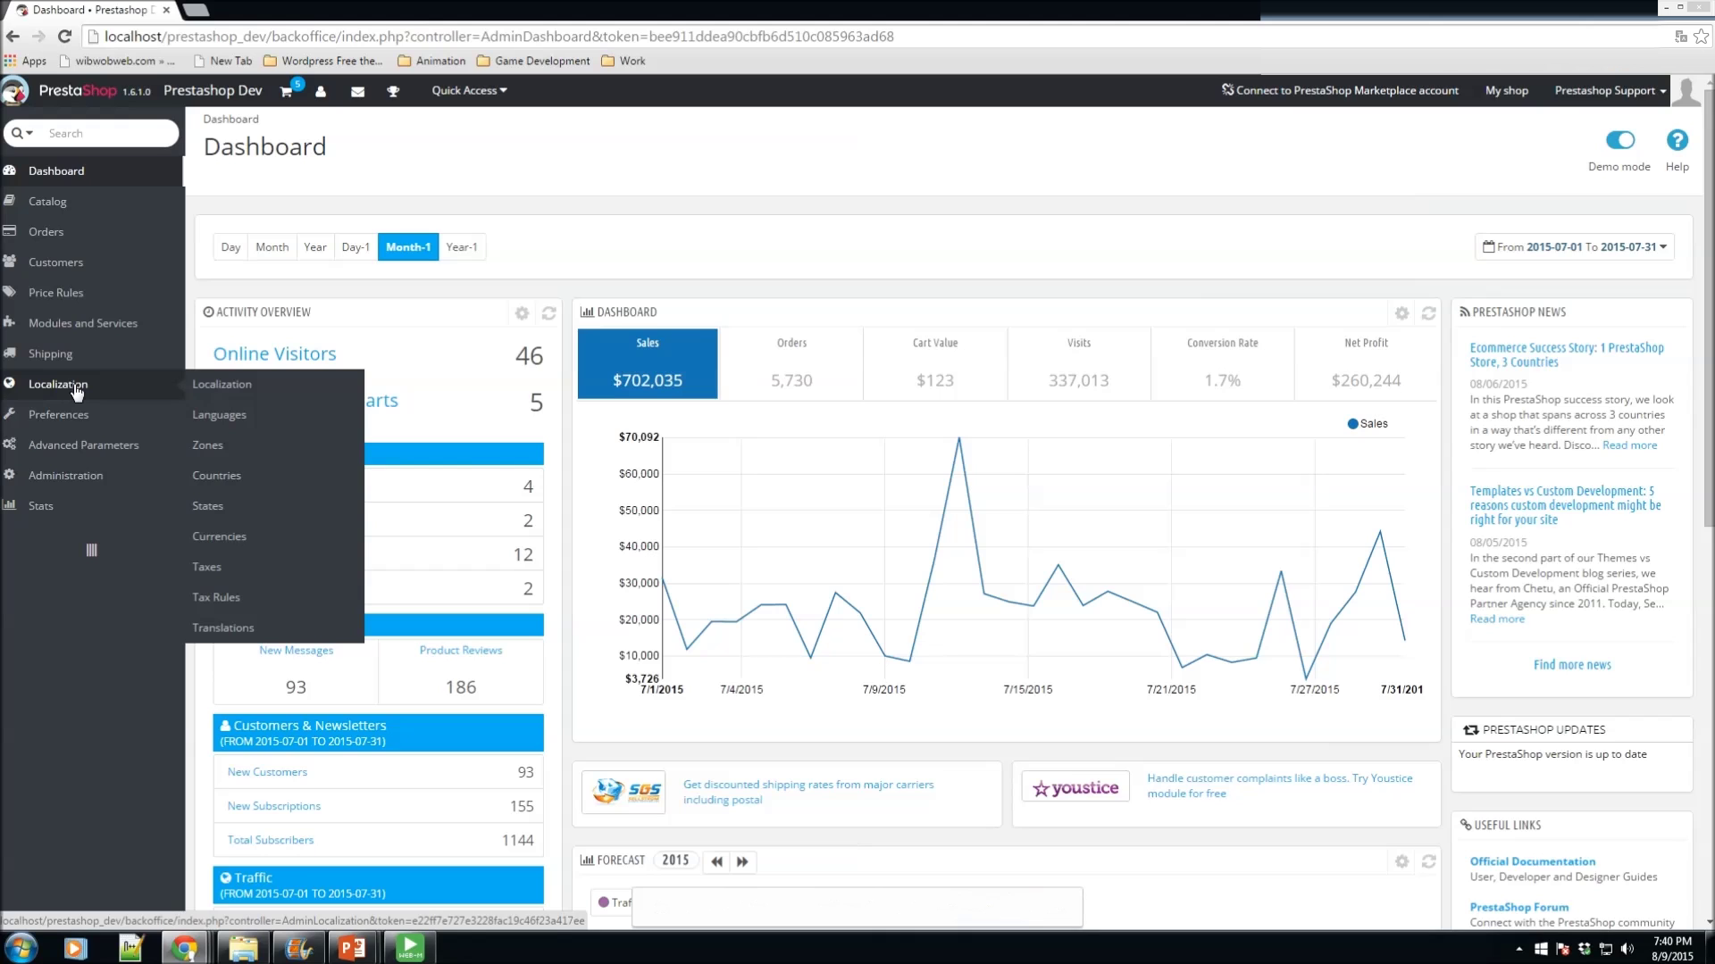
Step: Open the Localization page and look over its import and configuration settings
click(76, 391)
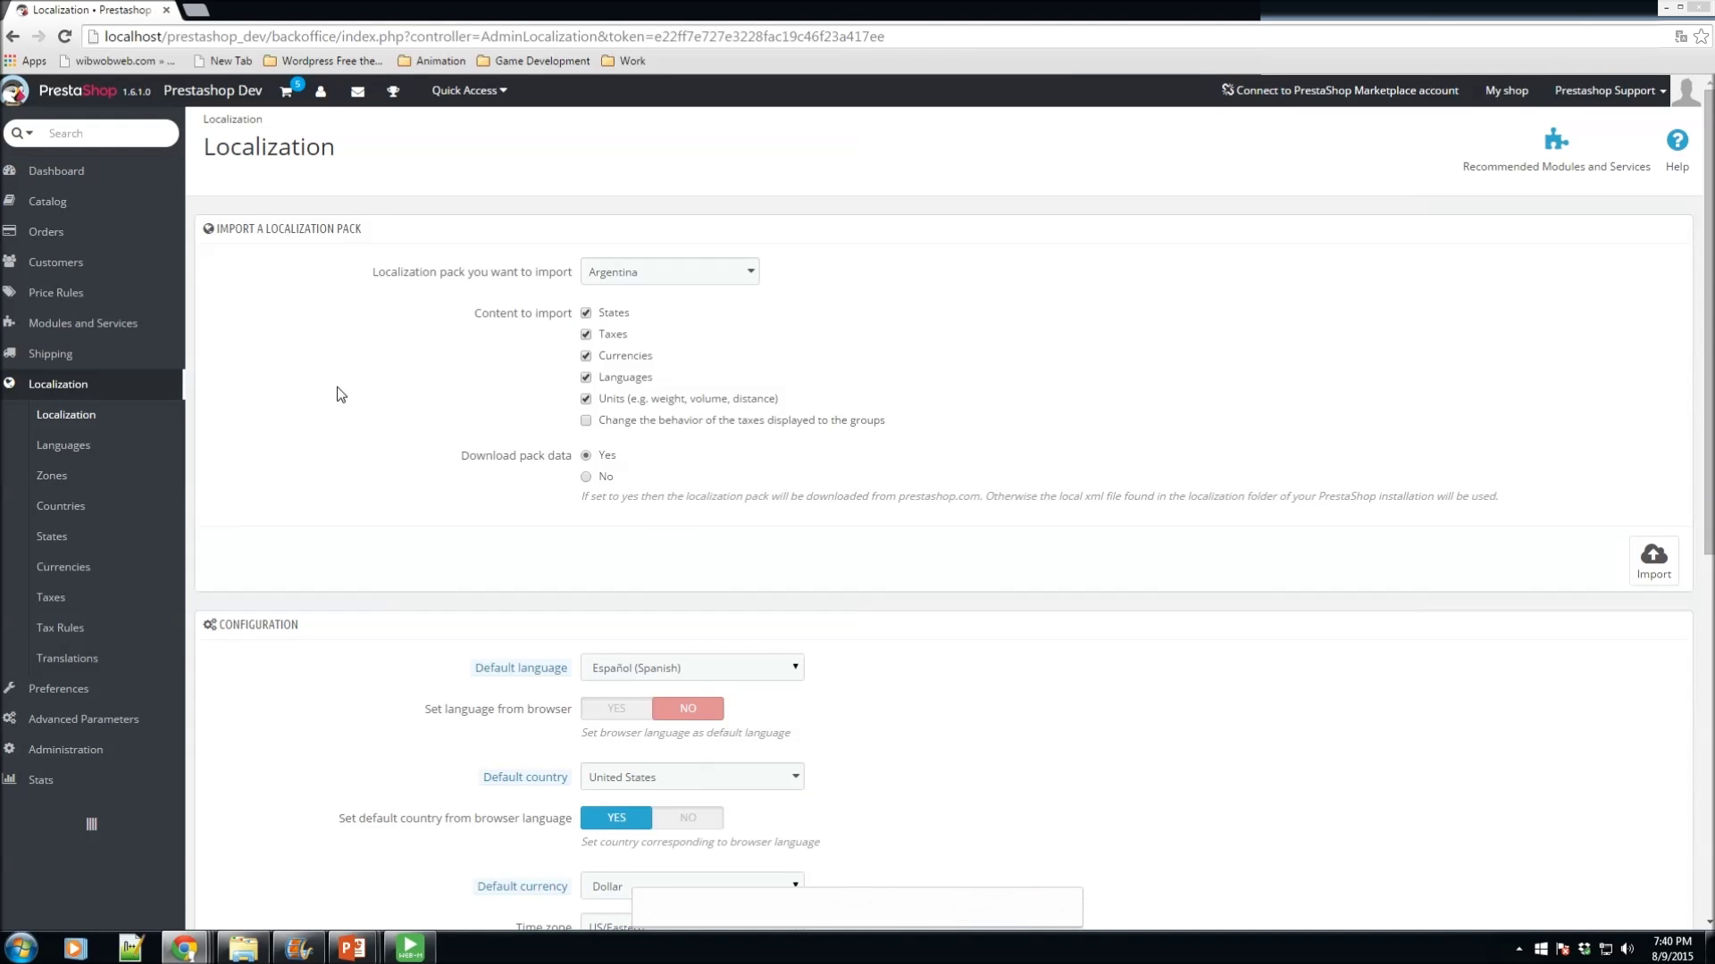
scroll(339, 394, down, 3)
scroll(340, 394, up, 3)
Step: Import the Canada localization pack with states, taxes, currencies, languages and units, downloading the pack data
click(749, 271)
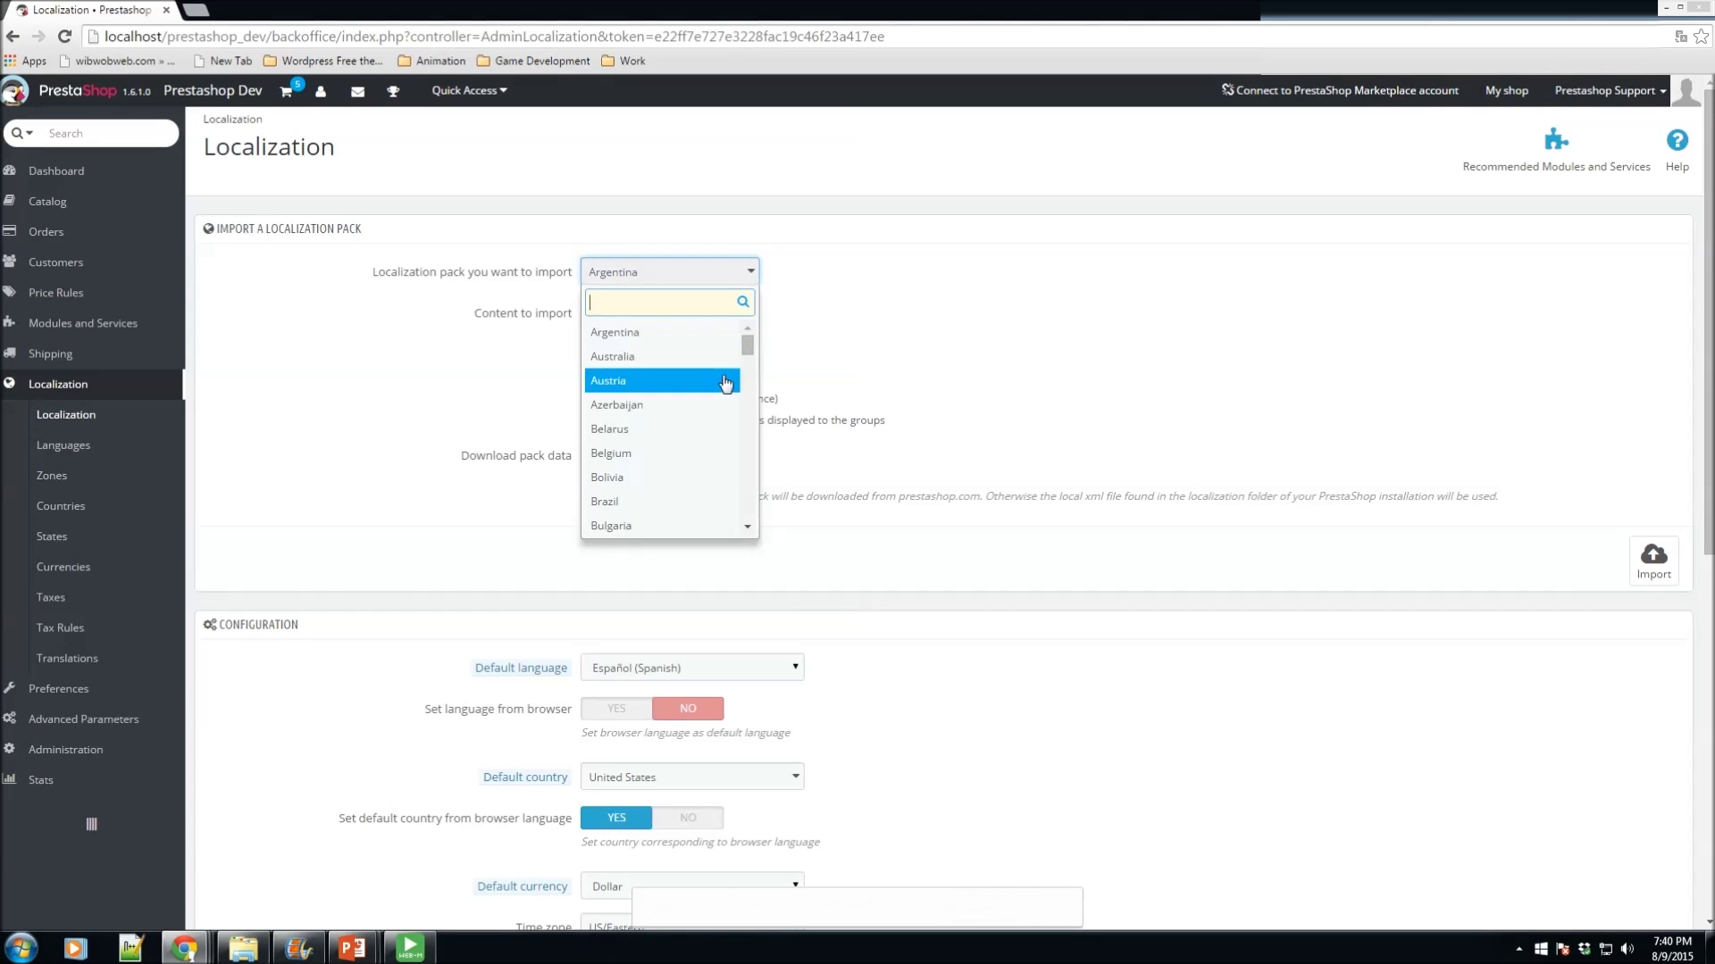
click(1070, 276)
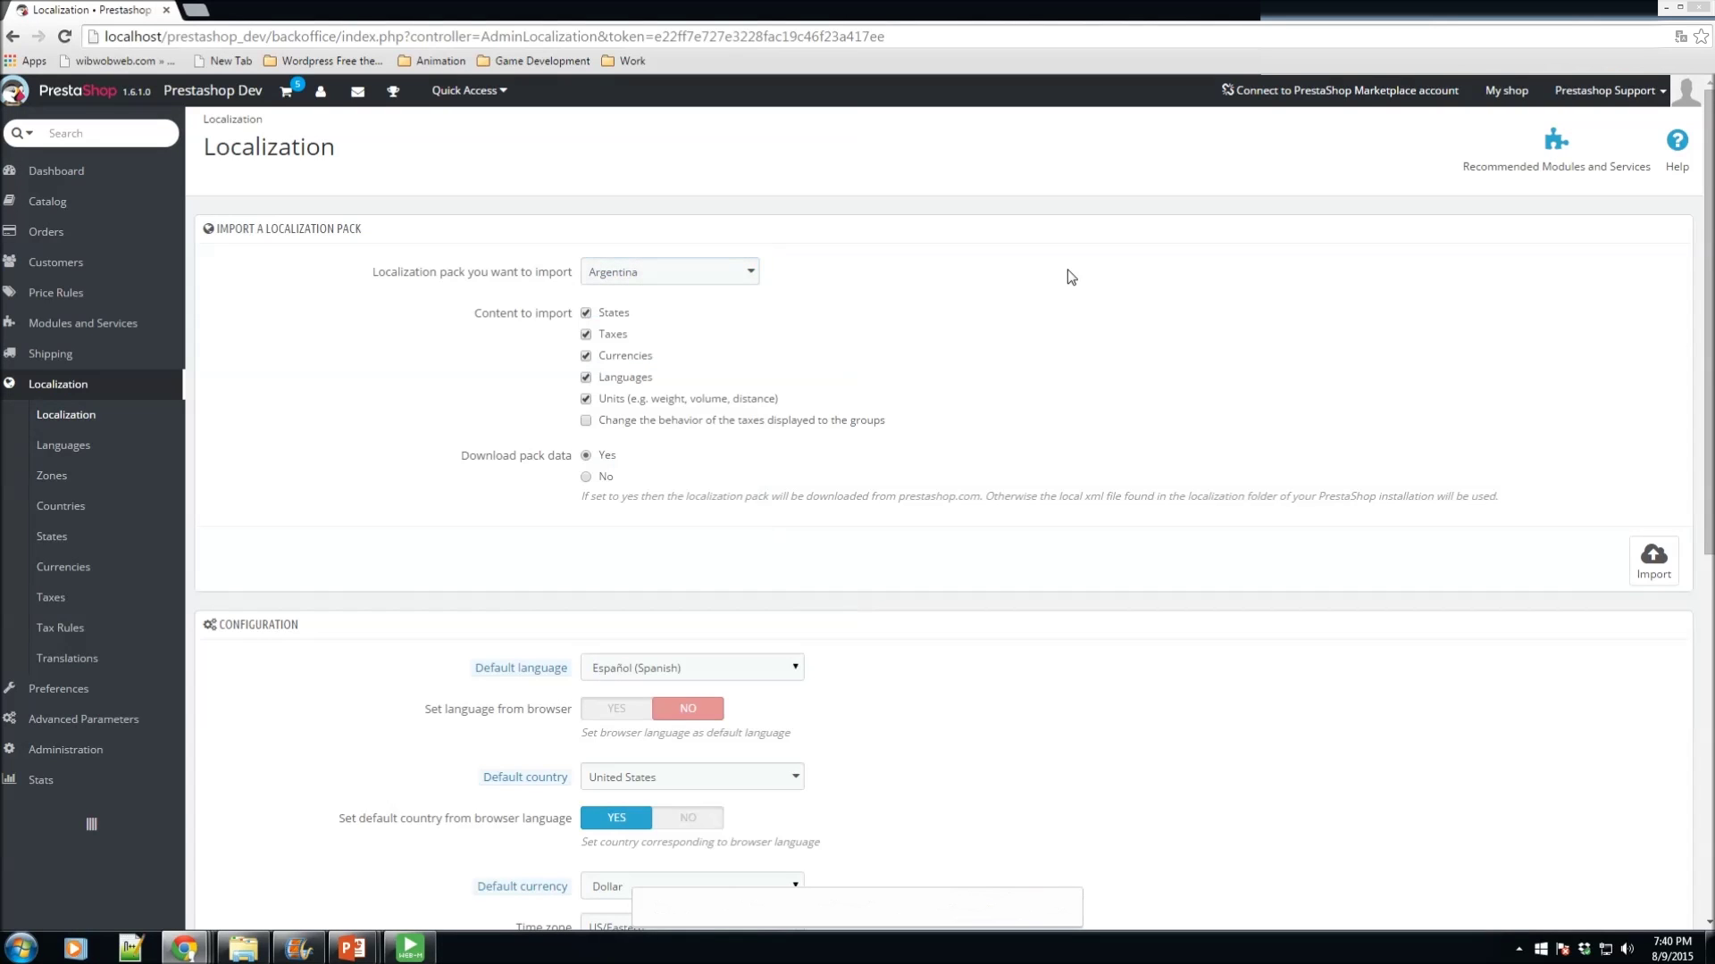
click(745, 277)
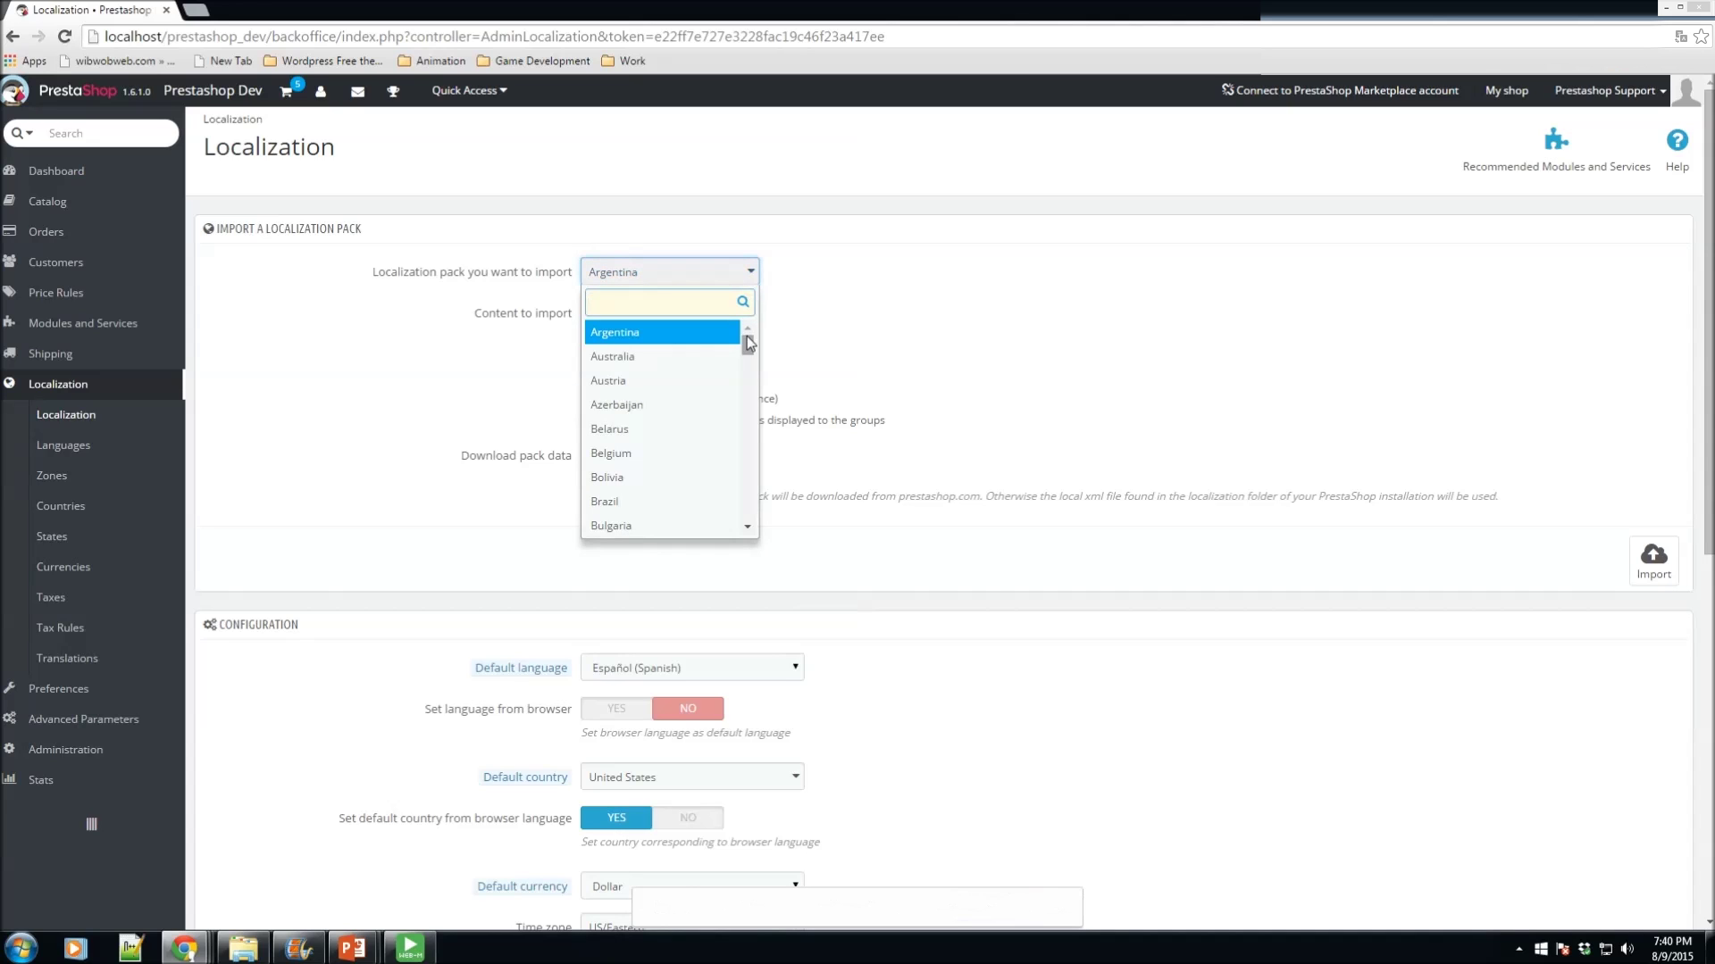
scroll(723, 382, down, 3)
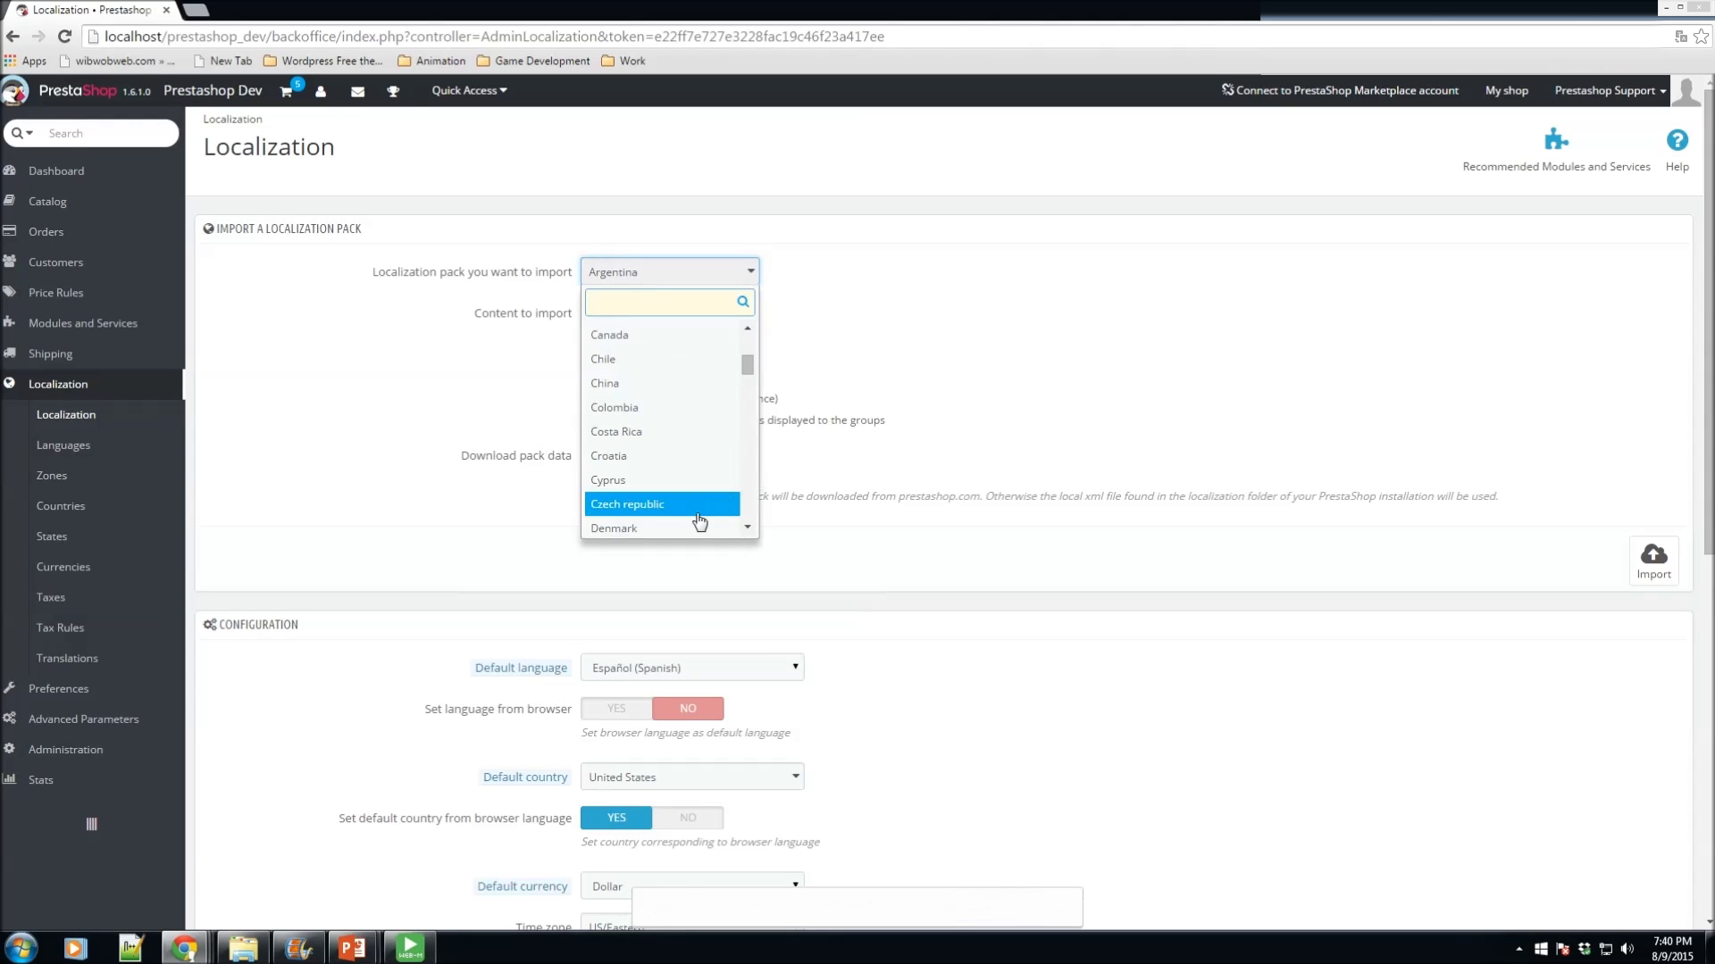
click(606, 341)
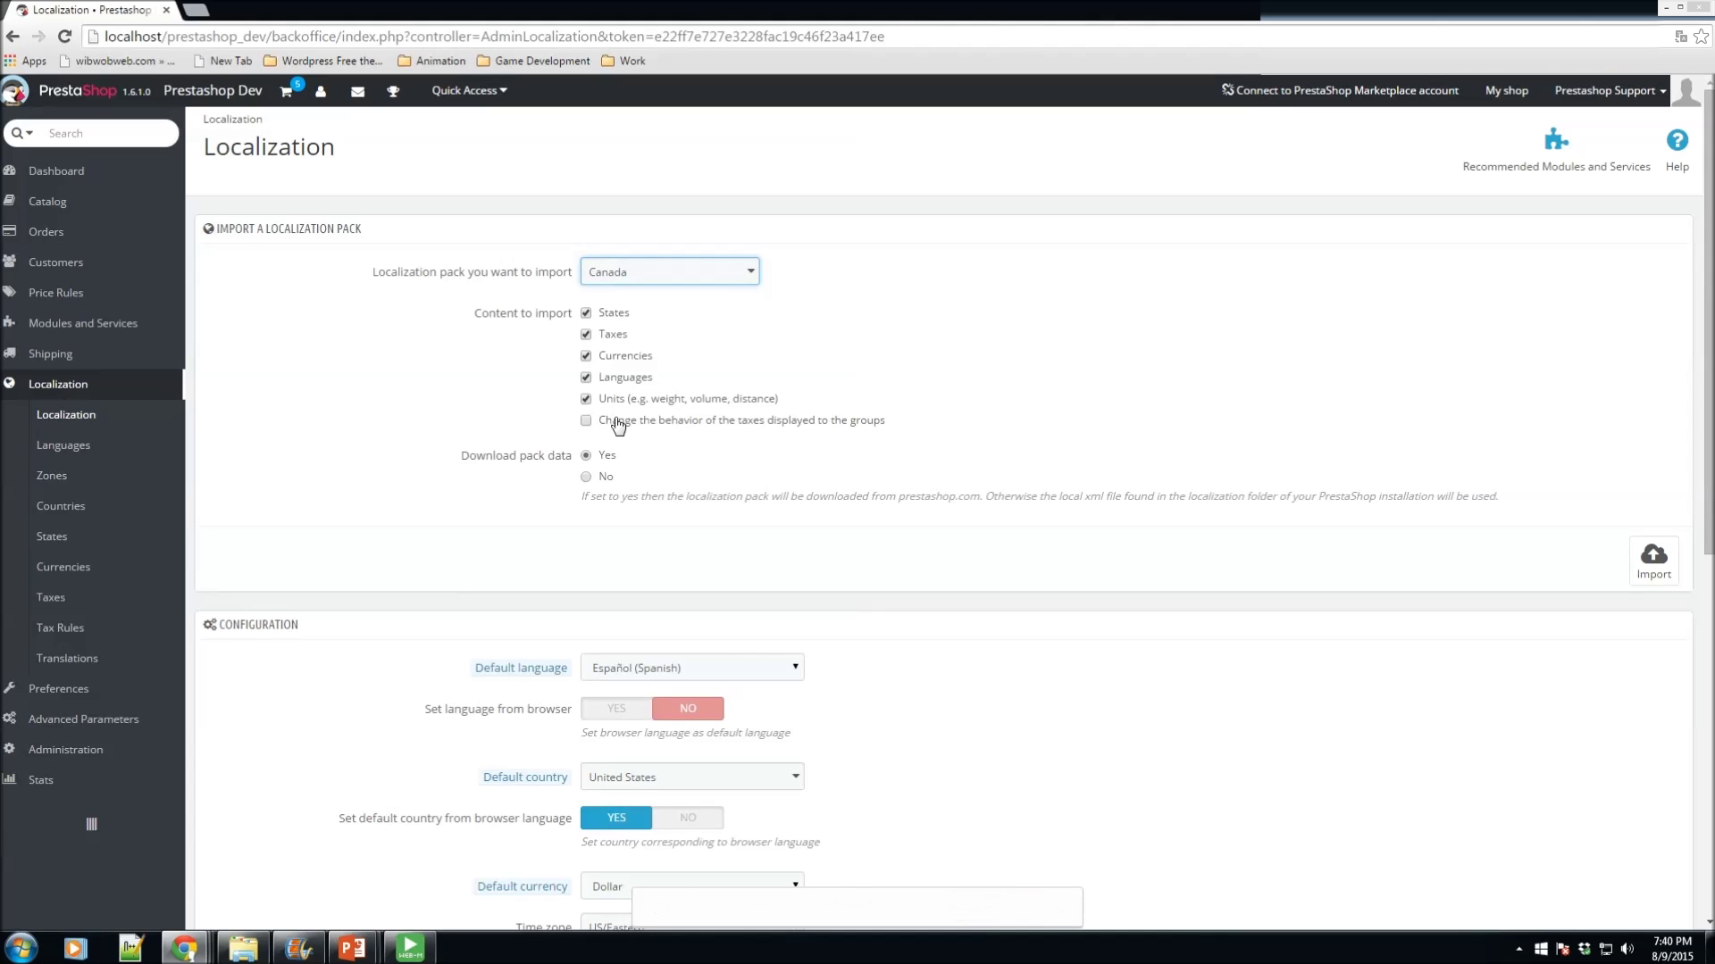
scroll(486, 471, down, 1)
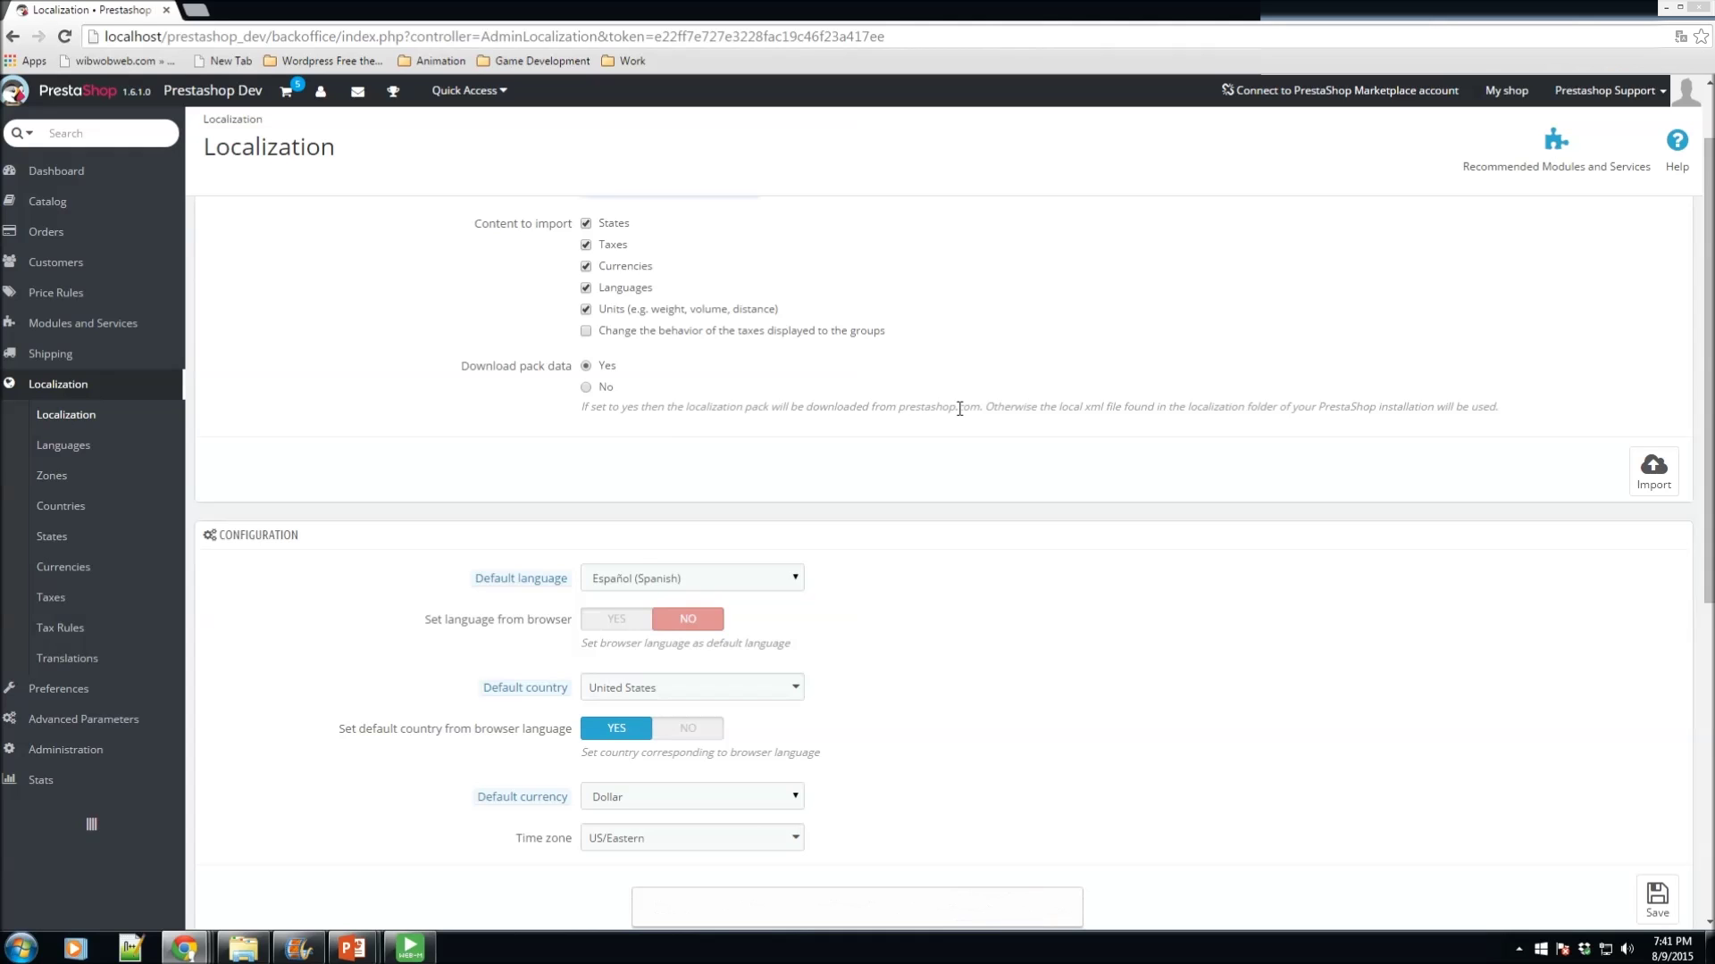
scroll(602, 453, up, 1)
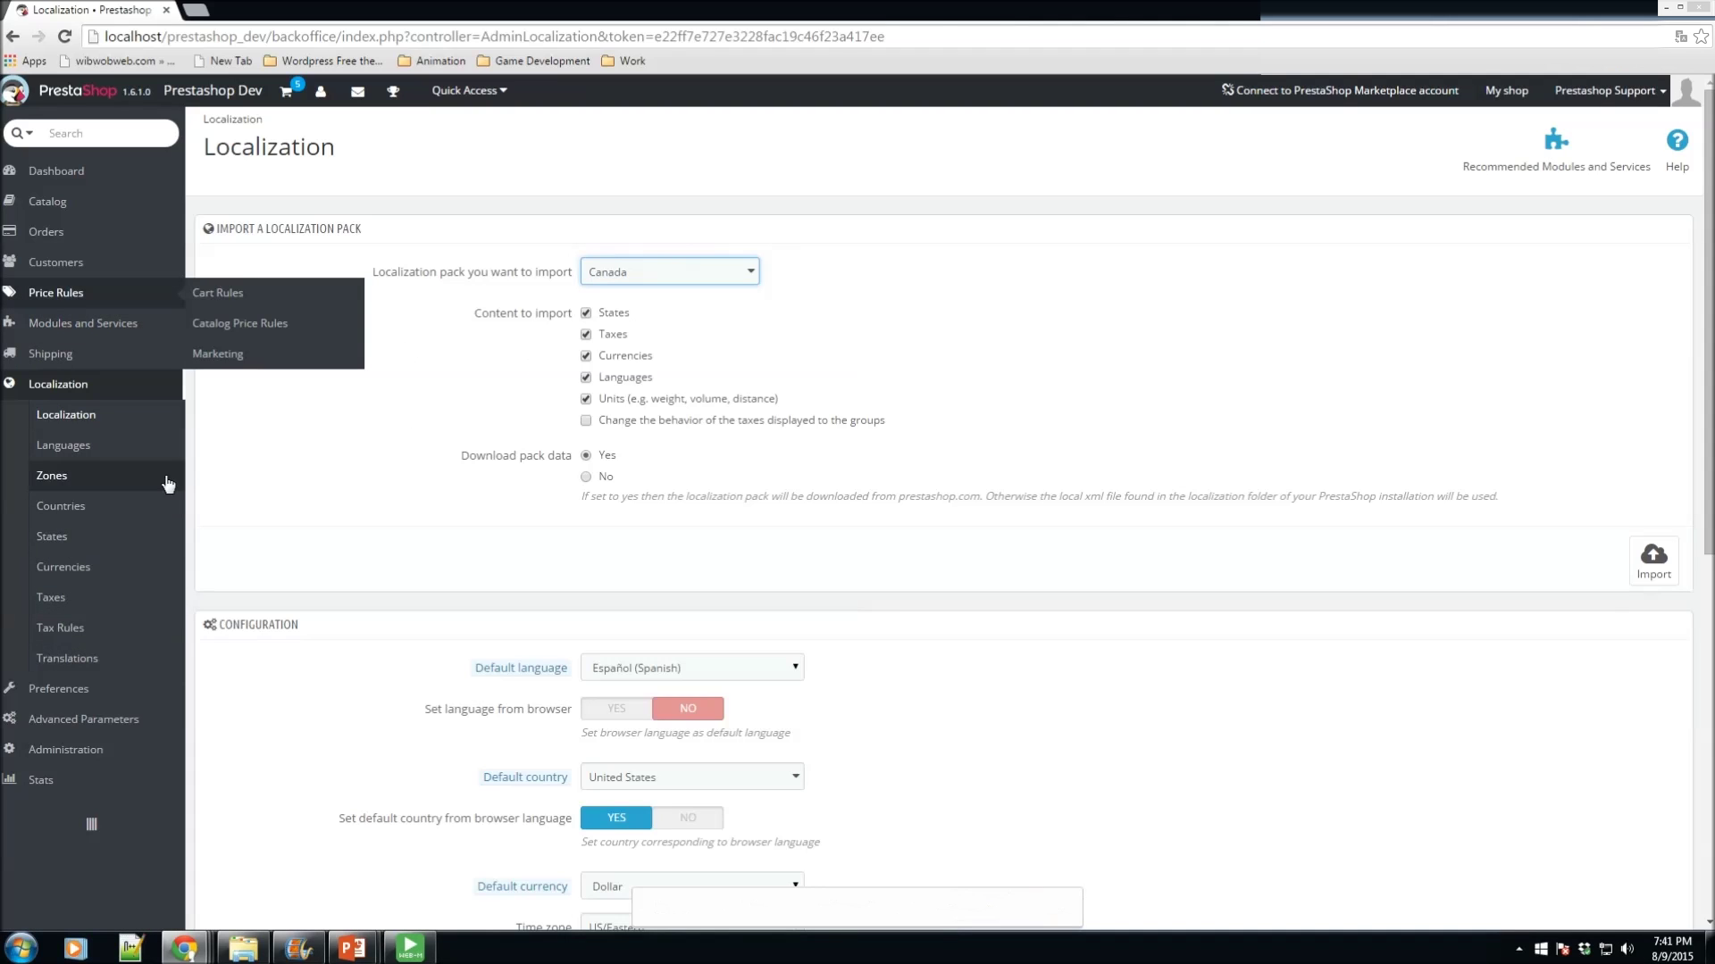
click(1654, 559)
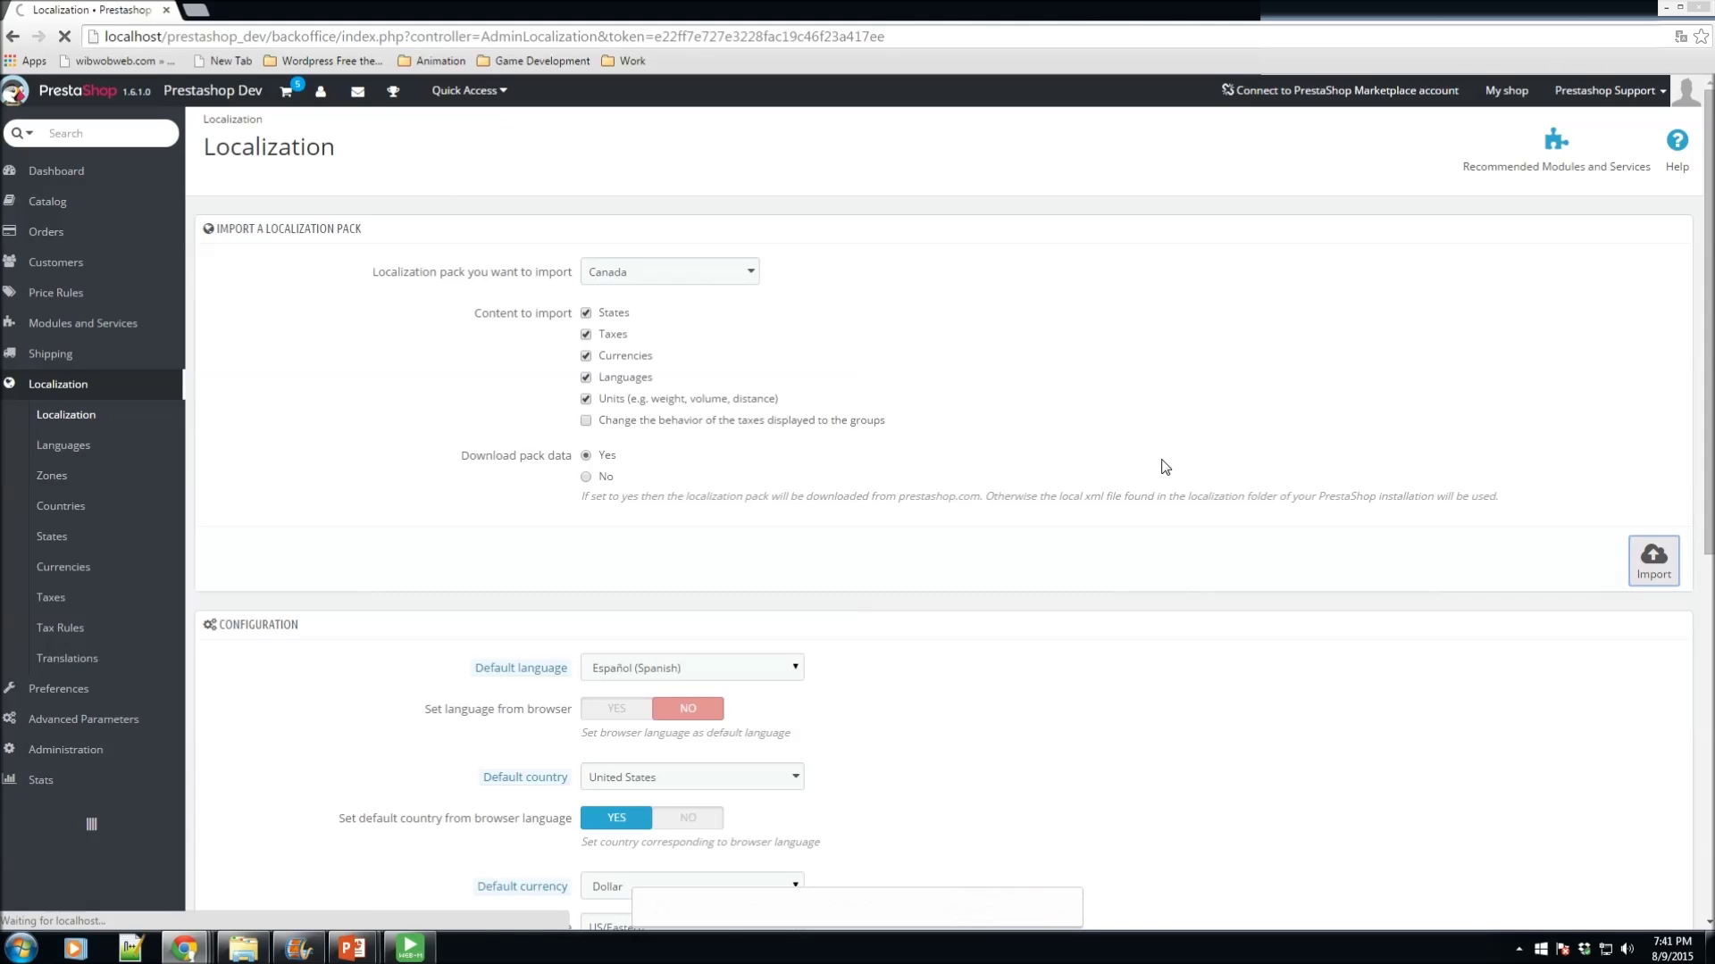
scroll(1165, 466, down, 1)
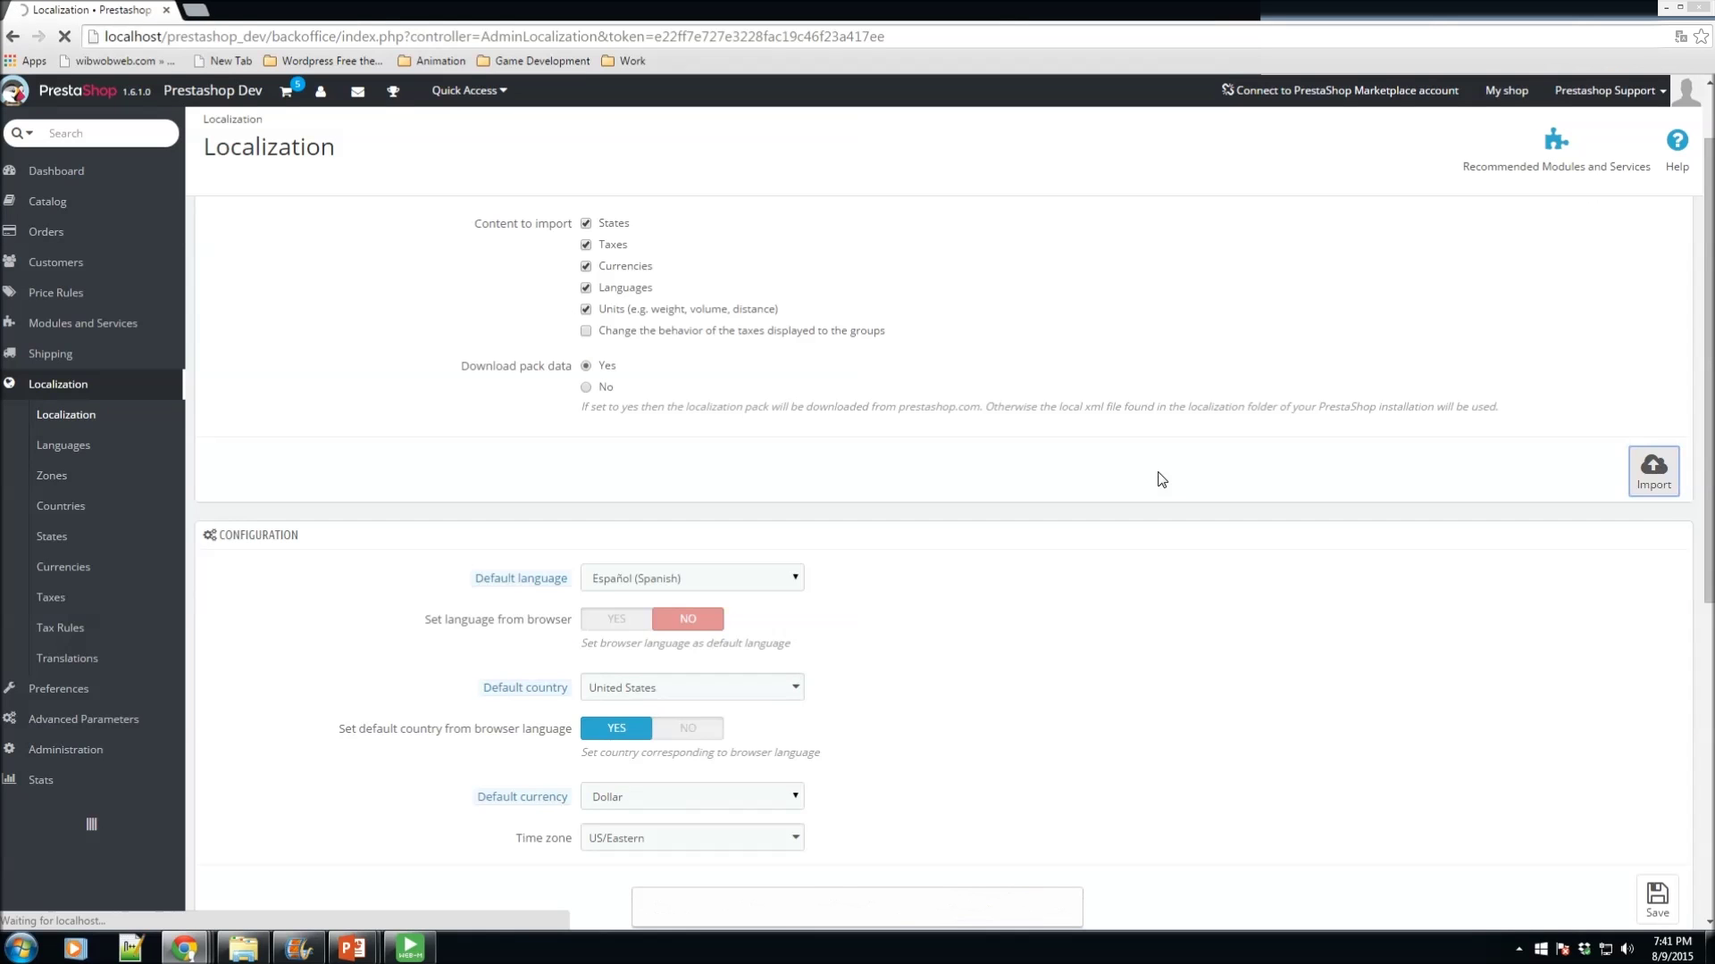
scroll(1161, 479, up, 1)
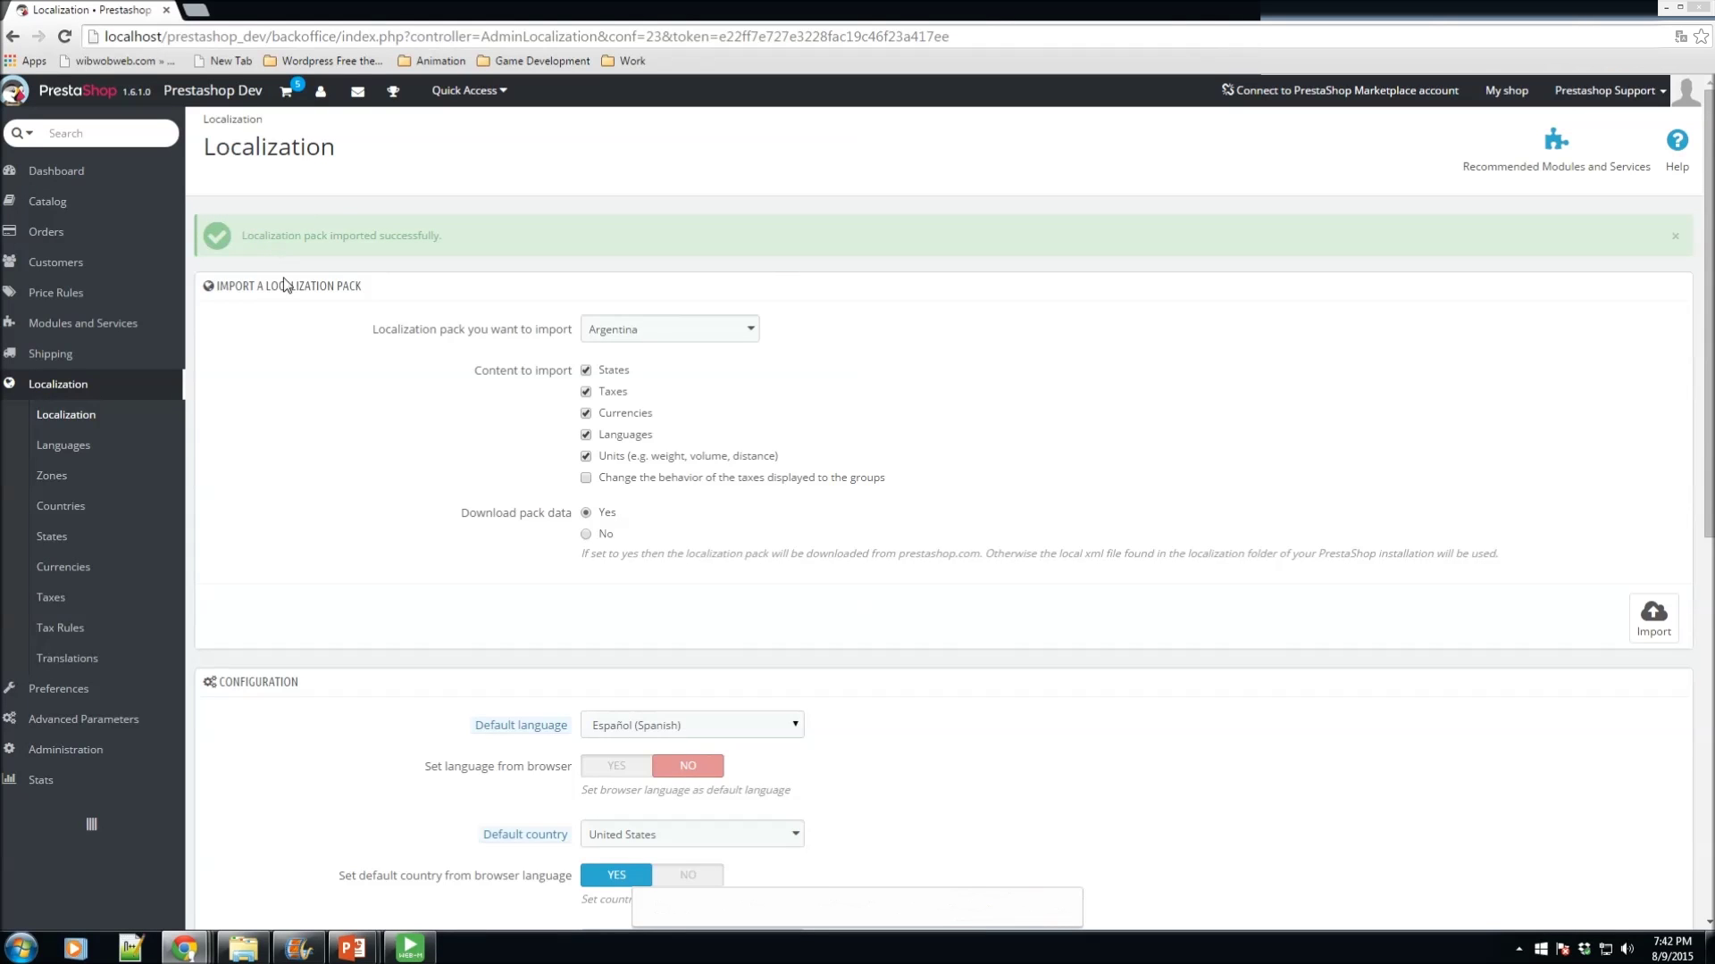
Step: Check the shop's language list and currency list for the entries added by the Canada pack
click(62, 447)
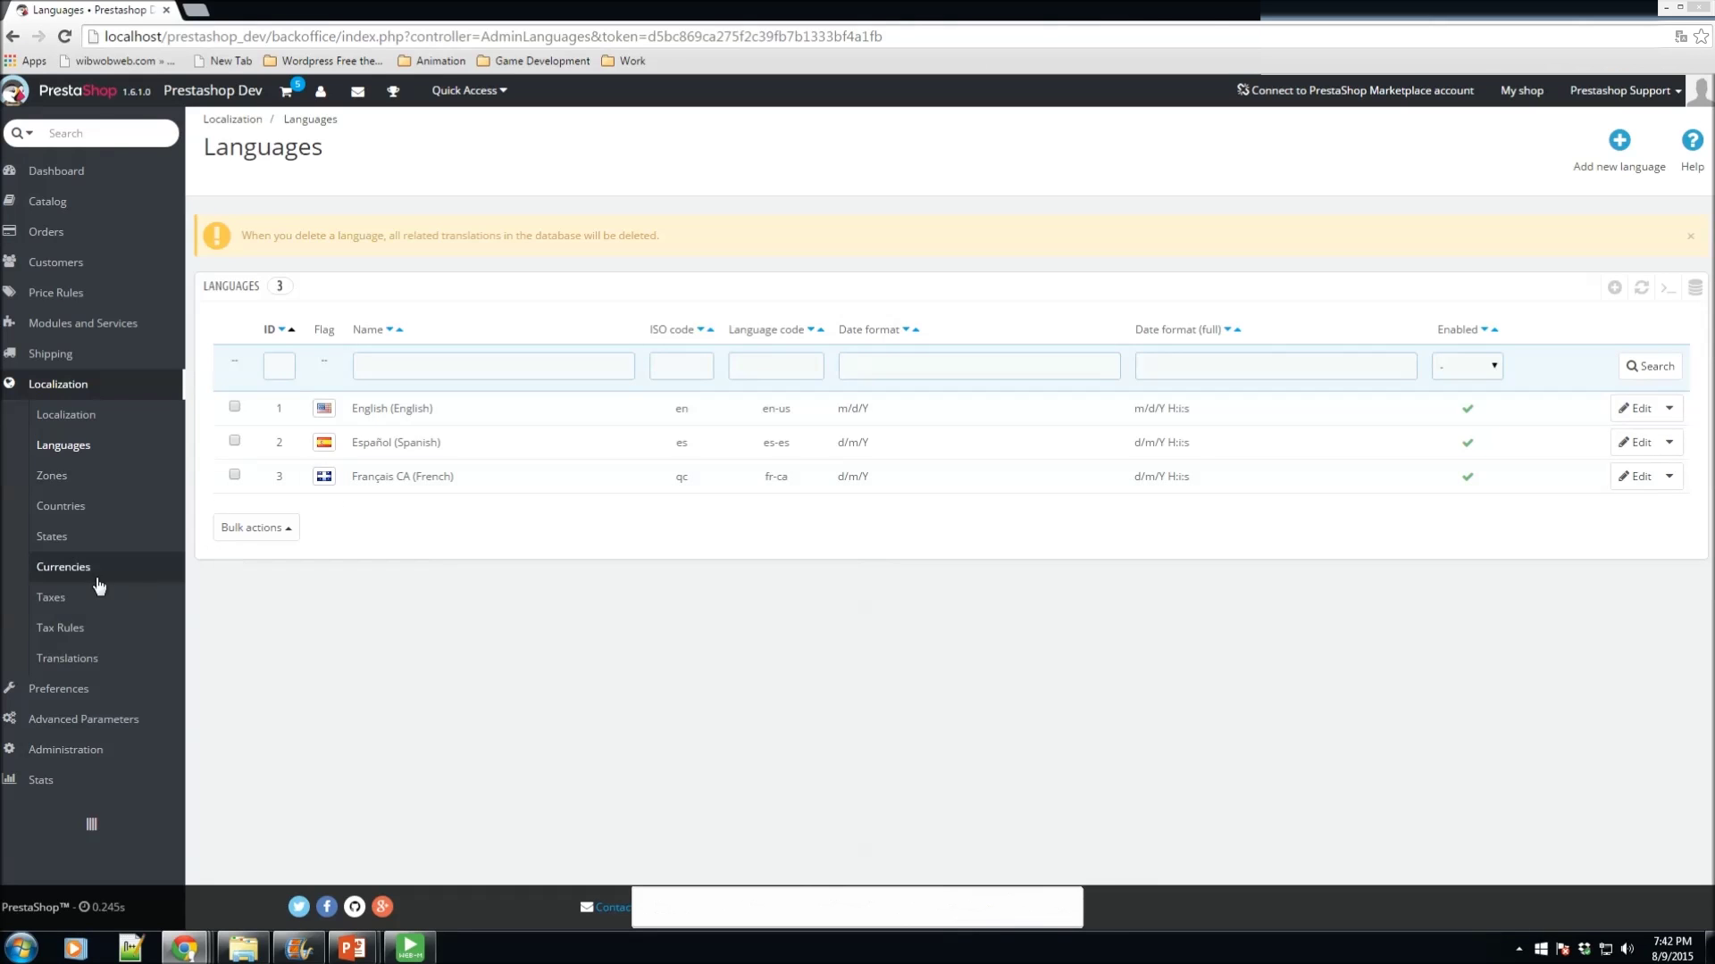
click(60, 570)
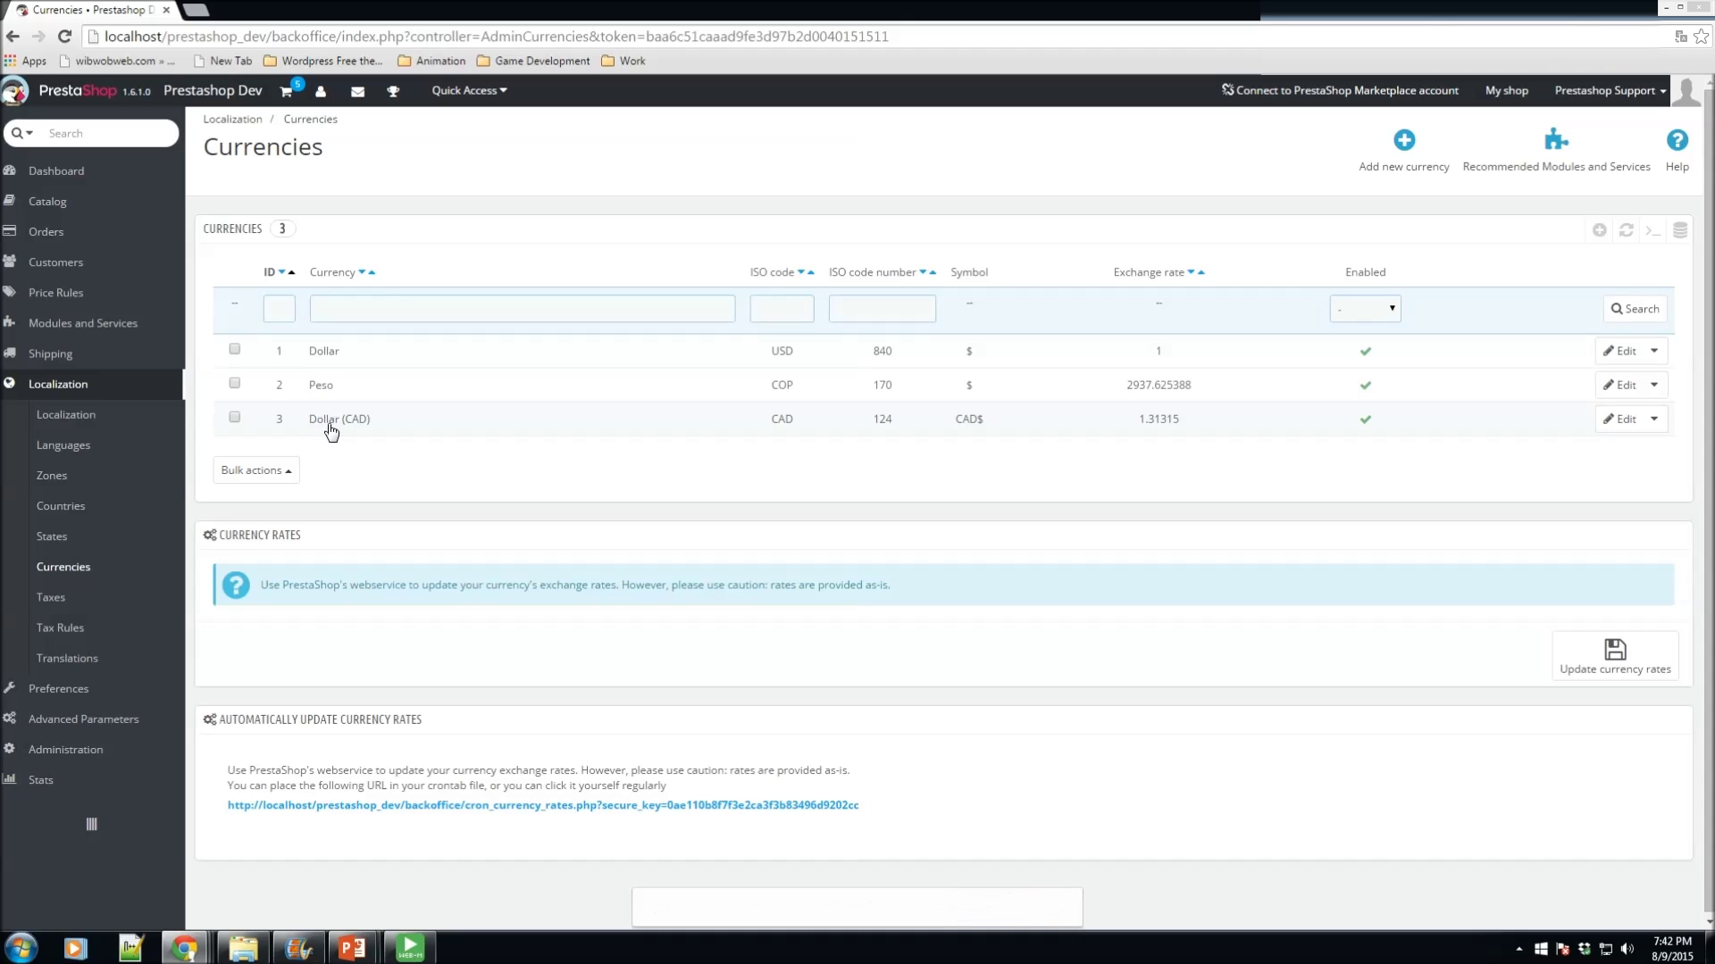
Step: Return to the Localization configuration and review the default language choices and the option to set the language from the browser
click(95, 417)
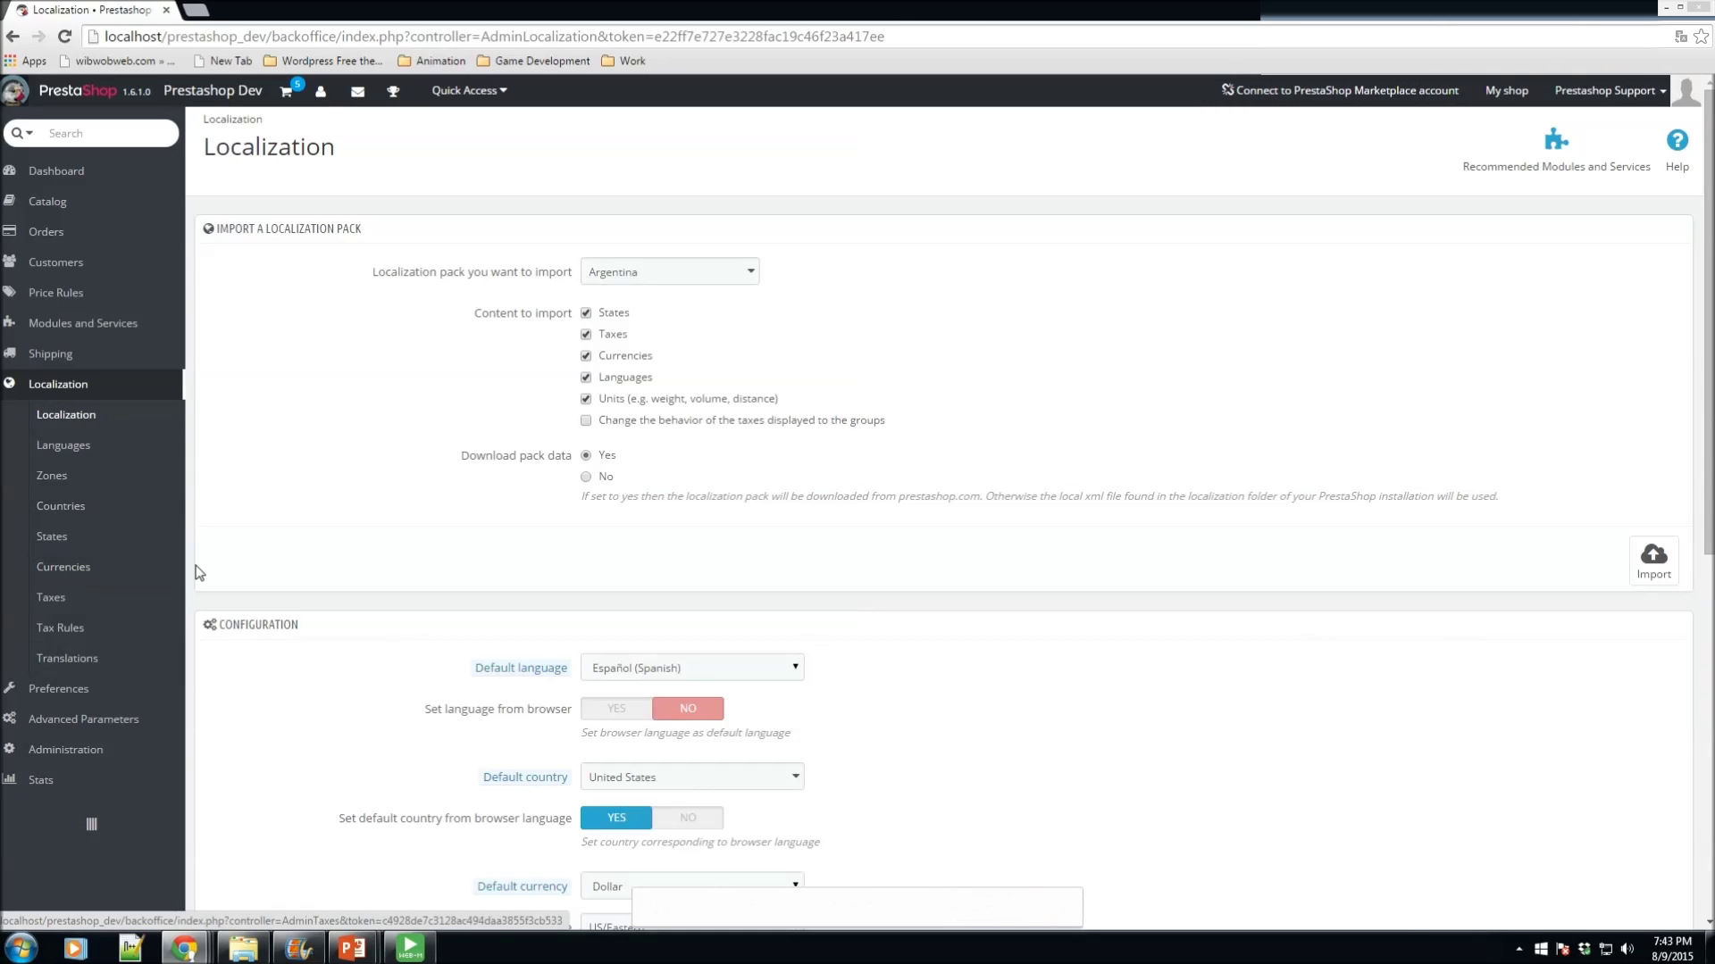
scroll(424, 382, down, 3)
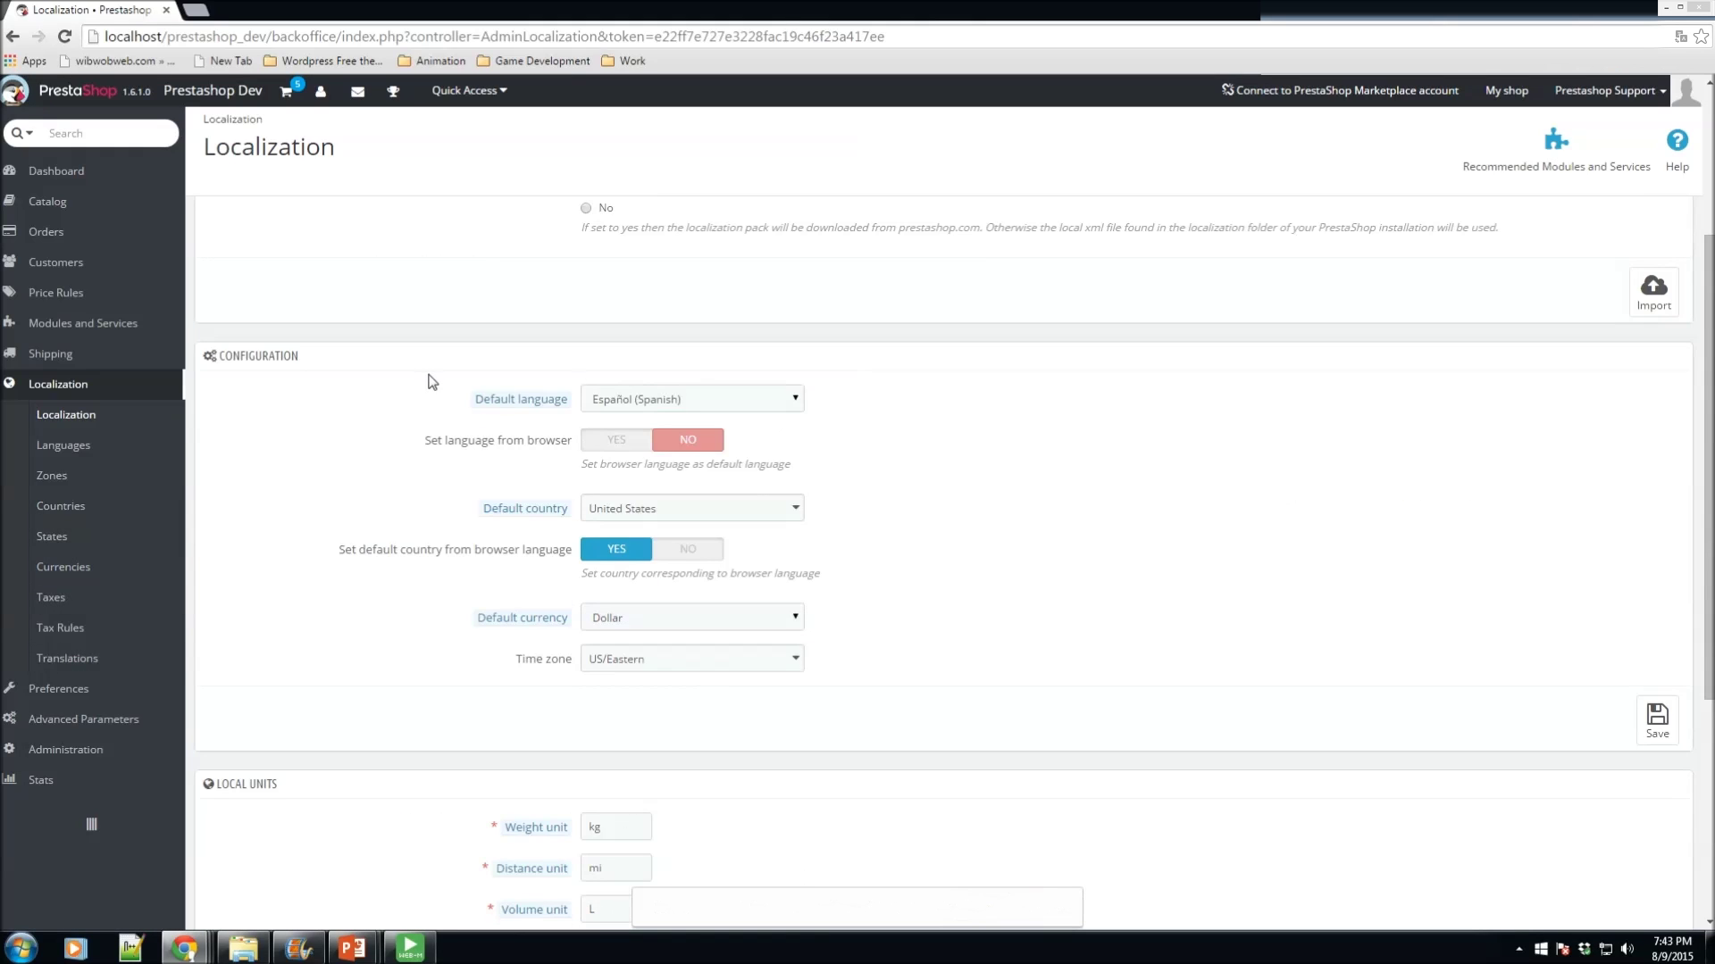
scroll(433, 382, down, 3)
scroll(432, 382, up, 2)
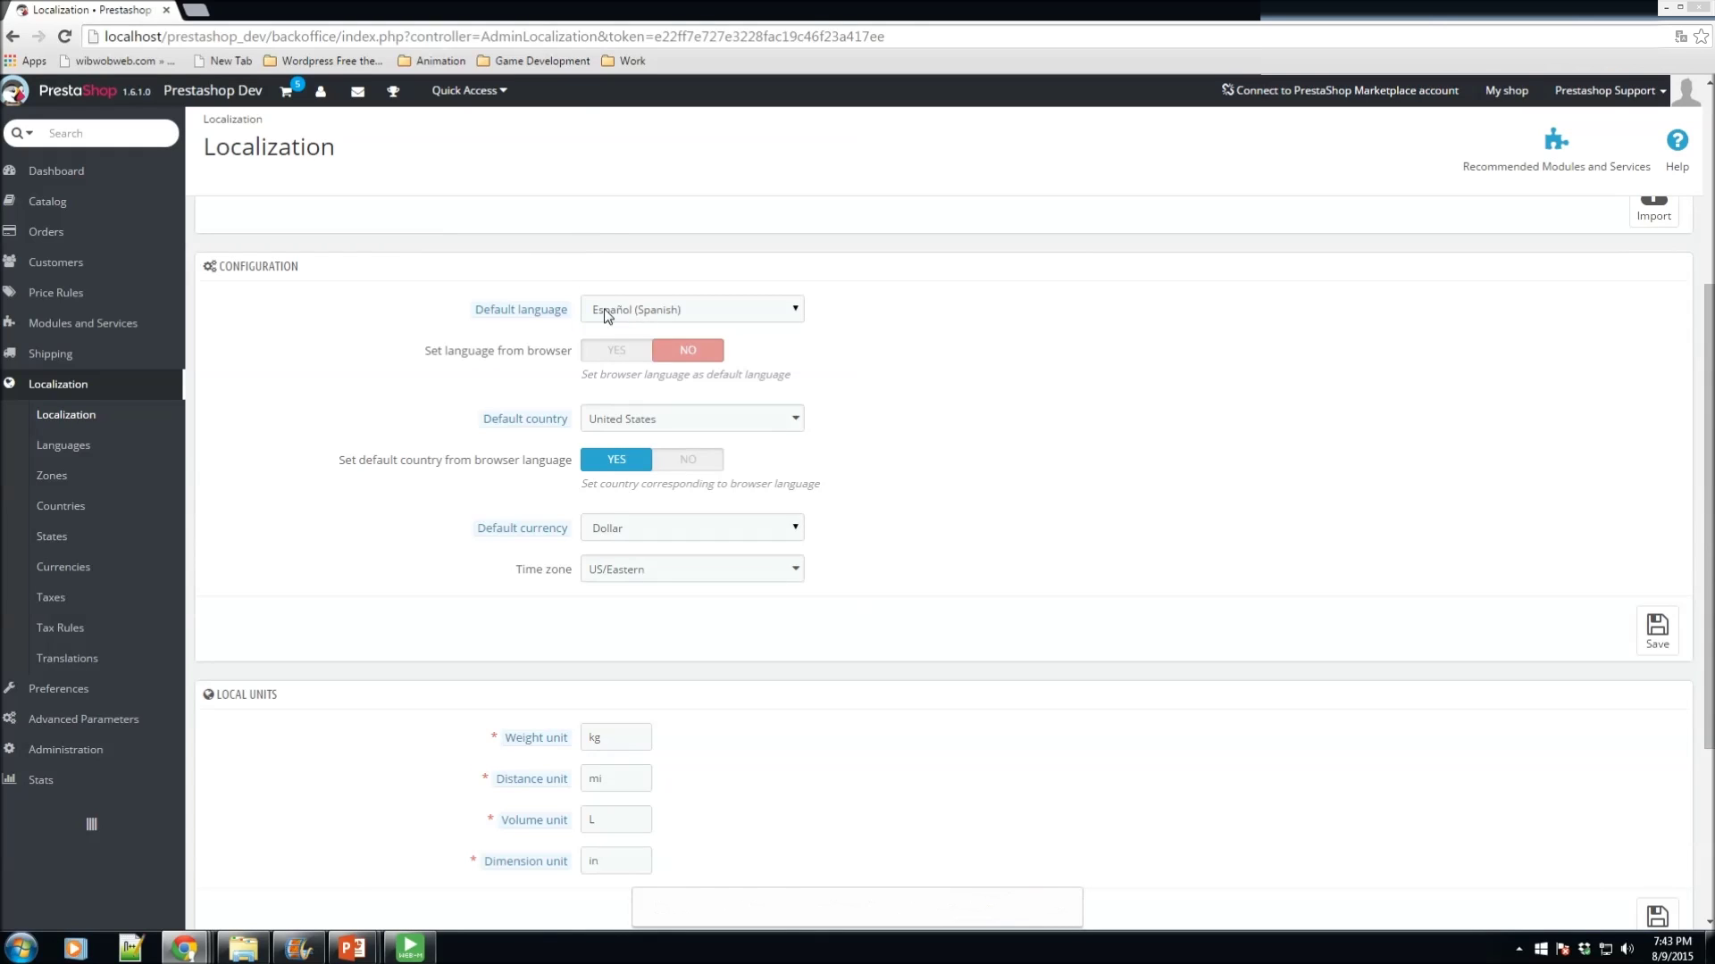
mouse_move(500, 317)
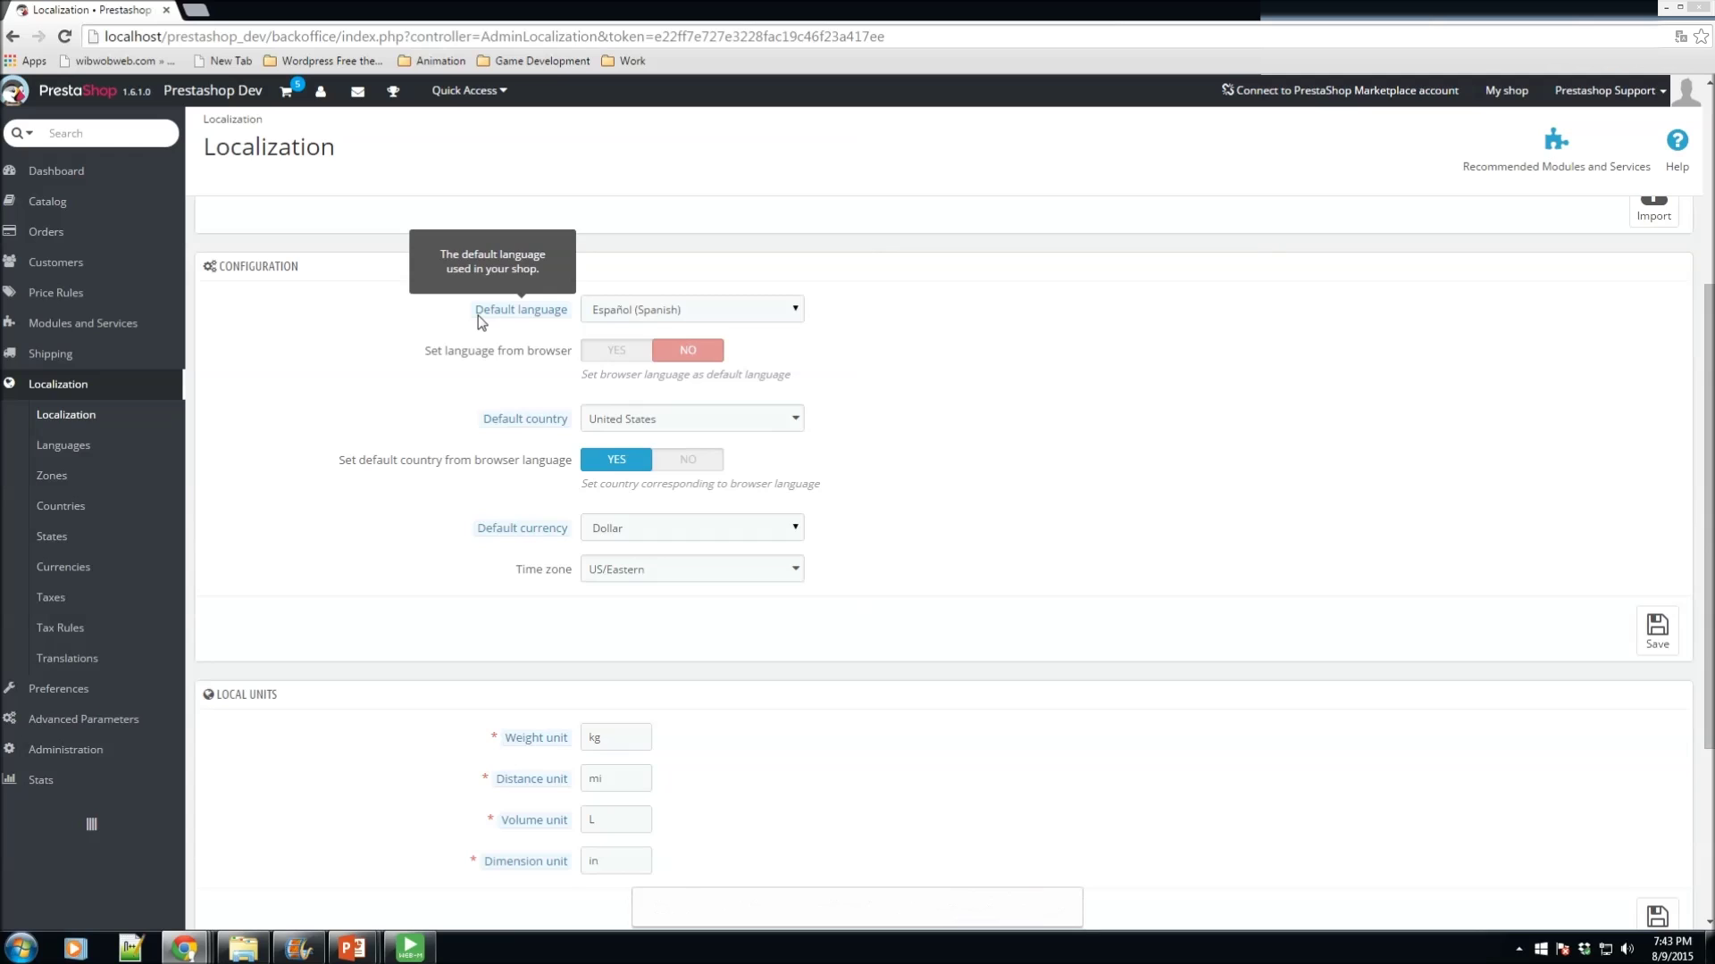
click(656, 313)
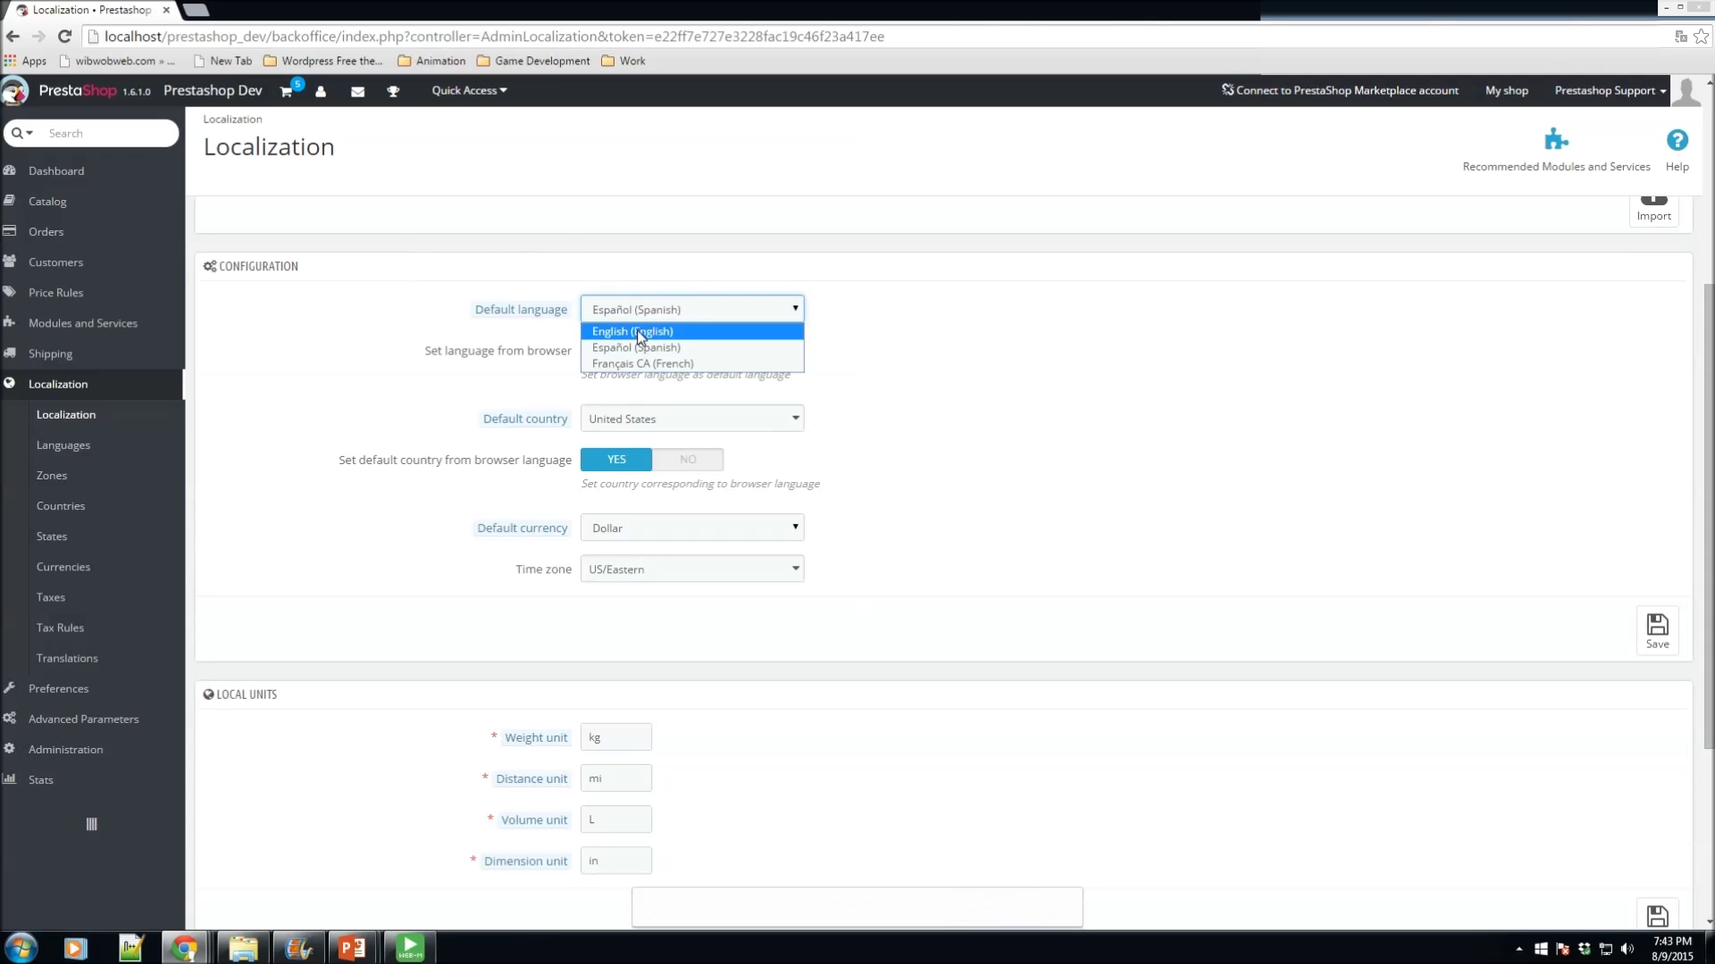
click(934, 328)
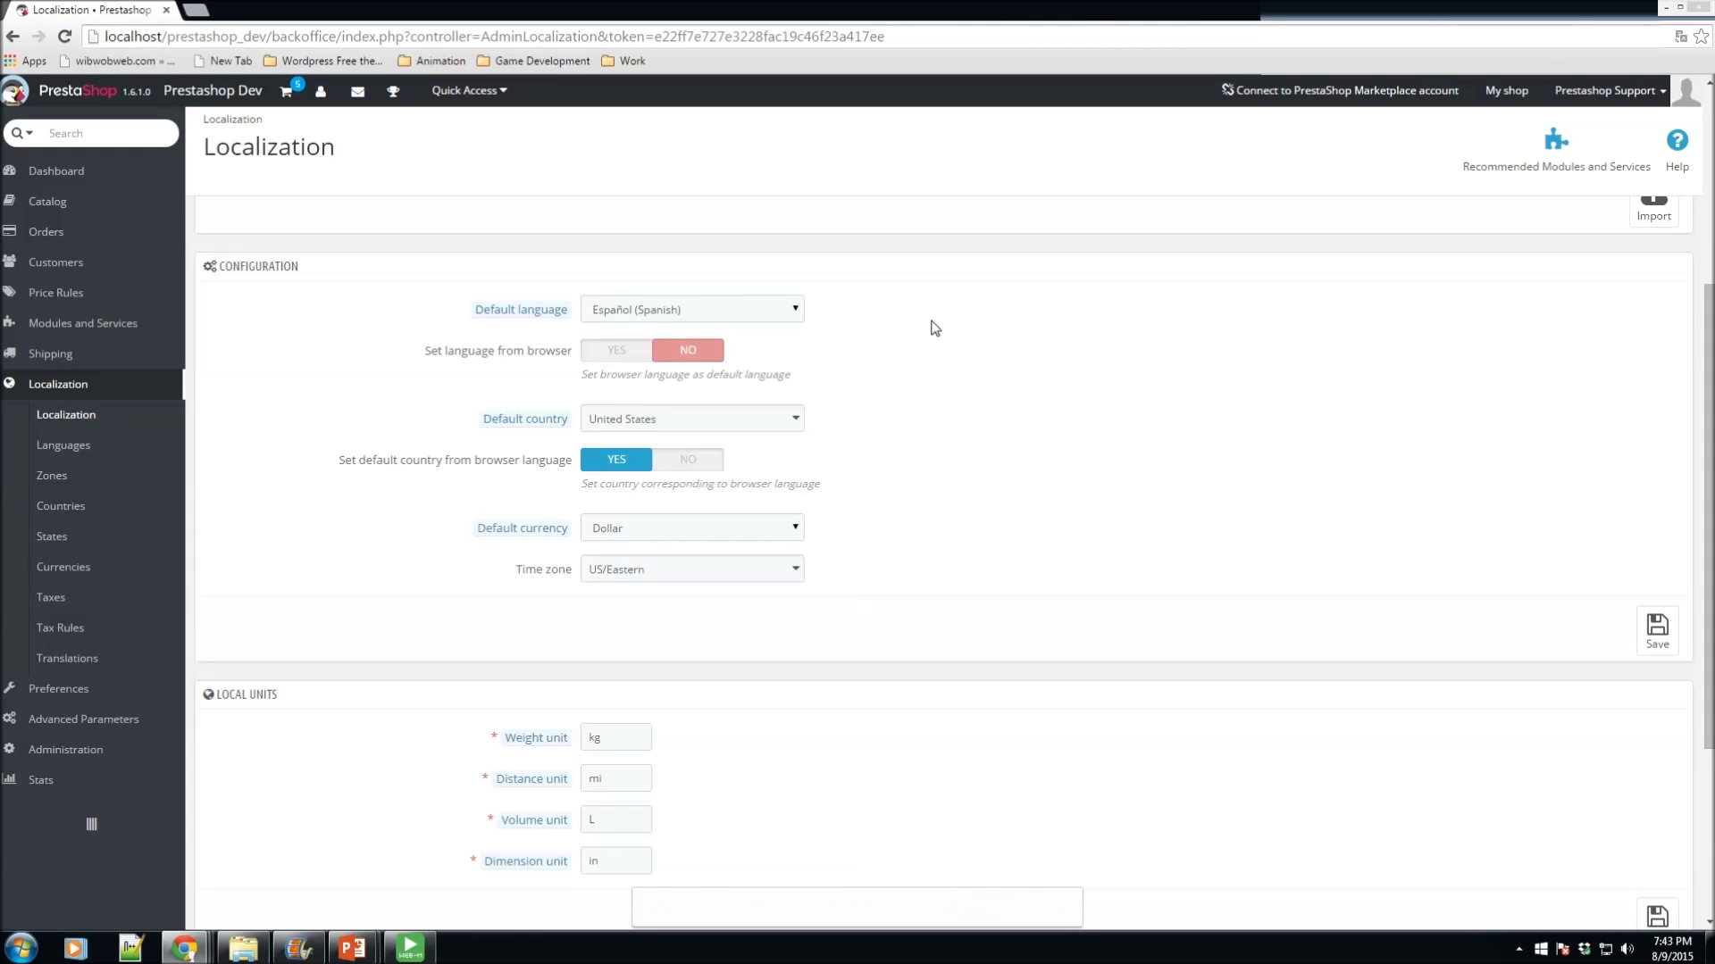
drag(416, 356, 475, 362)
click(512, 359)
triple_click(561, 359)
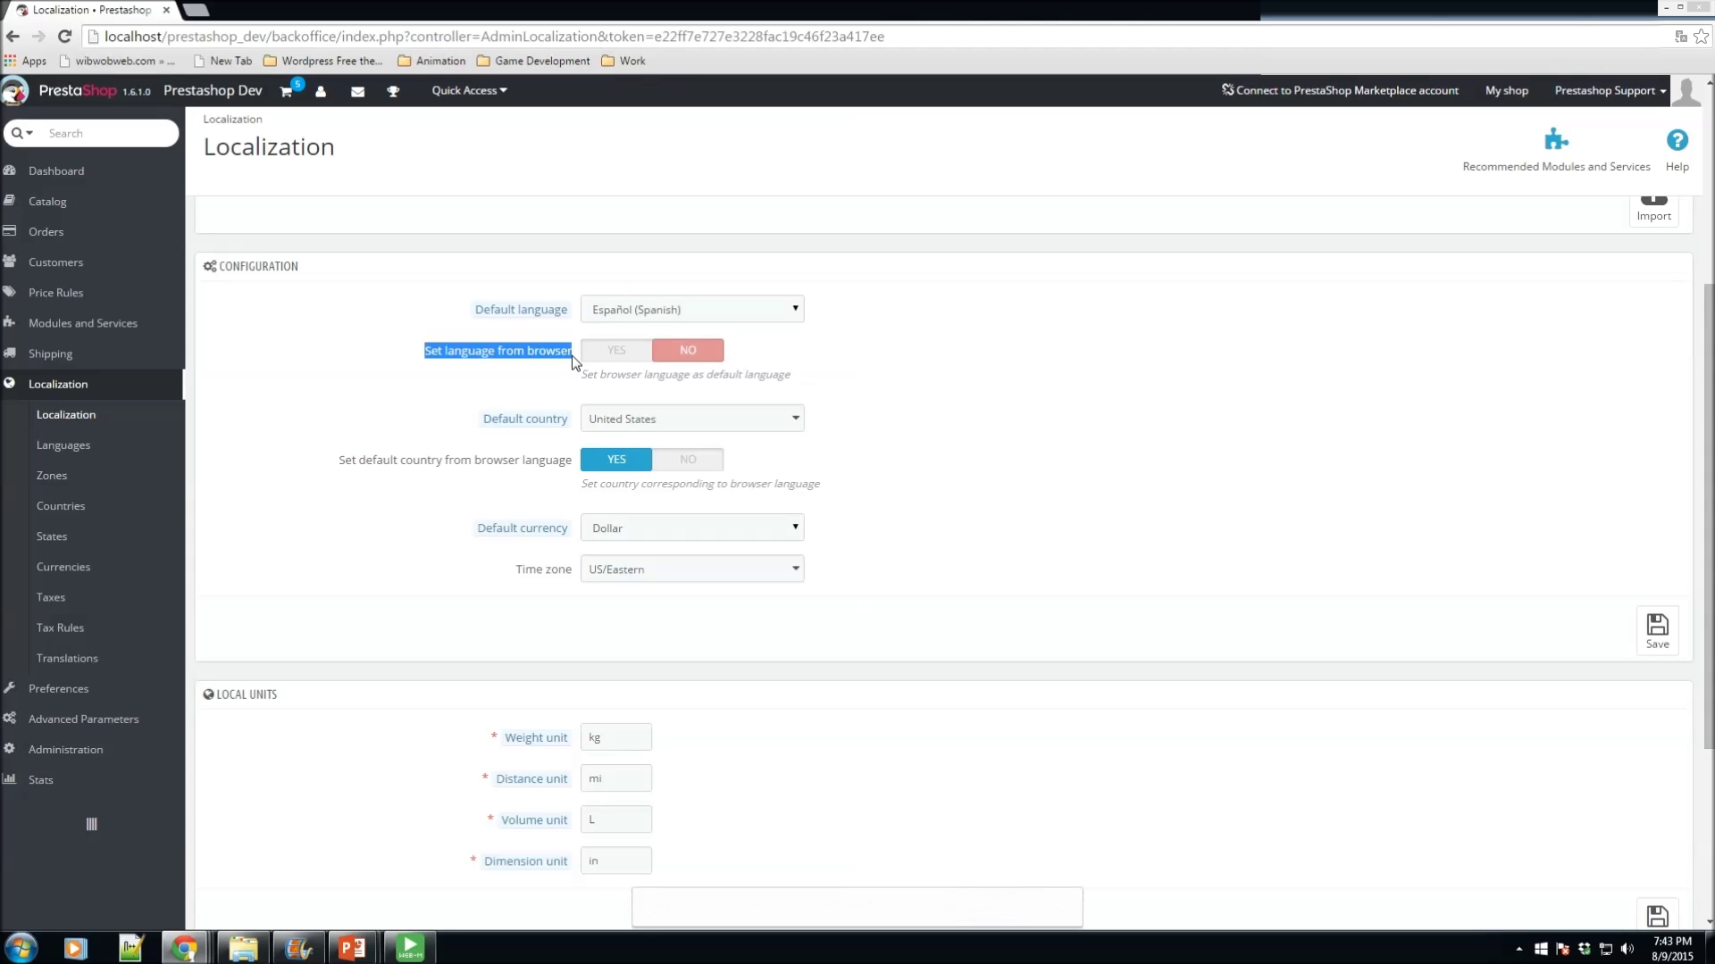
Step: Select Français CA (French) as the default language in the Localization configuration
click(610, 316)
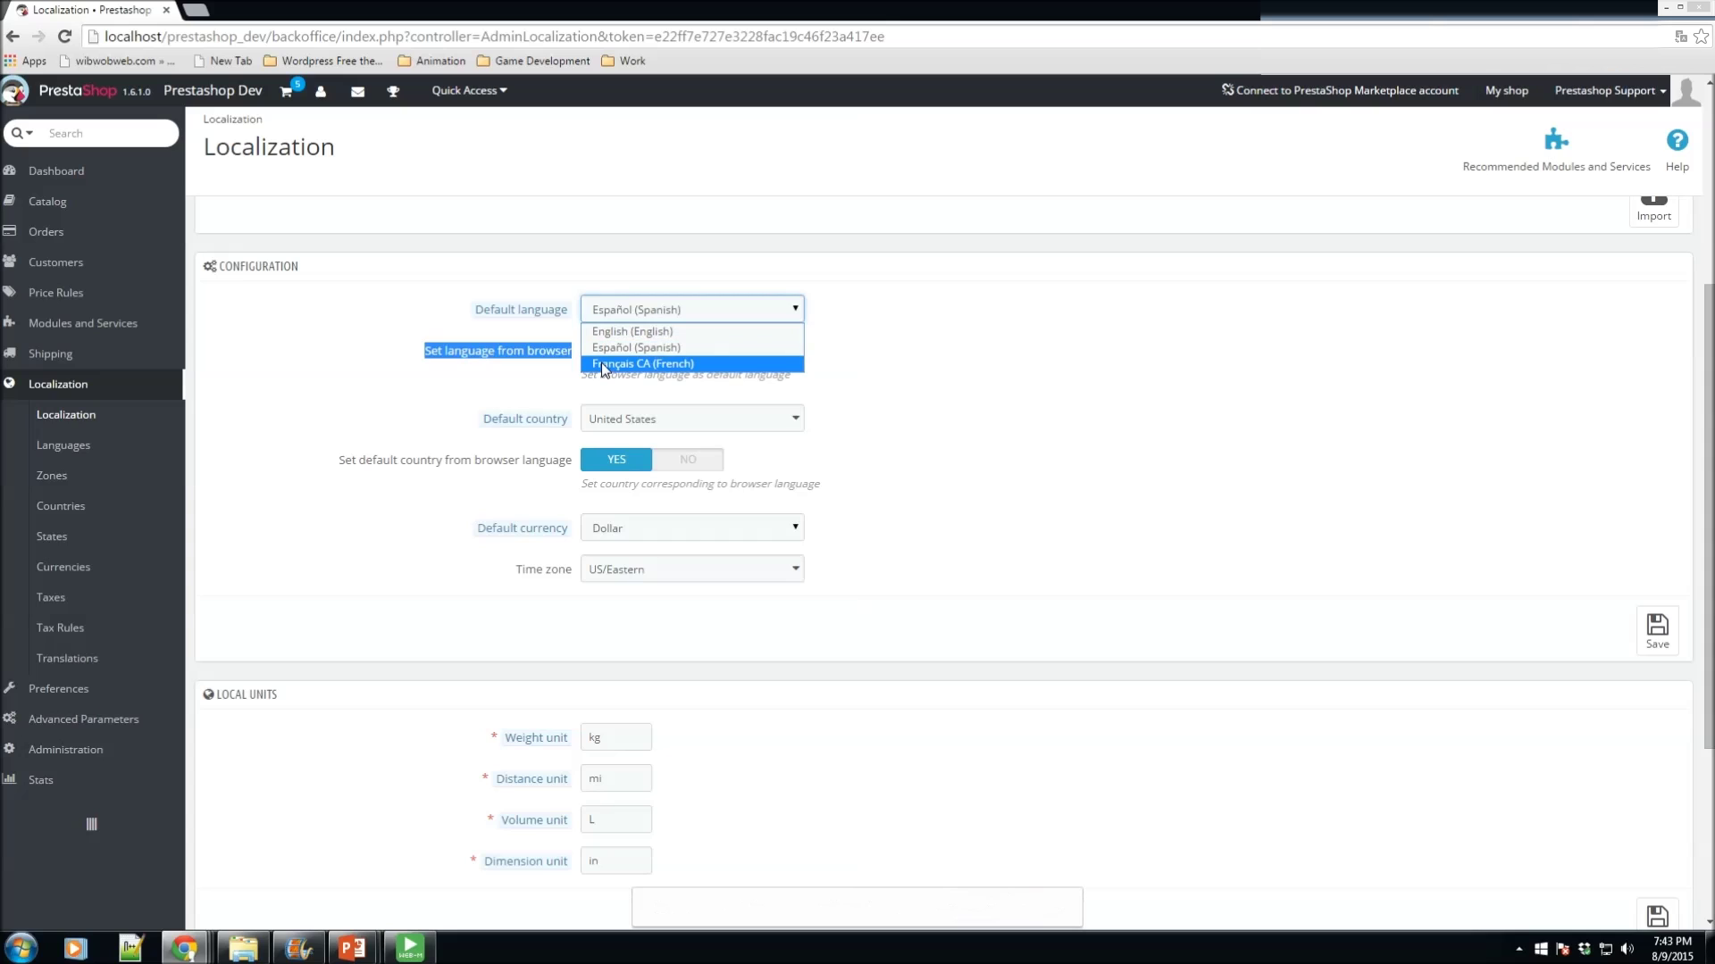
click(603, 364)
click(483, 352)
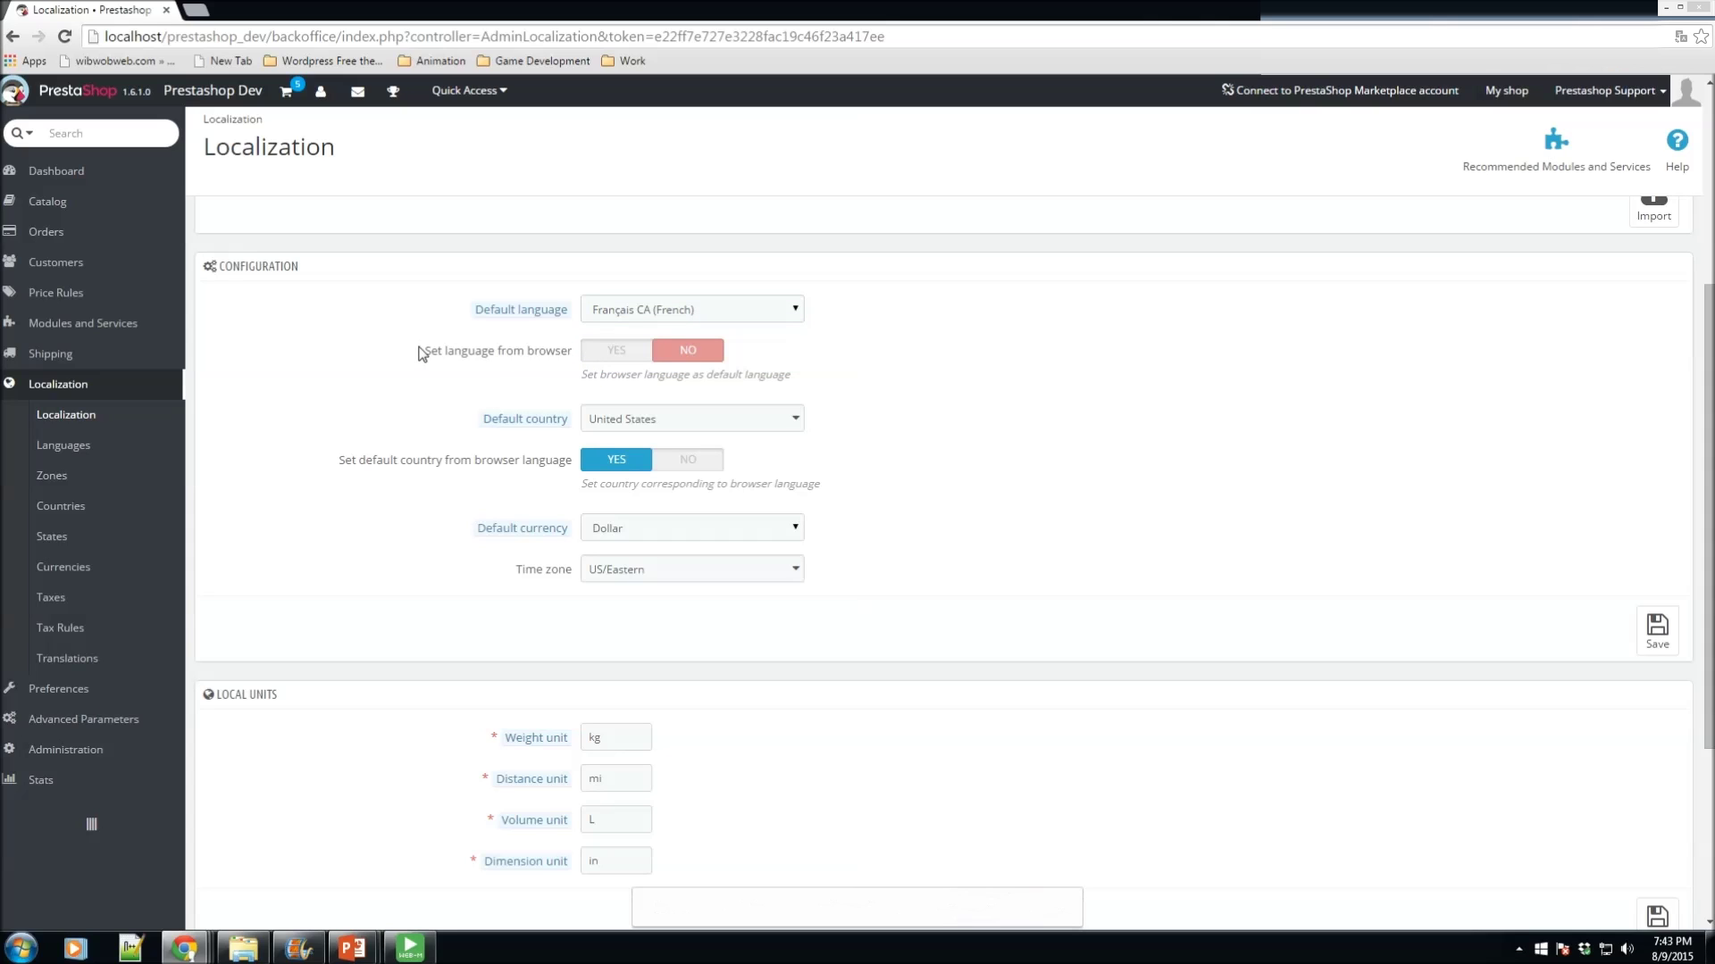
drag(424, 353, 490, 355)
click(496, 347)
drag(424, 350, 550, 340)
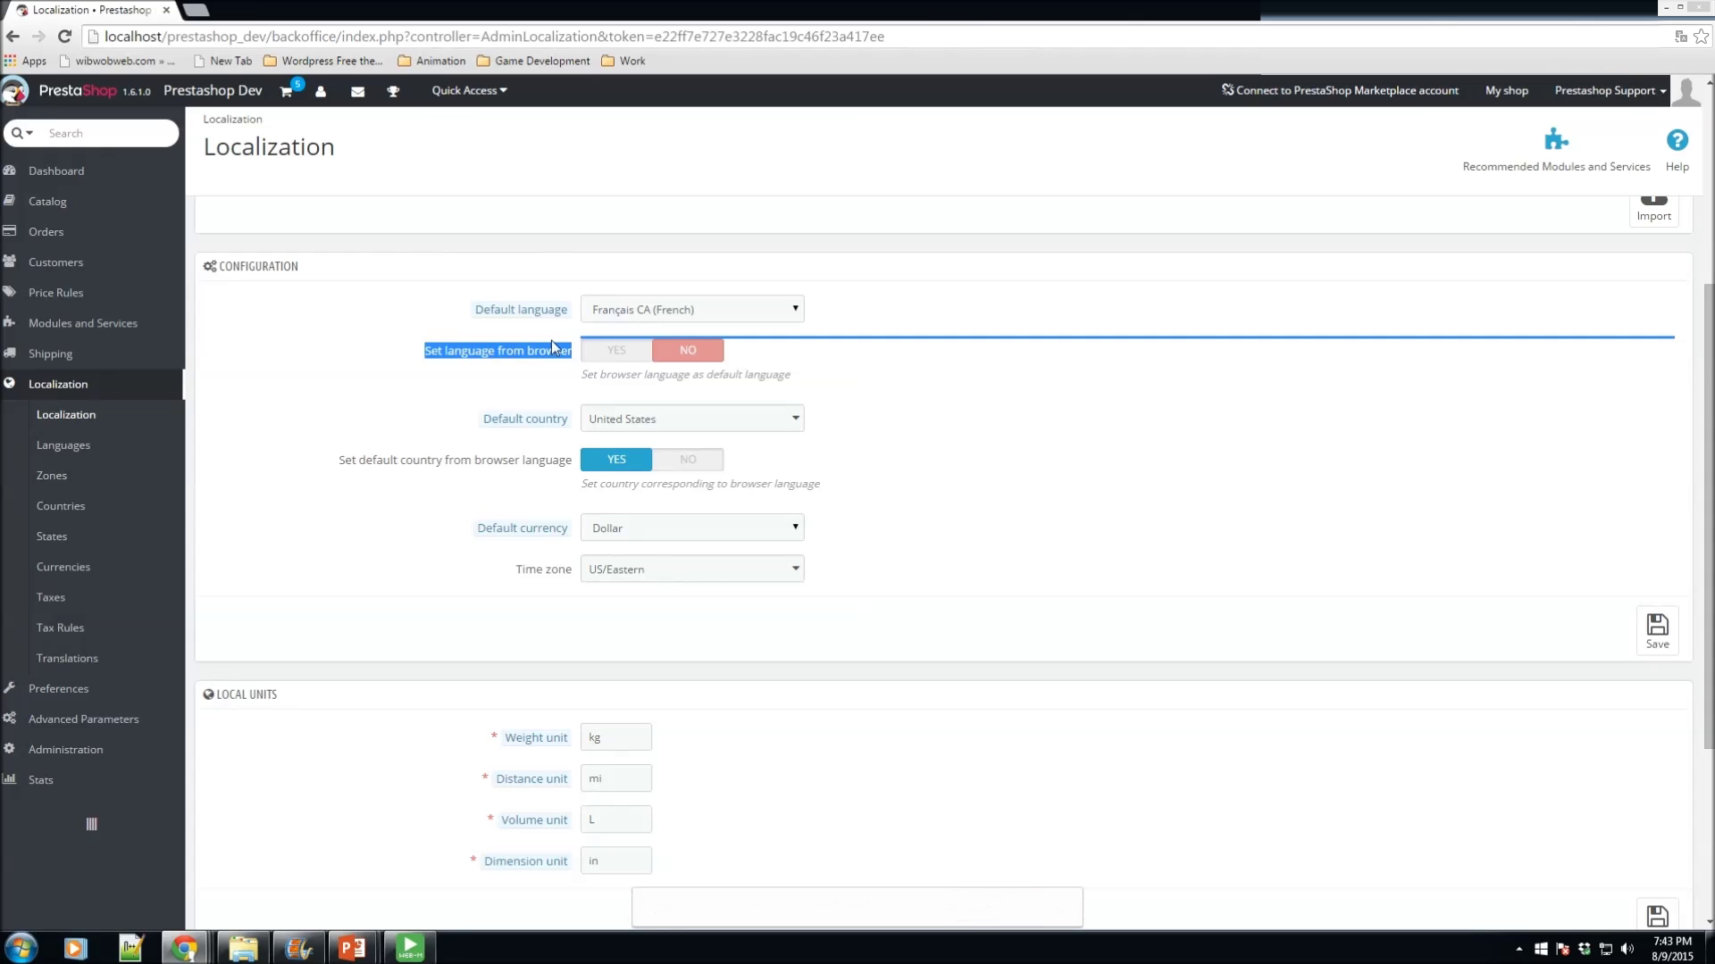
click(482, 318)
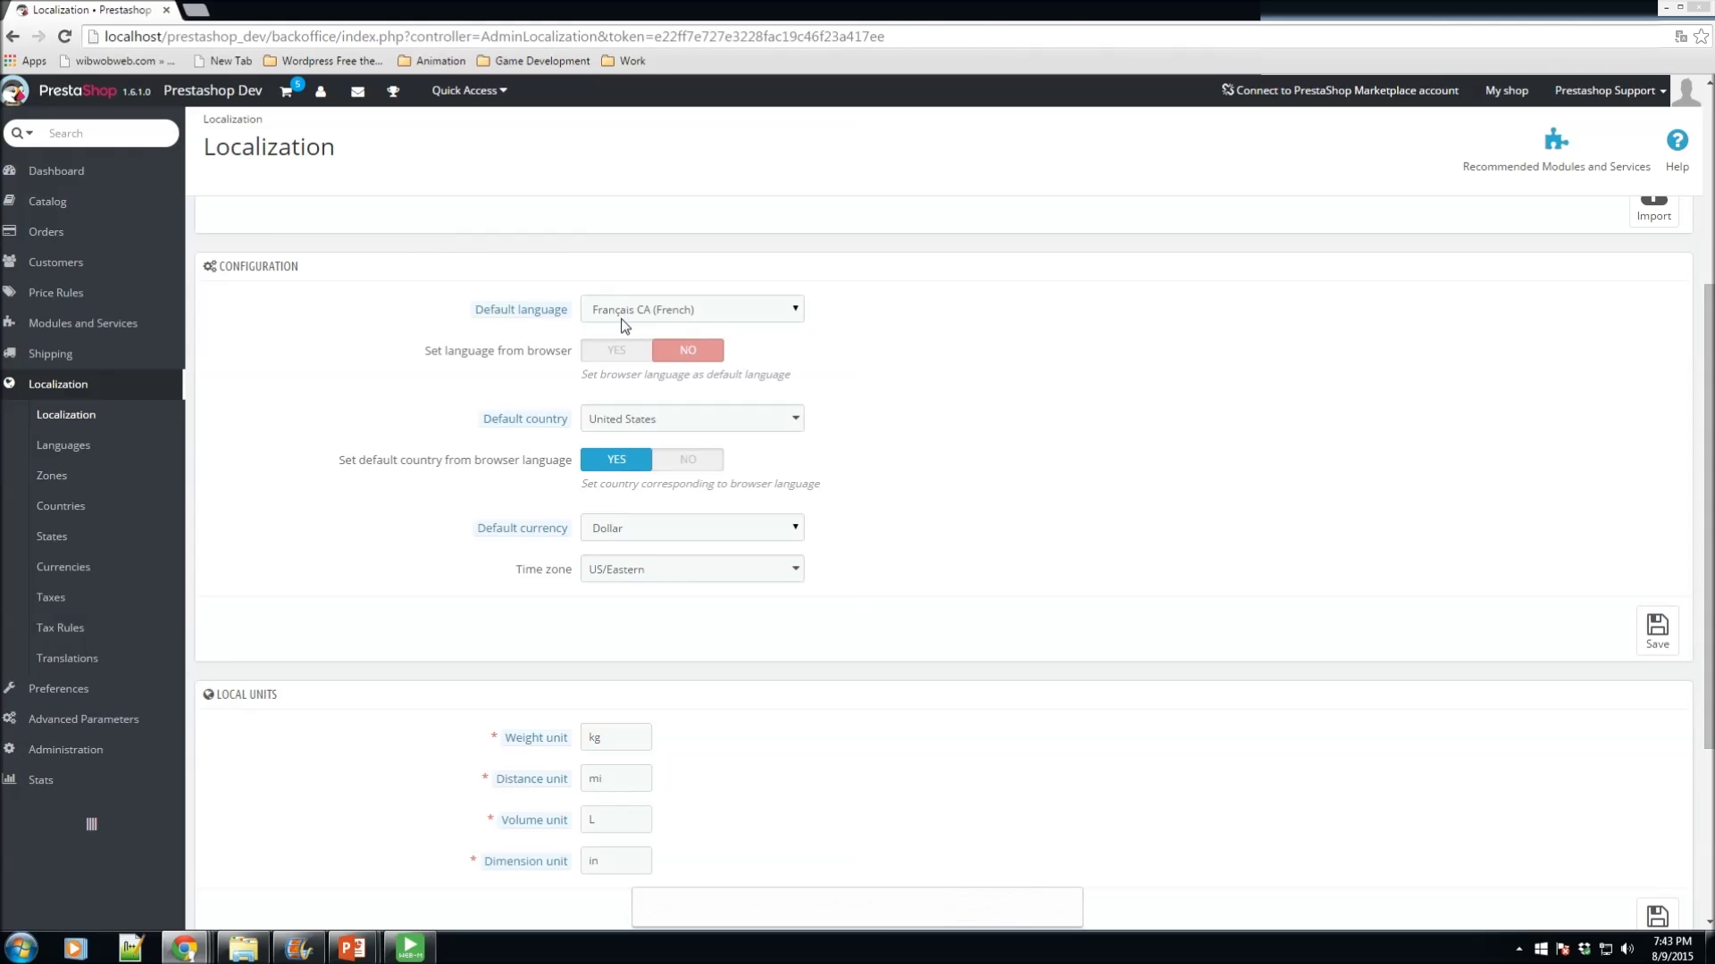
Step: Open the shop's storefront and switch its display language to Français CA
click(1507, 90)
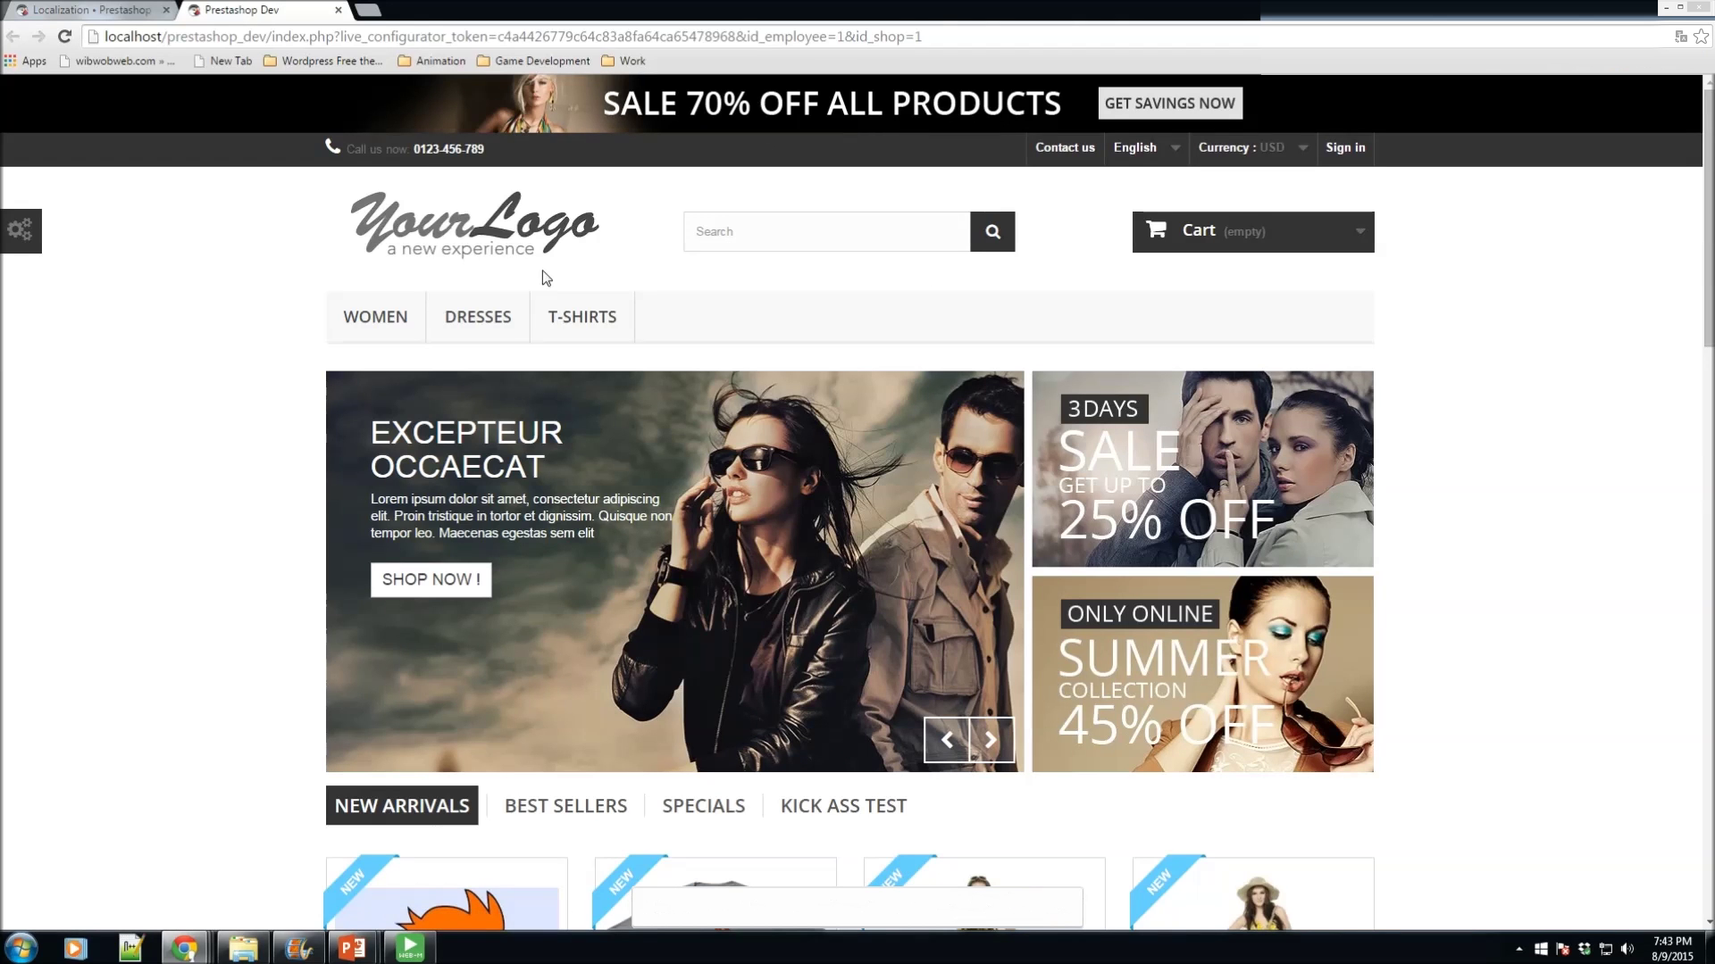
click(1150, 150)
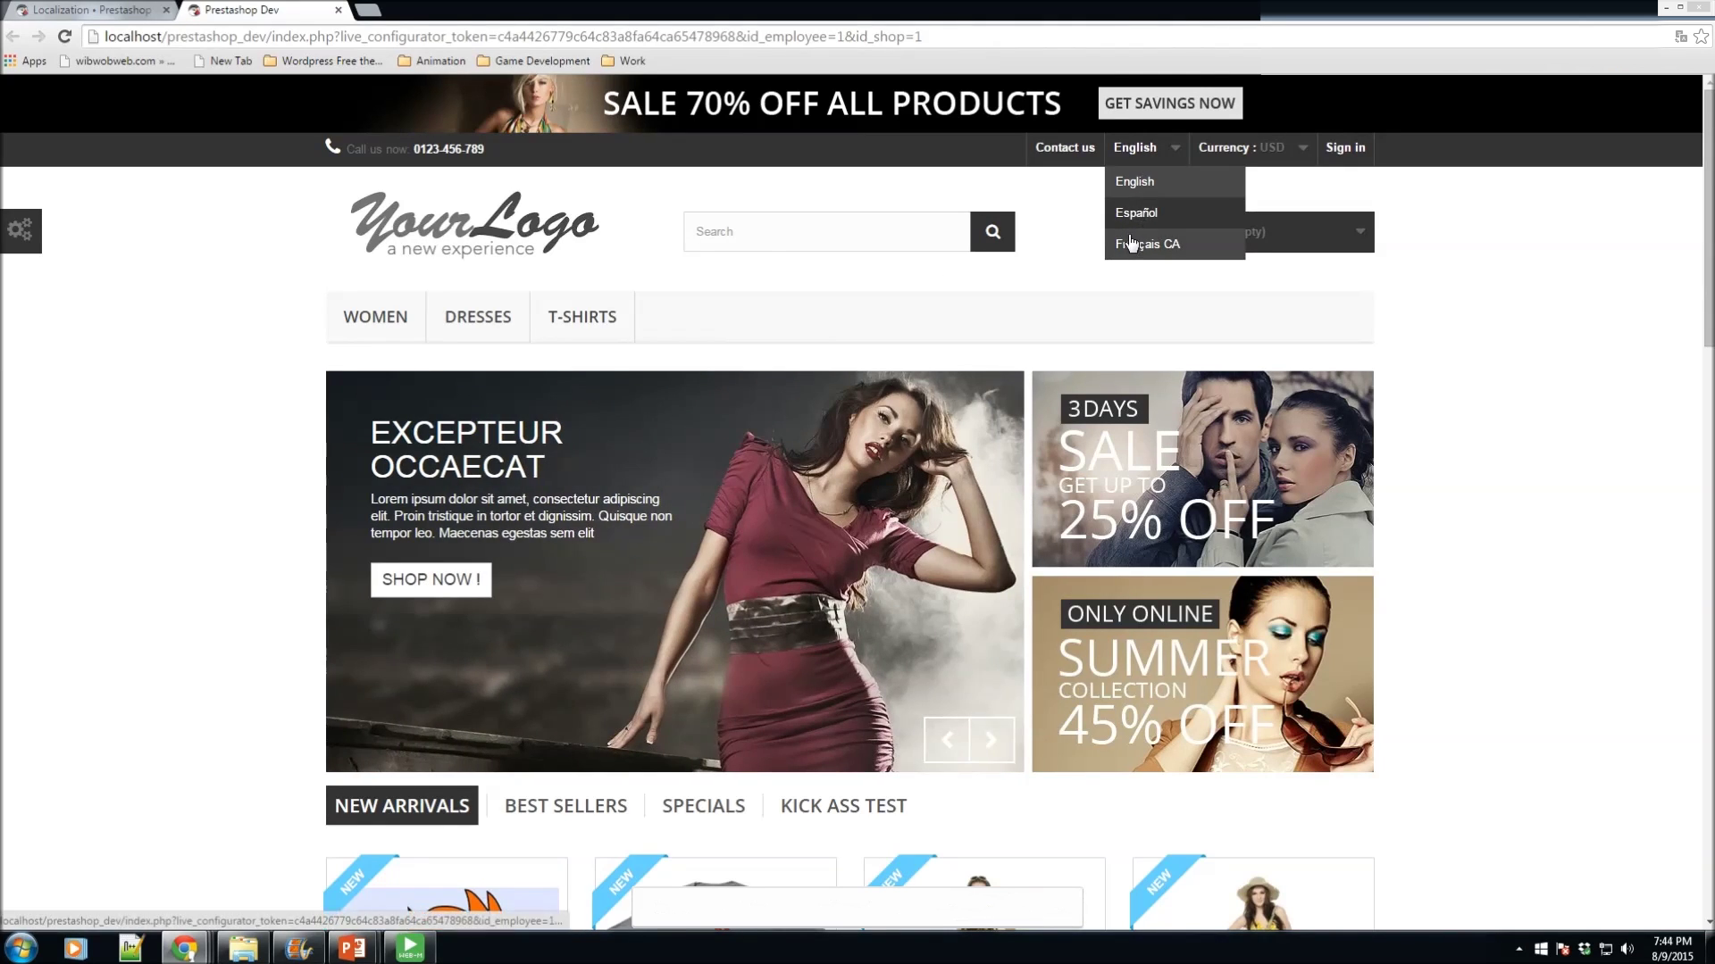
click(1136, 246)
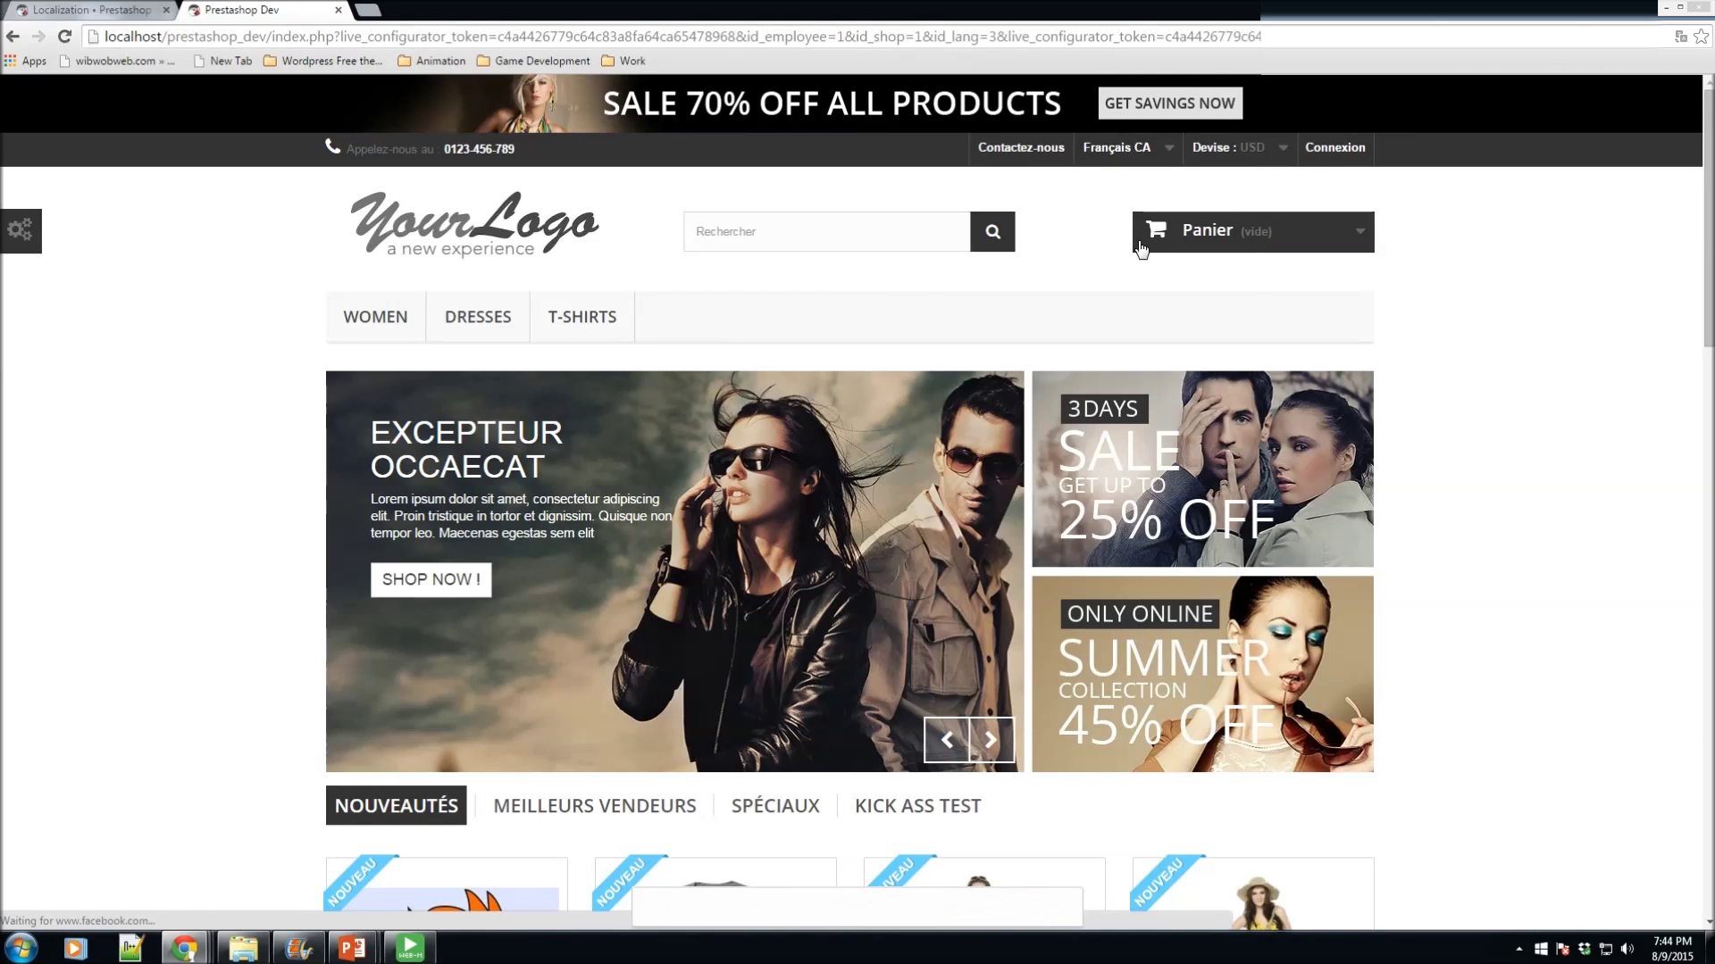
Step: Examine which storefront header texts and product listings are translated into French, and close the storefront
drag(345, 148, 436, 149)
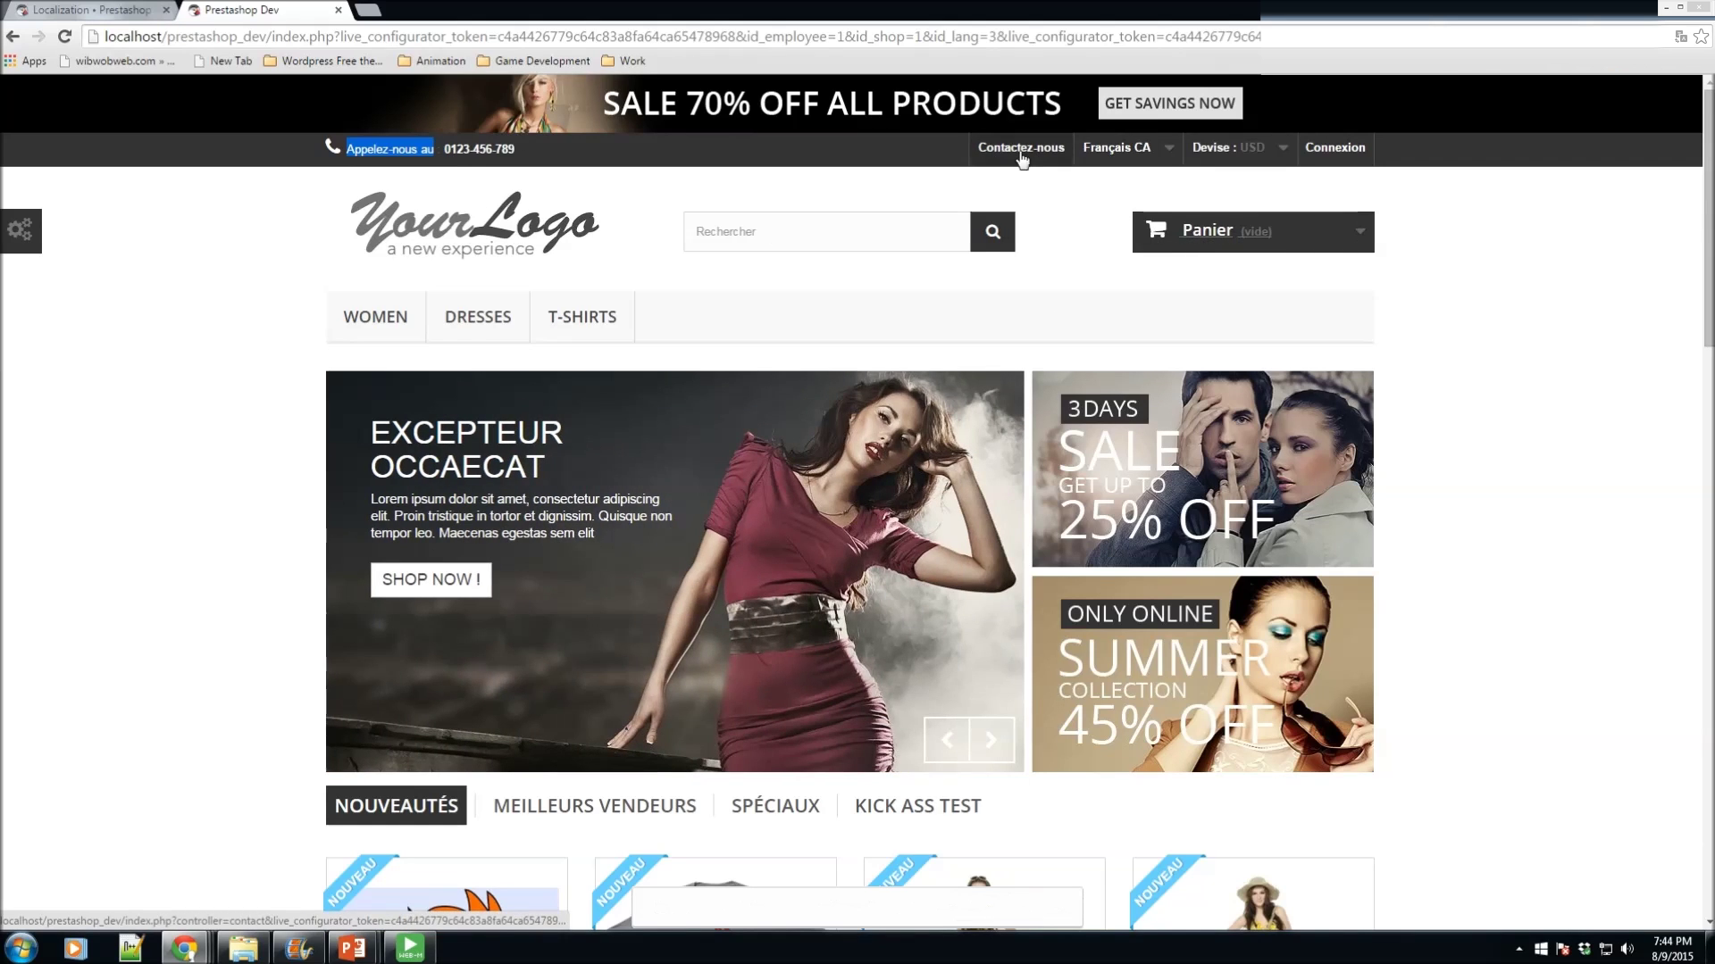
scroll(1366, 257, down, 8)
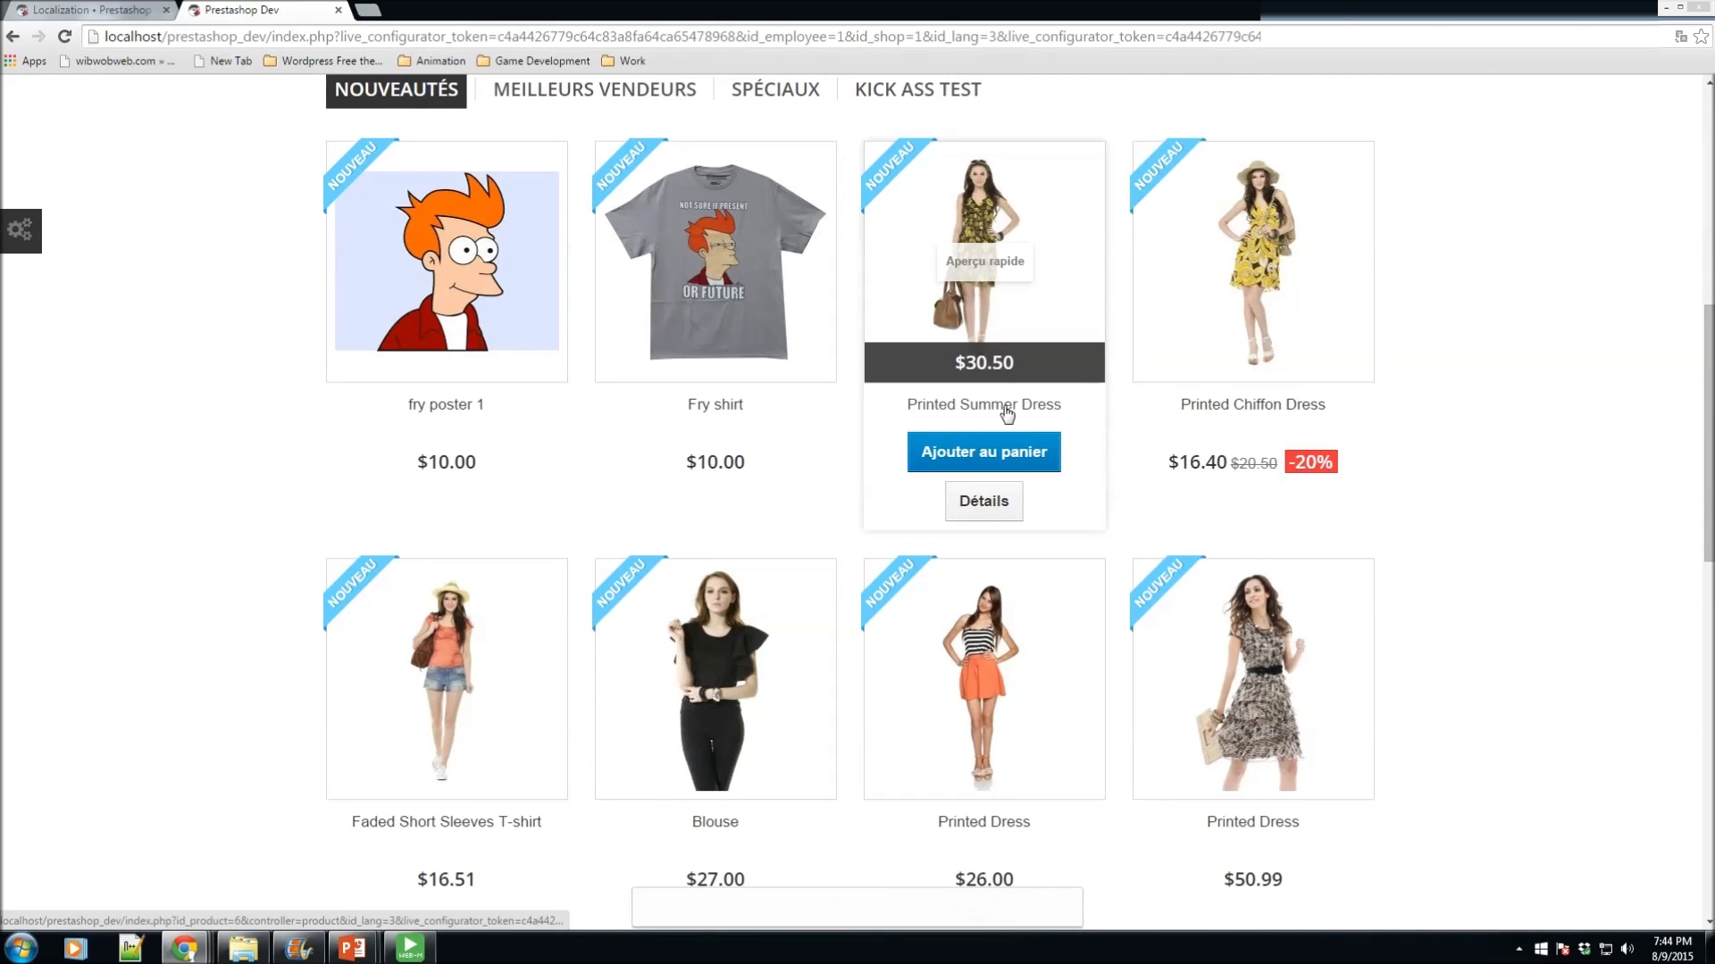
scroll(1274, 379, up, 5)
scroll(637, 560, up, 3)
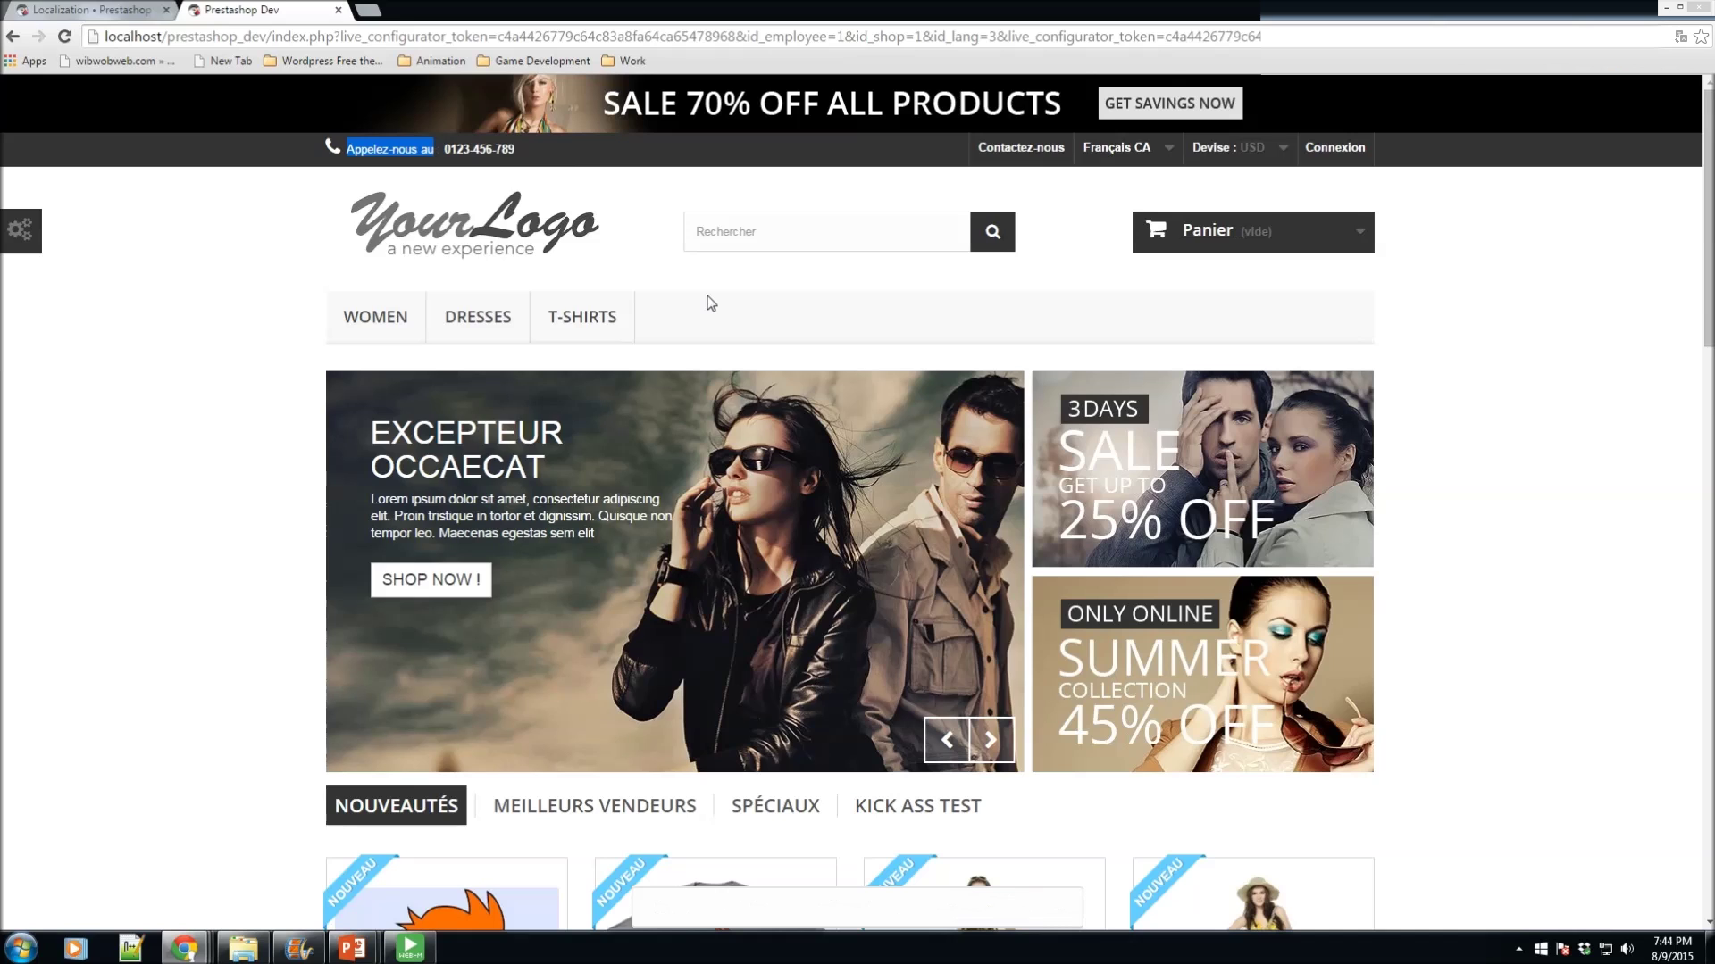
scroll(447, 259, down, 2)
scroll(331, 259, up, 2)
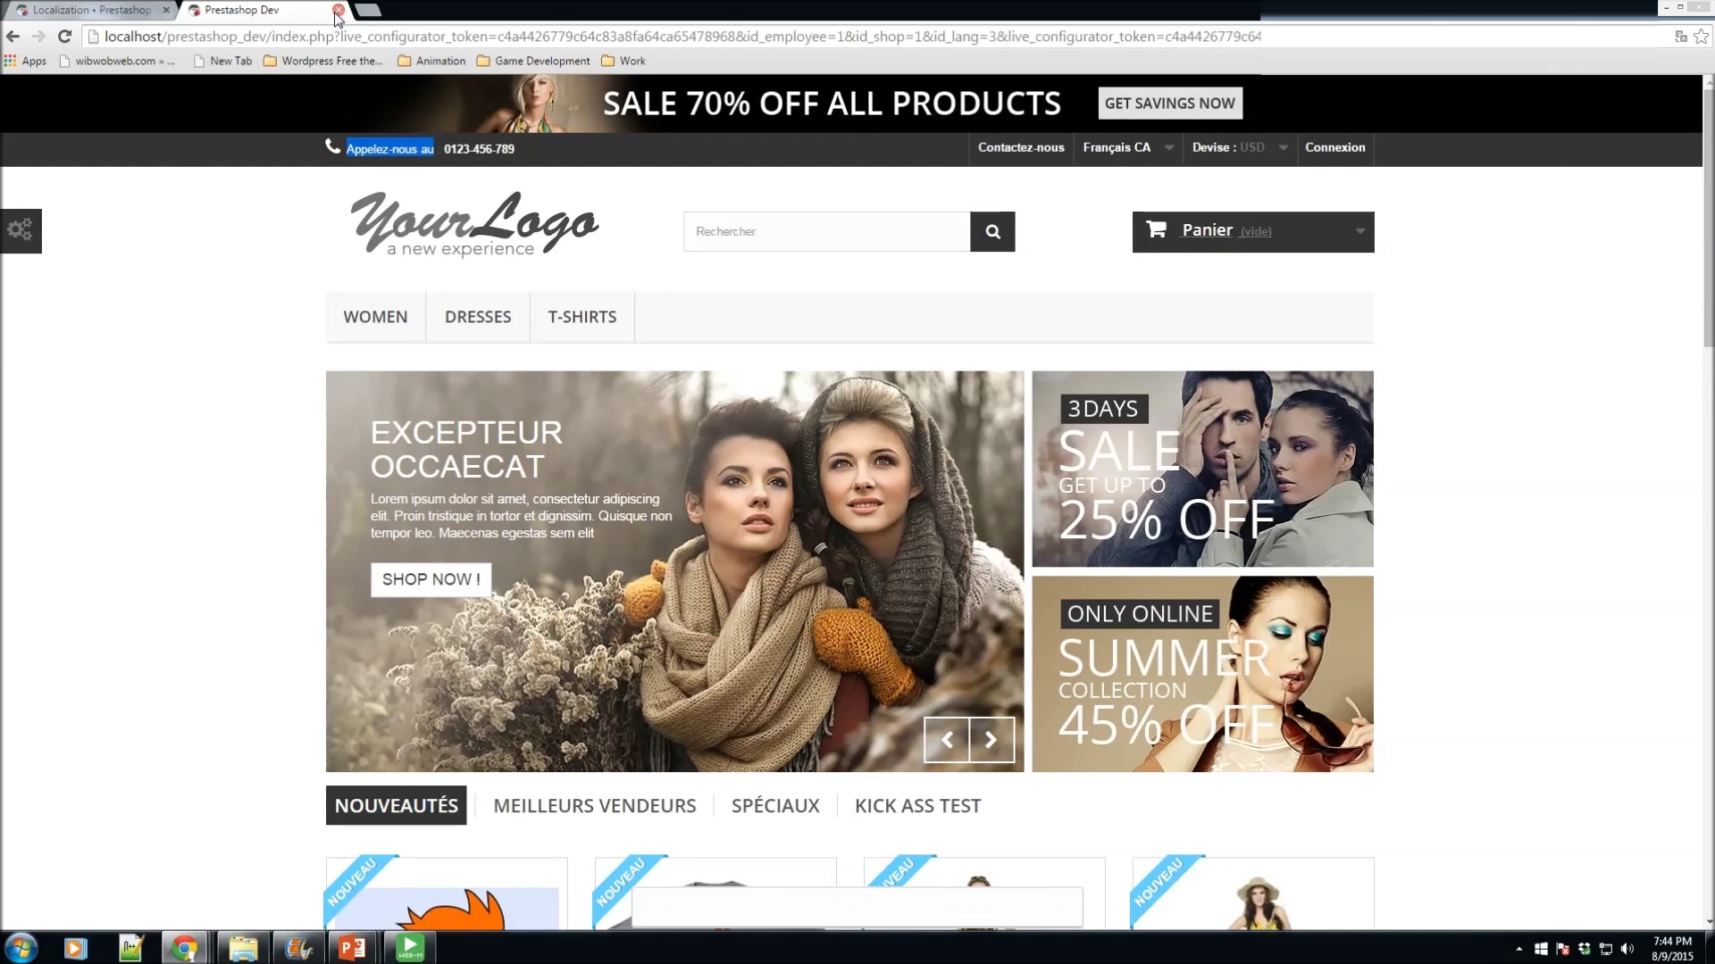
click(338, 10)
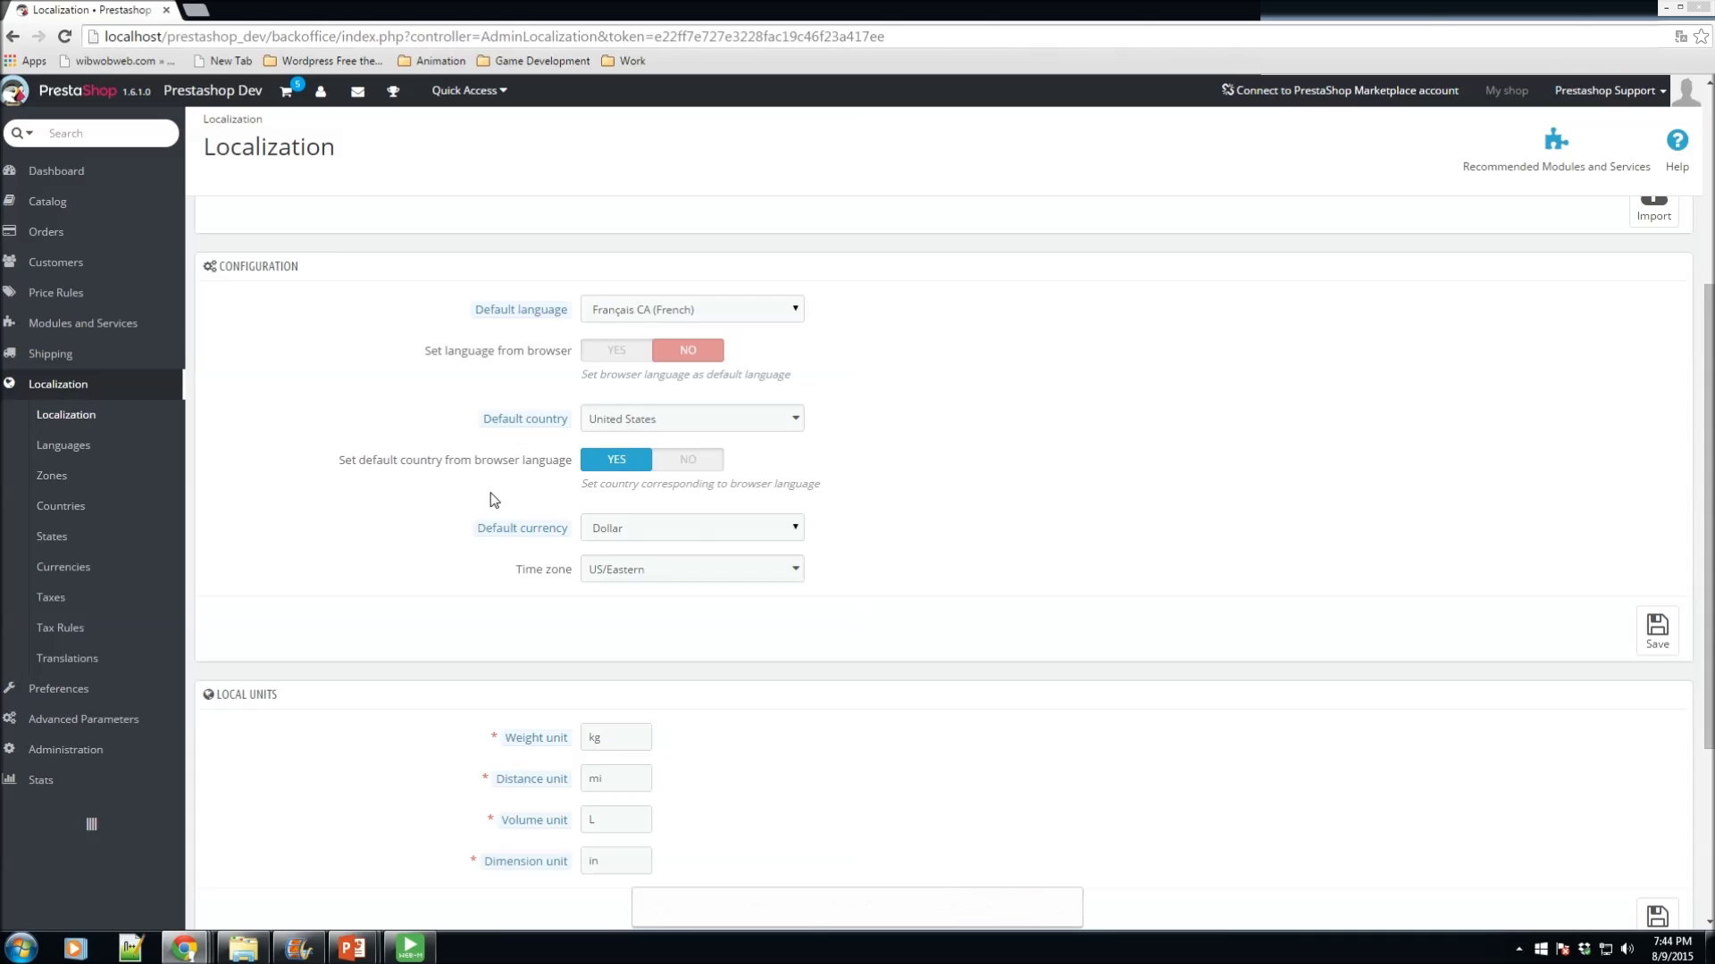
Step: Review the available choices for the default country and default currency without changing them
click(659, 428)
click(661, 430)
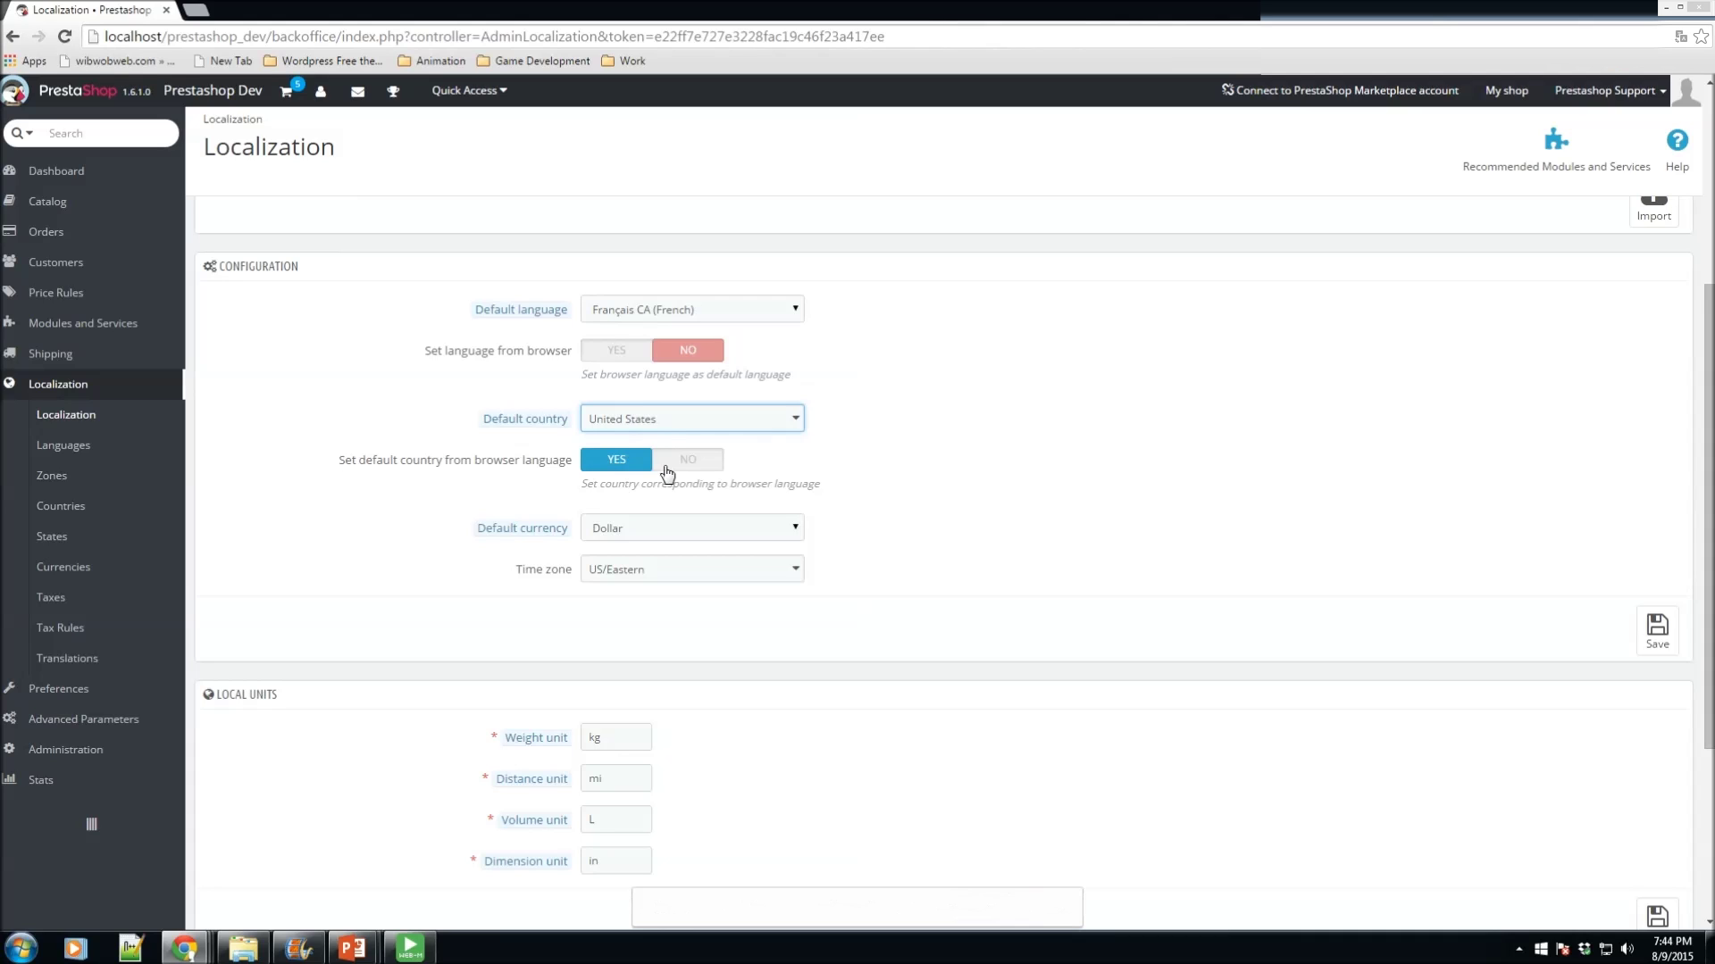
click(598, 530)
click(610, 523)
click(606, 527)
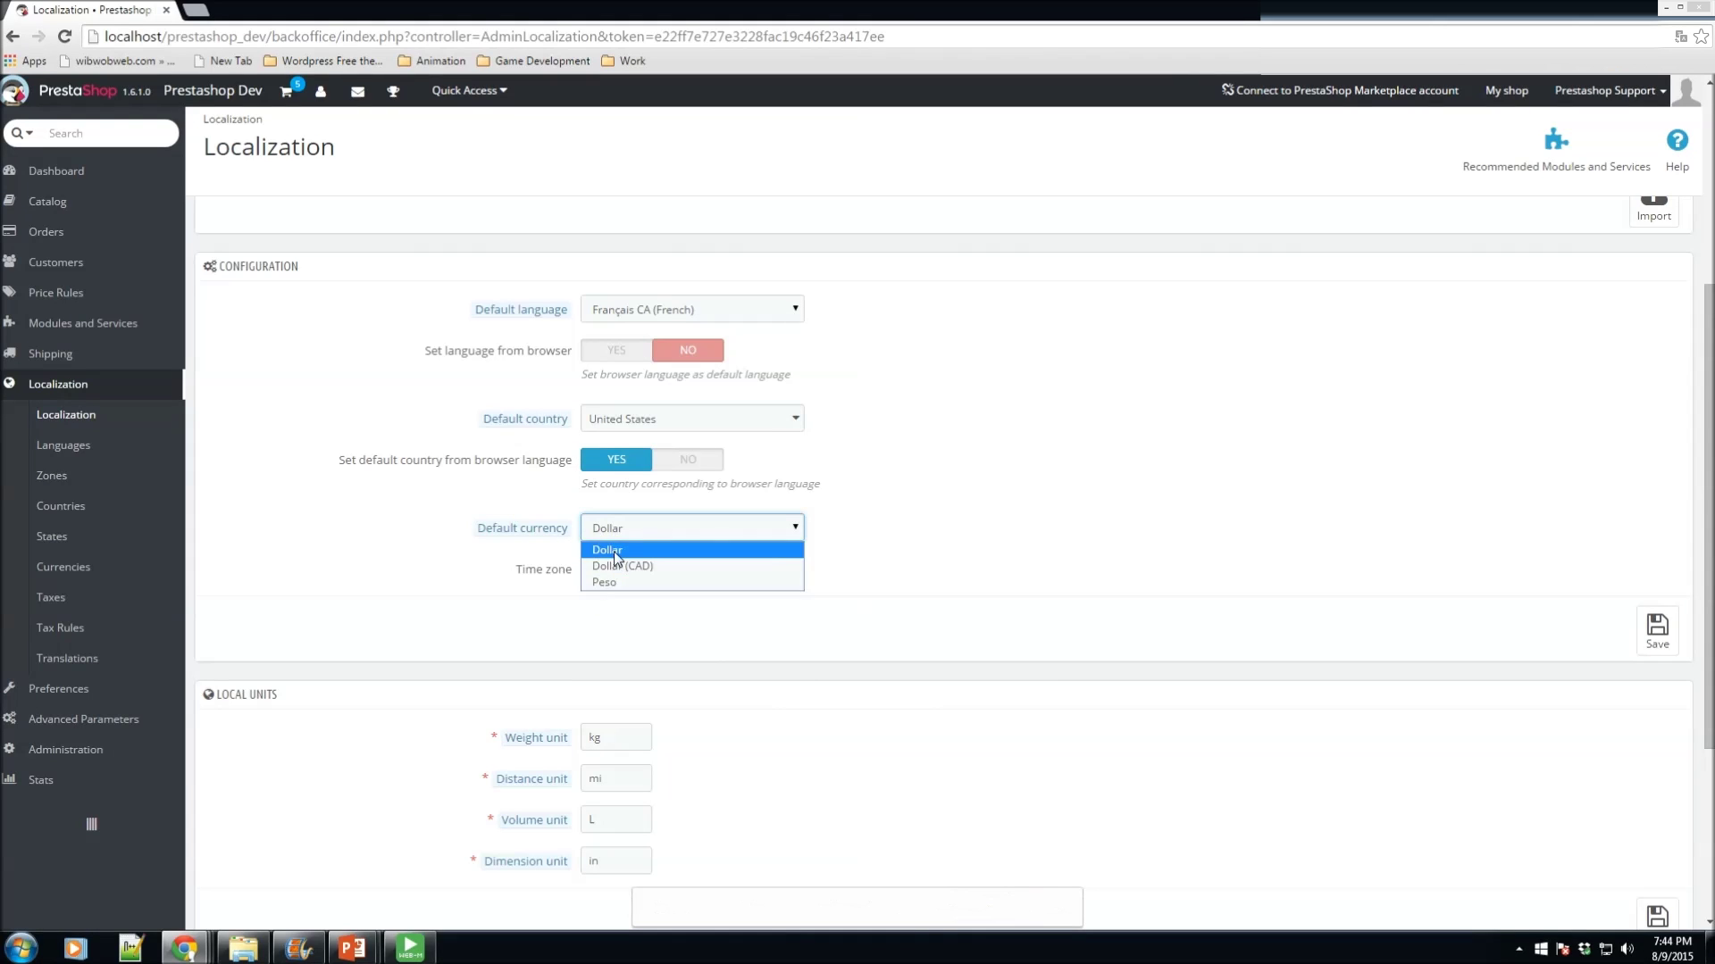
click(962, 469)
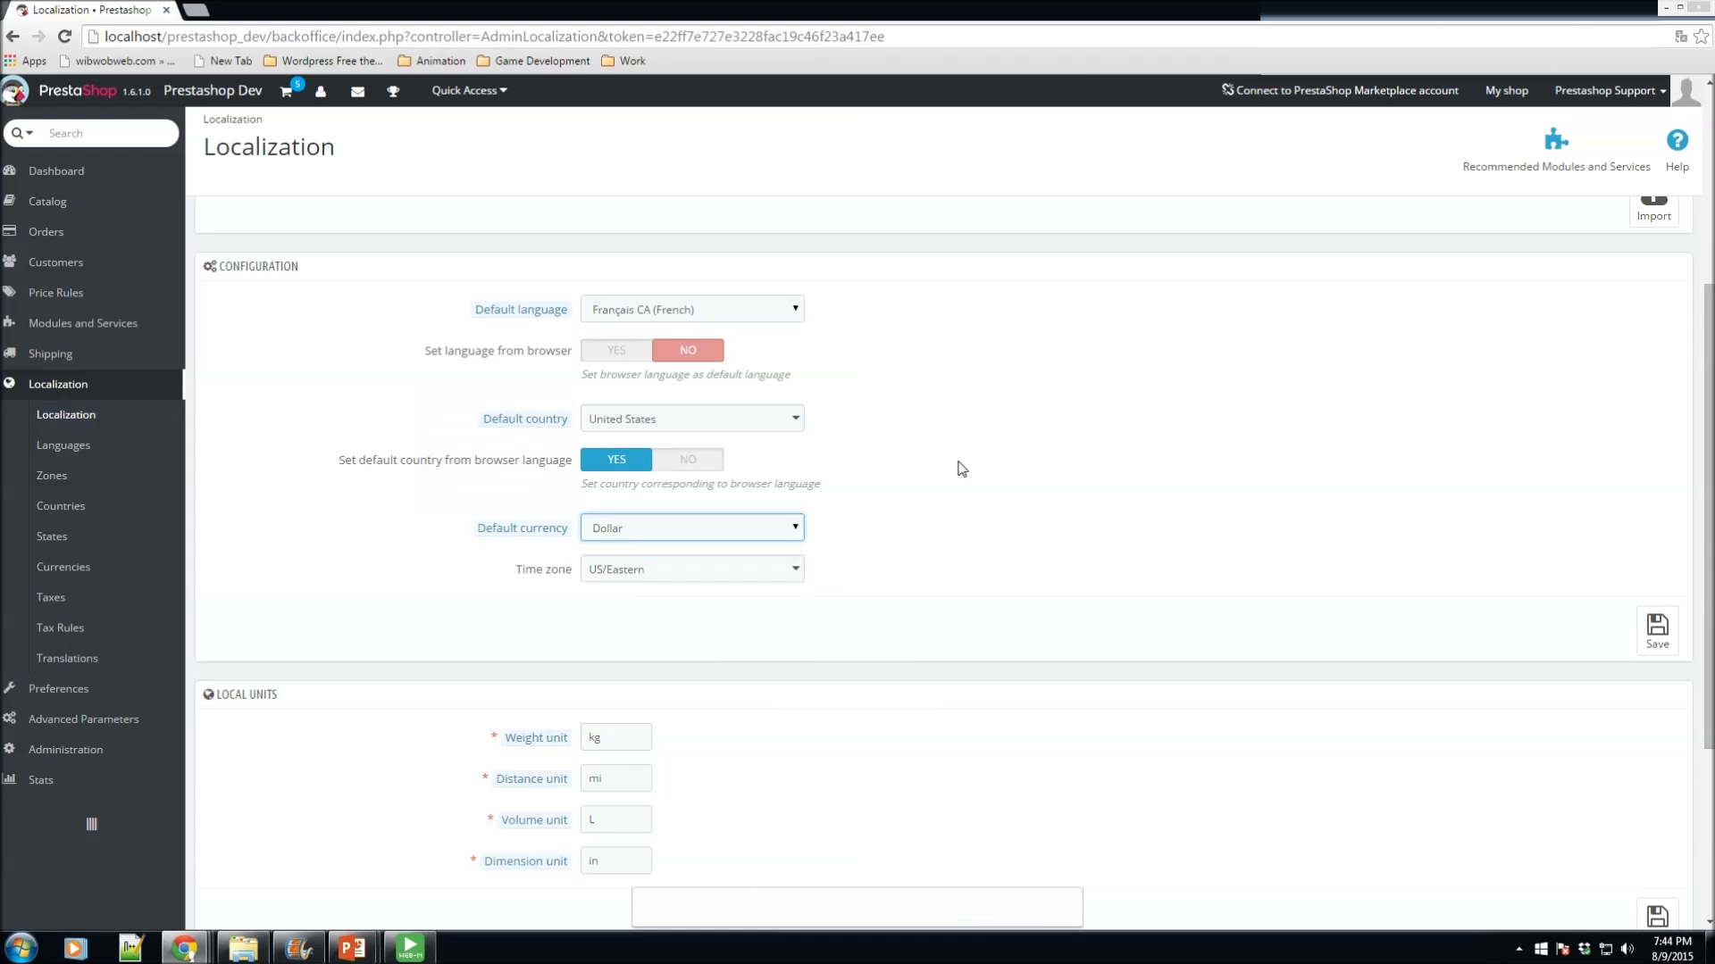
Step: Open the shop's storefront, look over the home page's French labels and product prices, and close it again
click(1518, 96)
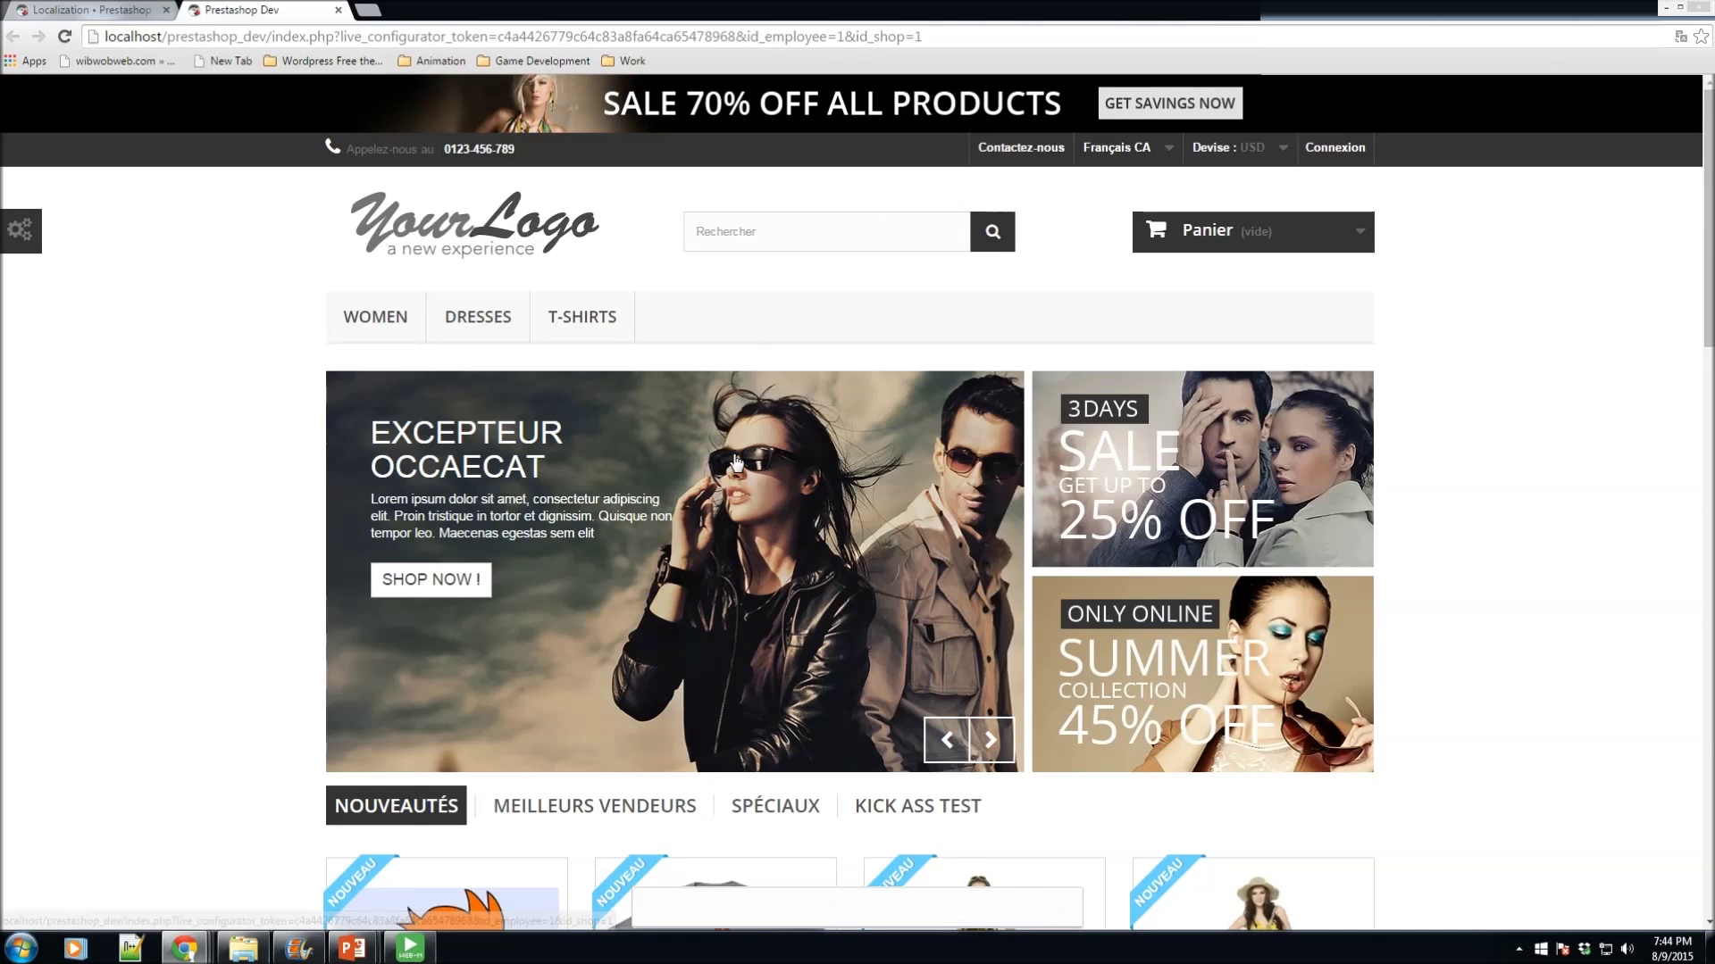
scroll(715, 580, down, 5)
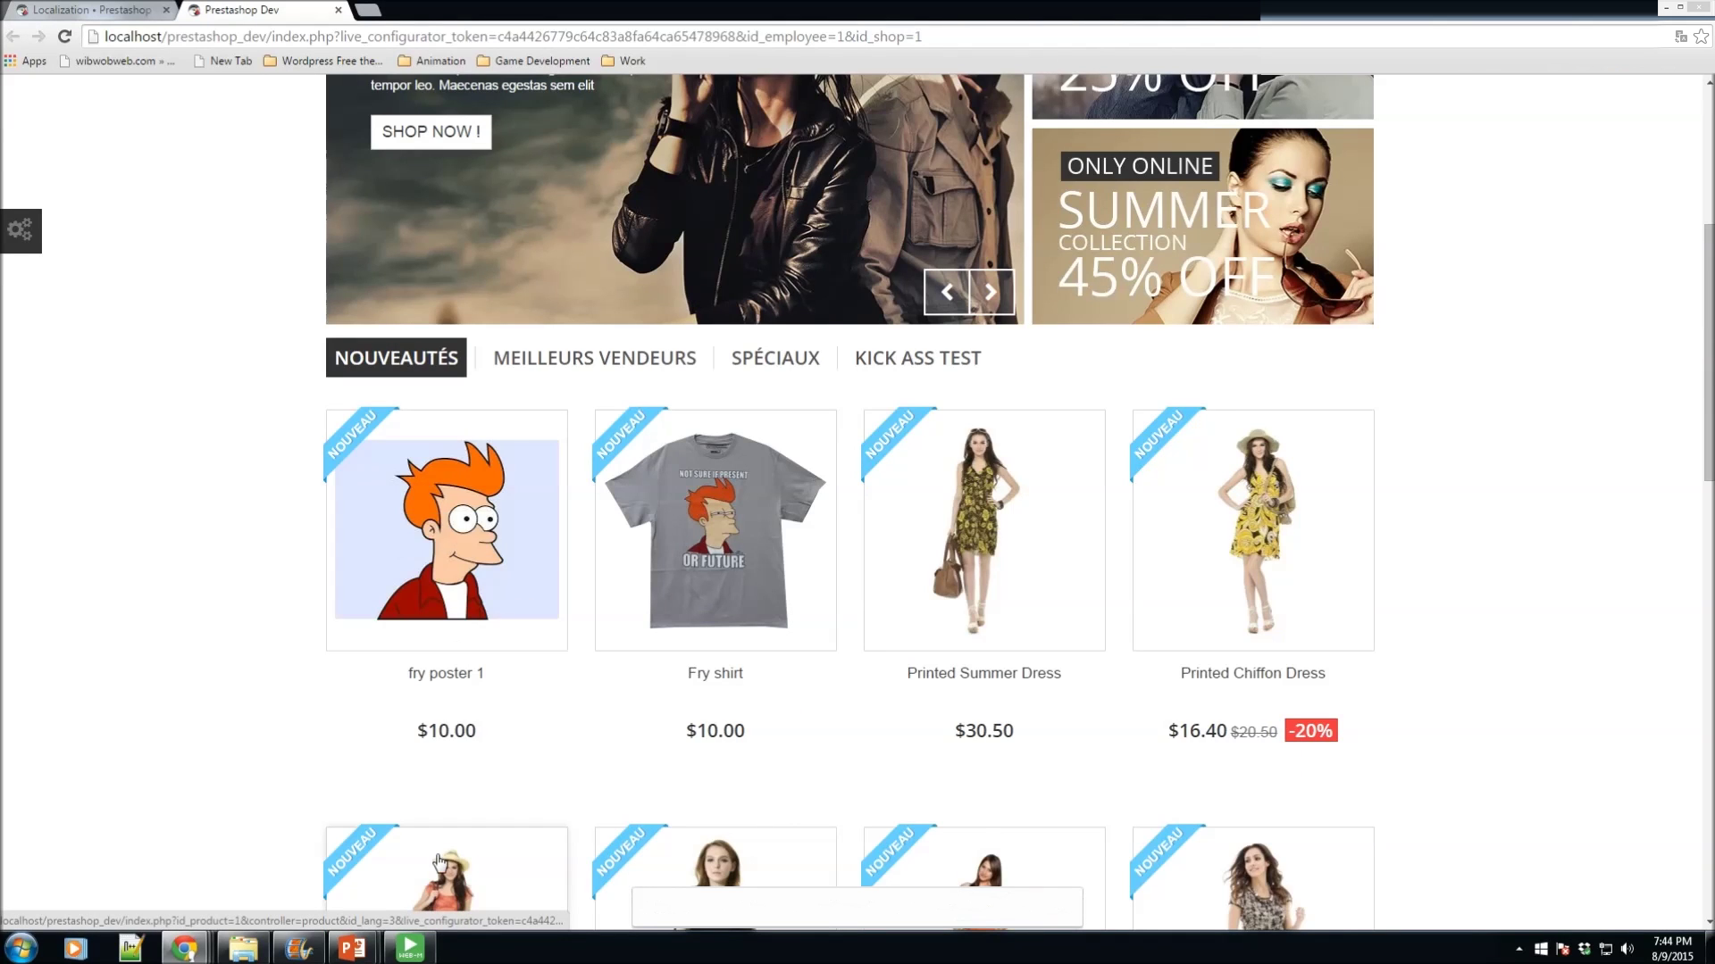
scroll(294, 634, up, 5)
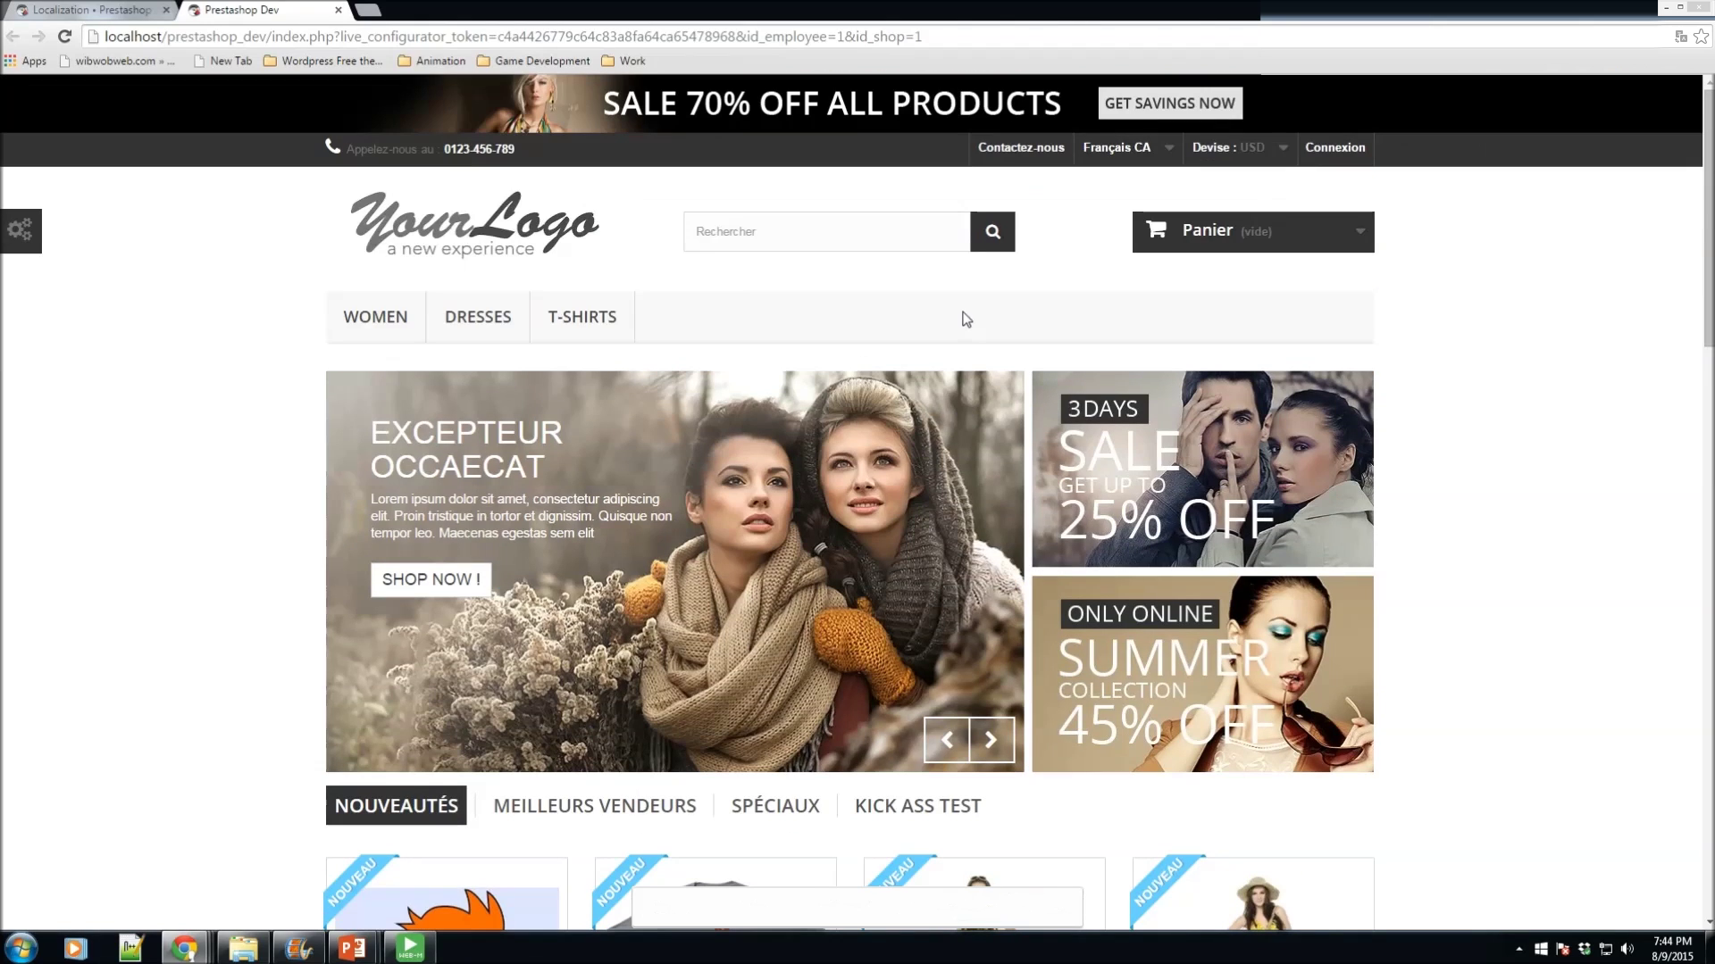
click(337, 10)
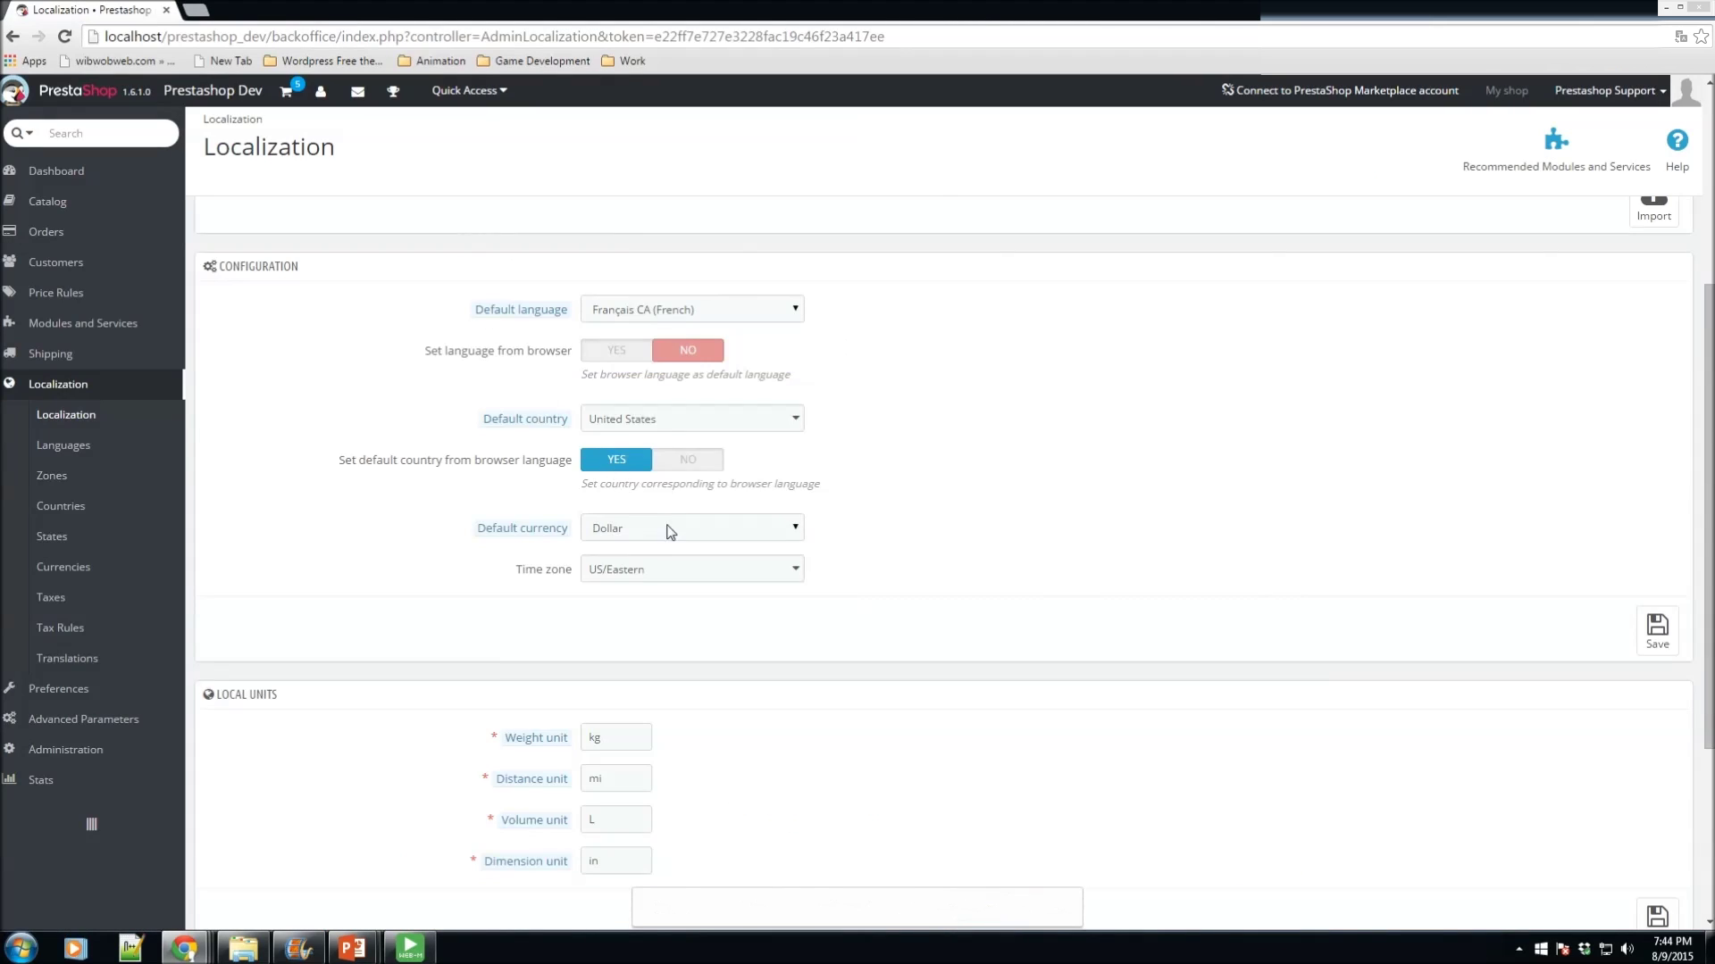
Step: Set the weight unit to lbs in the Local Units settings
scroll(632, 547, down, 3)
scroll(646, 492, up, 2)
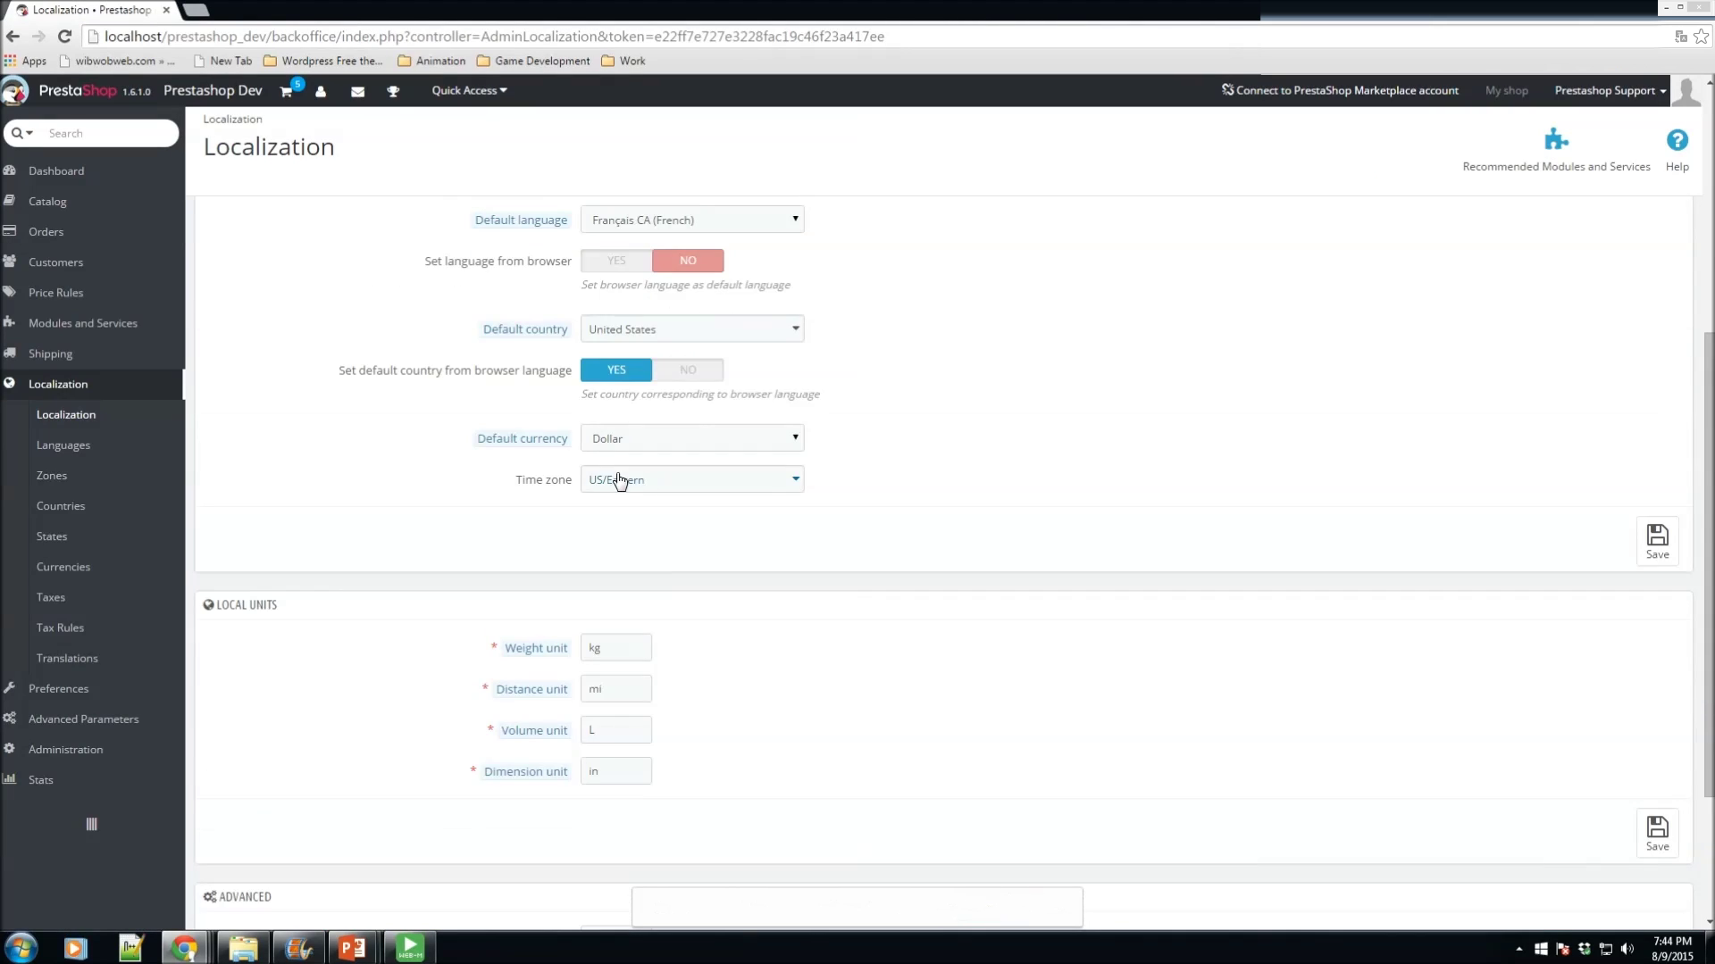
scroll(639, 487, down, 1)
scroll(674, 514, down, 2)
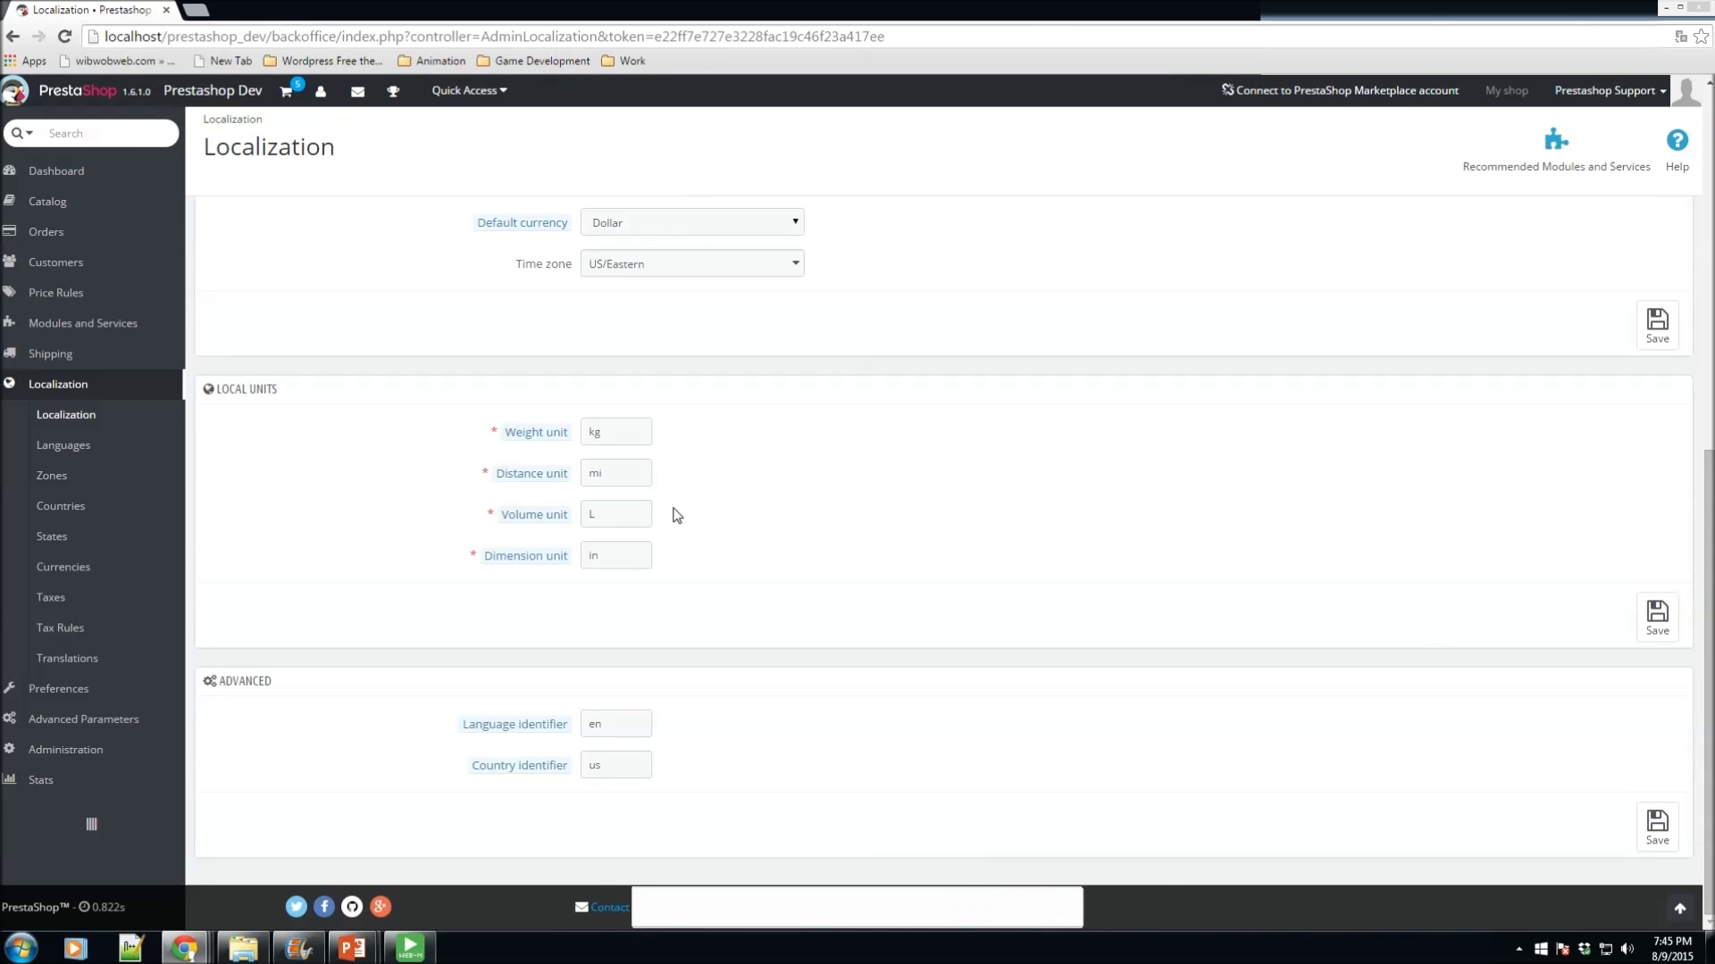
double_click(624, 434)
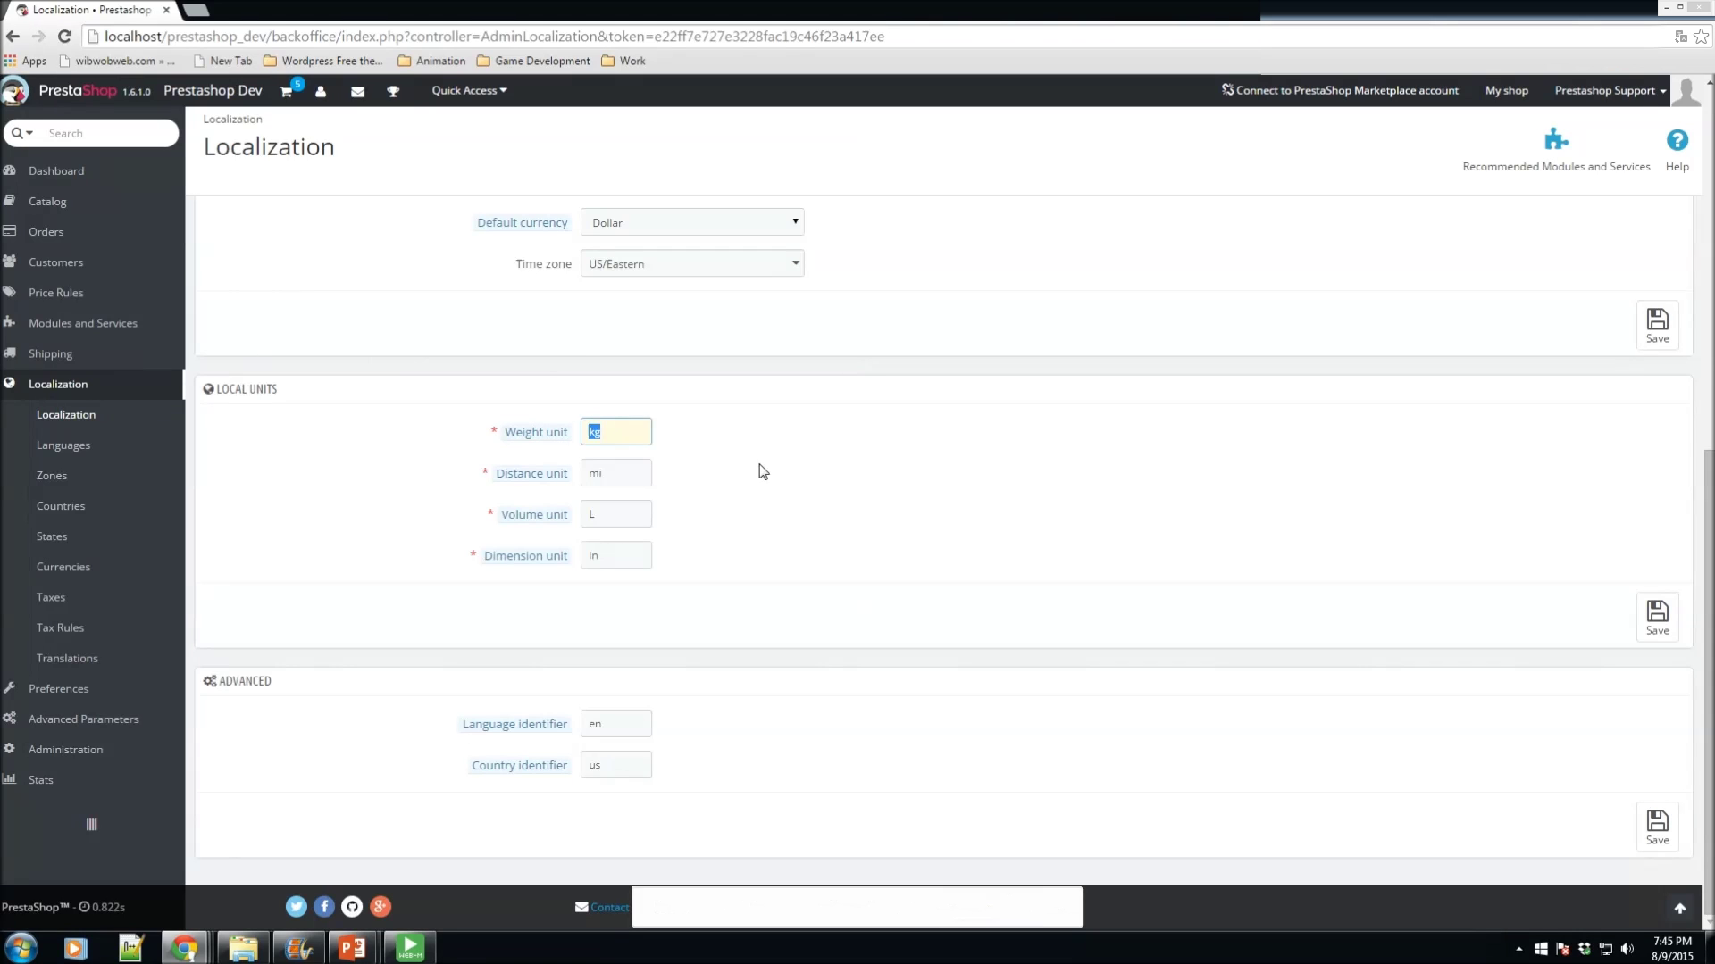
mouse_move(527, 432)
text(lbs)
click(786, 442)
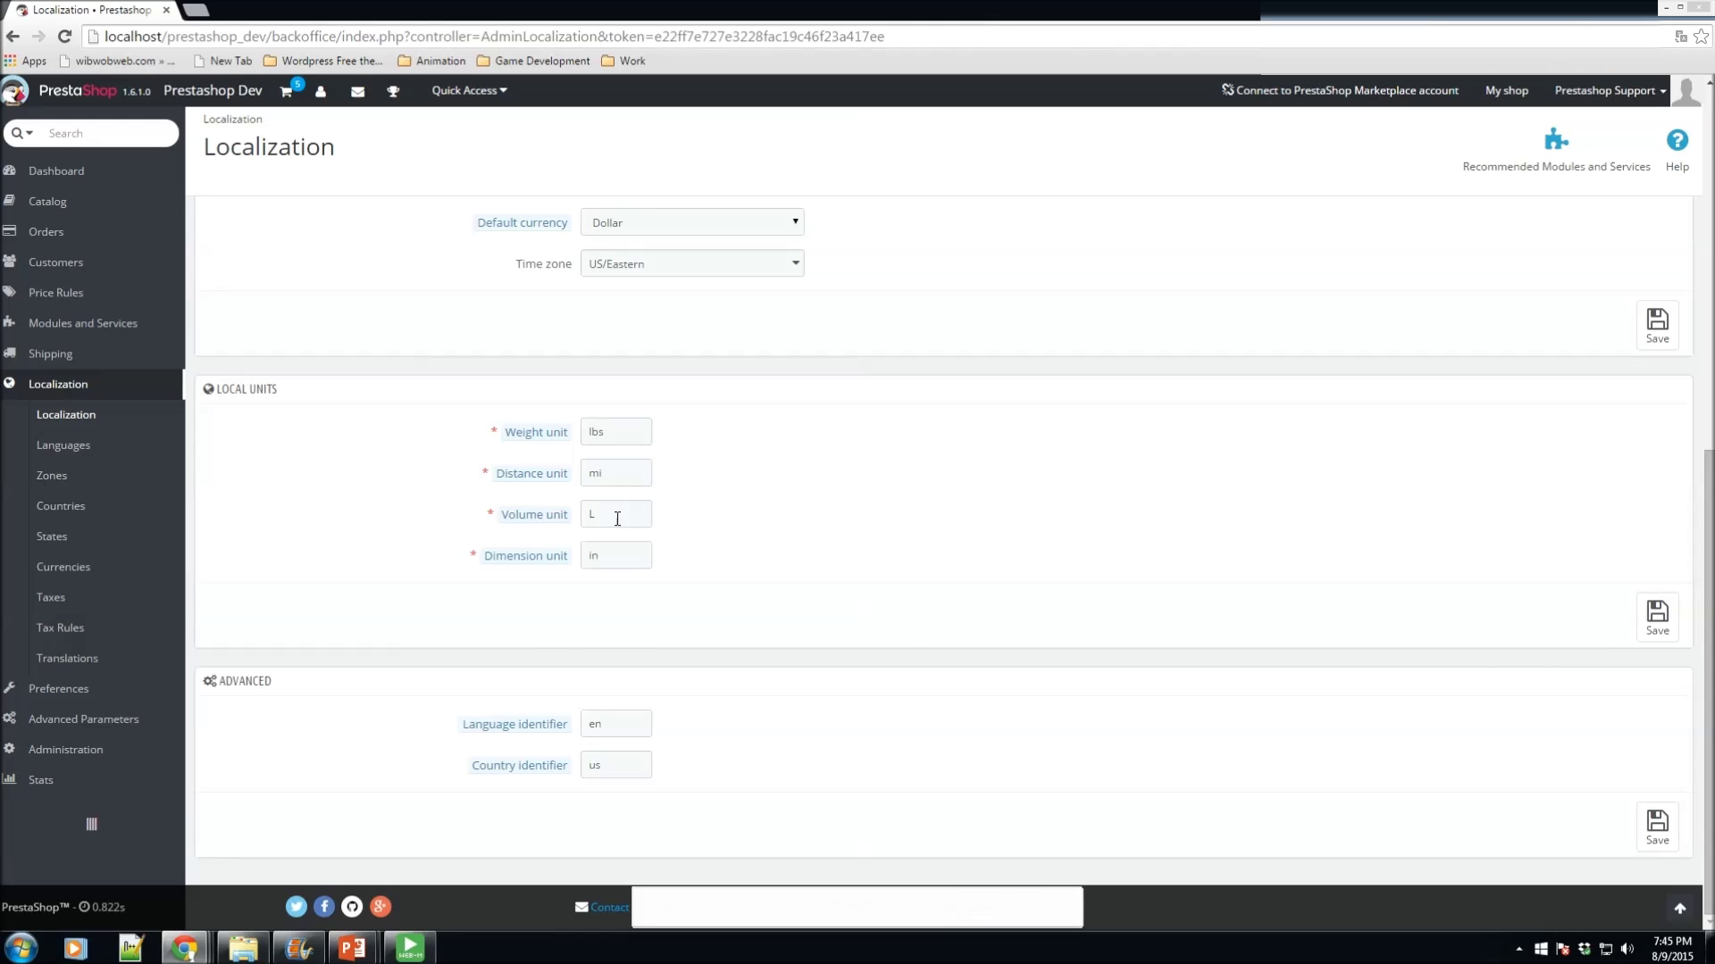
Step: Check the dimension unit and read the help for the language identifier and country identifier
click(619, 556)
mouse_move(535, 734)
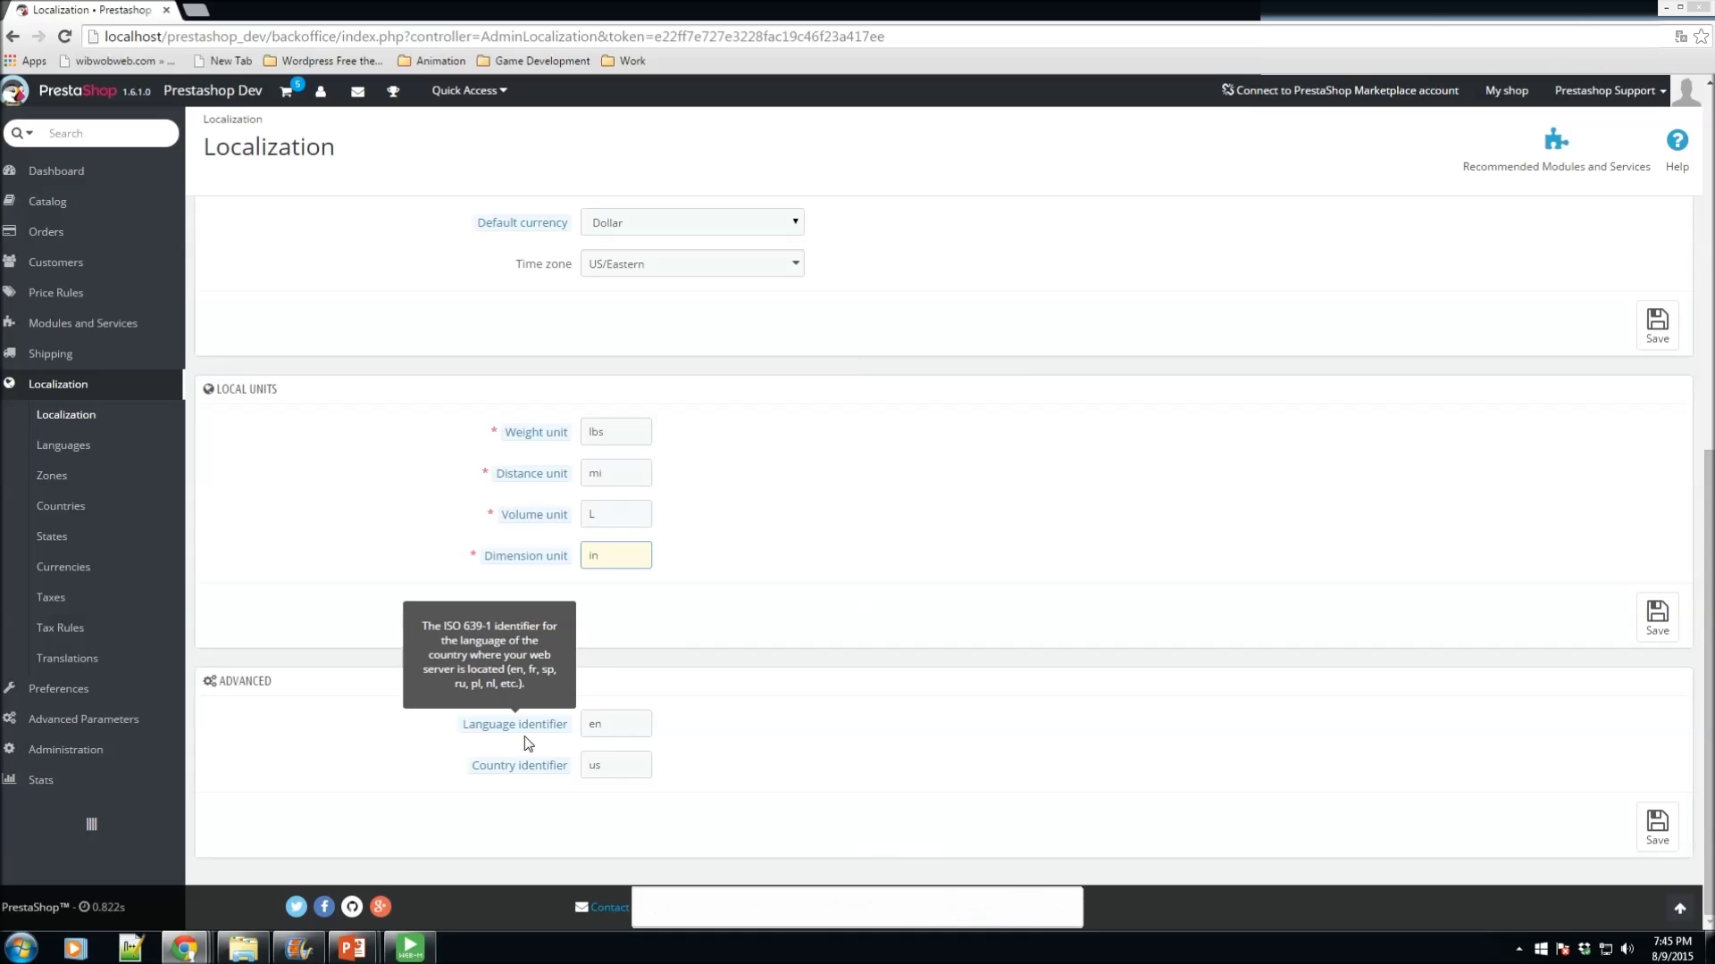
mouse_move(512, 774)
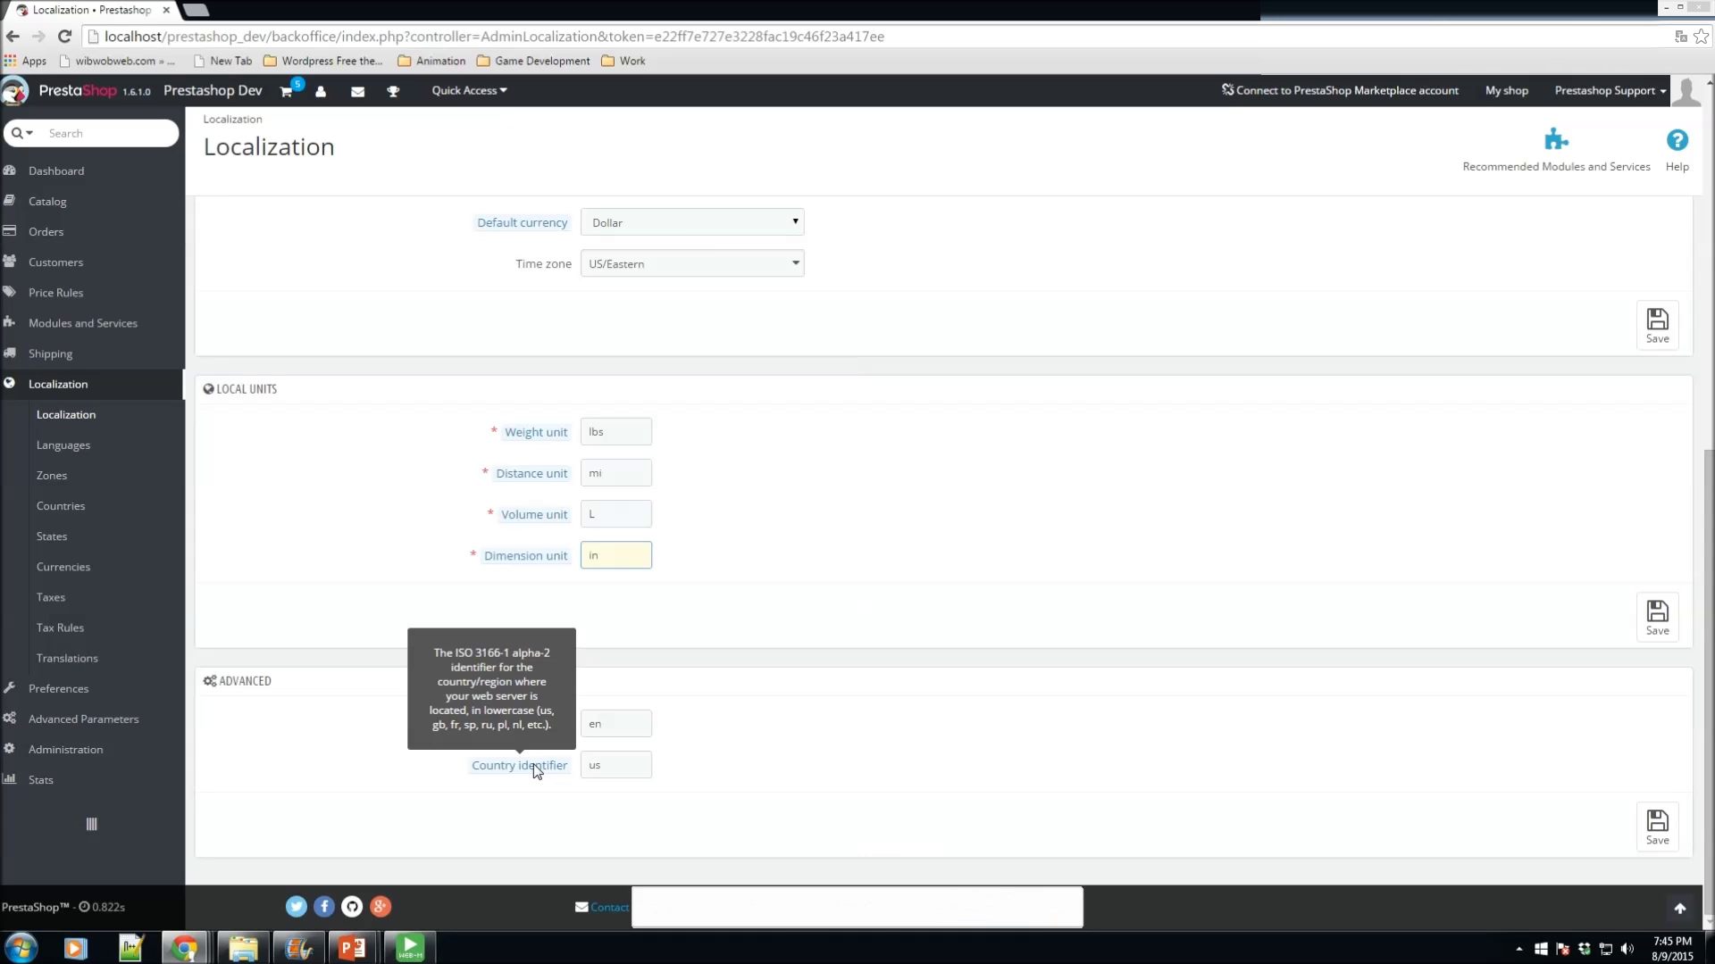
Step: Open the Français CA (French) language for editing and examine its ISO code and right-to-left setting
scroll(774, 555, up, 7)
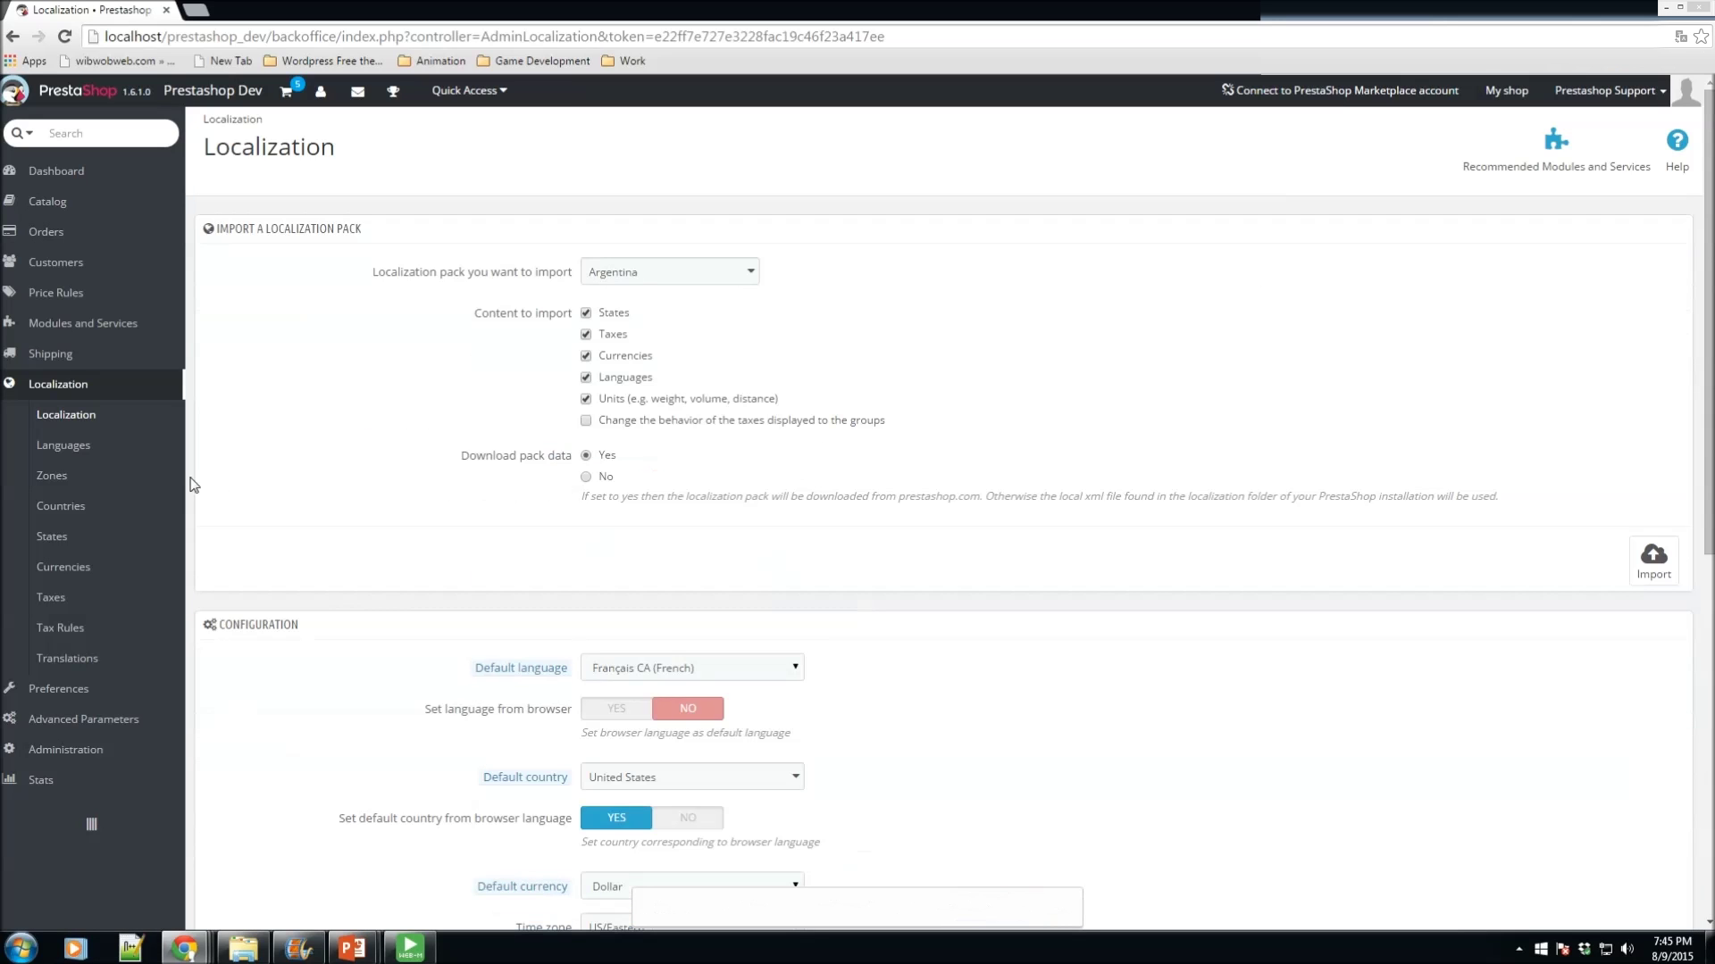
click(88, 454)
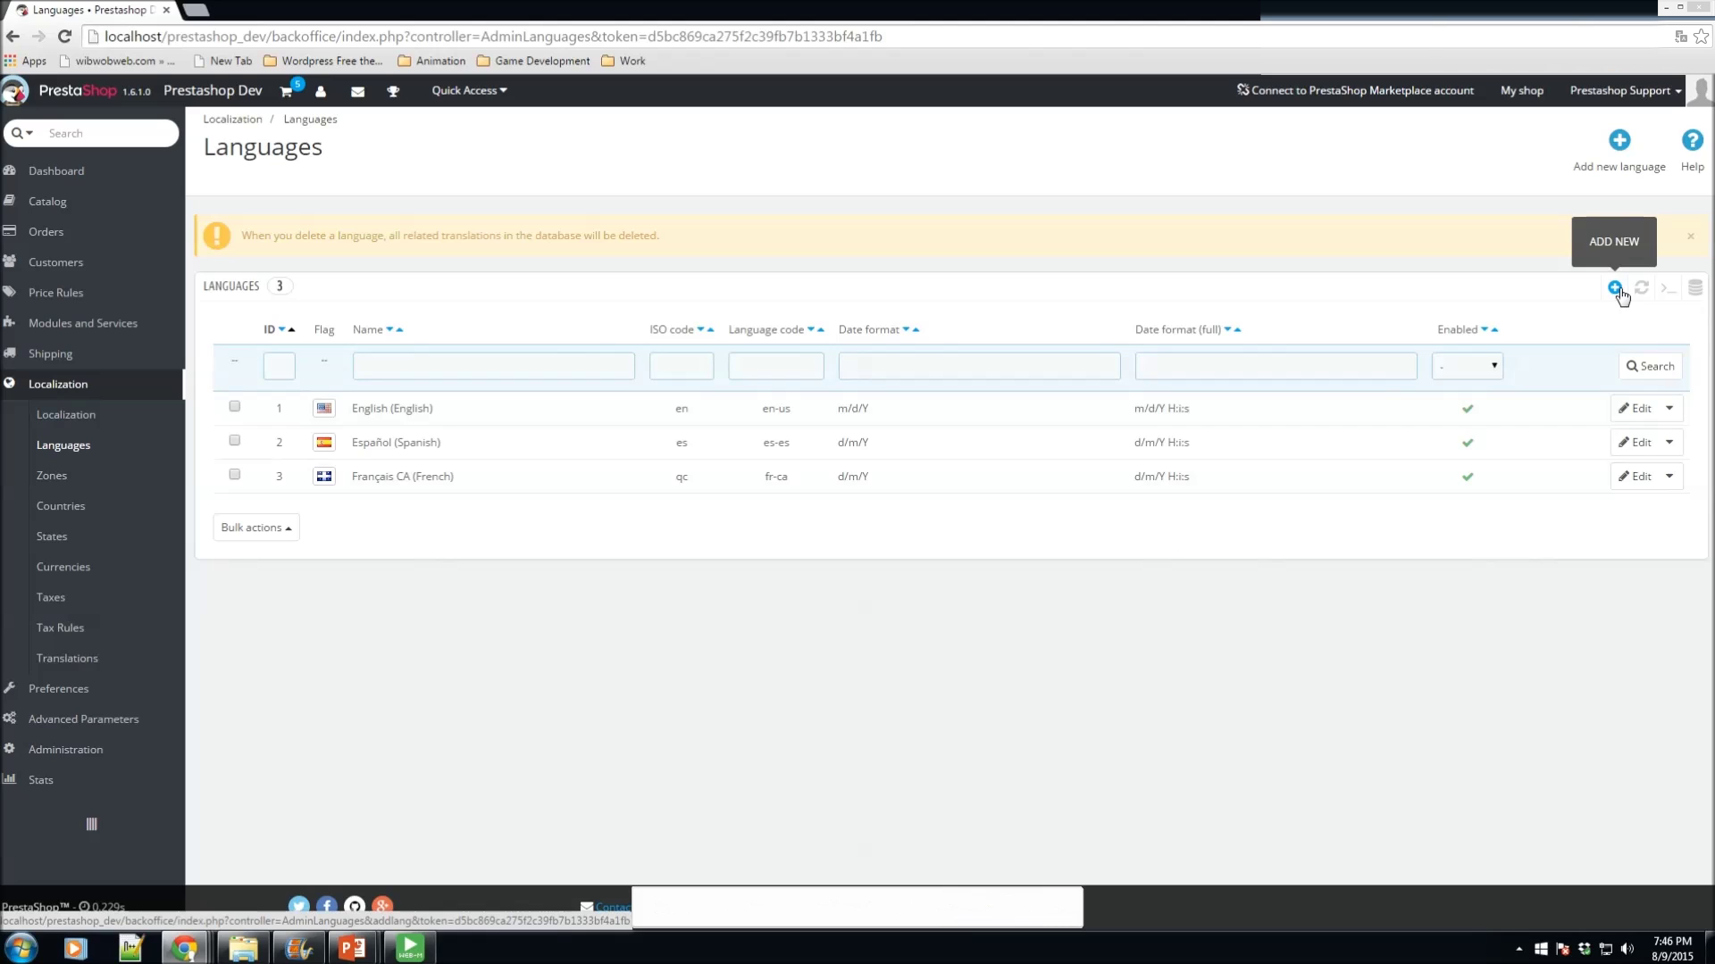
click(1638, 478)
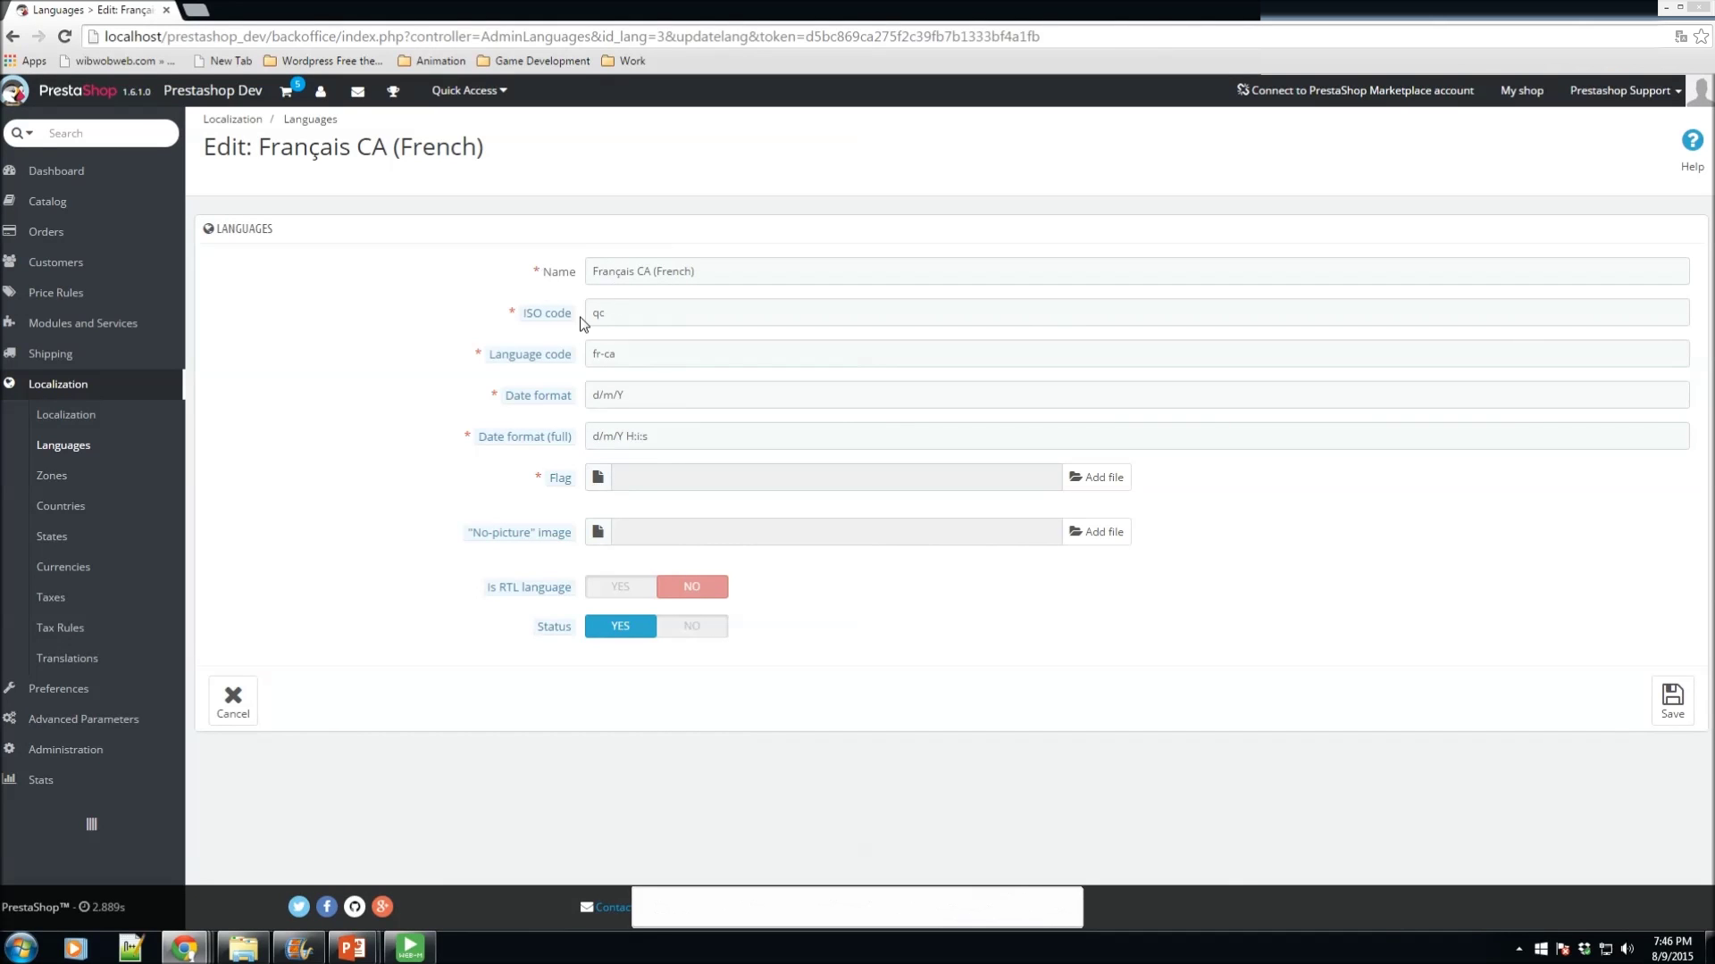
mouse_move(559, 321)
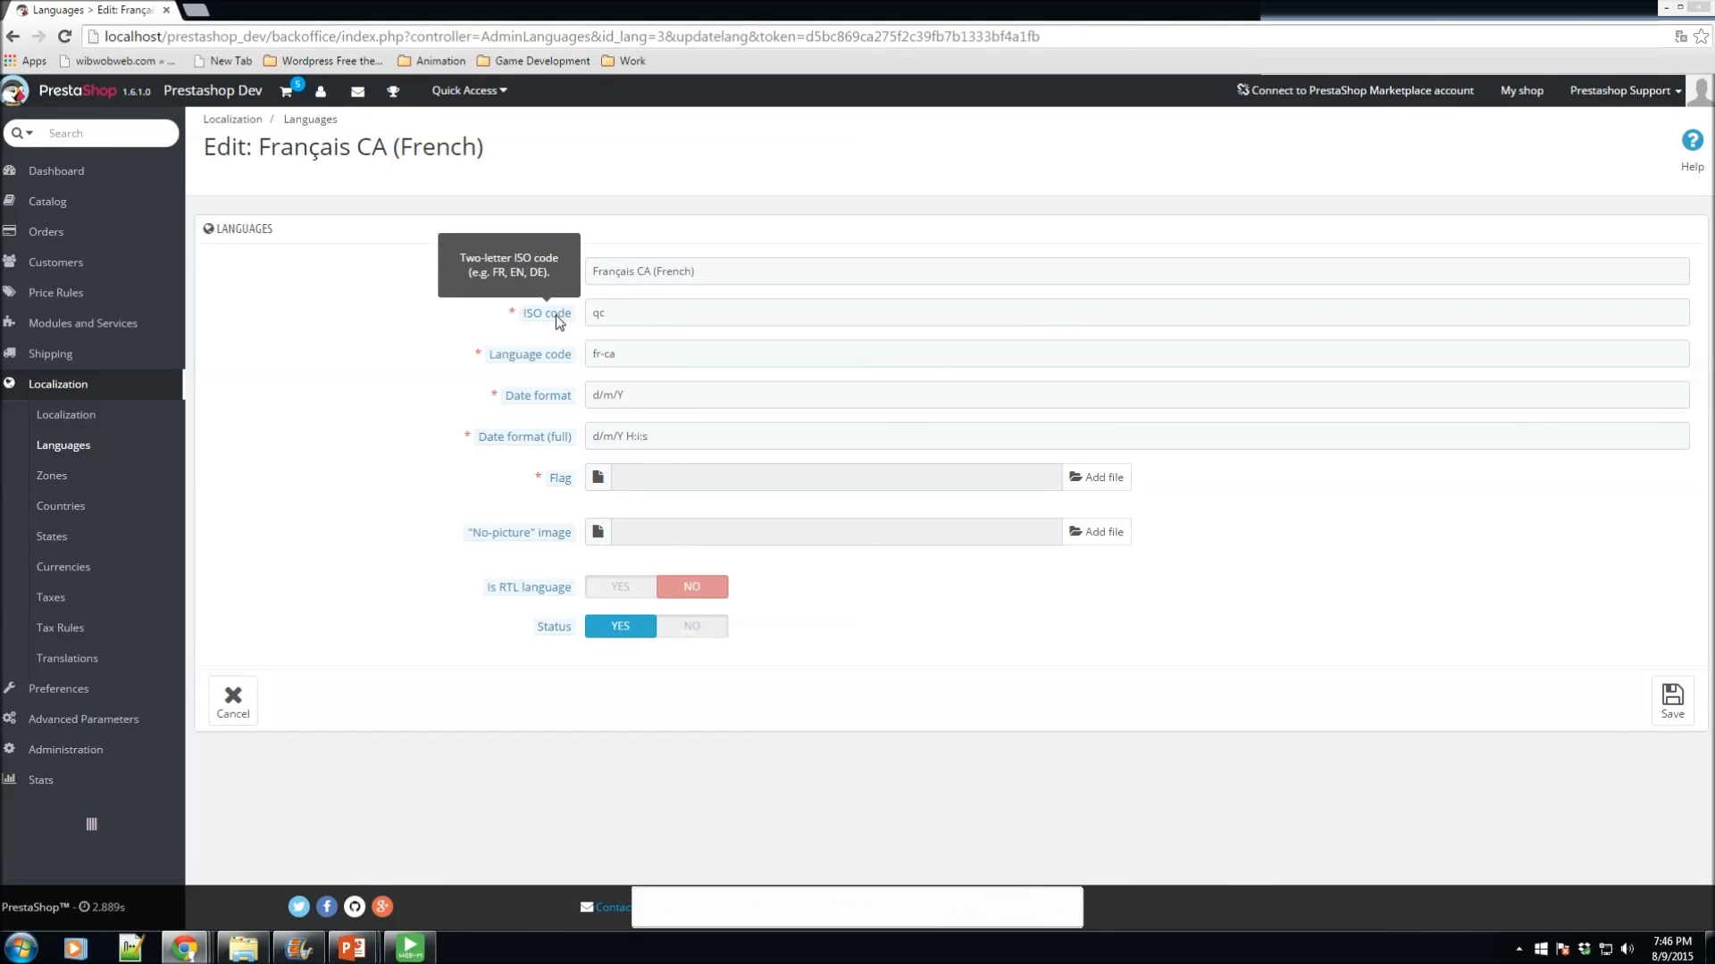
click(574, 314)
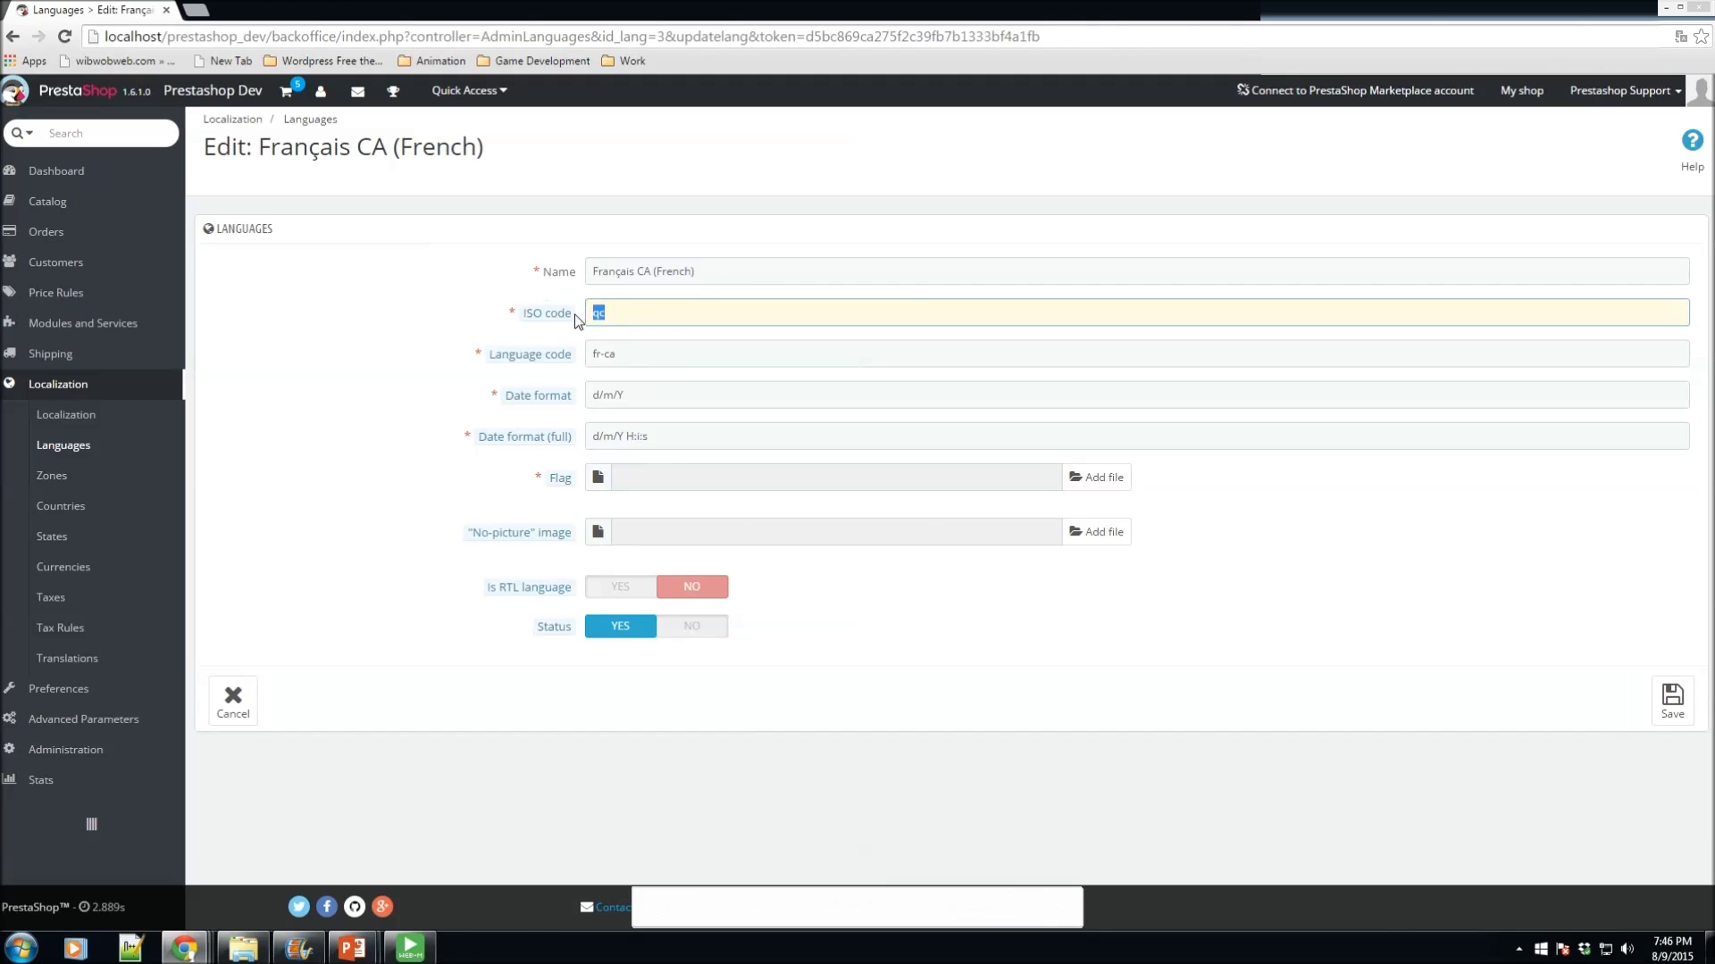
click(668, 314)
mouse_move(500, 592)
Step: Open the Europe zone for editing and inspect its name and active status
click(50, 479)
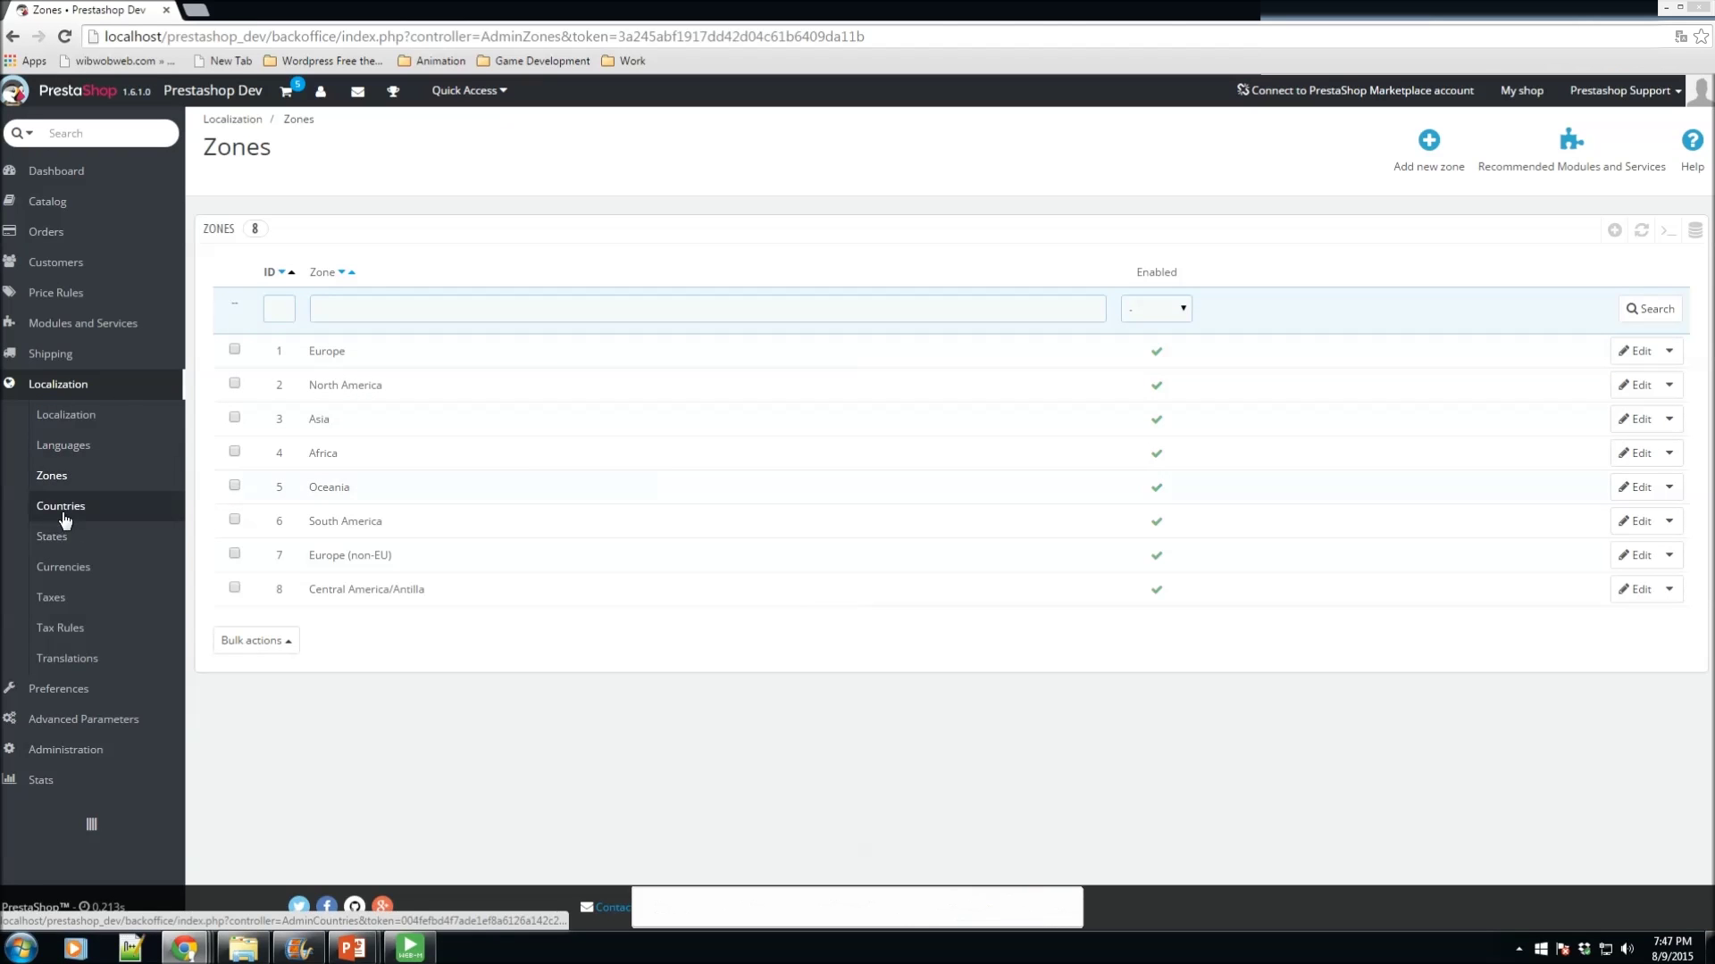
click(1634, 352)
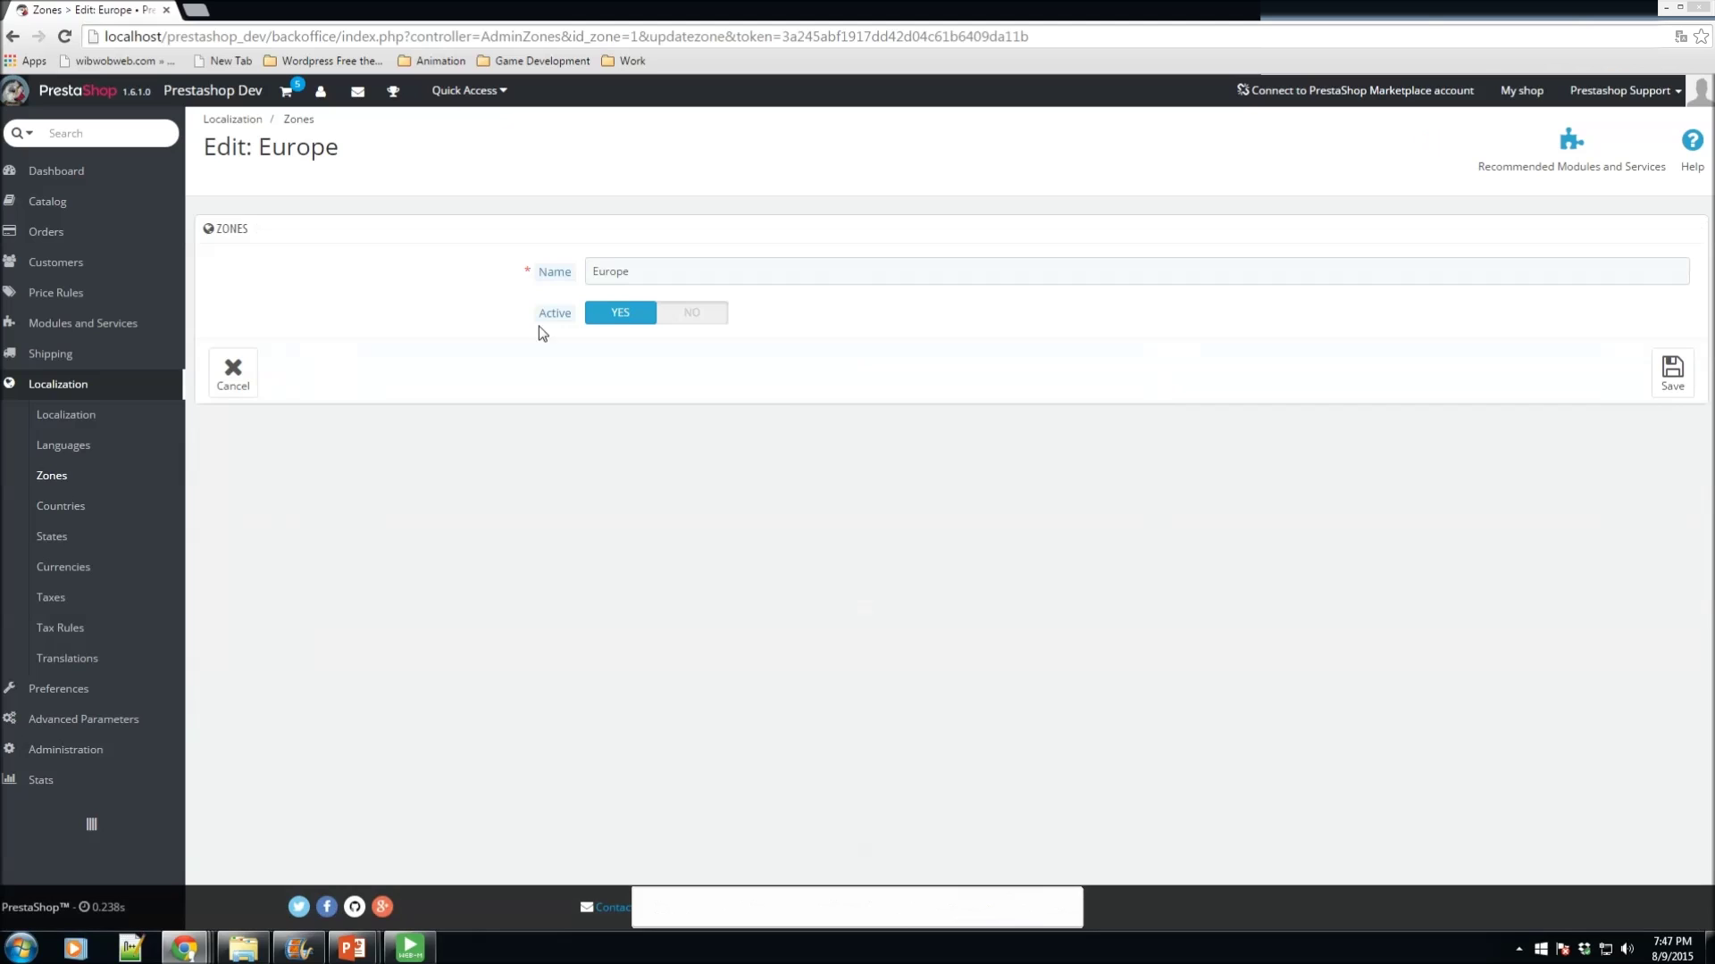
click(659, 275)
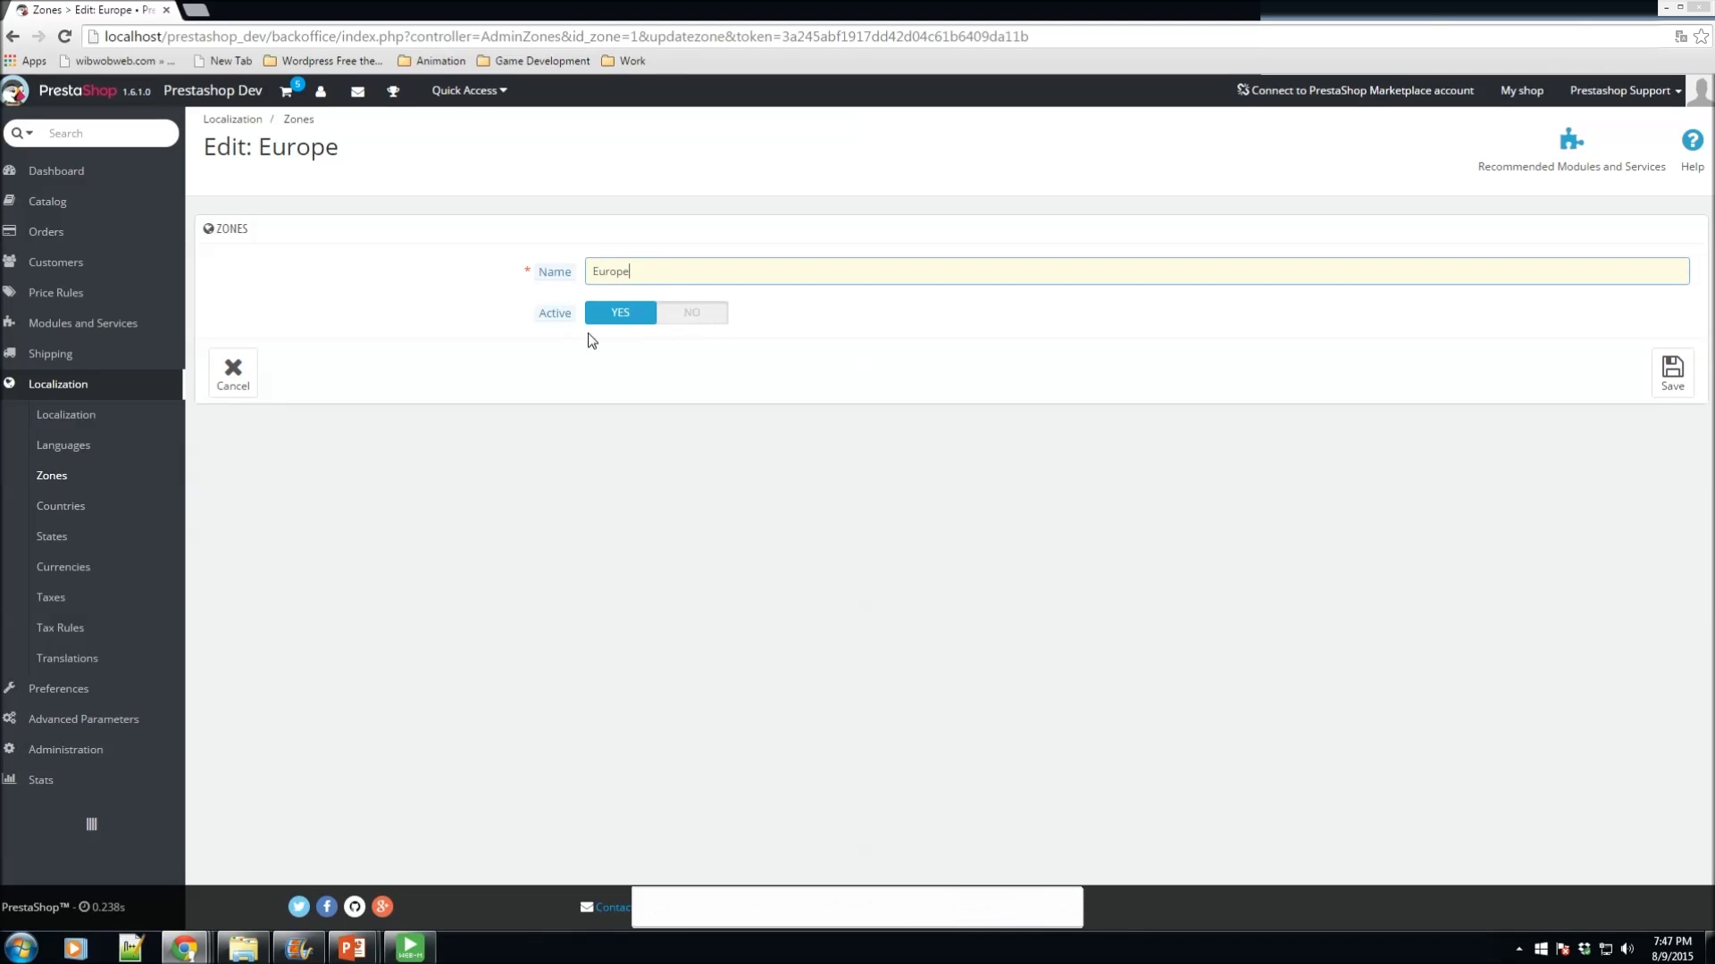
Step: Look through the Countries list for each country's zone and enabled status, and check the country options
click(70, 507)
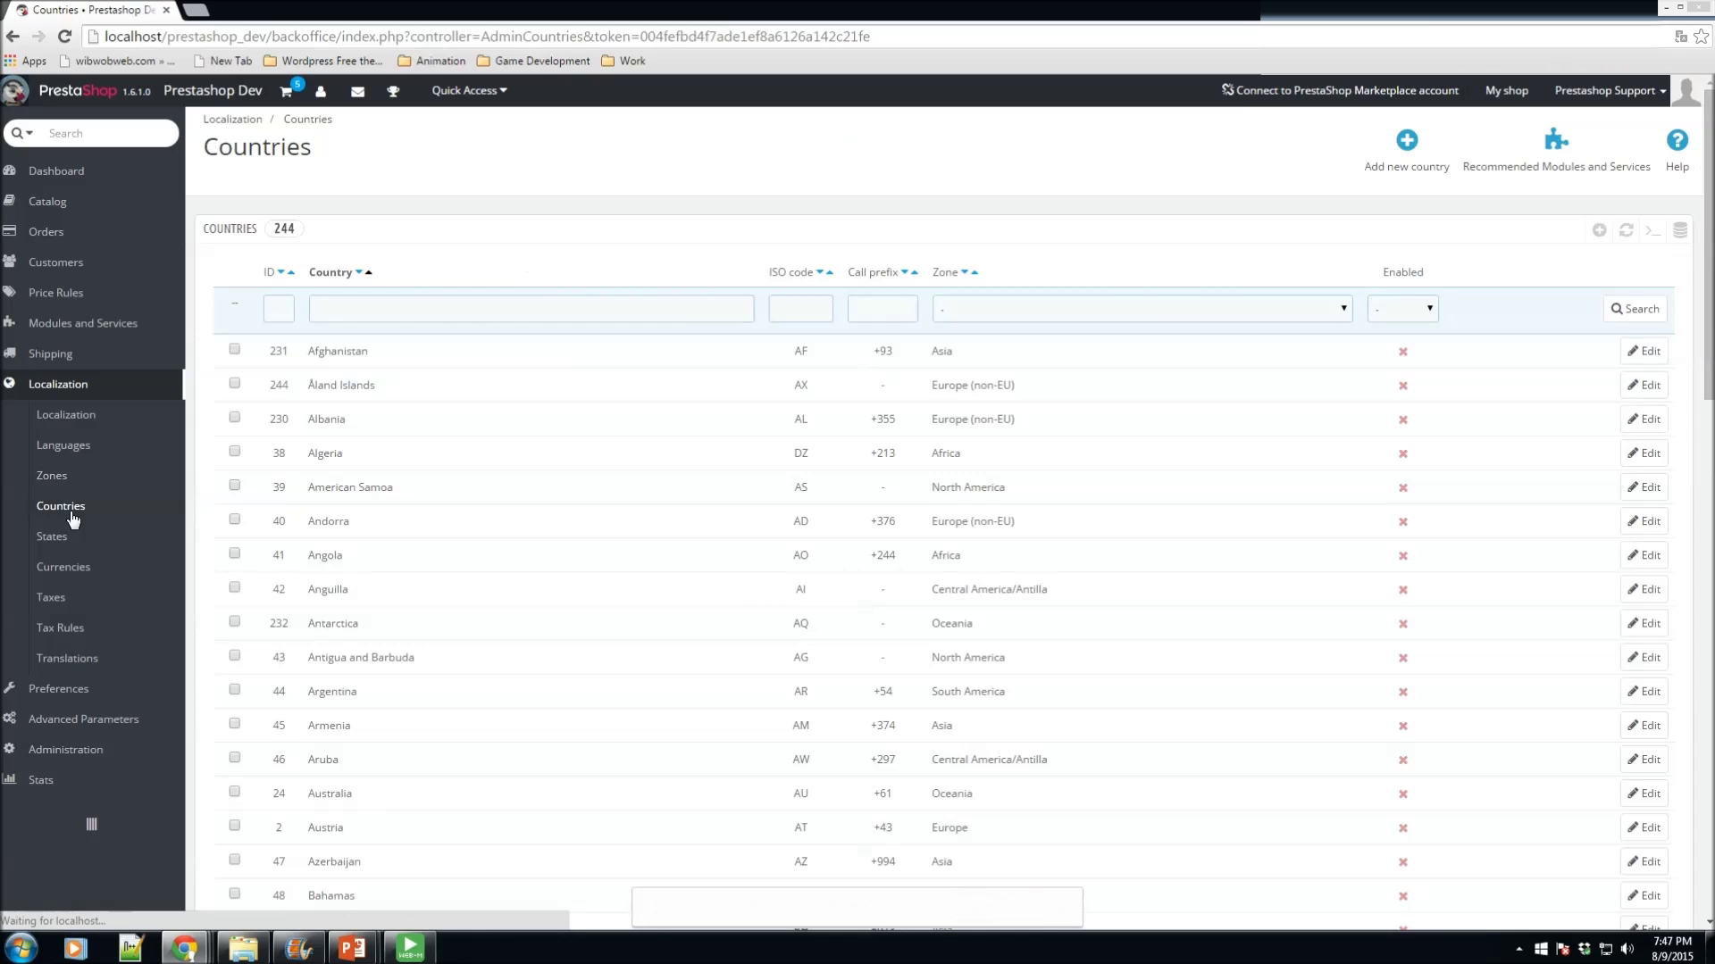
scroll(387, 453, down, 12)
scroll(391, 454, up, 11)
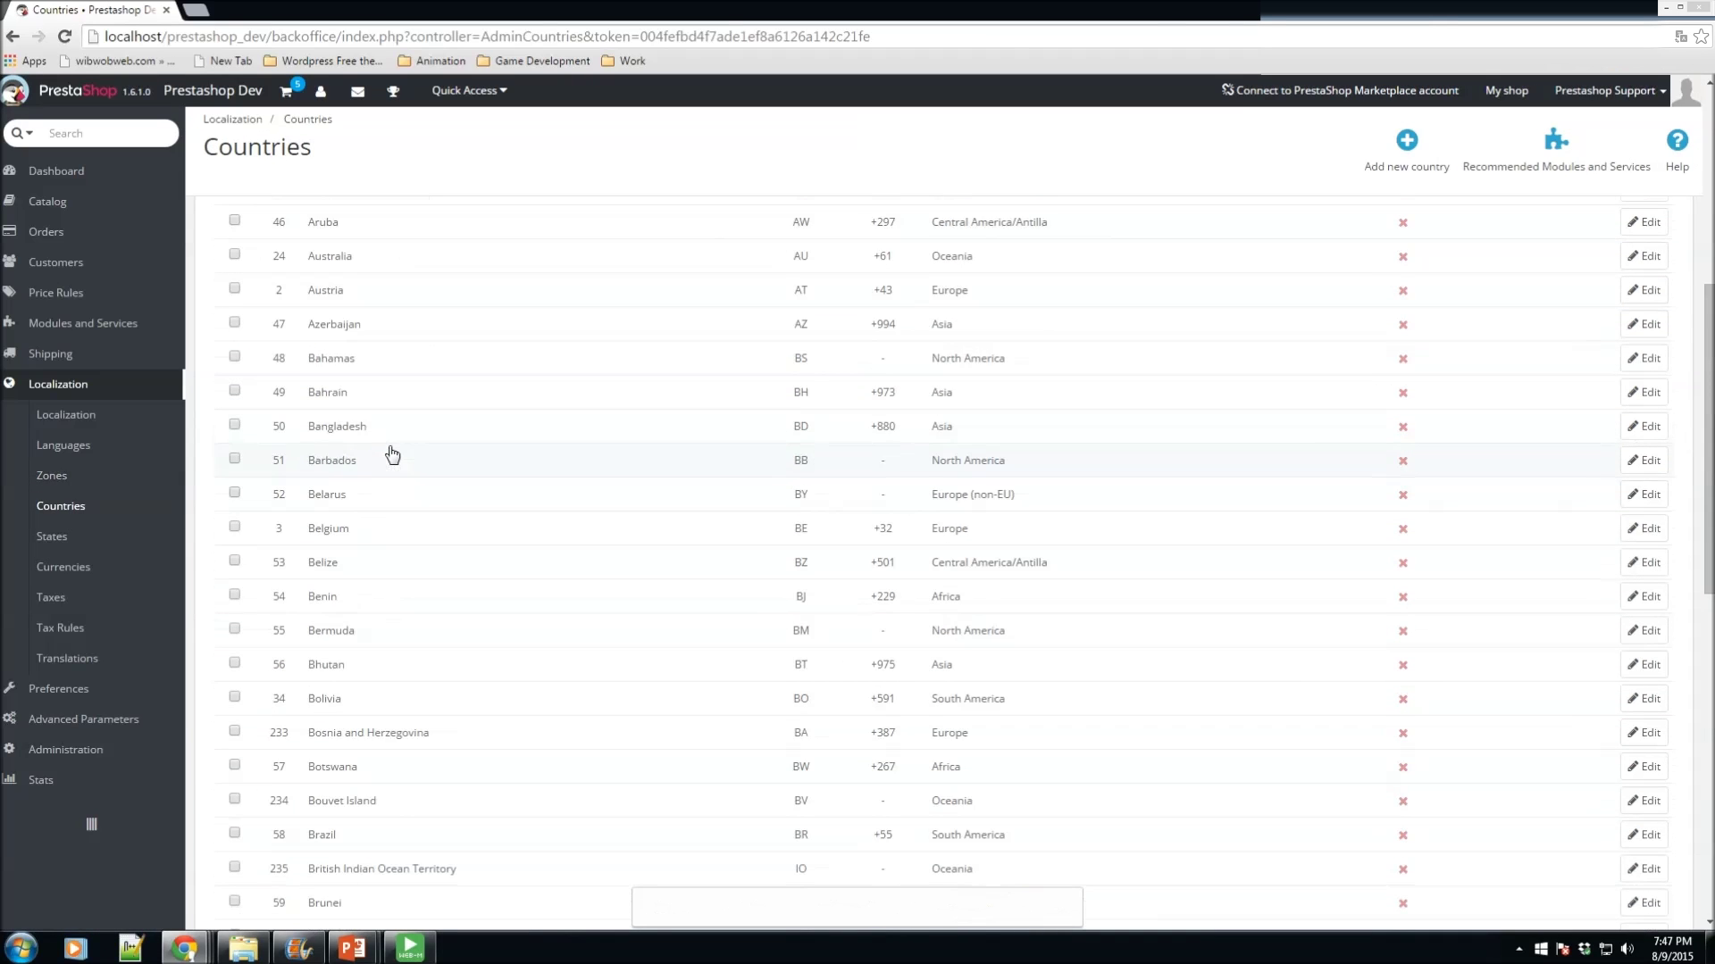
scroll(411, 452, down, 13)
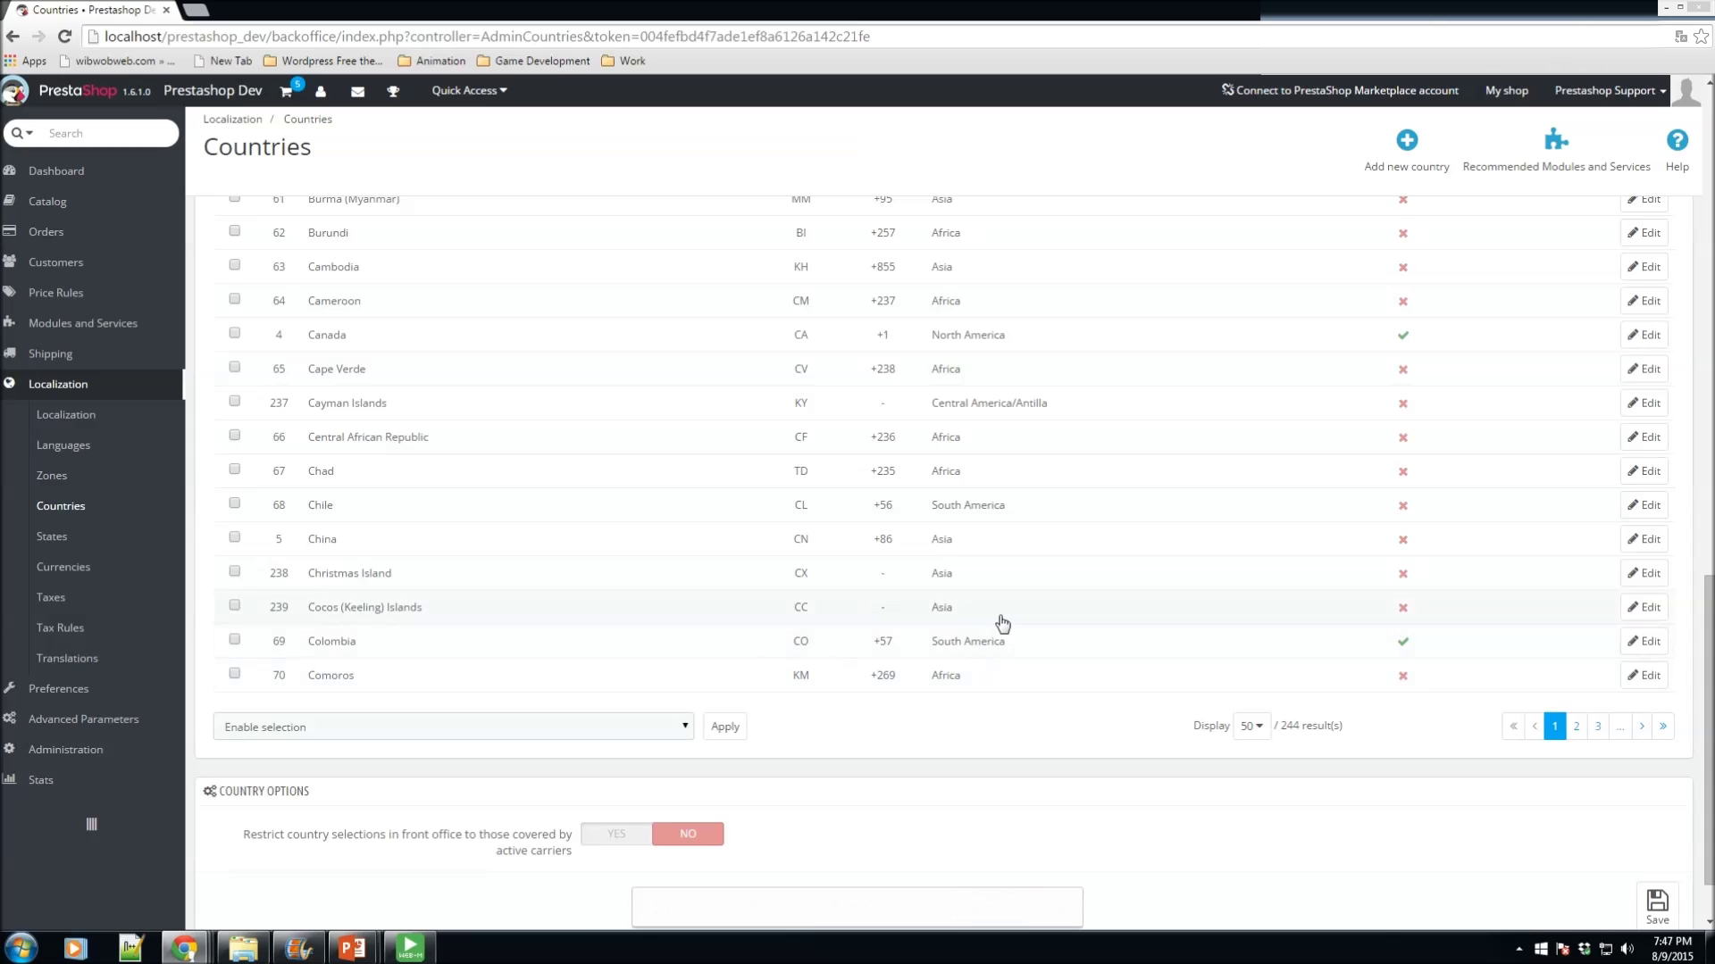
scroll(1007, 605, up, 5)
scroll(1016, 612, down, 6)
drag(1447, 658, 1073, 641)
scroll(1000, 631, up, 15)
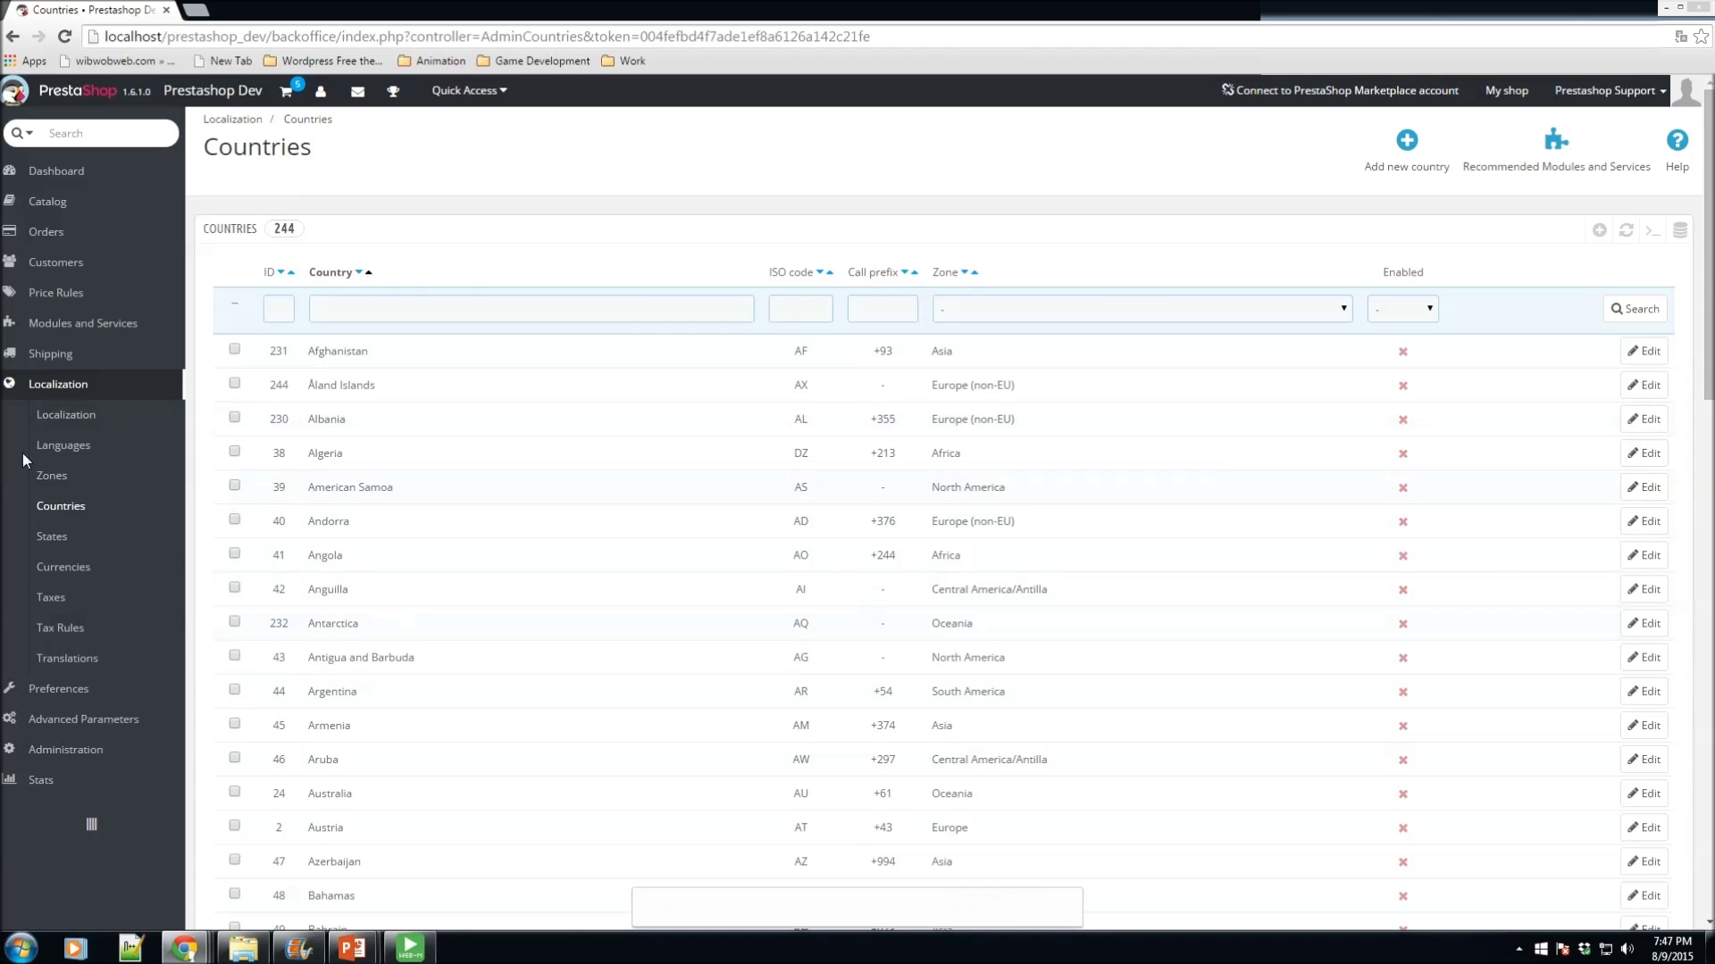
Step: Look through the States list, including each state's ISO code, zone and country
click(41, 541)
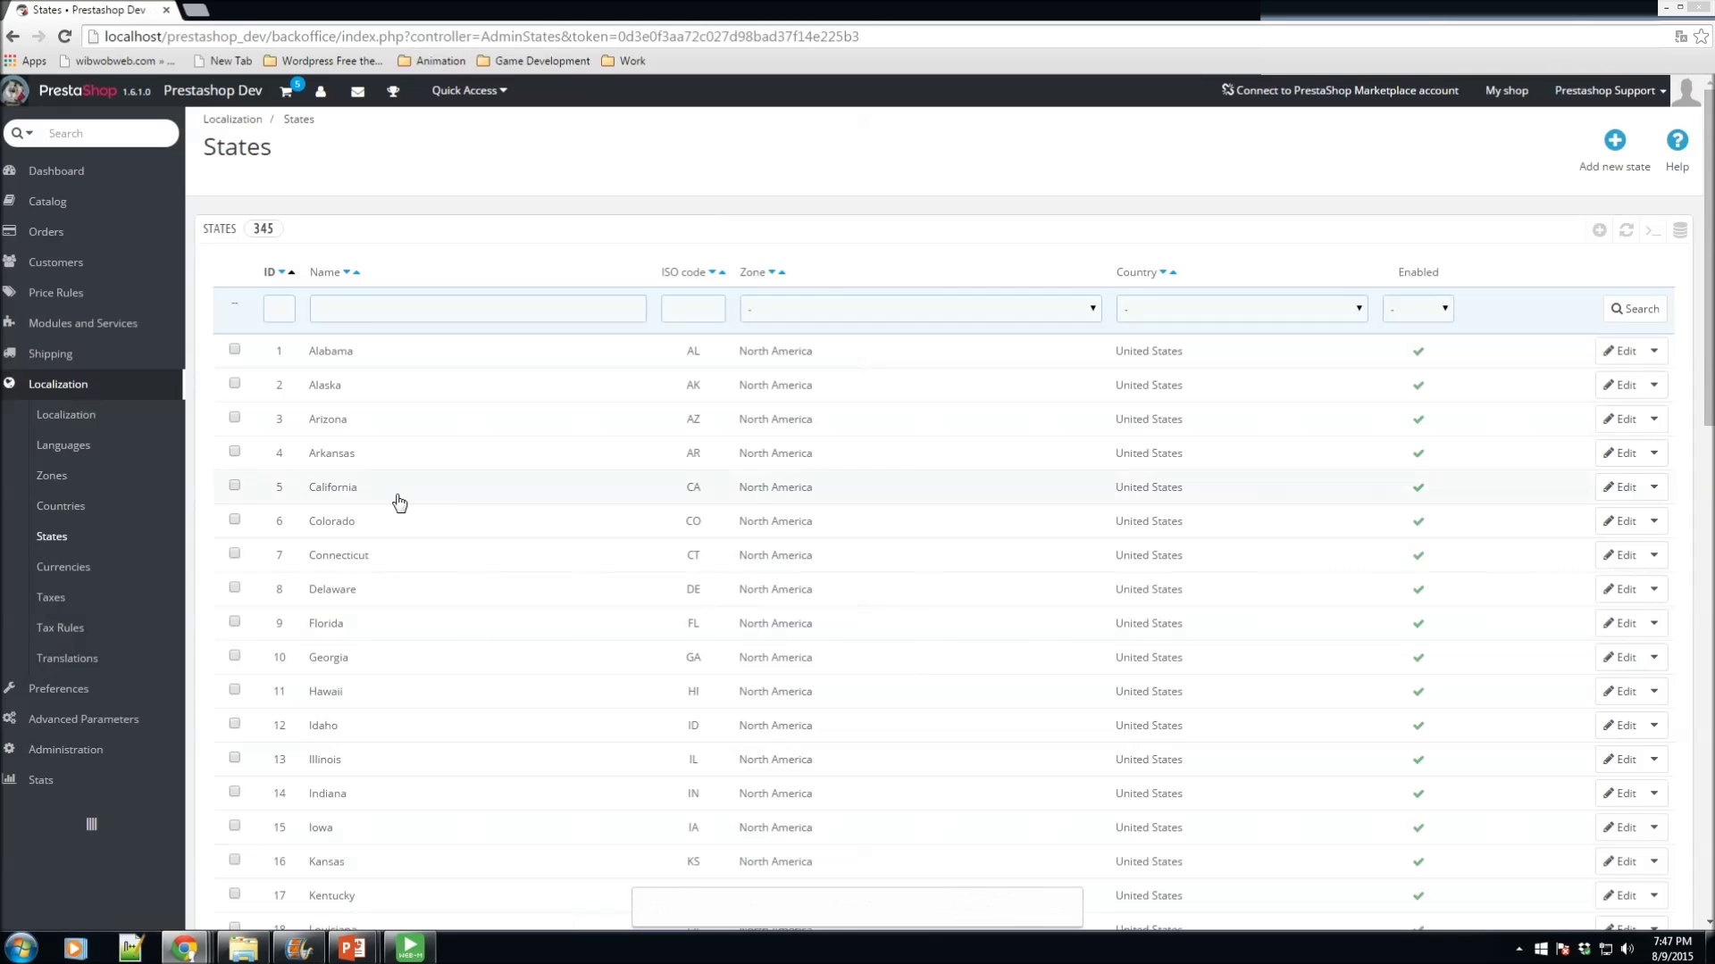
scroll(1111, 503, down, 5)
scroll(1112, 502, down, 9)
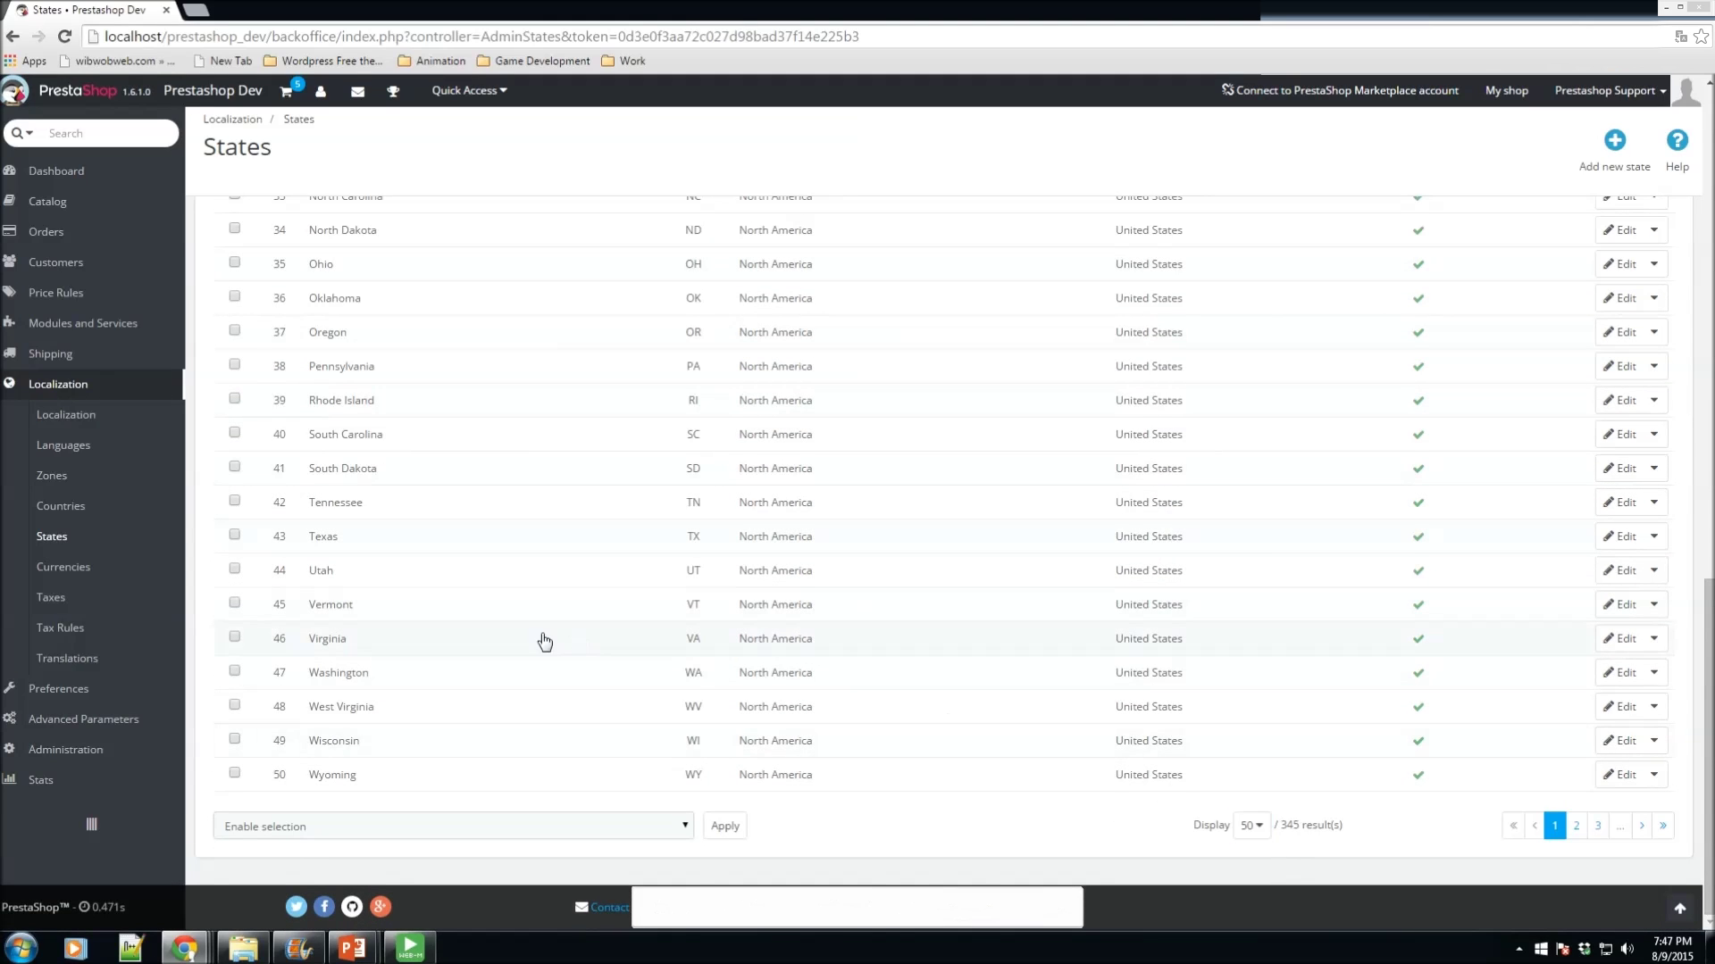
scroll(547, 643, up, 12)
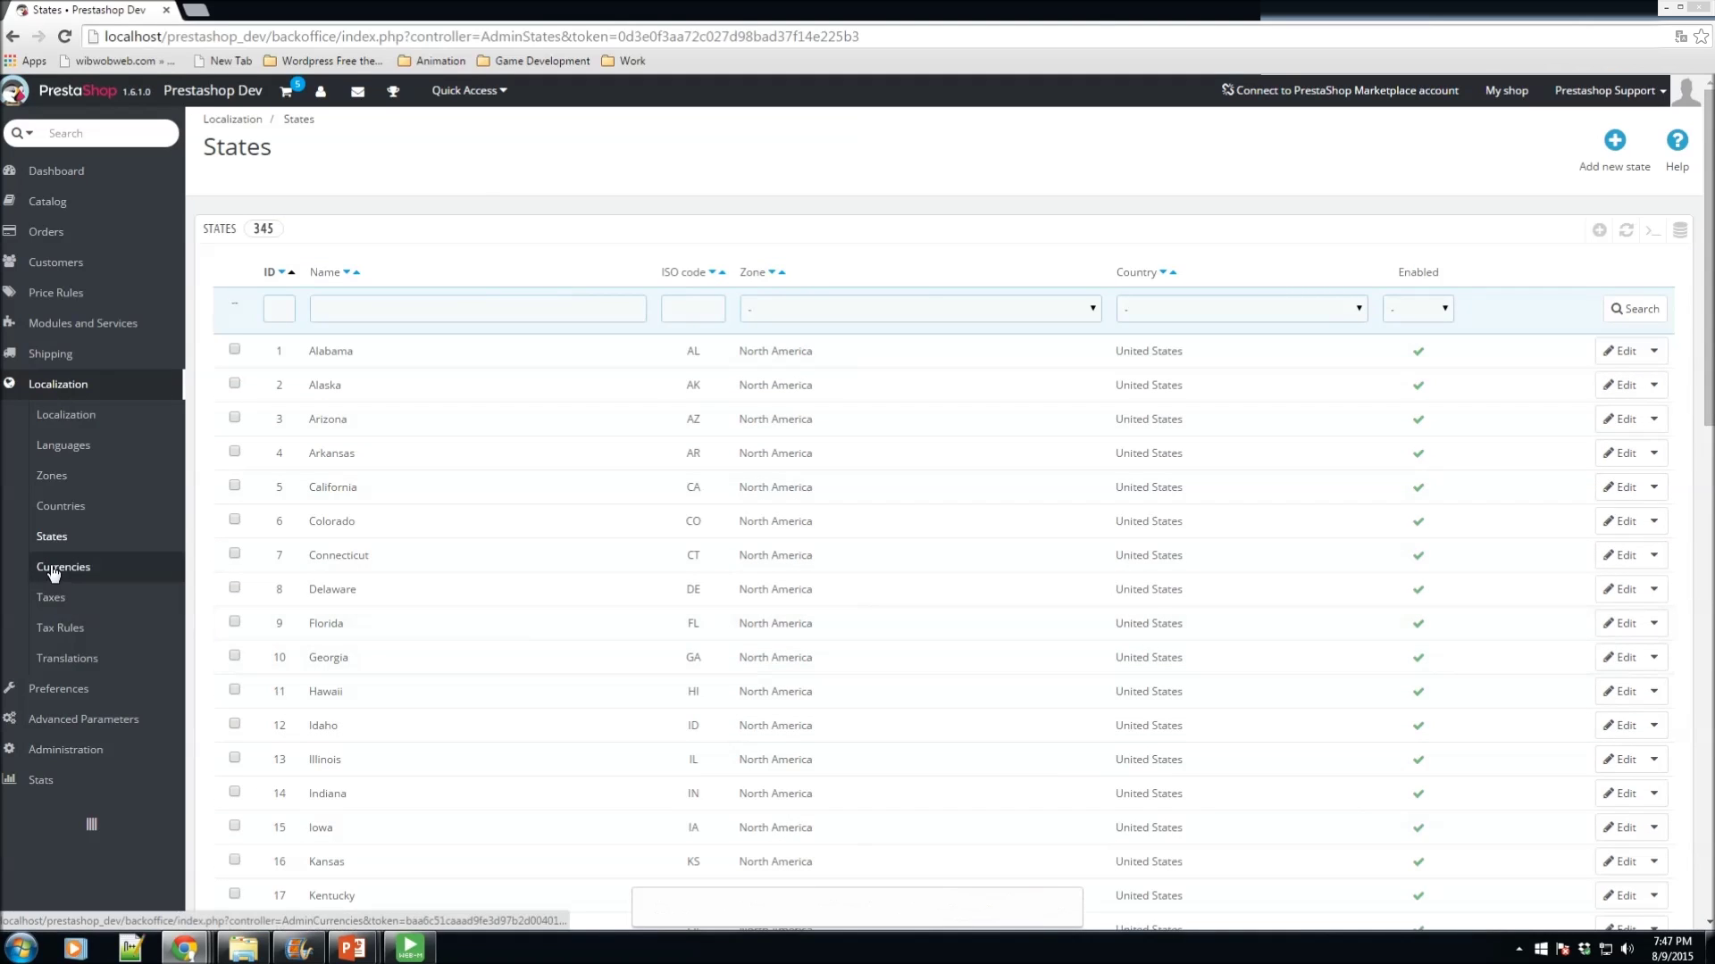
Step: Open the Dollar currency for editing and review its format choices, keeping X0,000.00 (Such as with Dollars)
click(53, 570)
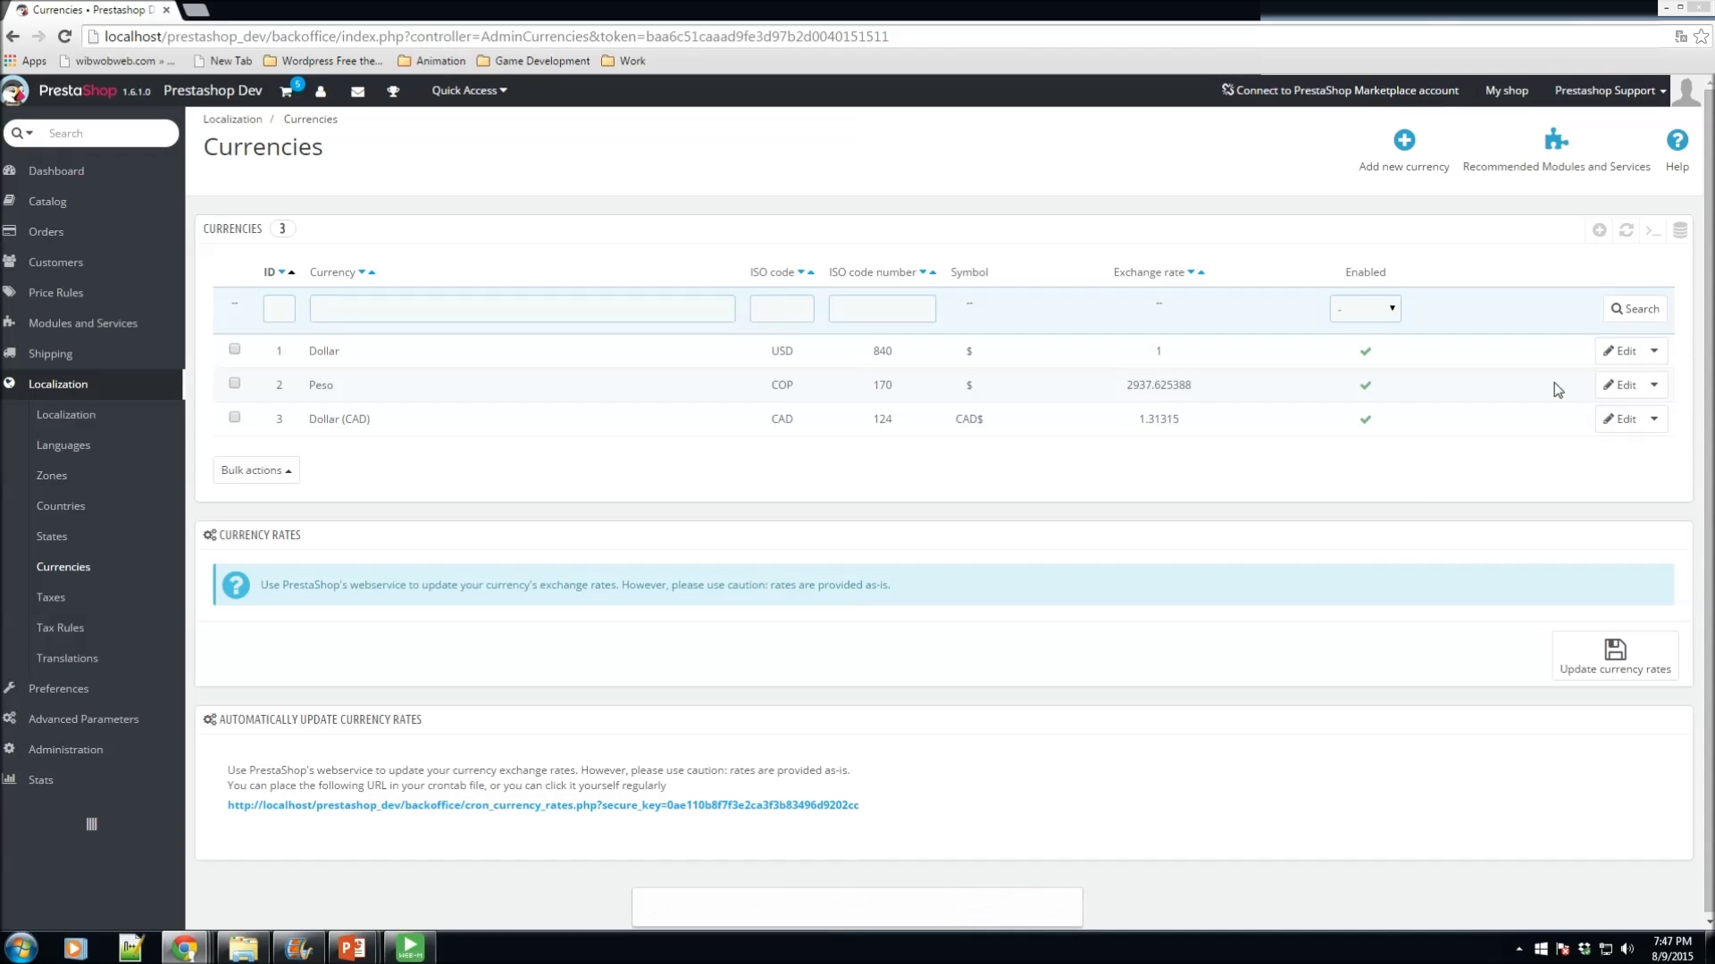
click(1618, 352)
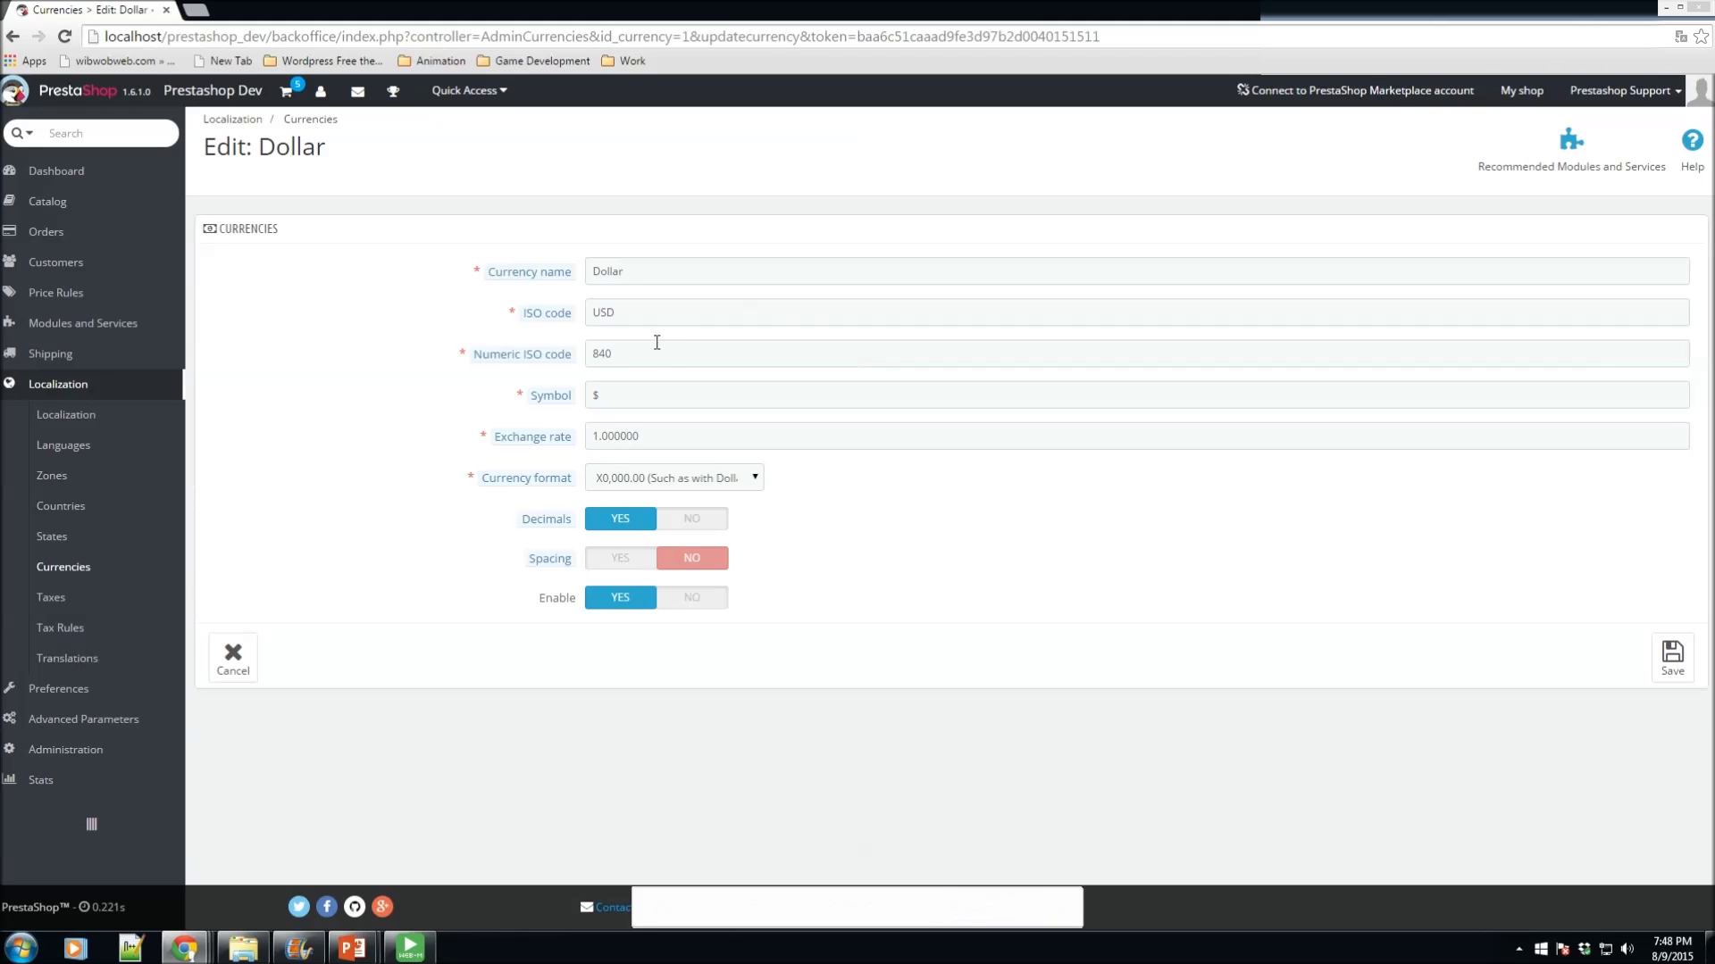
mouse_move(527, 489)
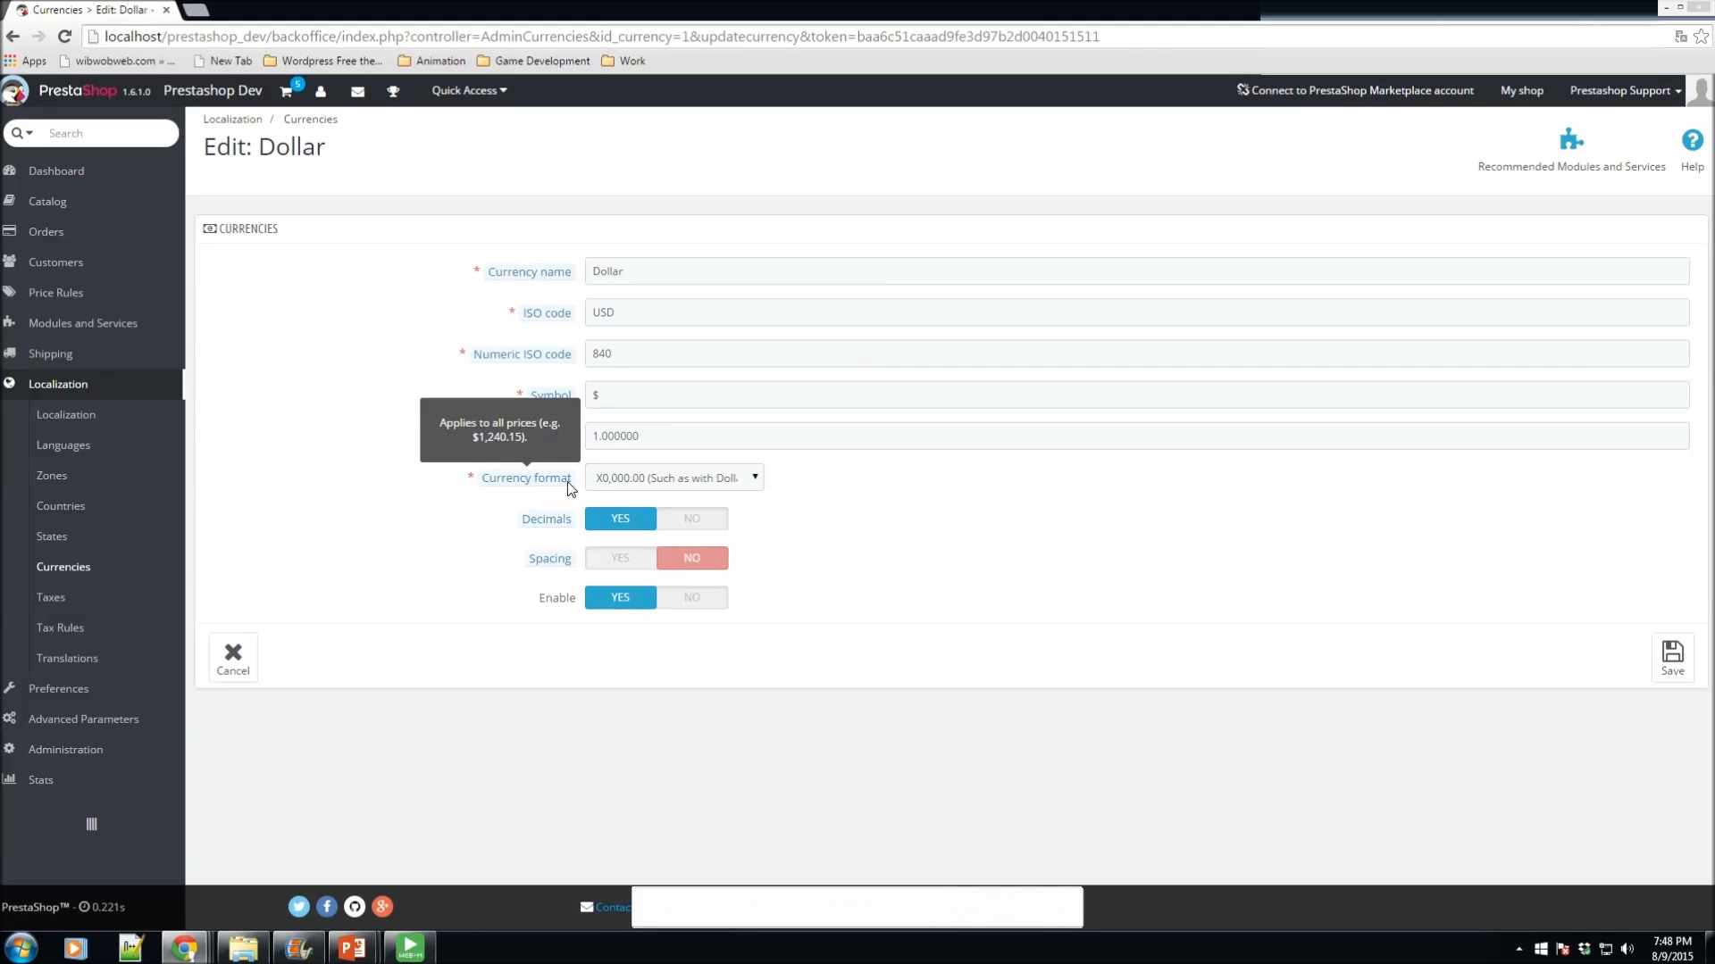
click(618, 480)
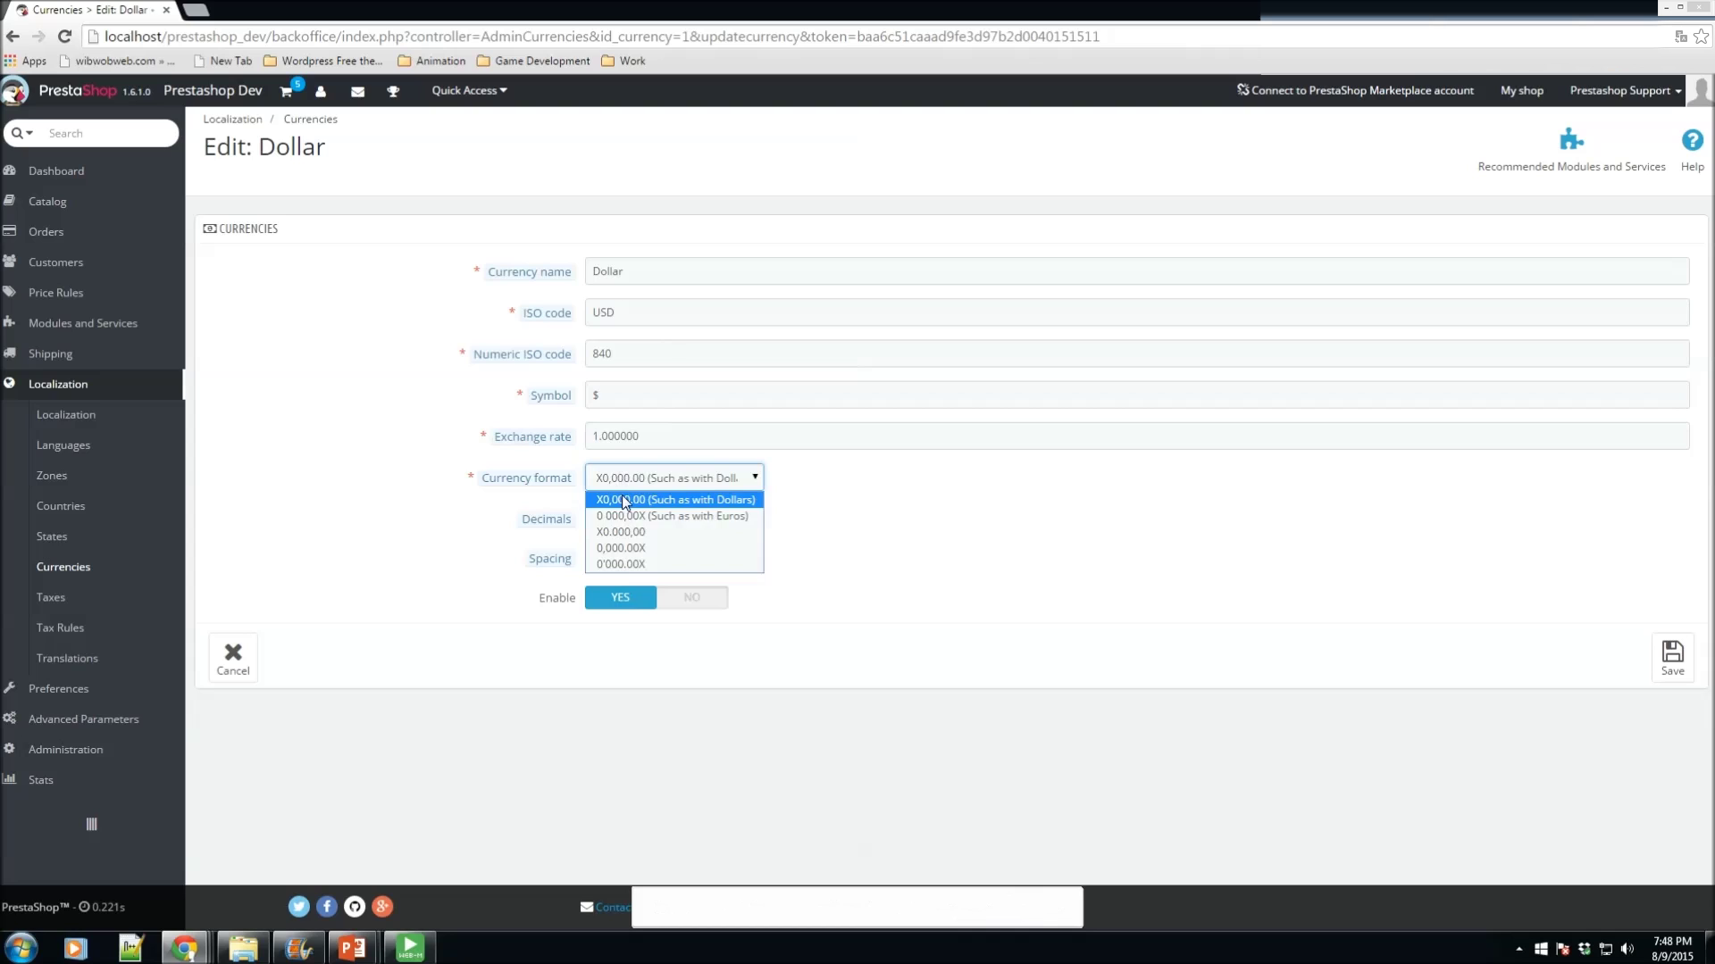
click(653, 501)
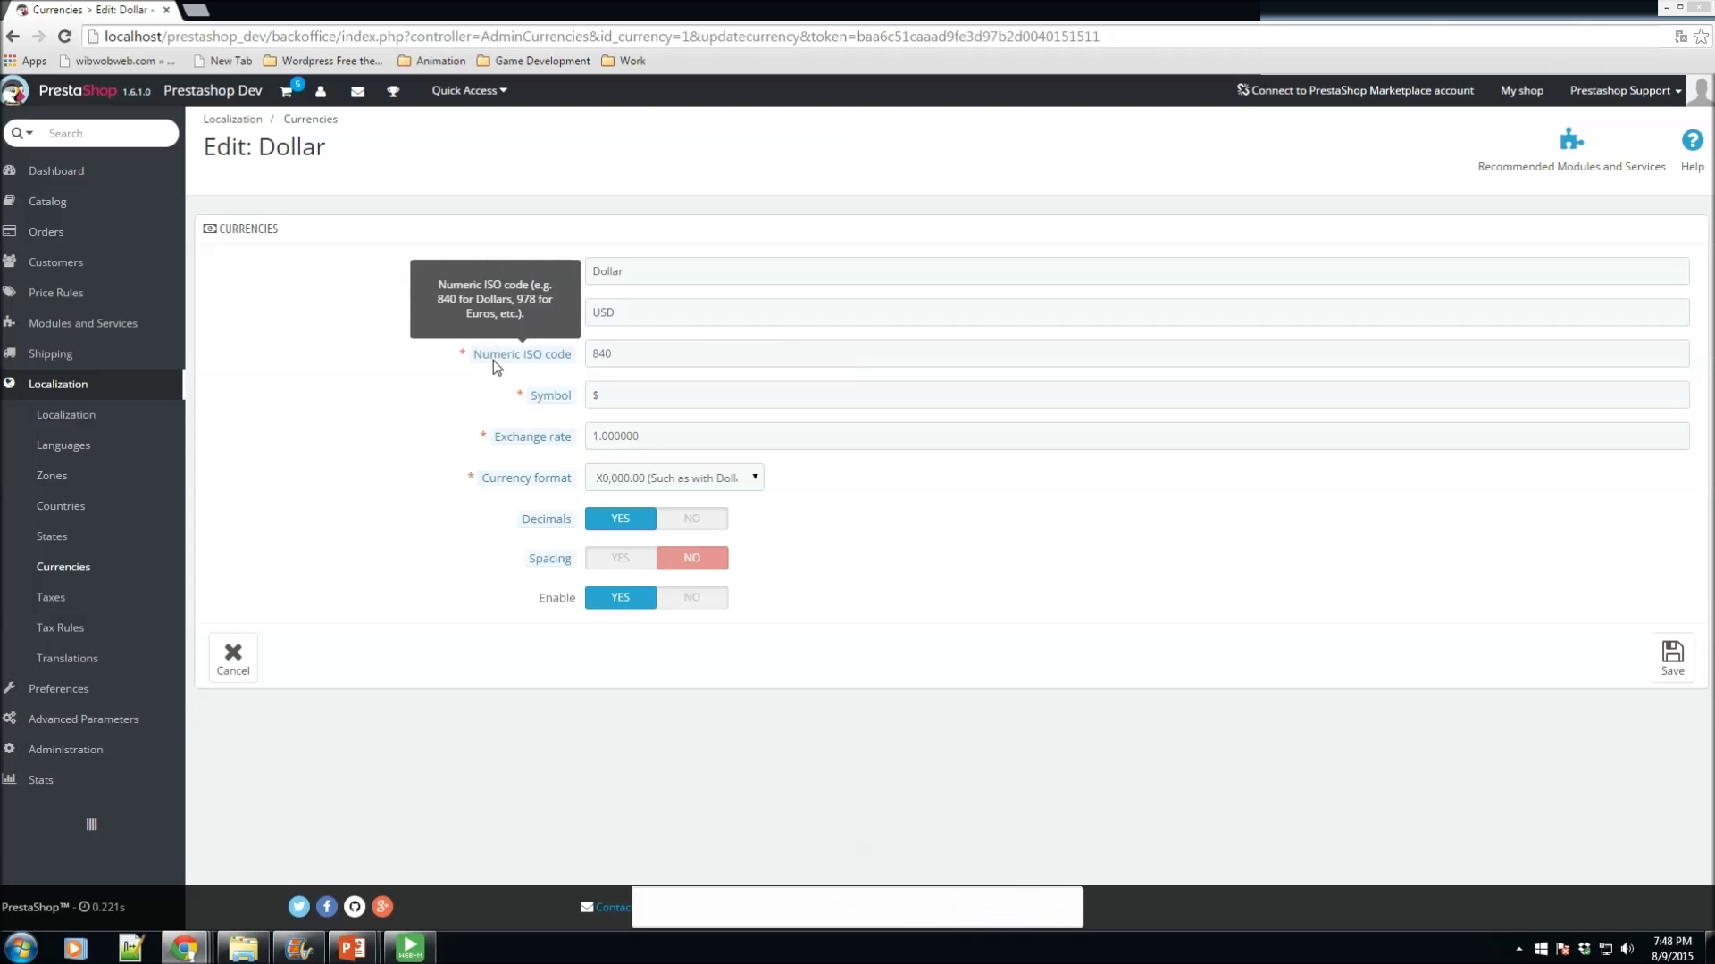
Step: Open the Taxes list and look through the sales taxes and rates for the US states
click(92, 599)
scroll(631, 563, down, 18)
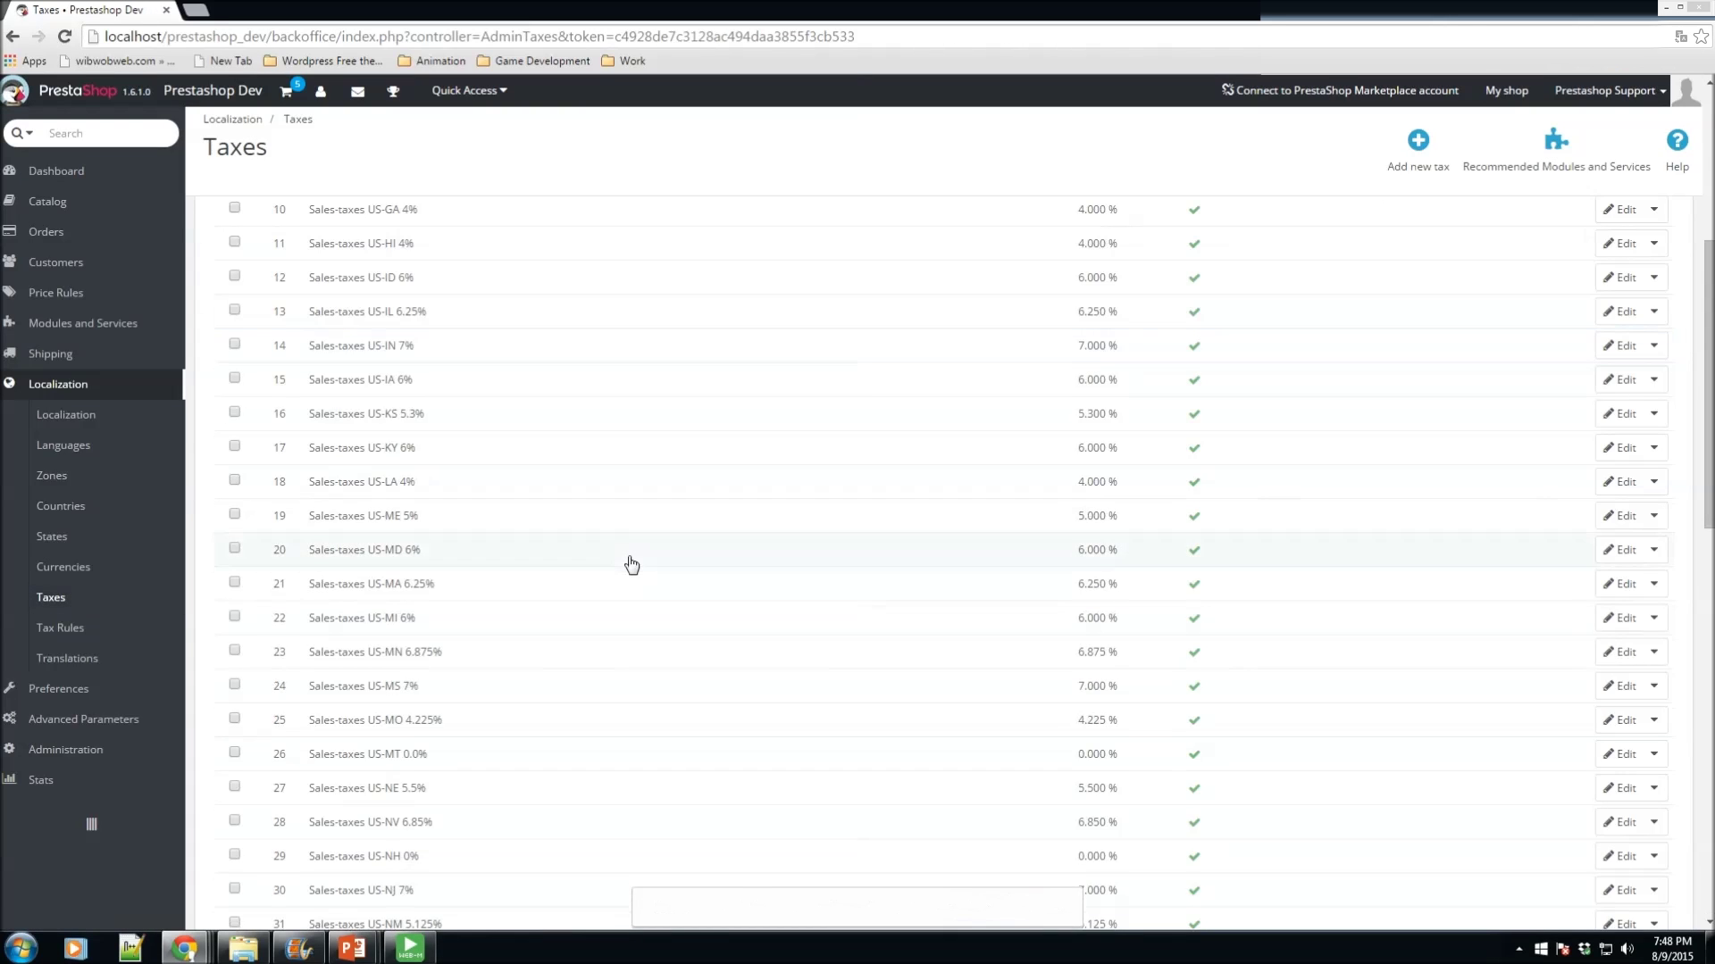
scroll(770, 536, up, 18)
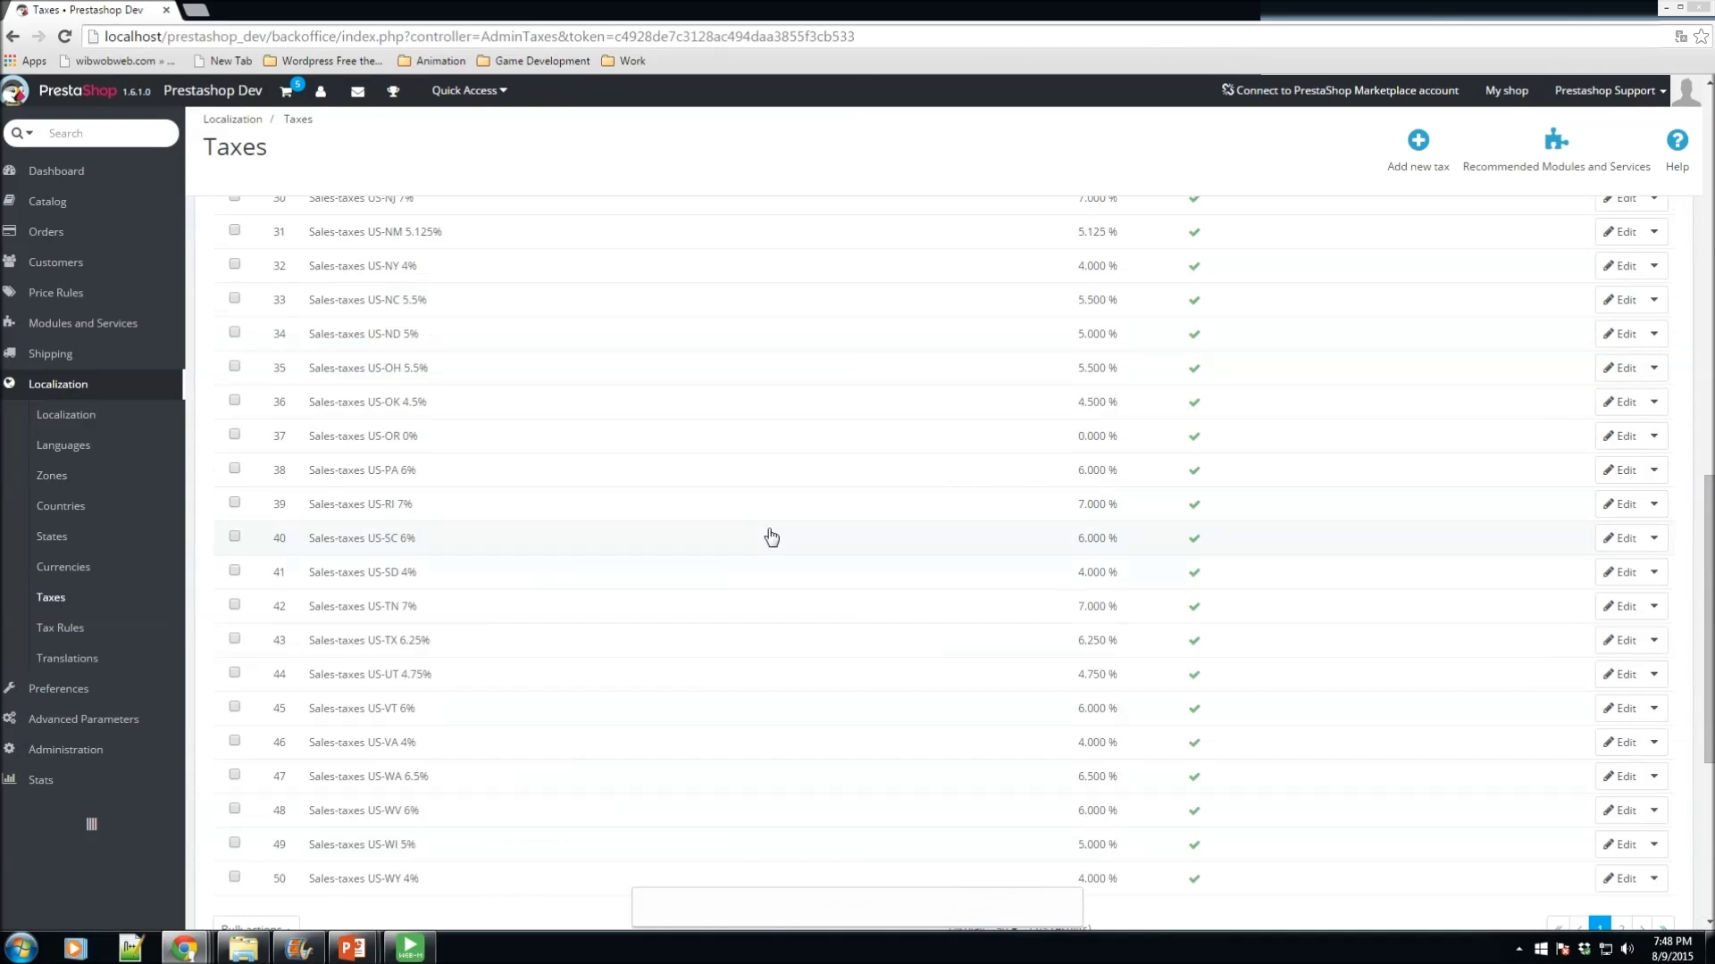
Step: Add and save an enabled tax named "Florida example tax" with a rate of 10
click(1418, 145)
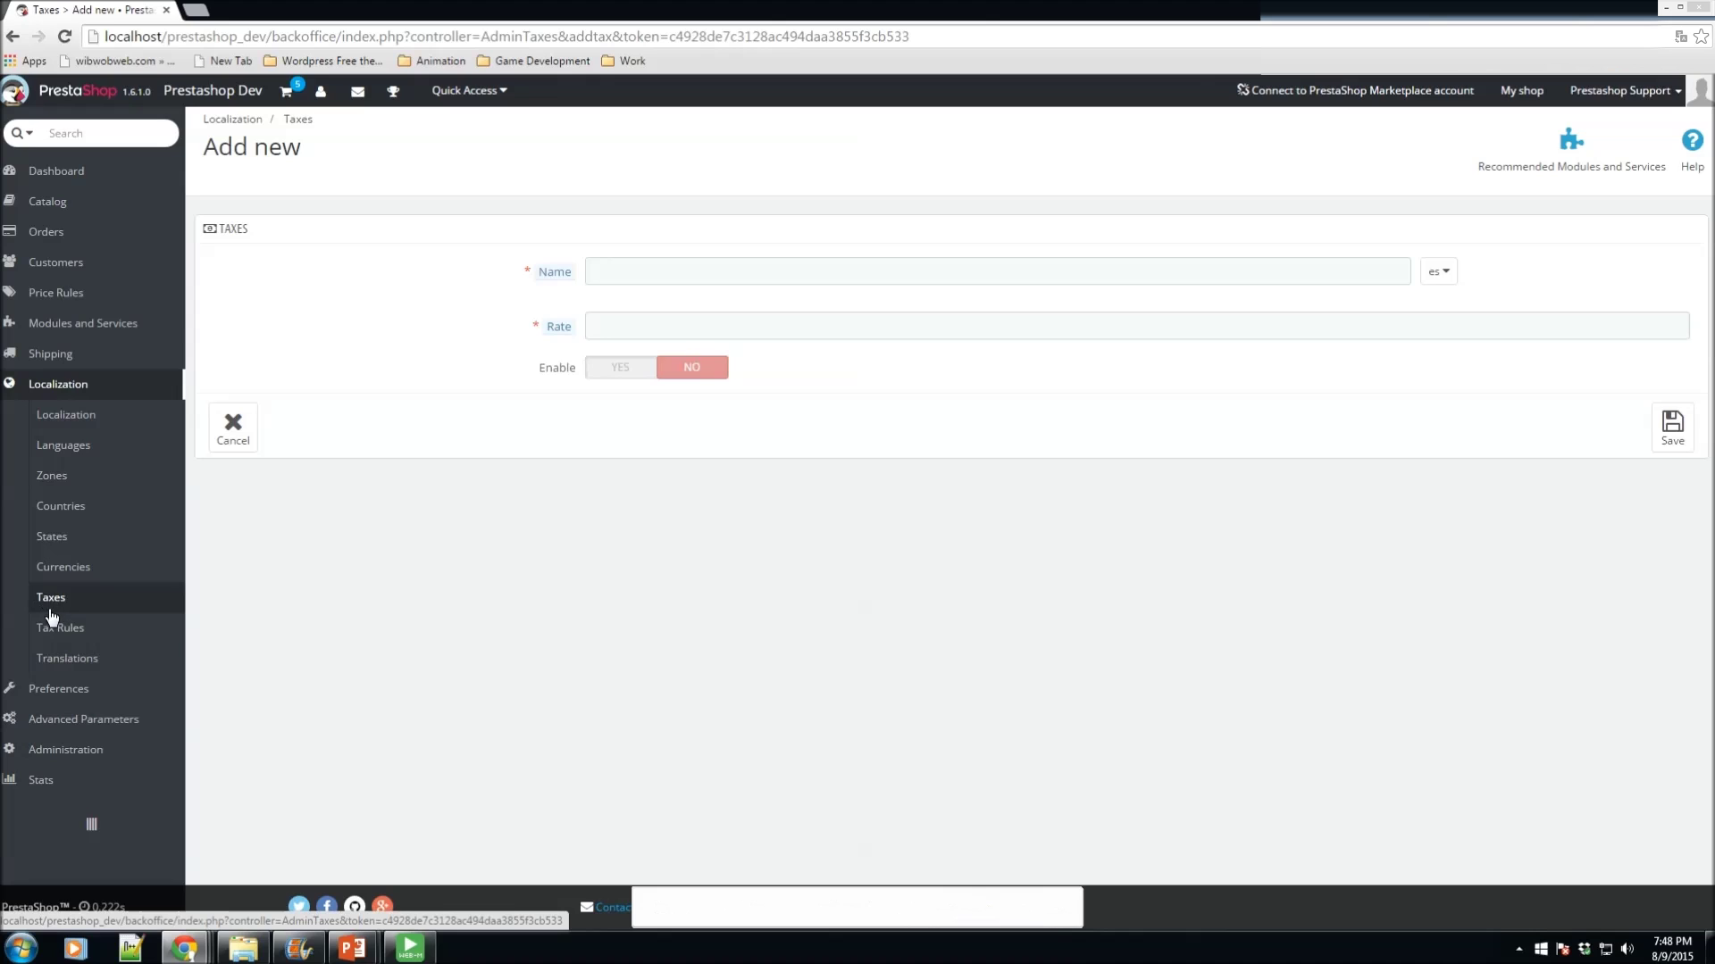
click(614, 273)
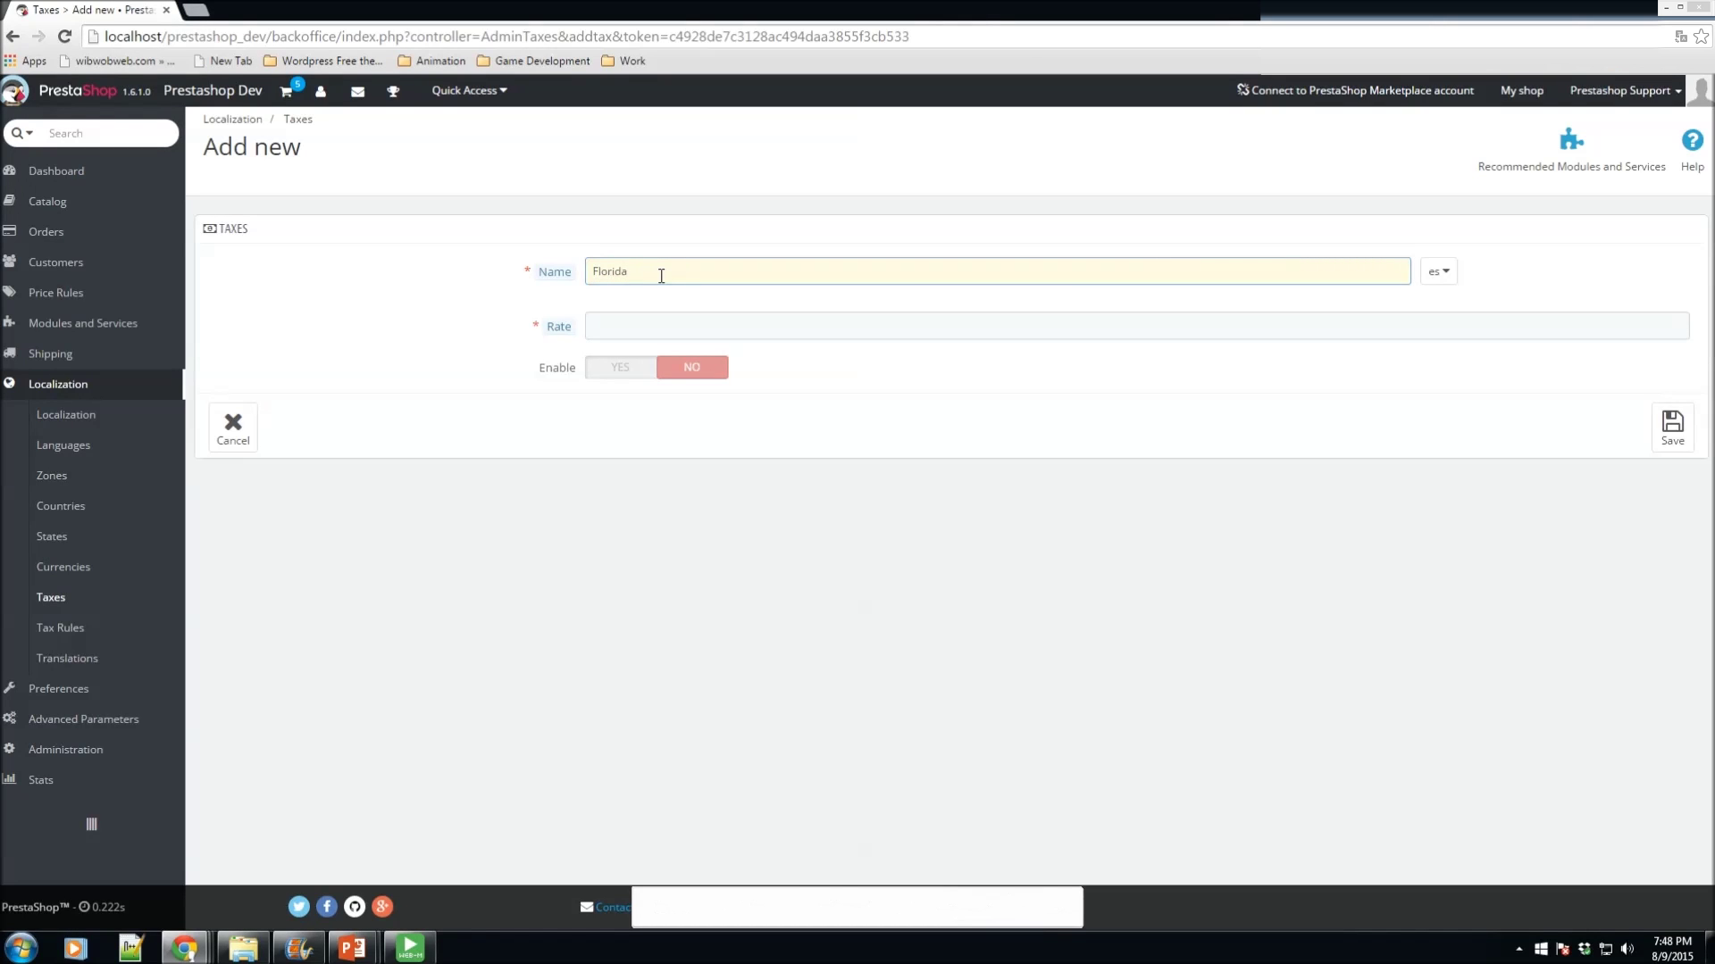
text(xample tax)
key(Tab)
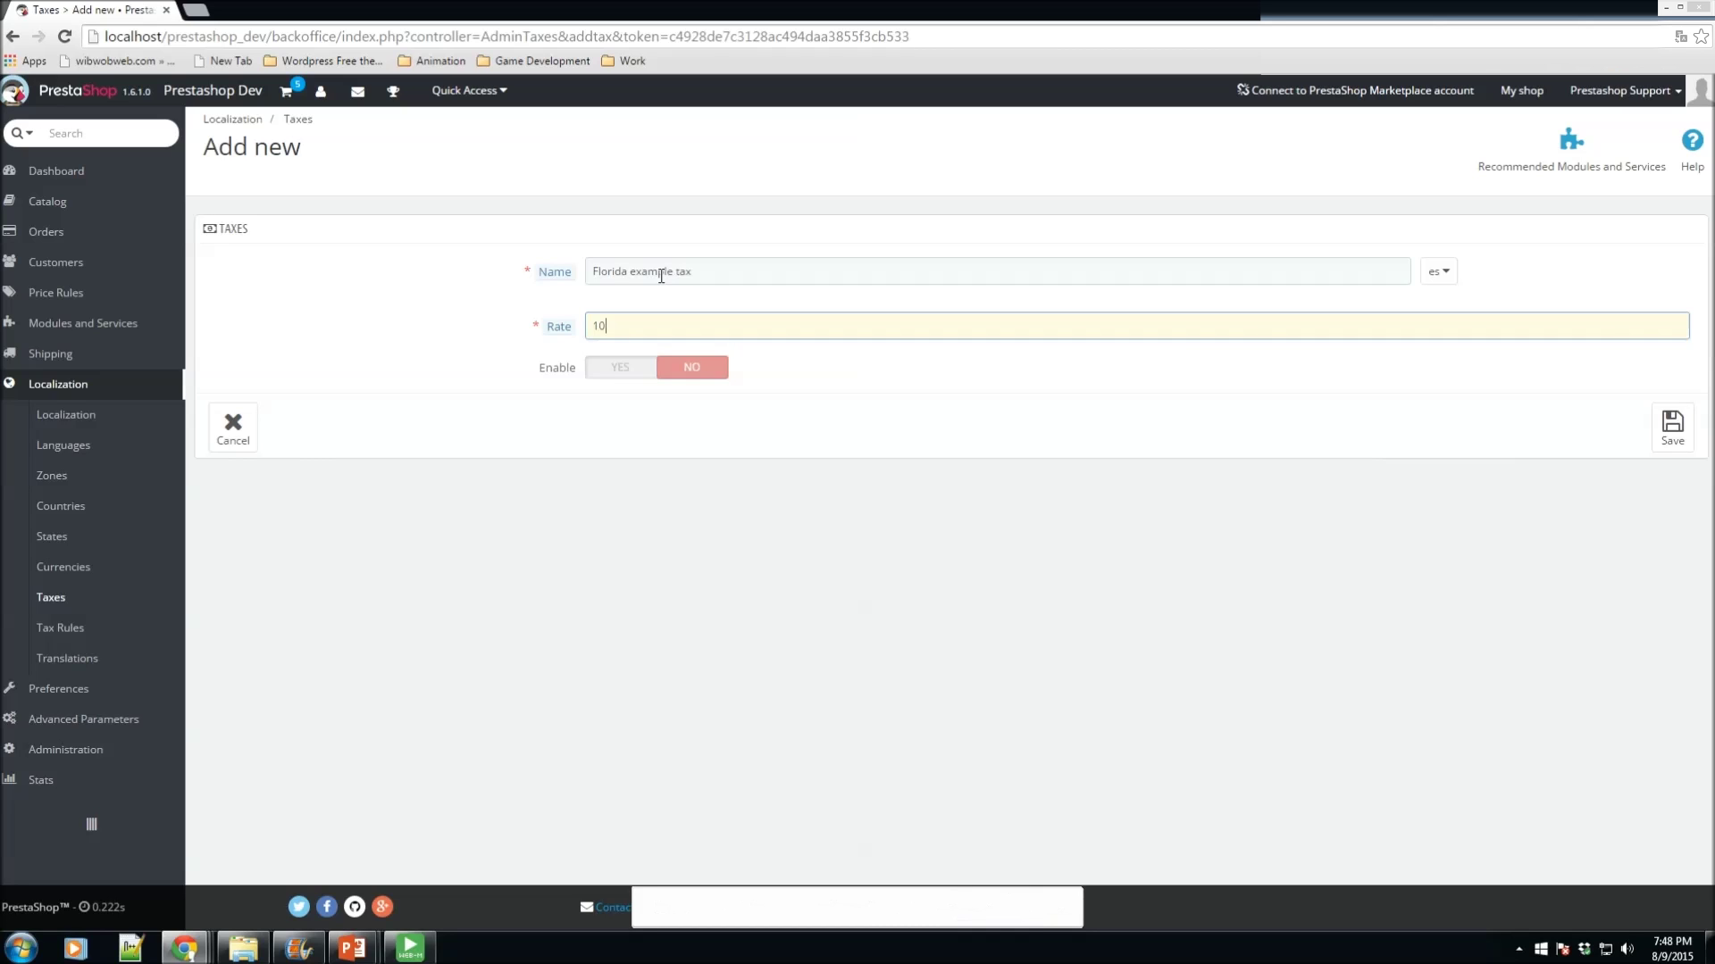
mouse_move(563, 332)
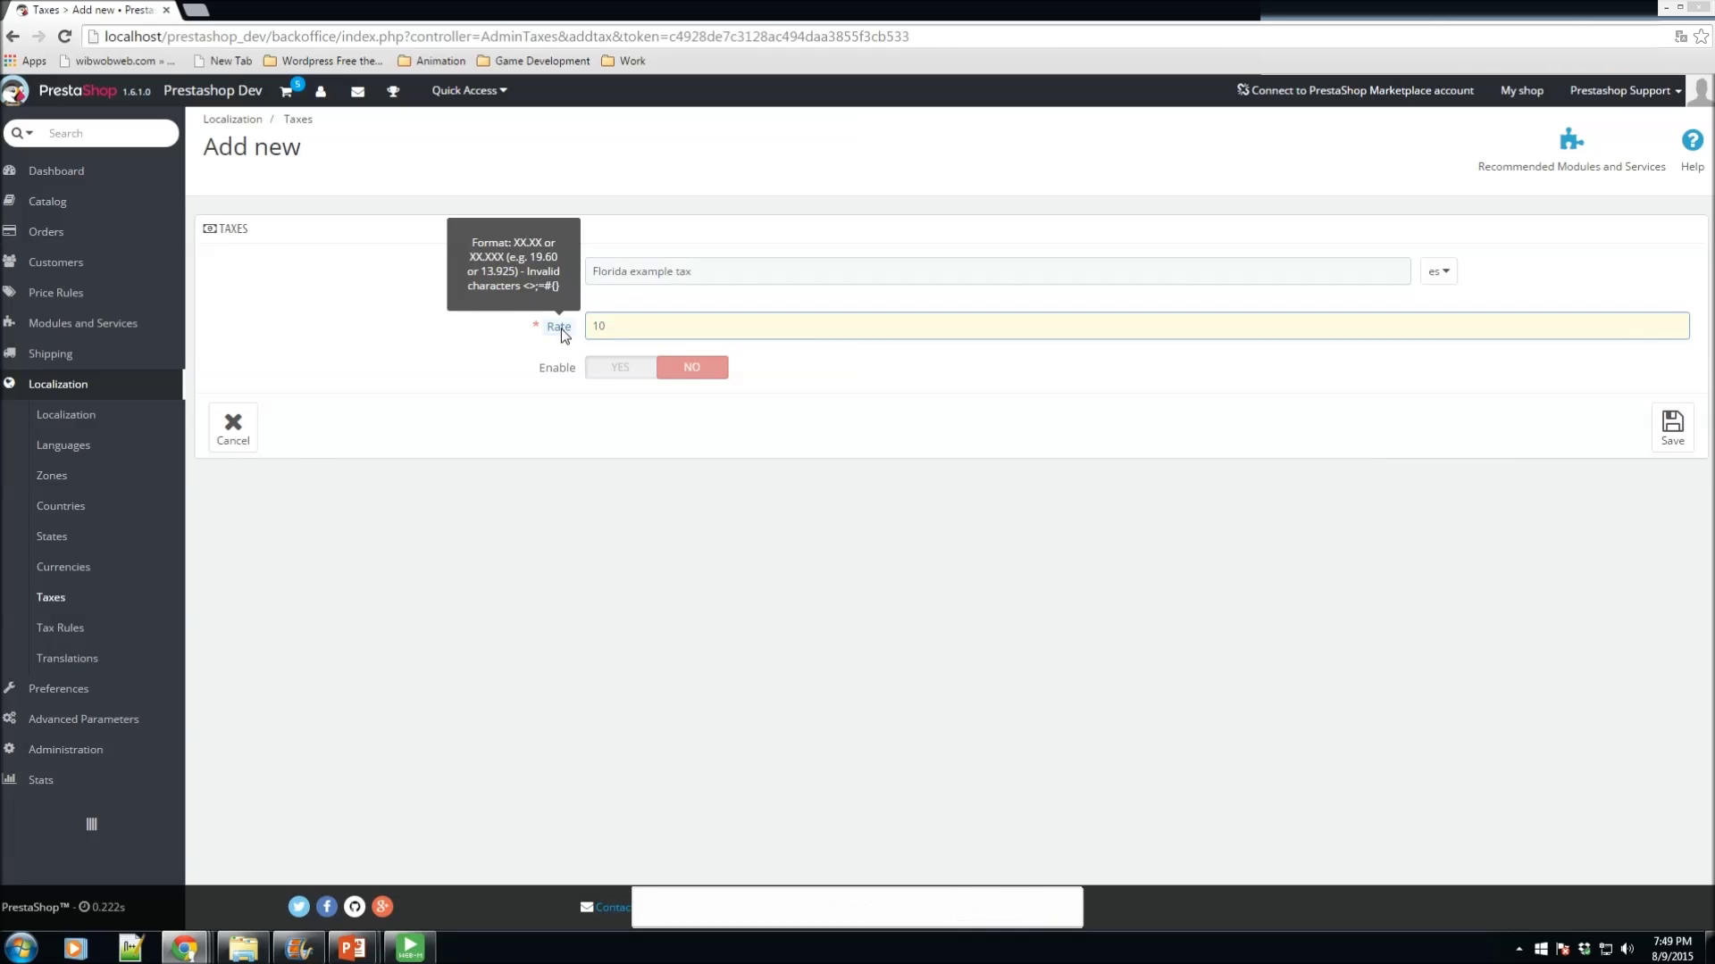
click(620, 369)
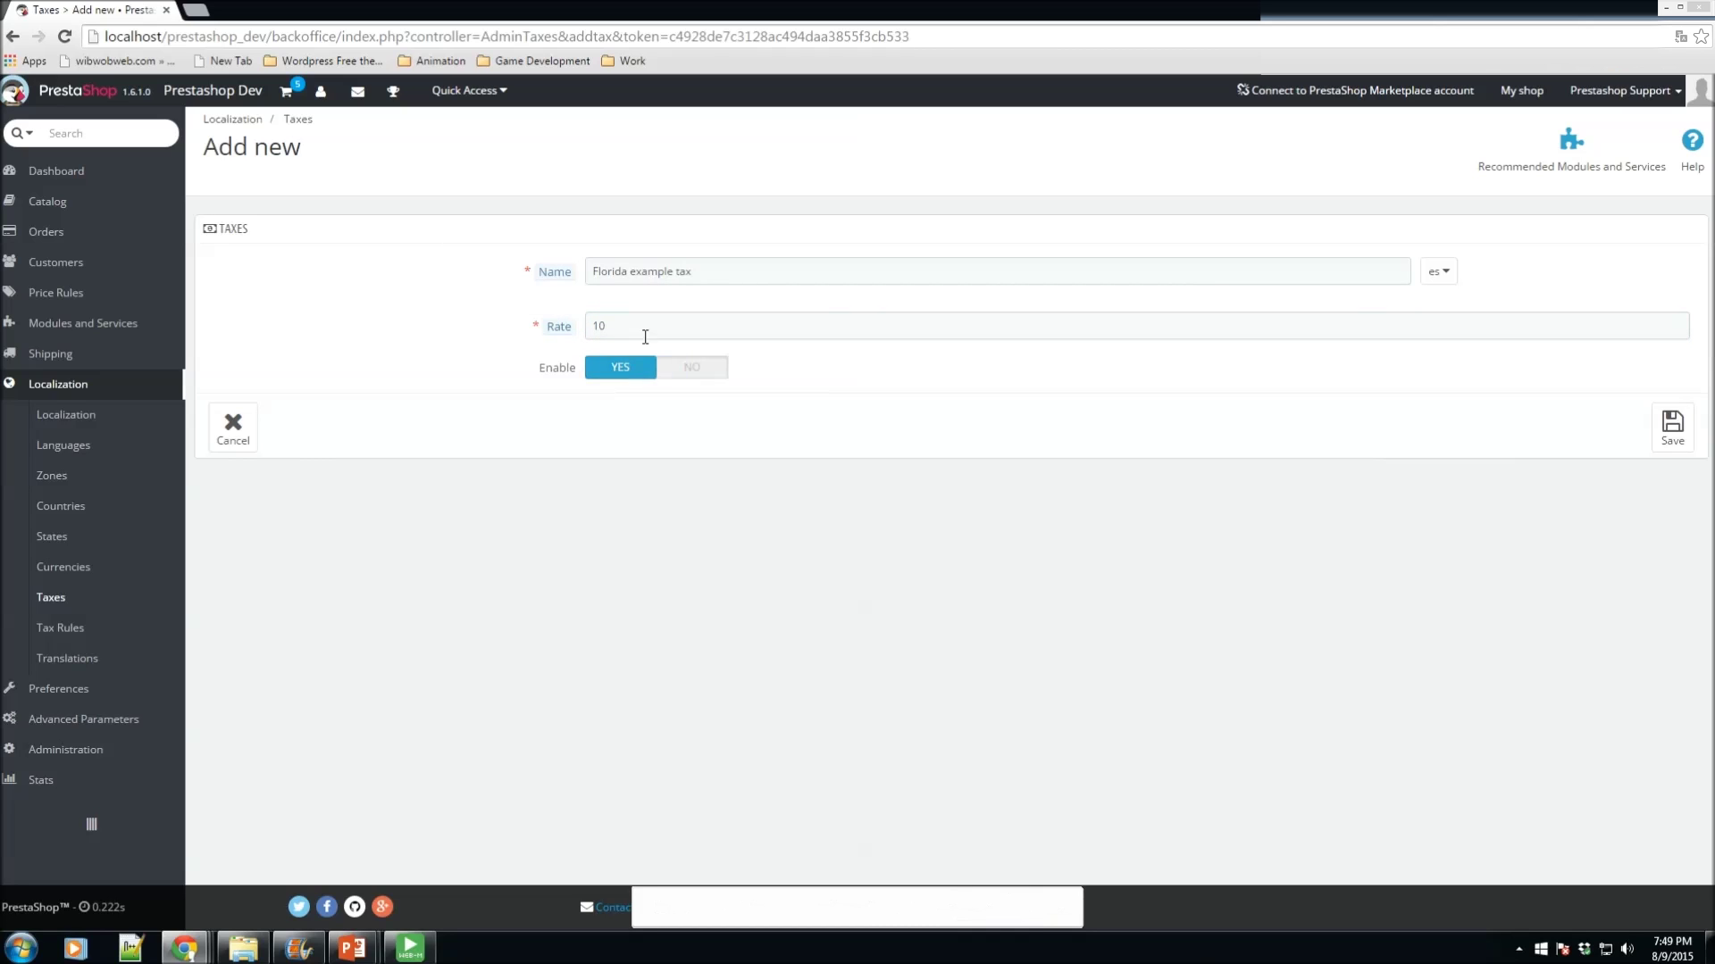
click(1674, 436)
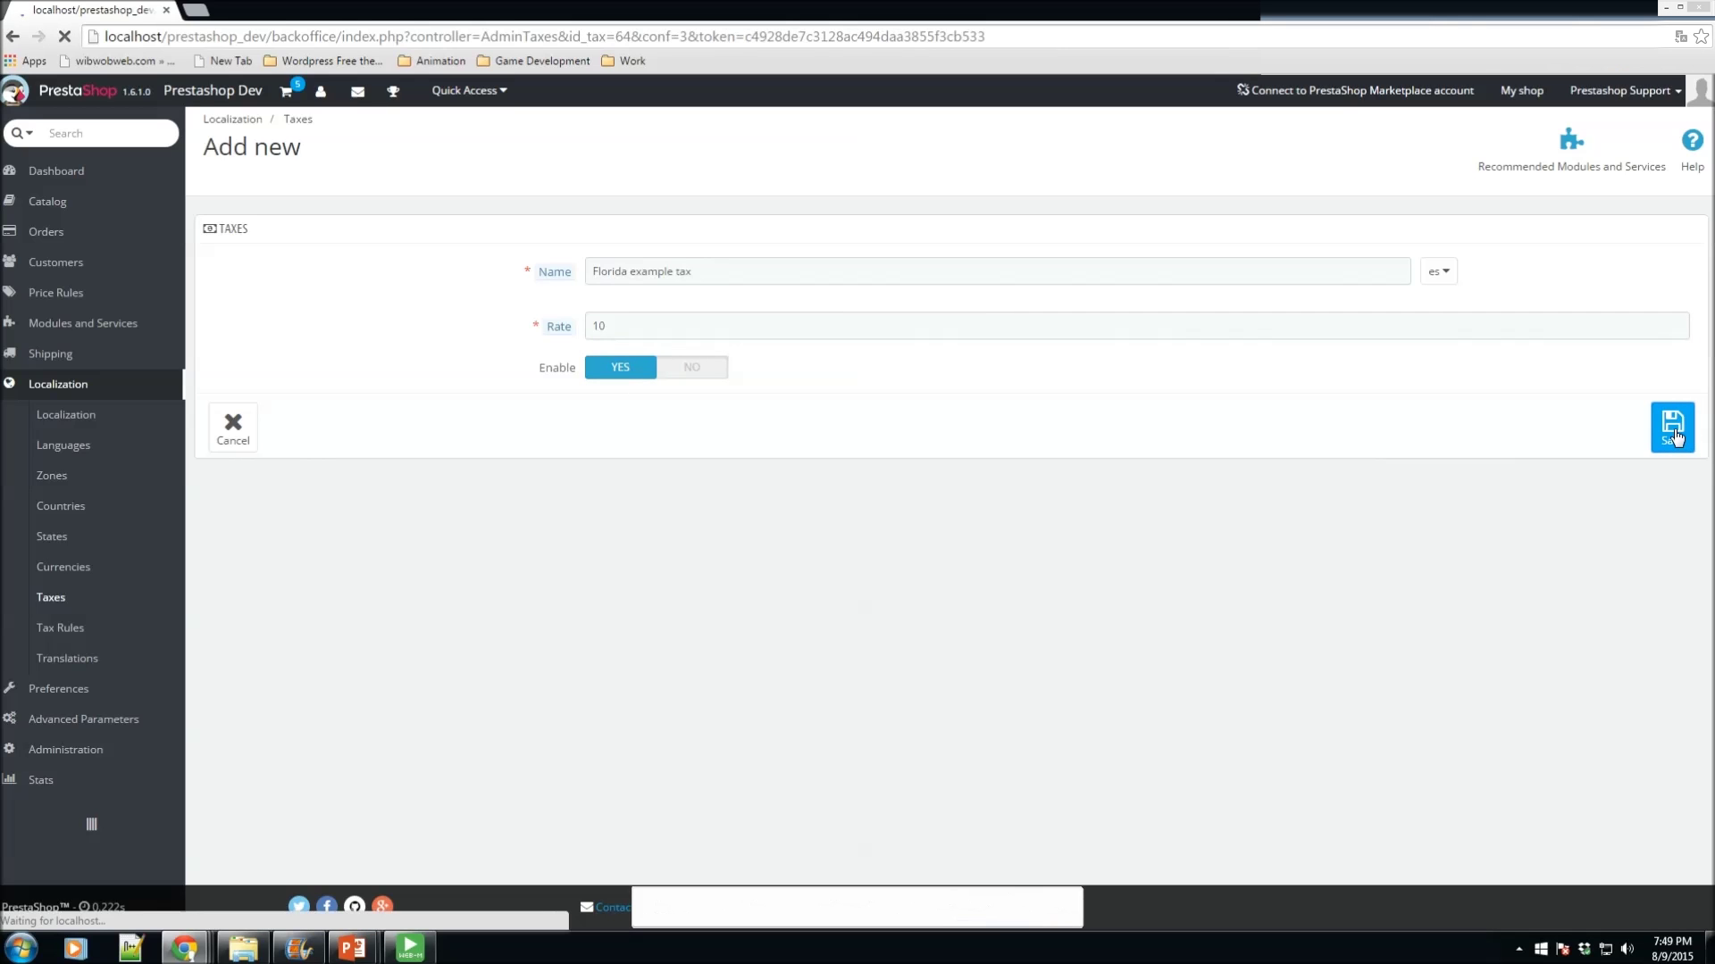
Step: Display 100 taxes per page and look through the Canadian taxes and the tax options at the end of the list
scroll(795, 553, down, 8)
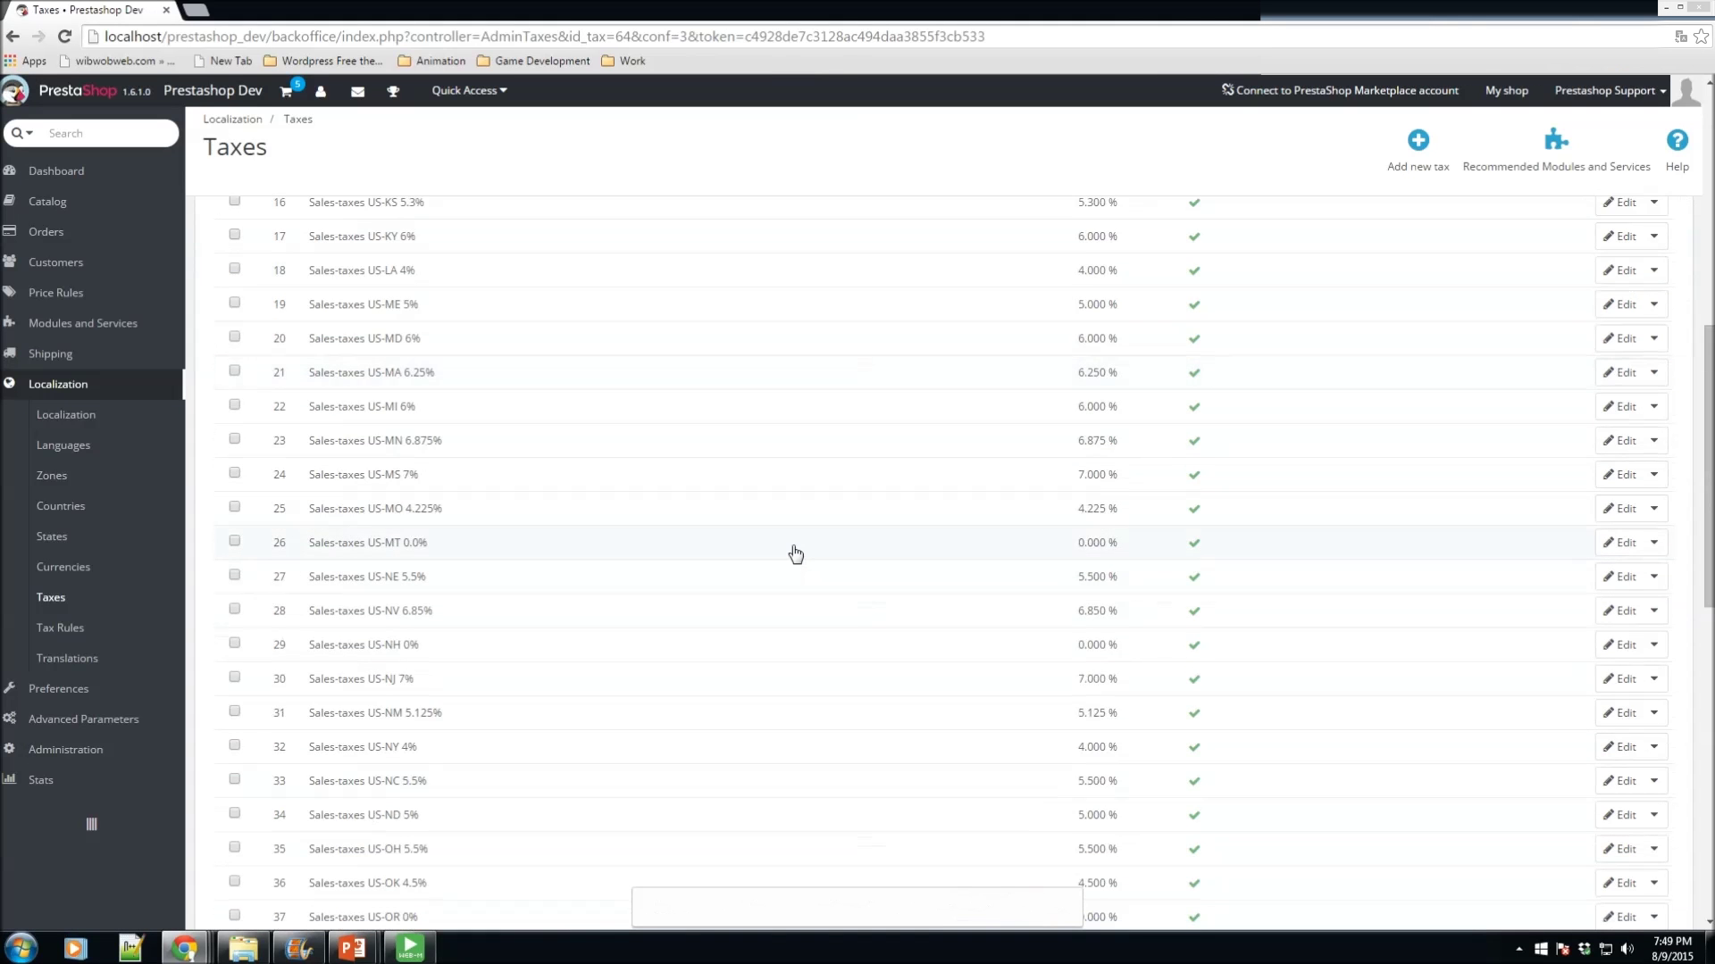
scroll(1004, 598, down, 8)
click(1004, 571)
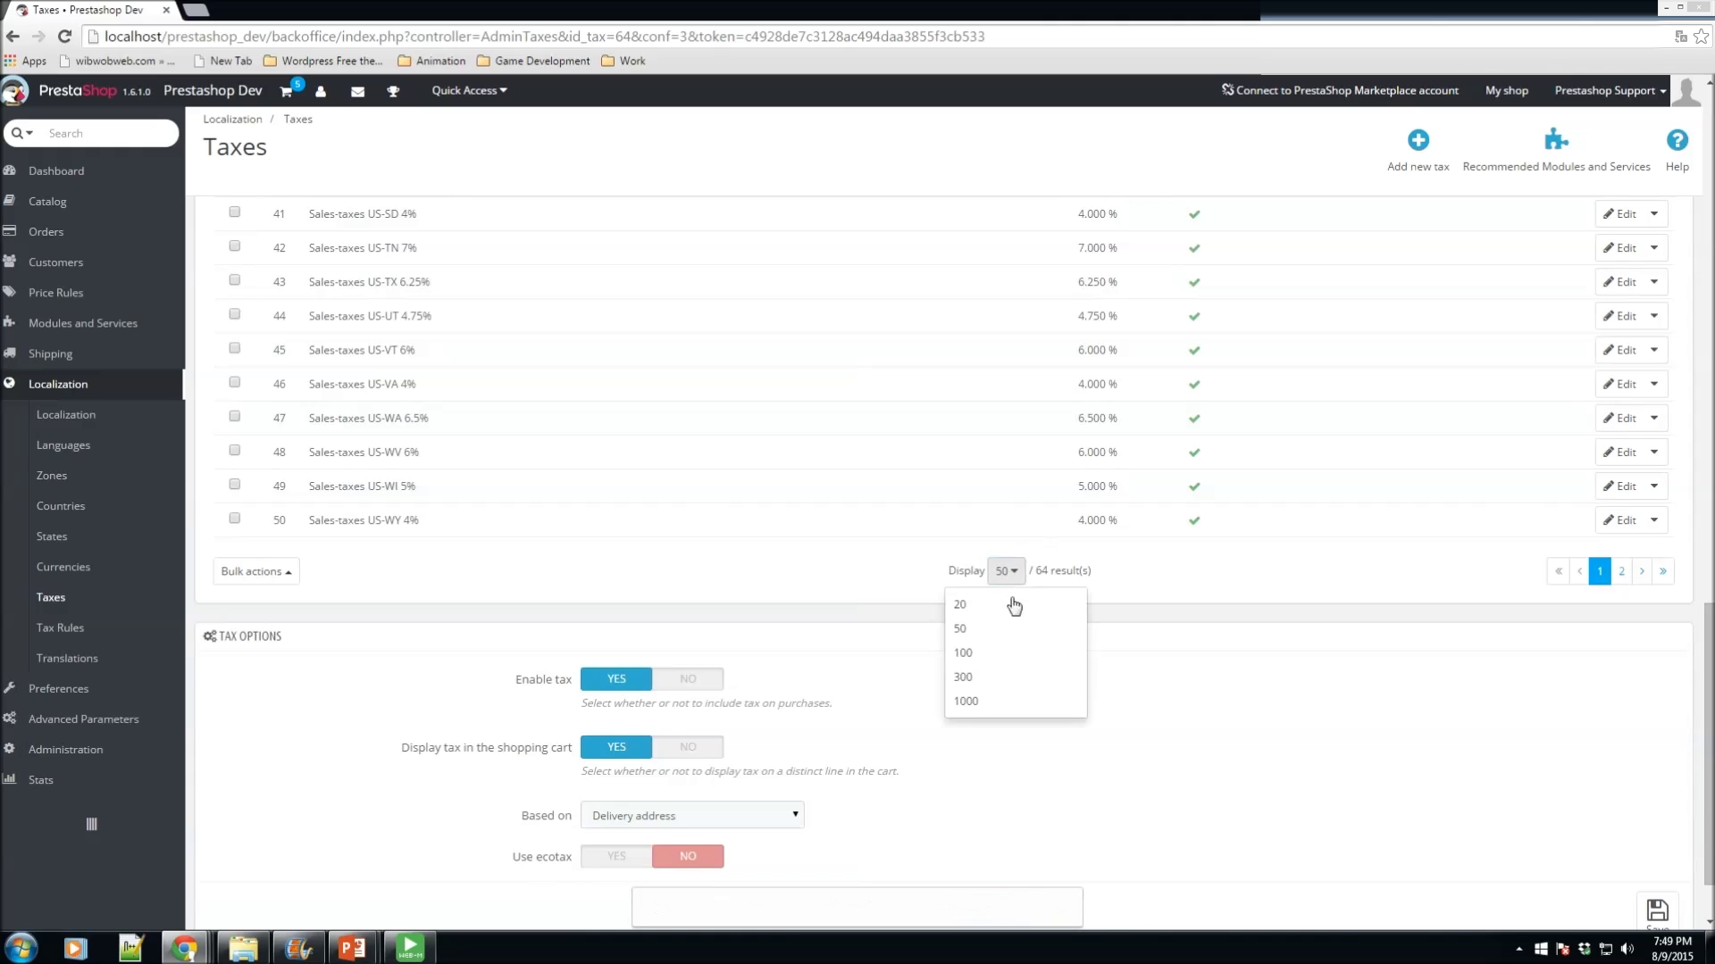
click(963, 677)
scroll(947, 482, down, 20)
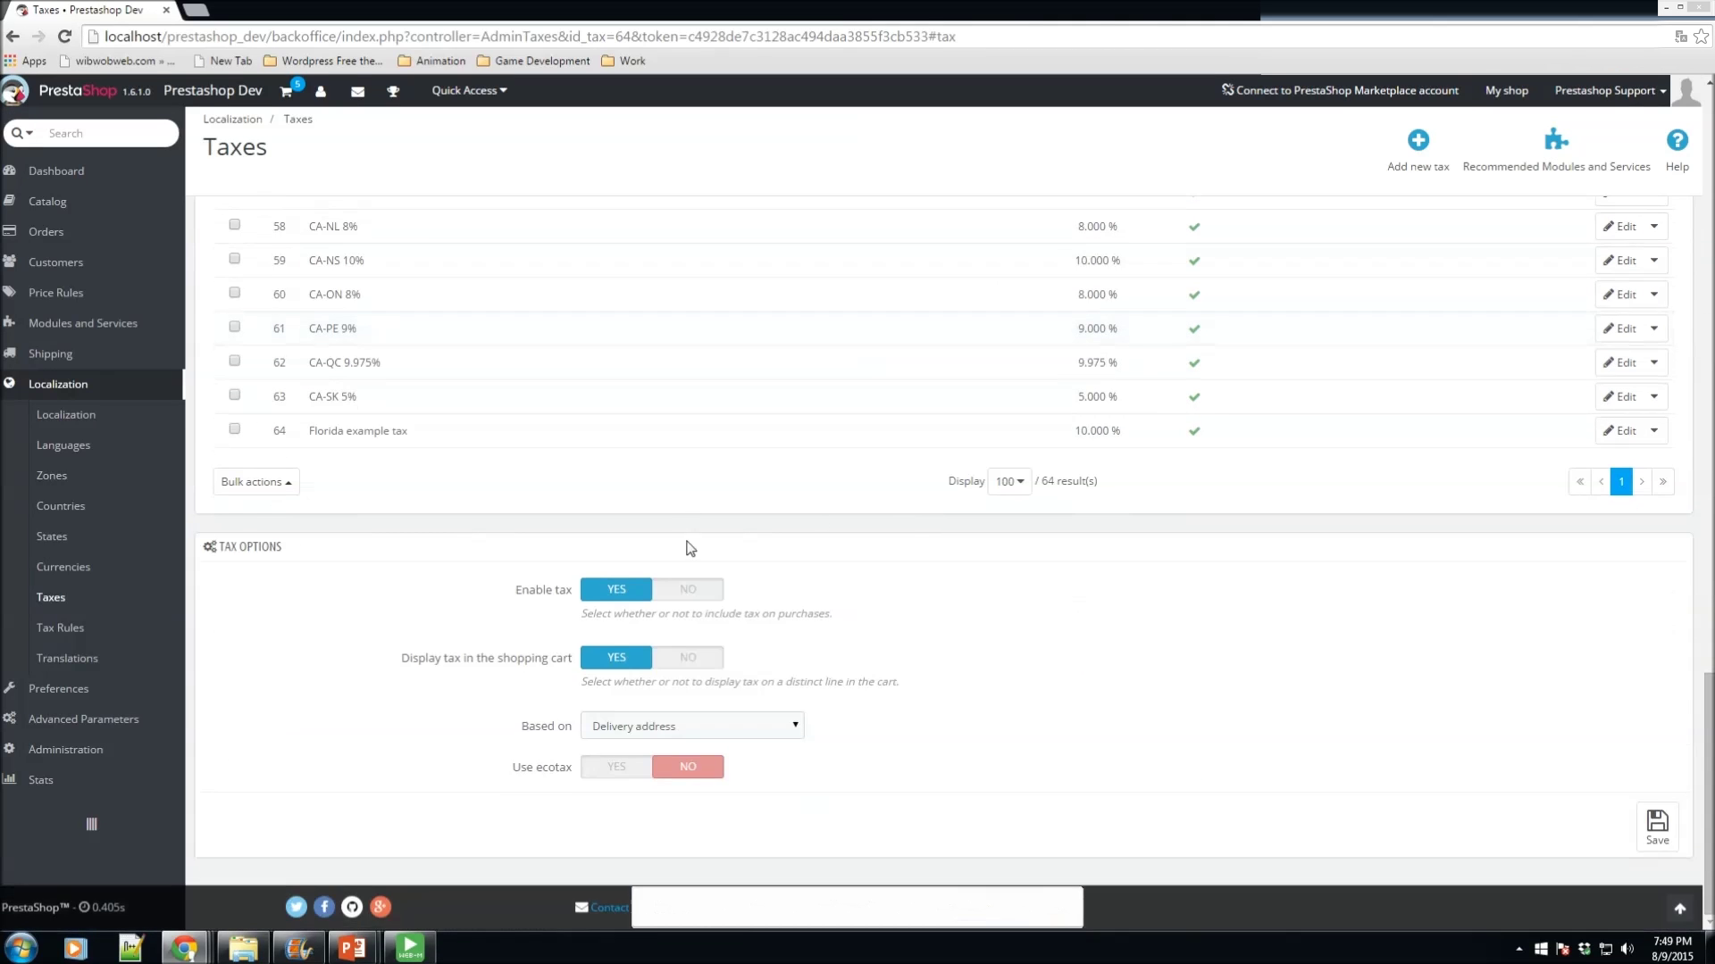
scroll(690, 548, up, 3)
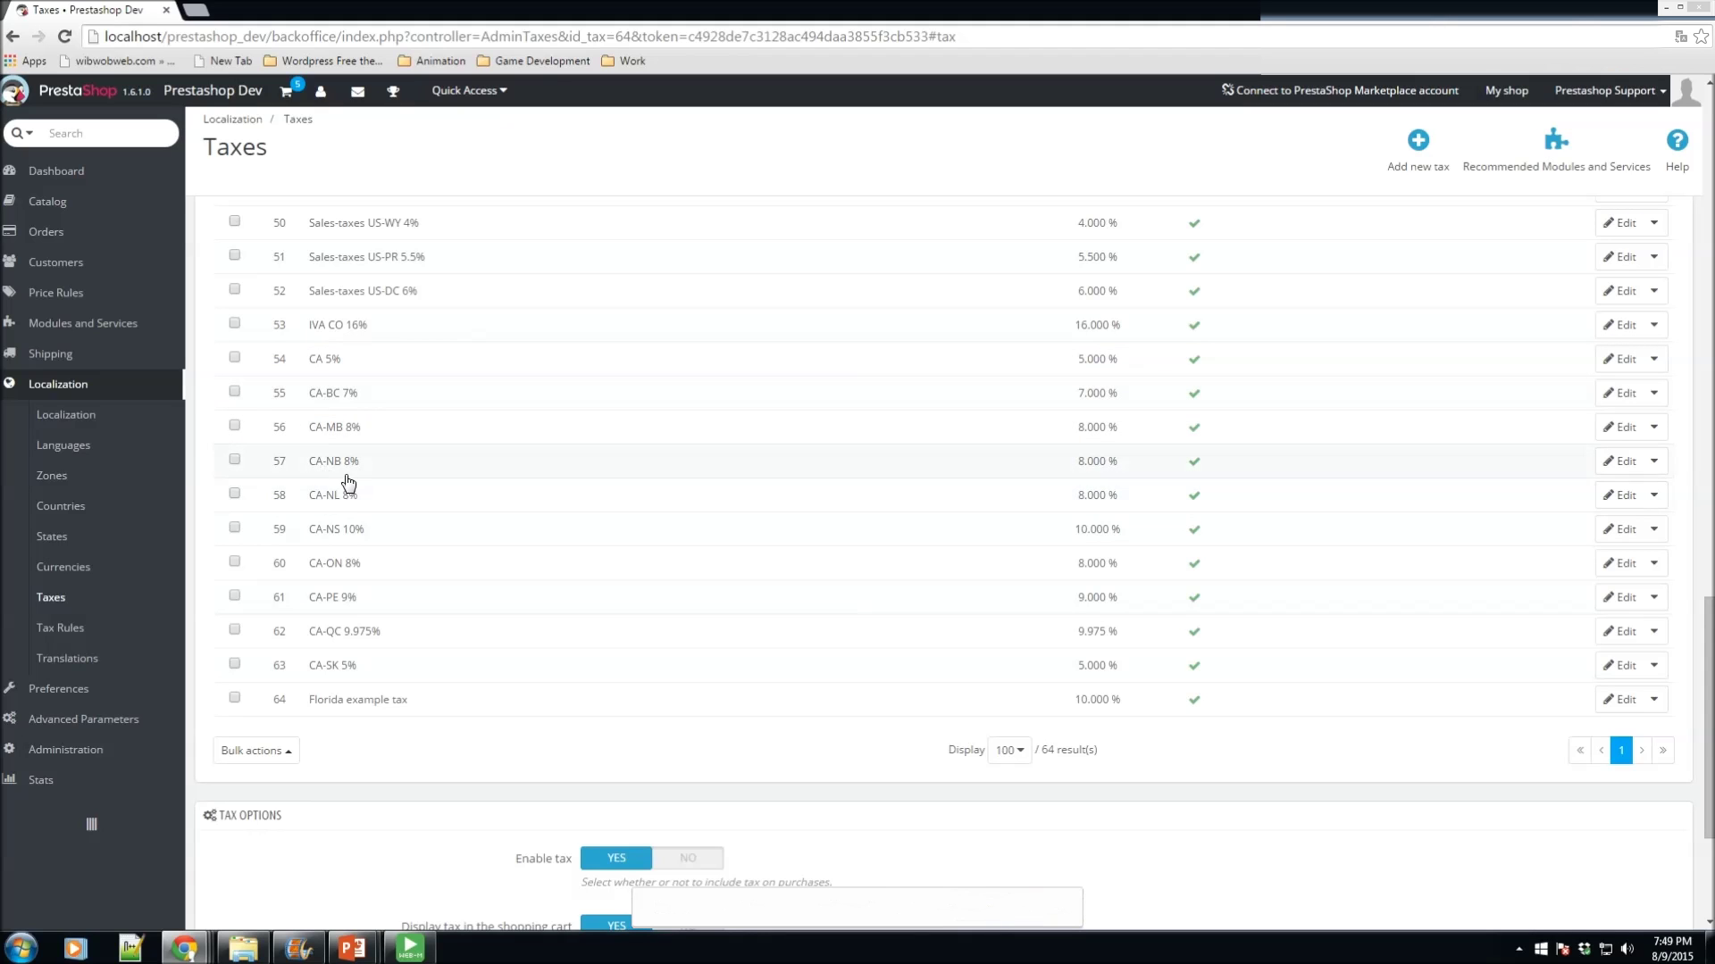
scroll(352, 514, up, 2)
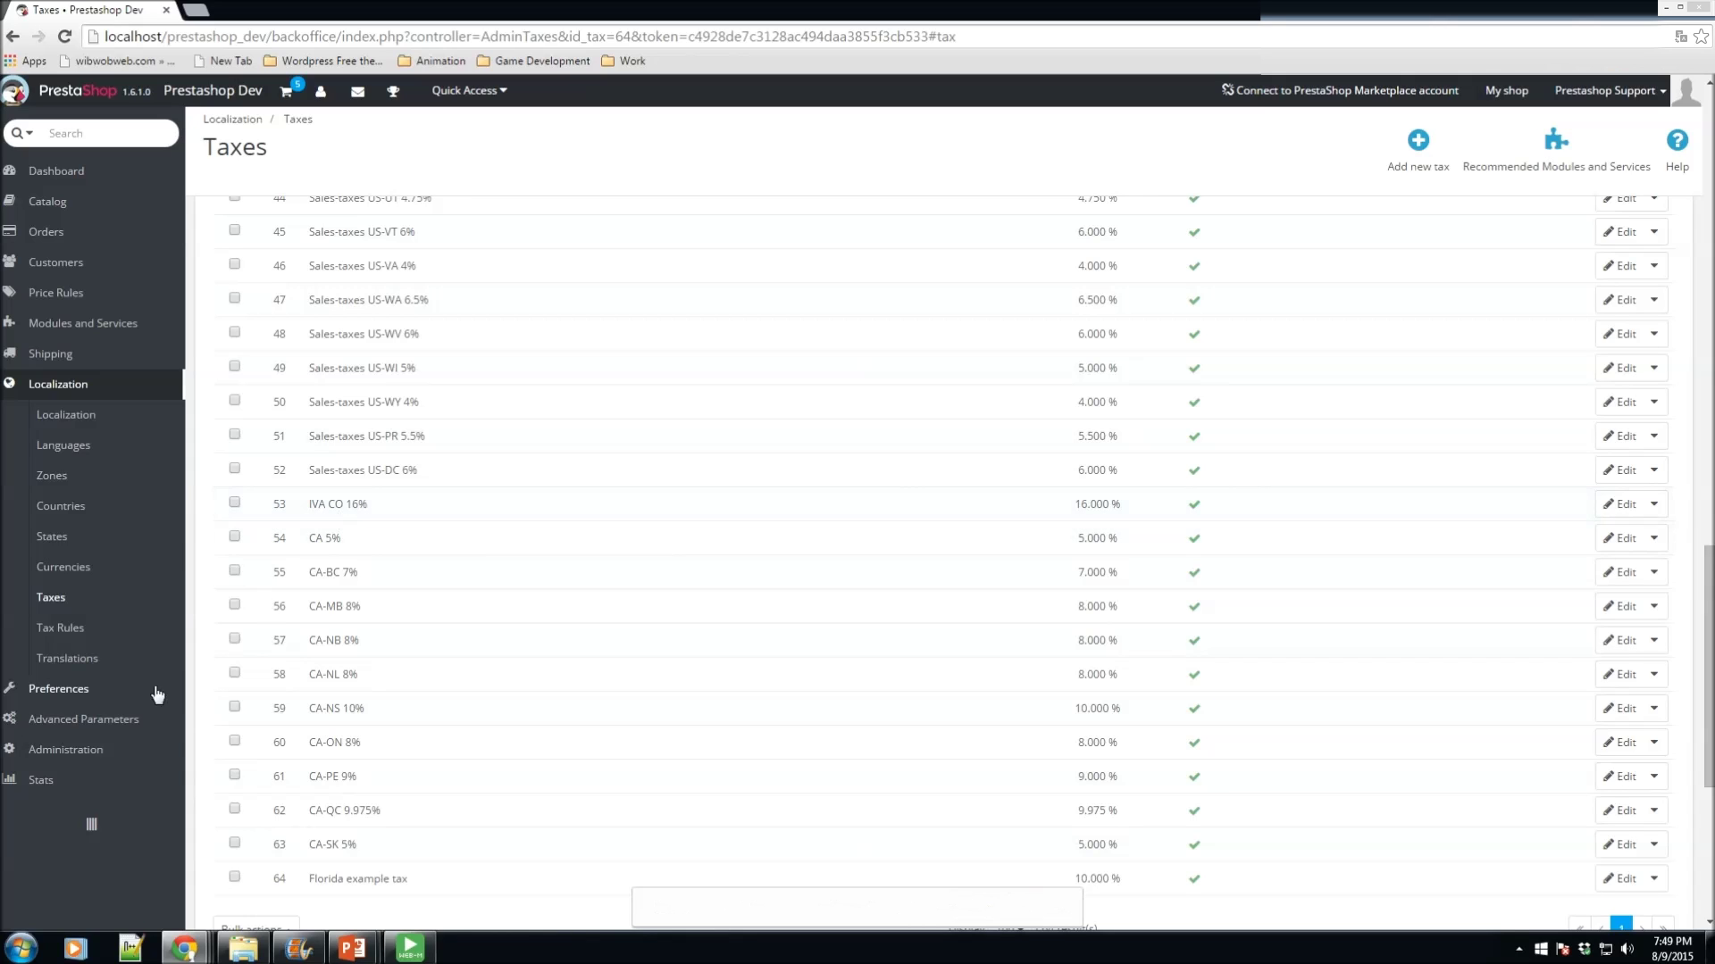
scroll(555, 626, down, 1)
scroll(554, 627, down, 4)
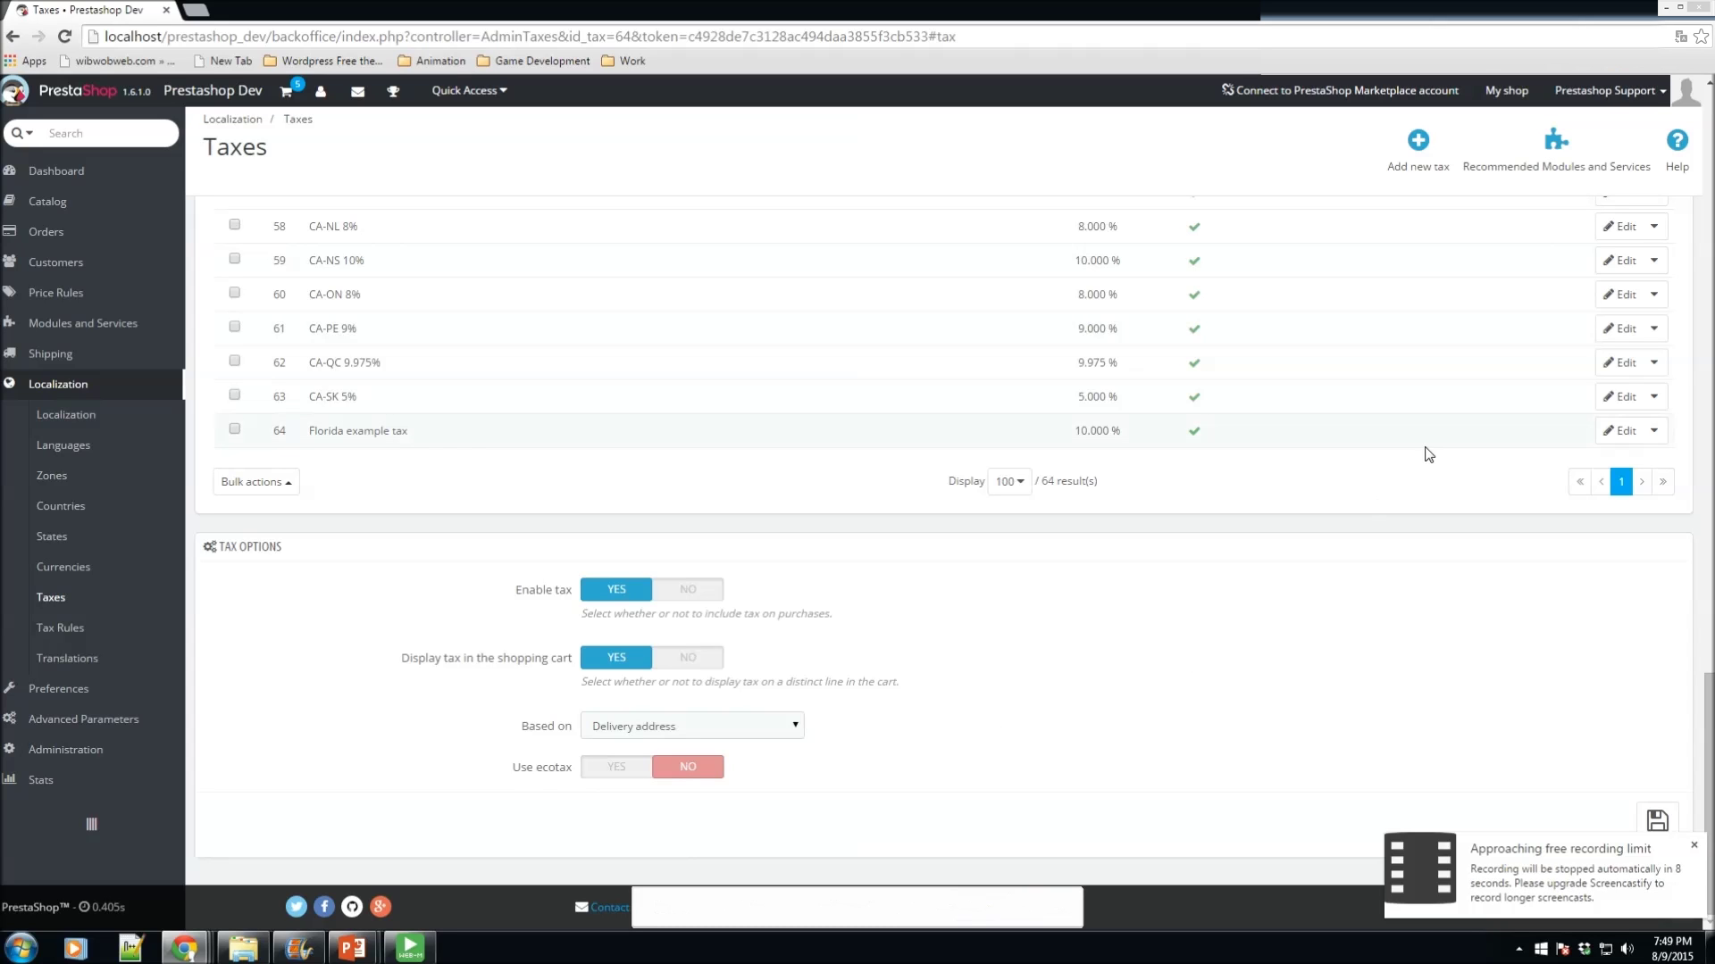
click(1678, 144)
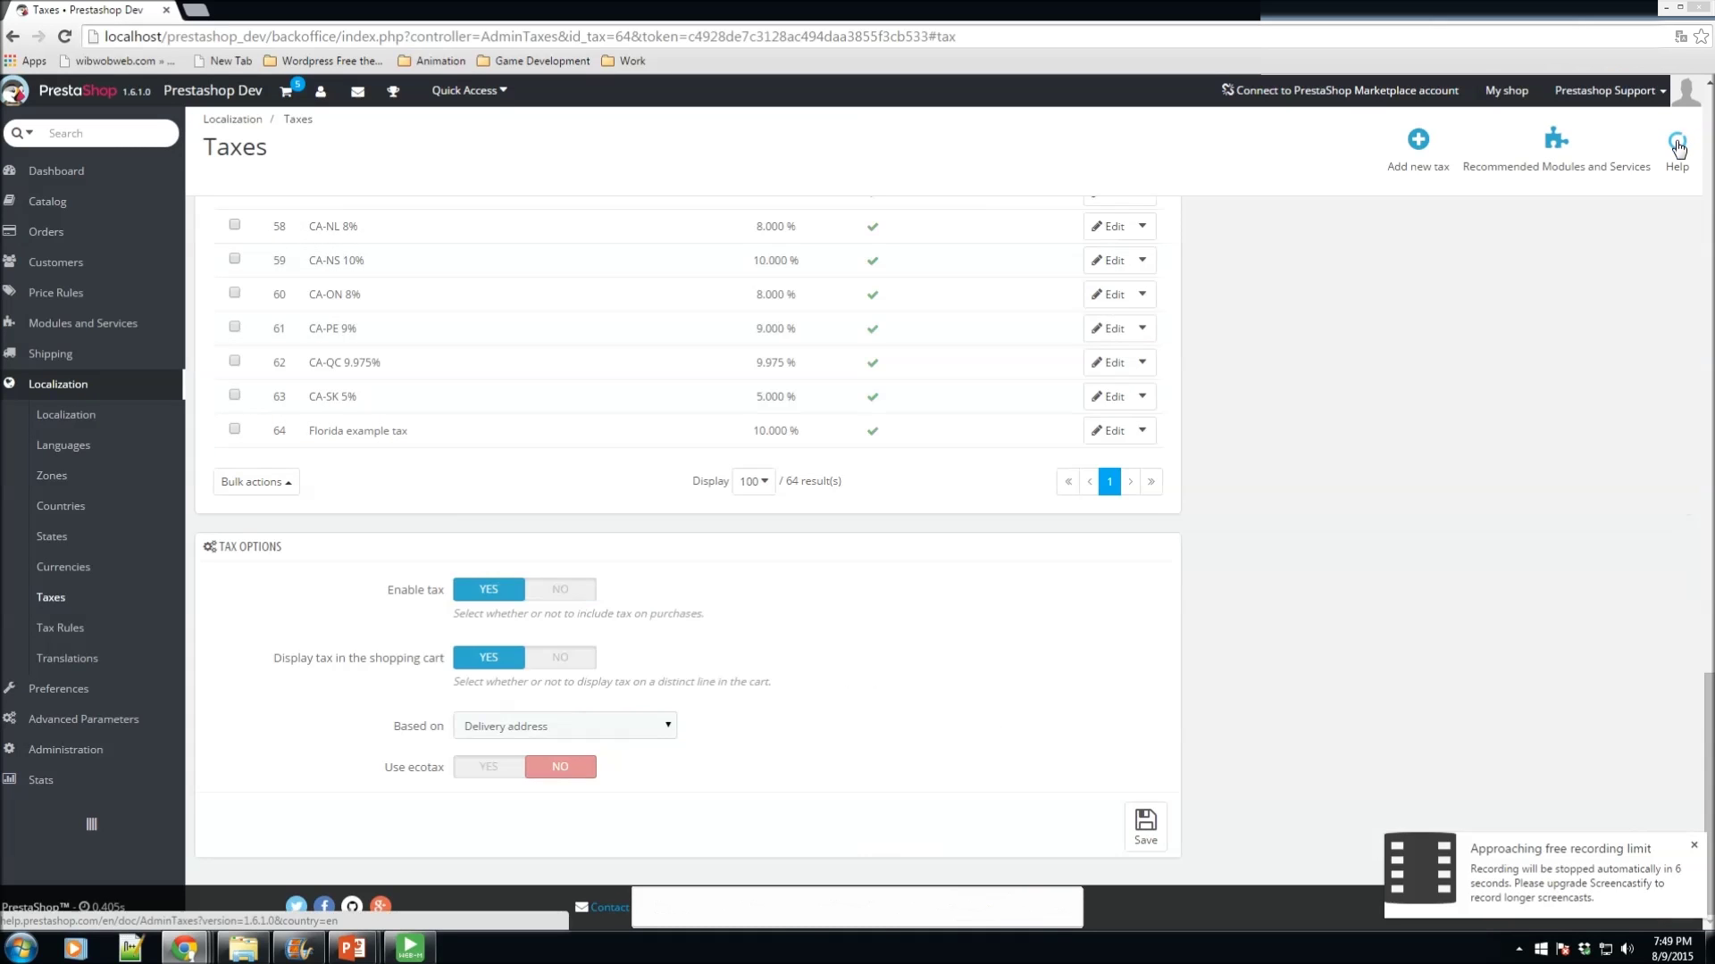
click(1675, 146)
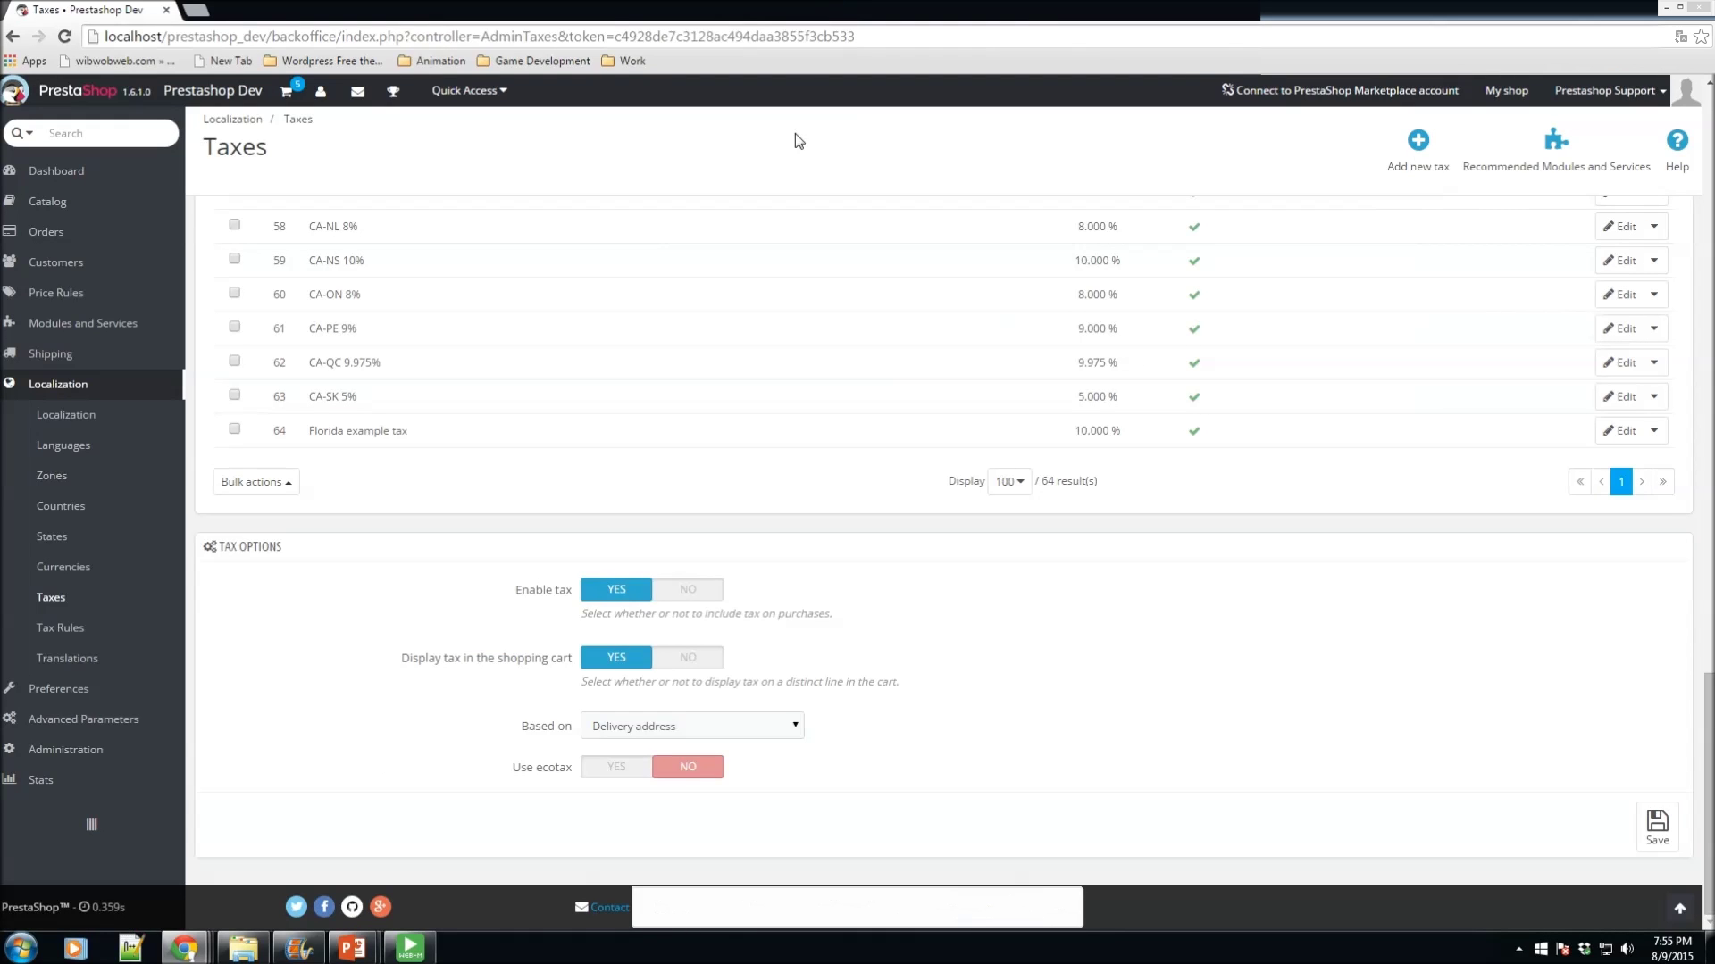
Step: Look through the Tax Rules list and open the CA Standard Rate group for editing
click(77, 628)
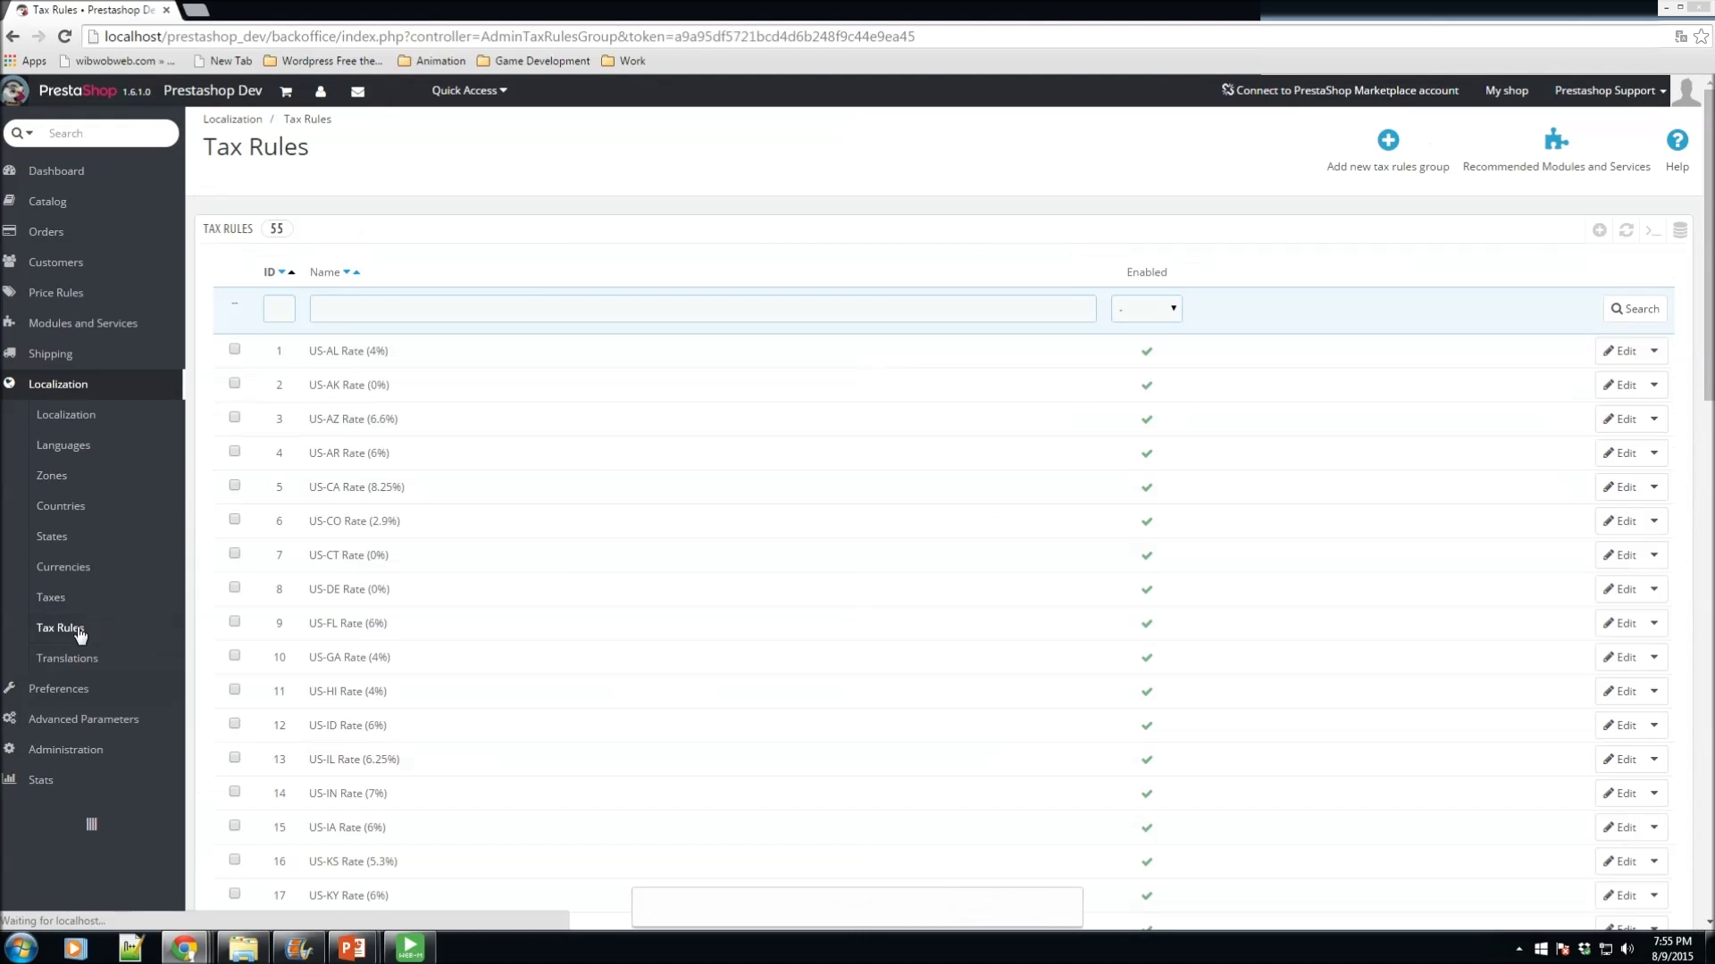
scroll(541, 529, down, 10)
scroll(542, 529, down, 3)
scroll(587, 595, up, 5)
scroll(587, 597, down, 6)
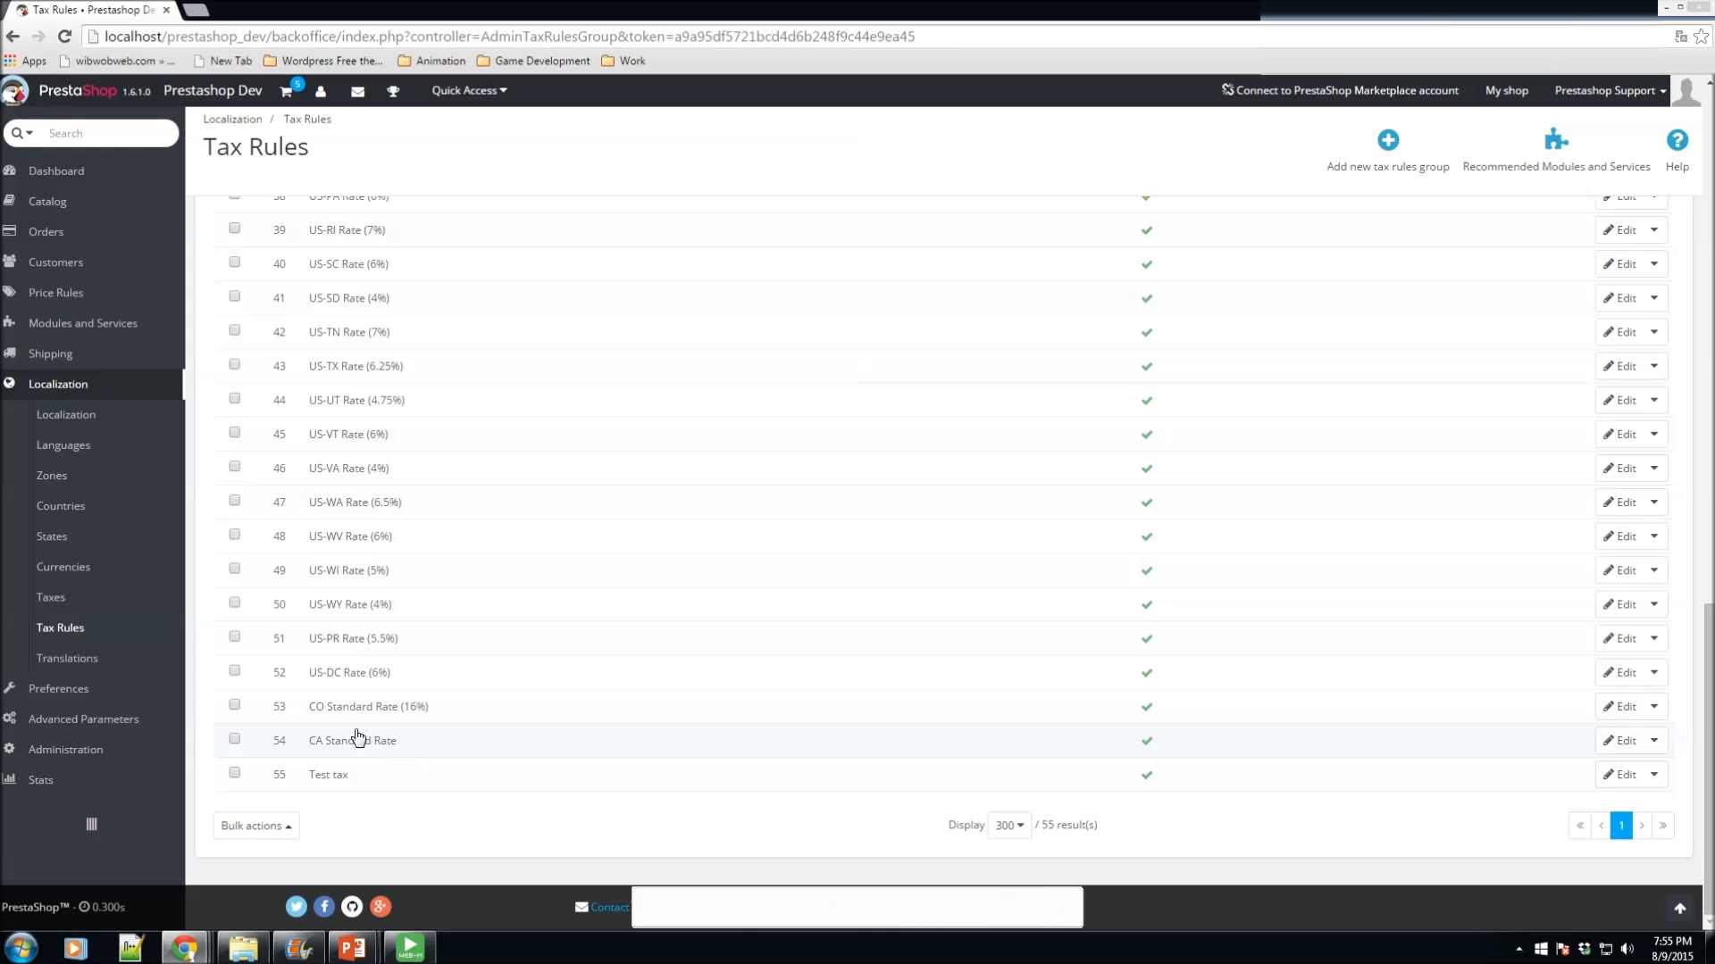
click(329, 744)
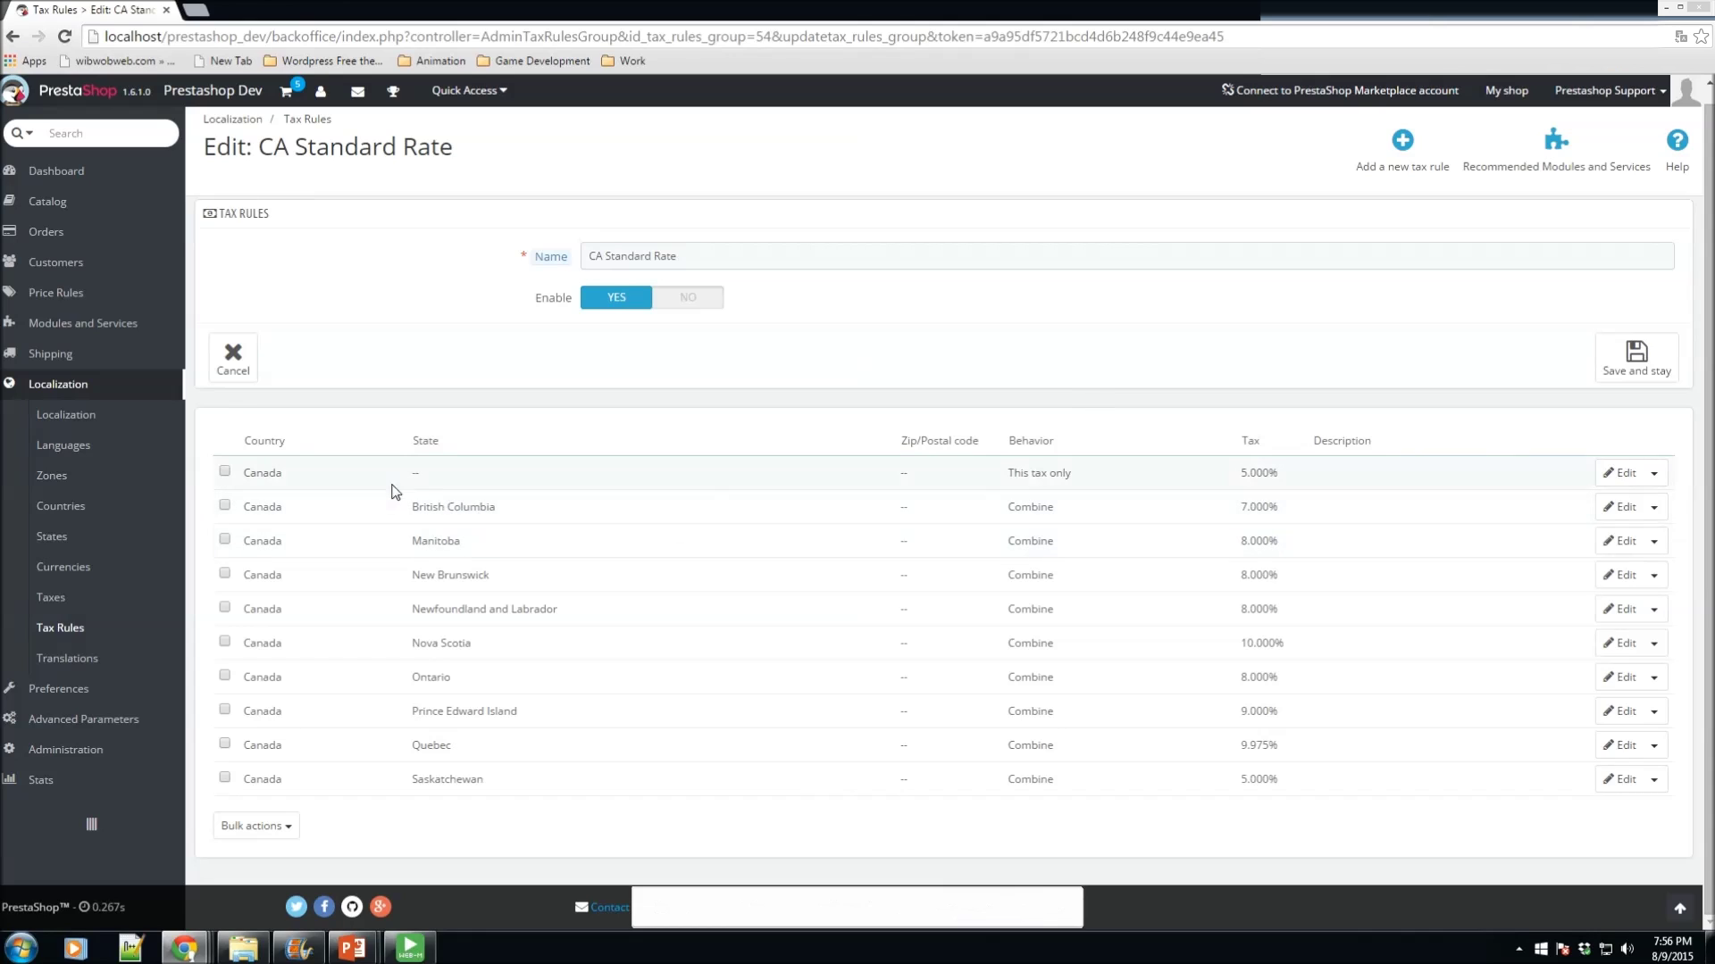
Step: Examine the Canada-wide rule and the province rules of CA Standard Rate, including each one's behavior and tax rate
drag(377, 485, 690, 484)
drag(895, 476, 547, 519)
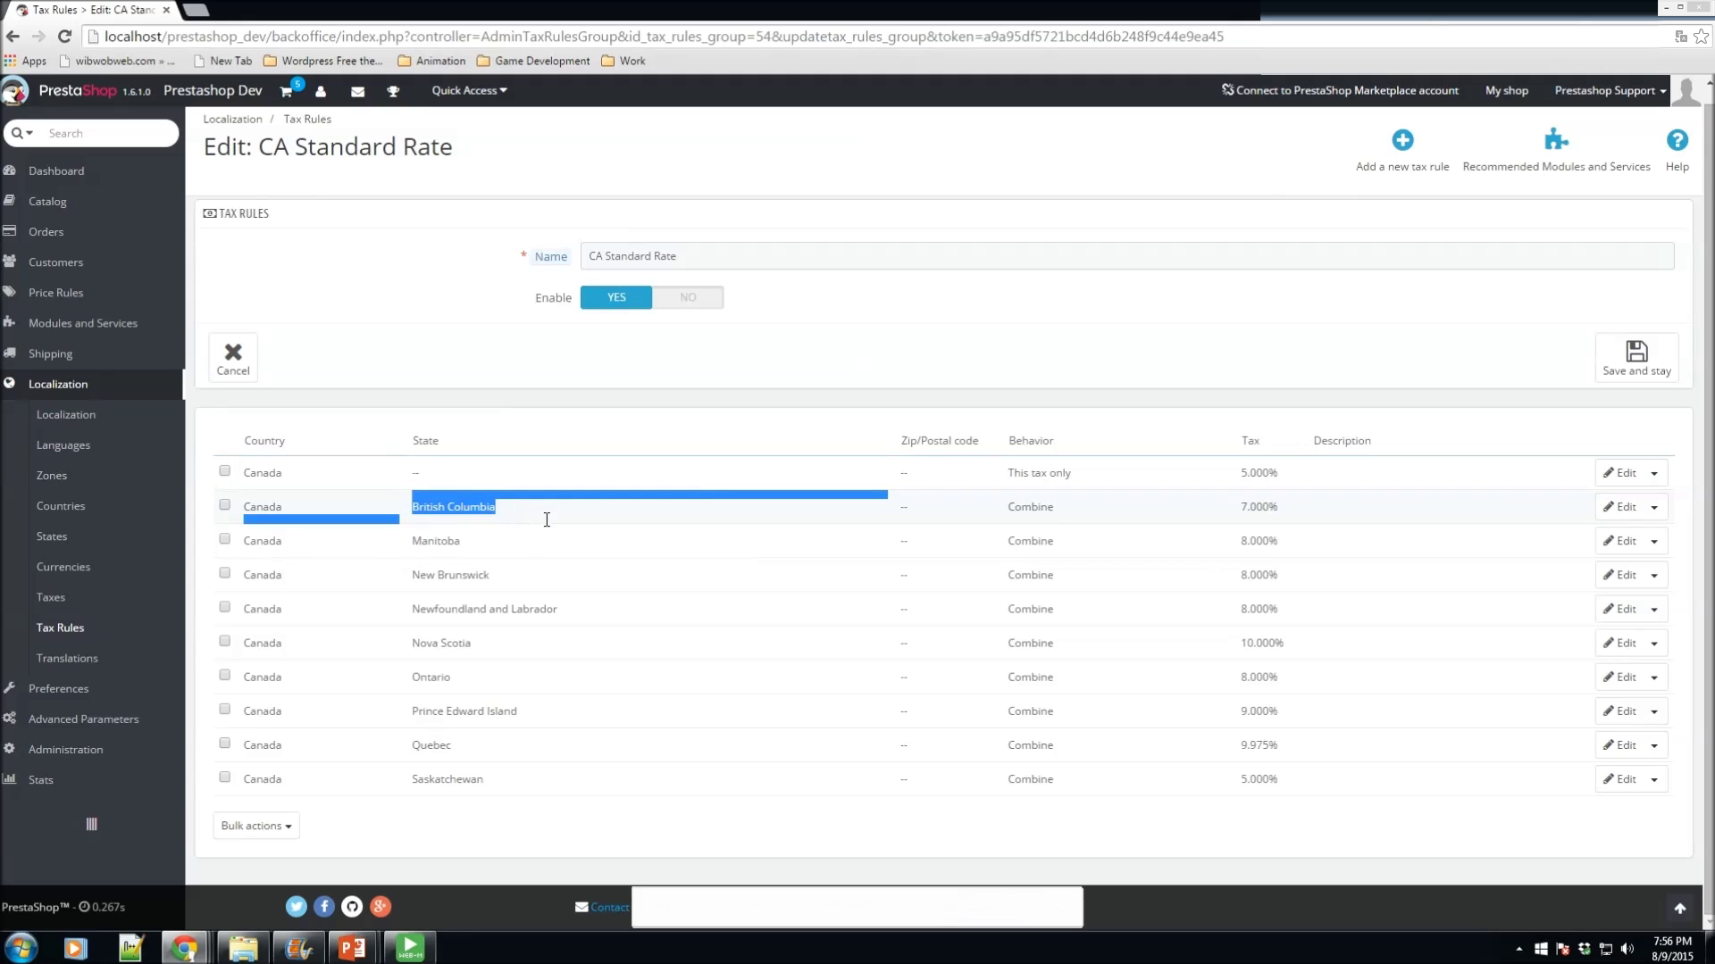
double_click(425, 542)
triple_click(522, 576)
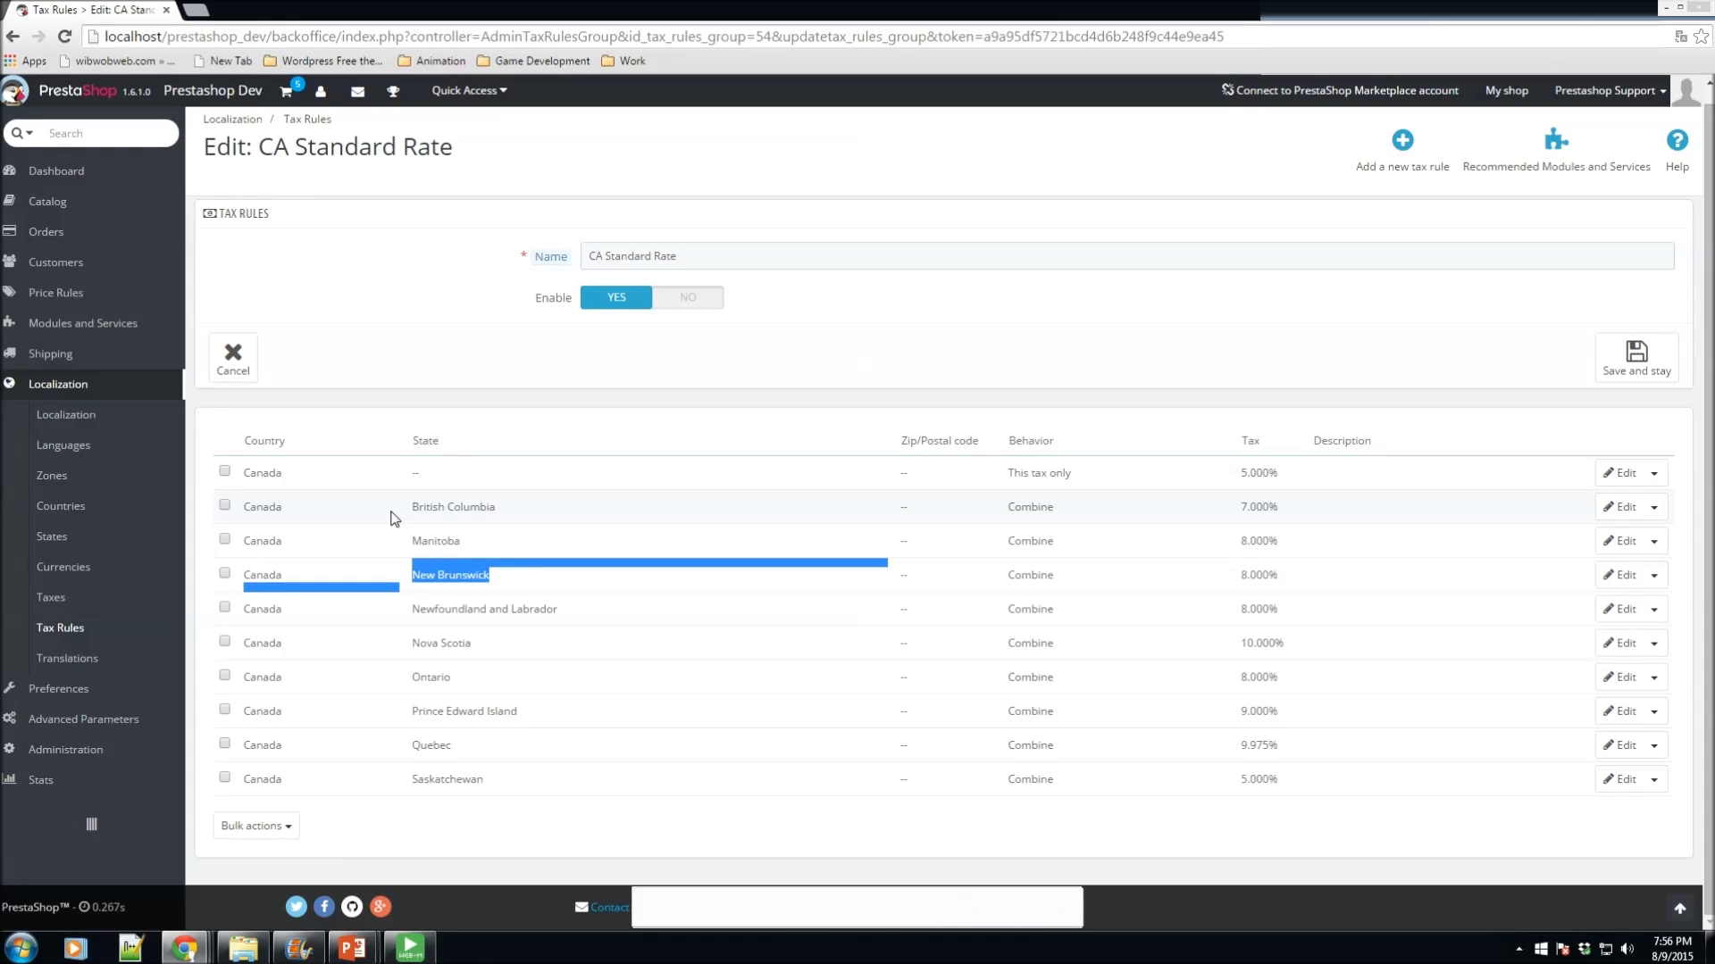
click(853, 482)
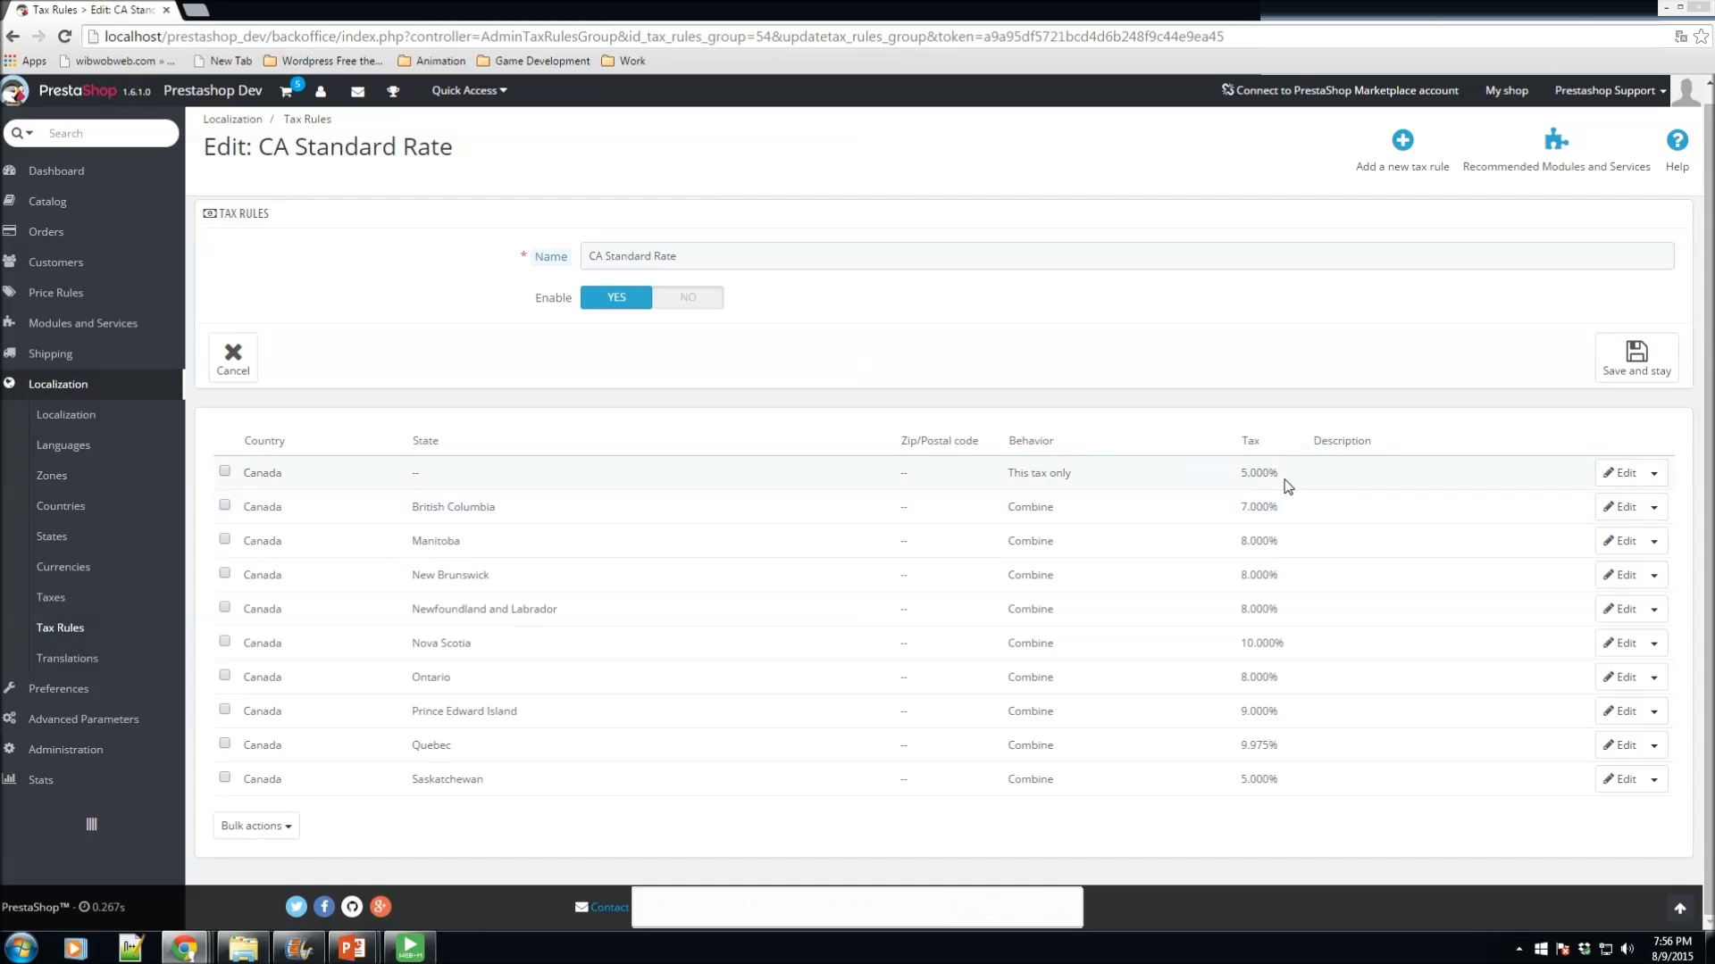
drag(1331, 474, 842, 478)
drag(1320, 478, 241, 468)
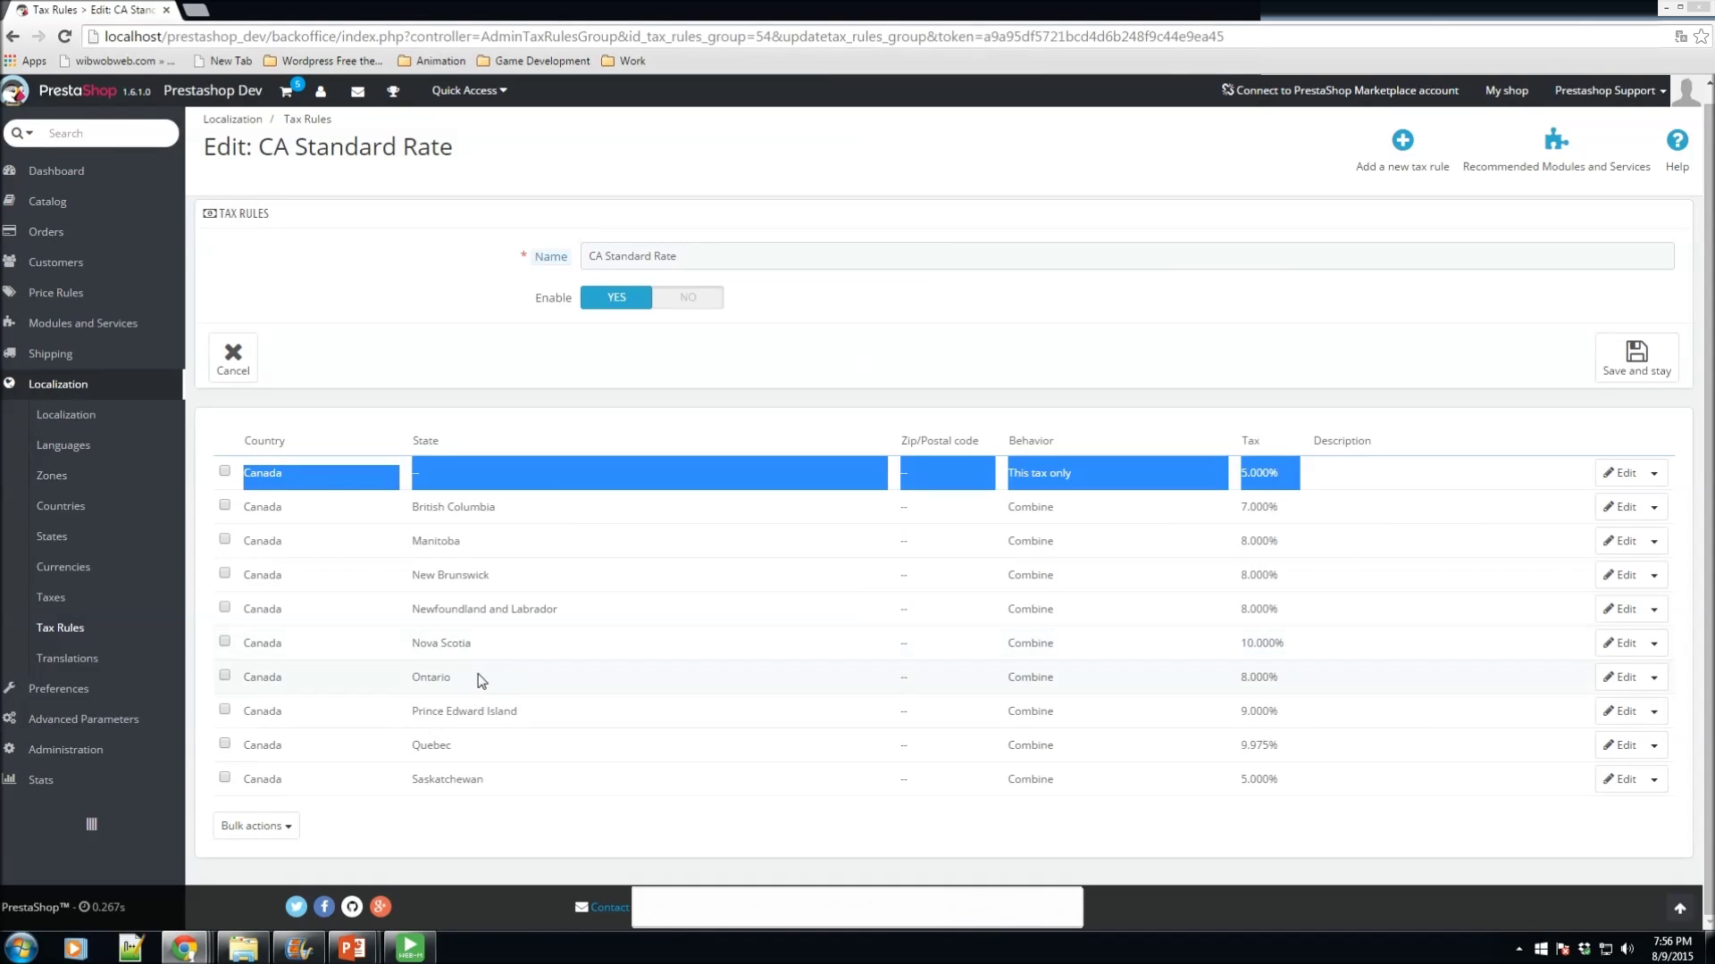
drag(491, 643, 240, 652)
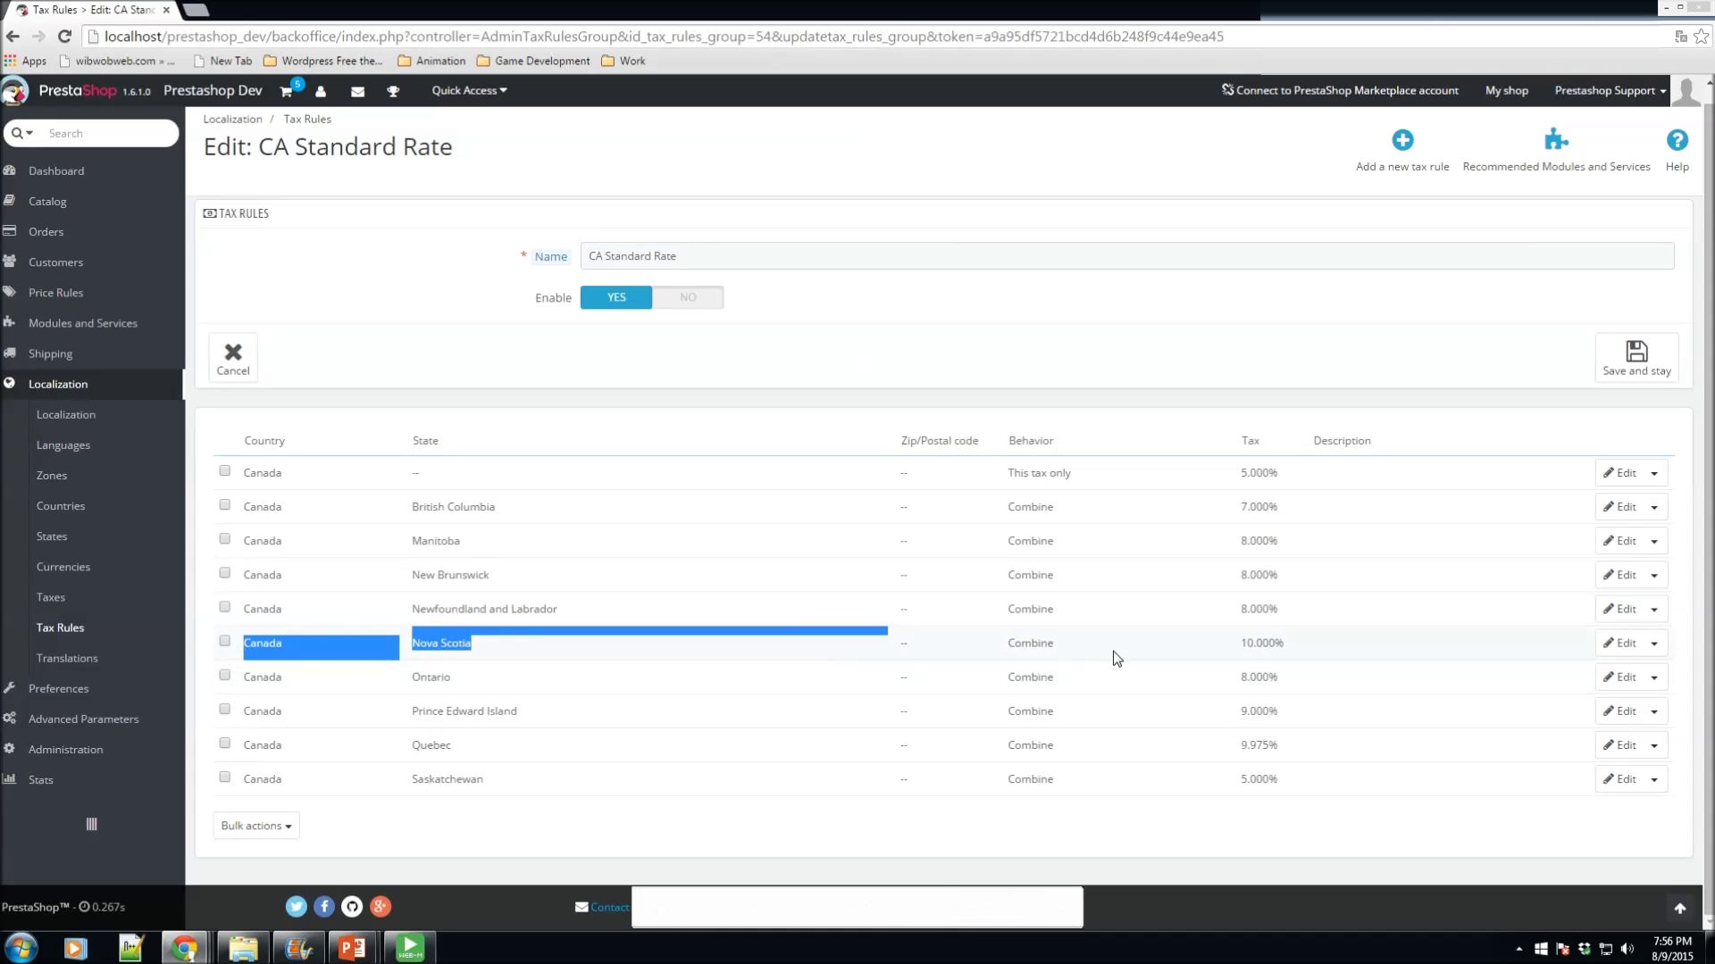
drag(1311, 641, 411, 650)
click(453, 736)
drag(453, 736, 400, 746)
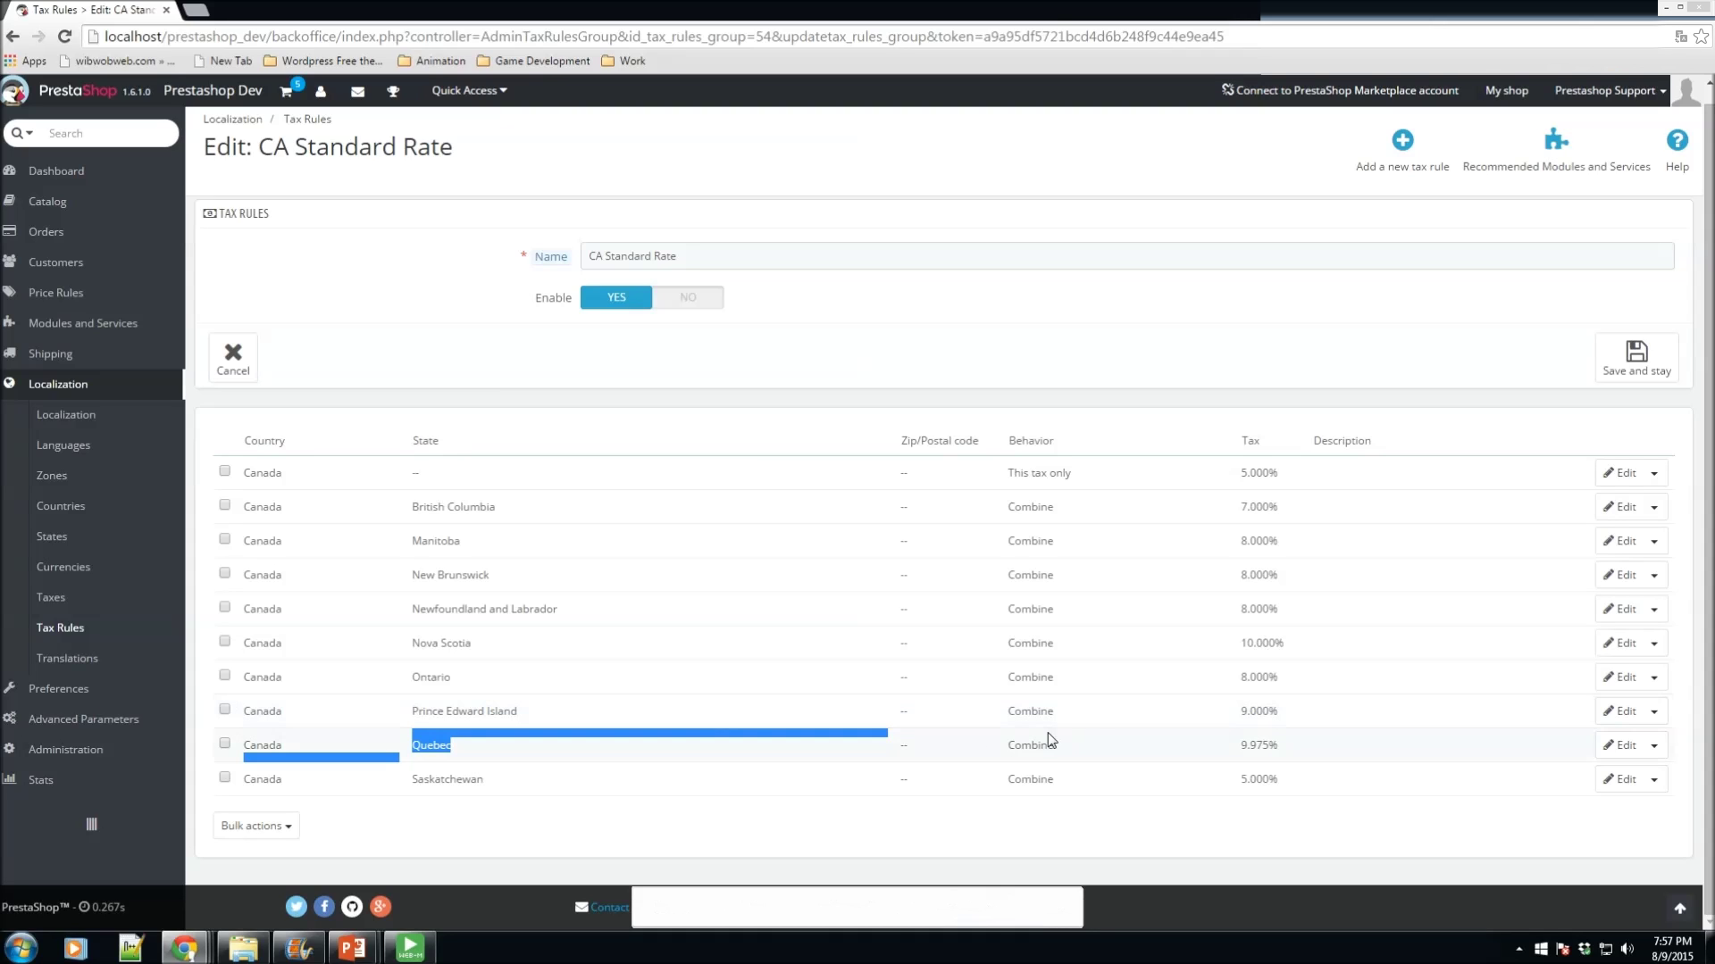
Step: Open the Translations page, and view the shop's front office to check its language choices and the French menus and headings
click(86, 661)
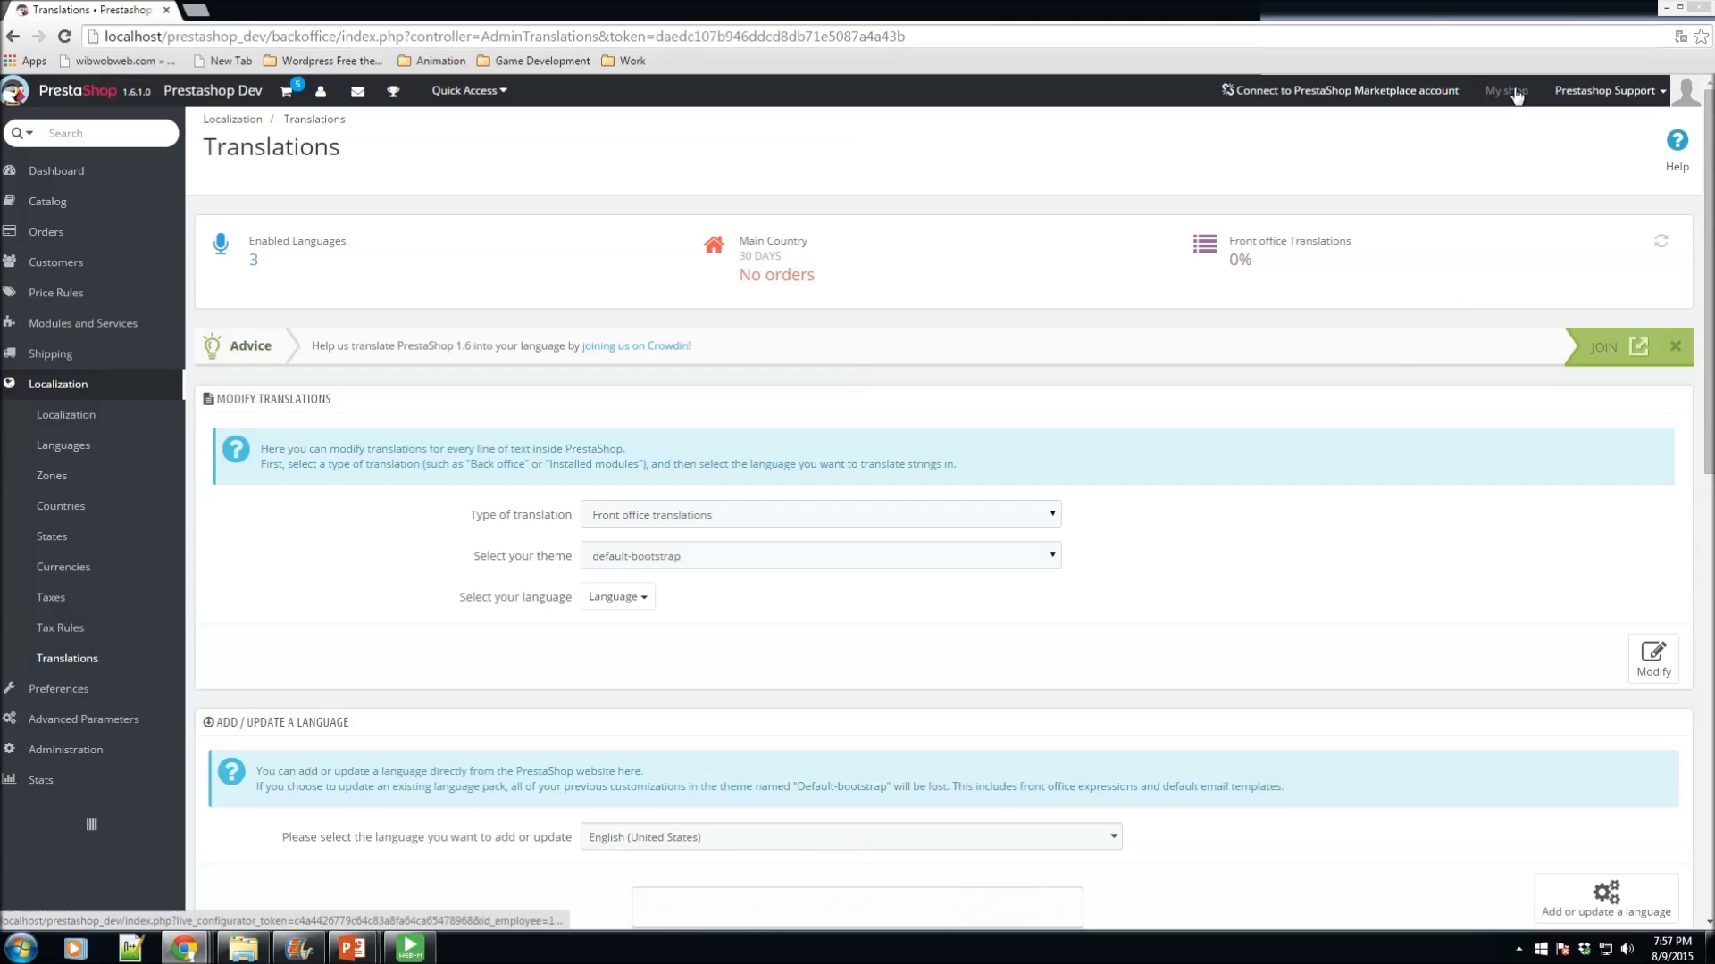
click(1509, 90)
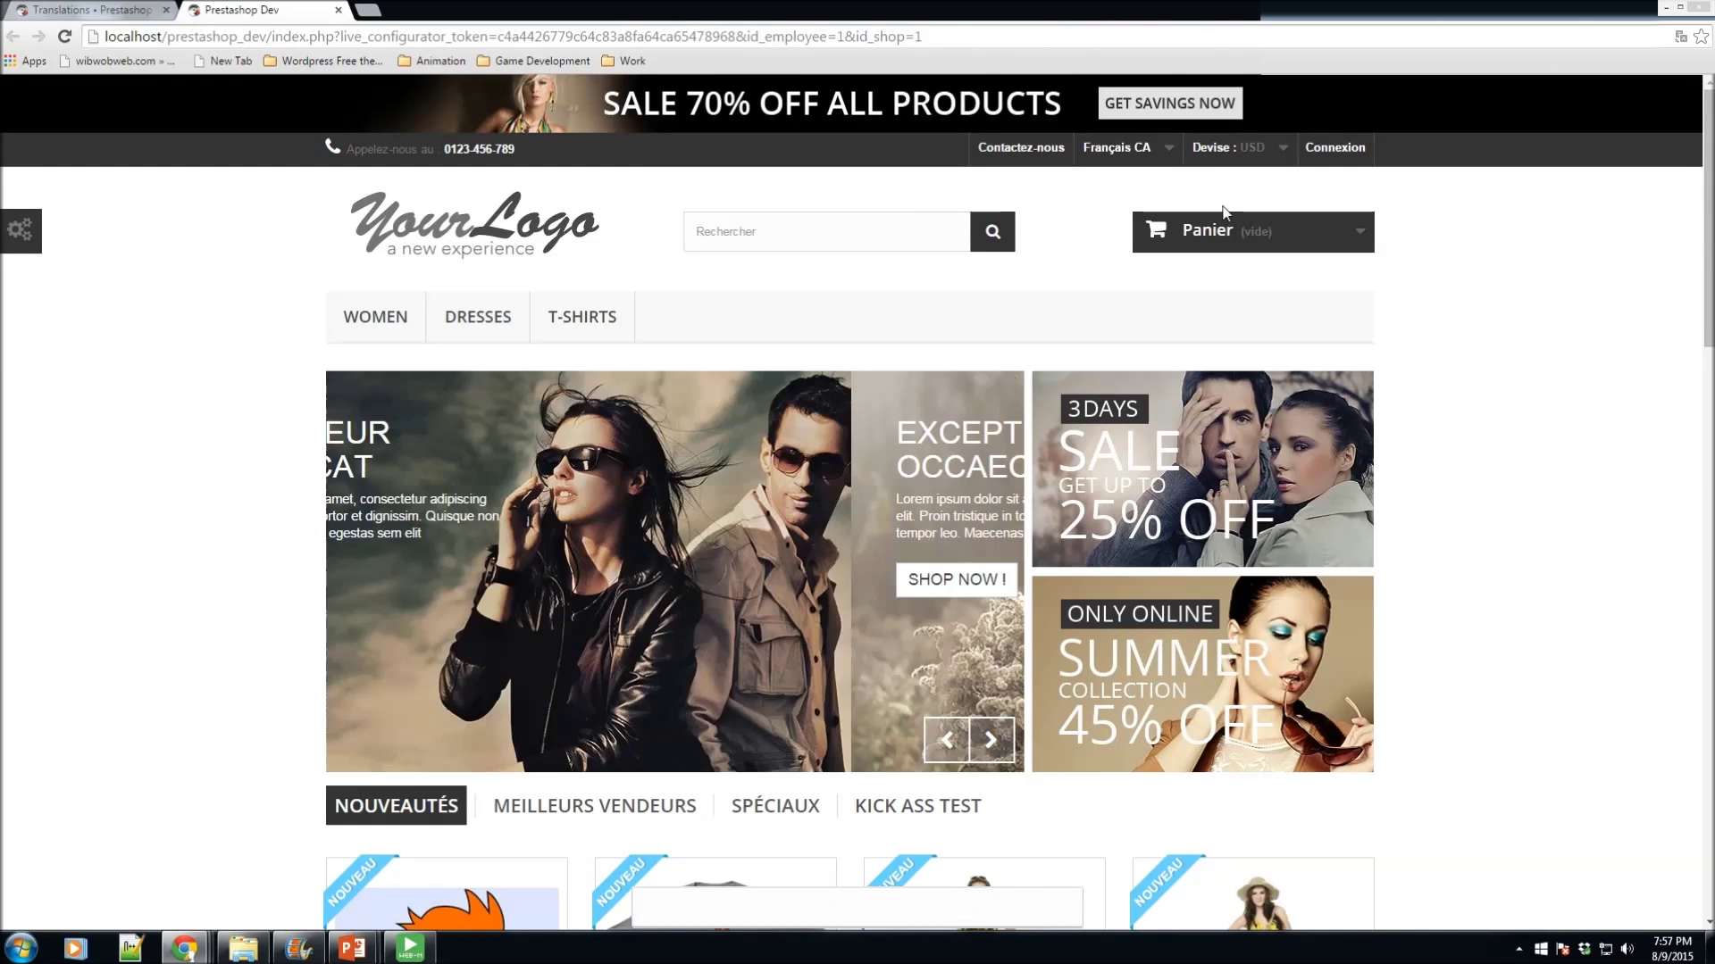
click(1107, 163)
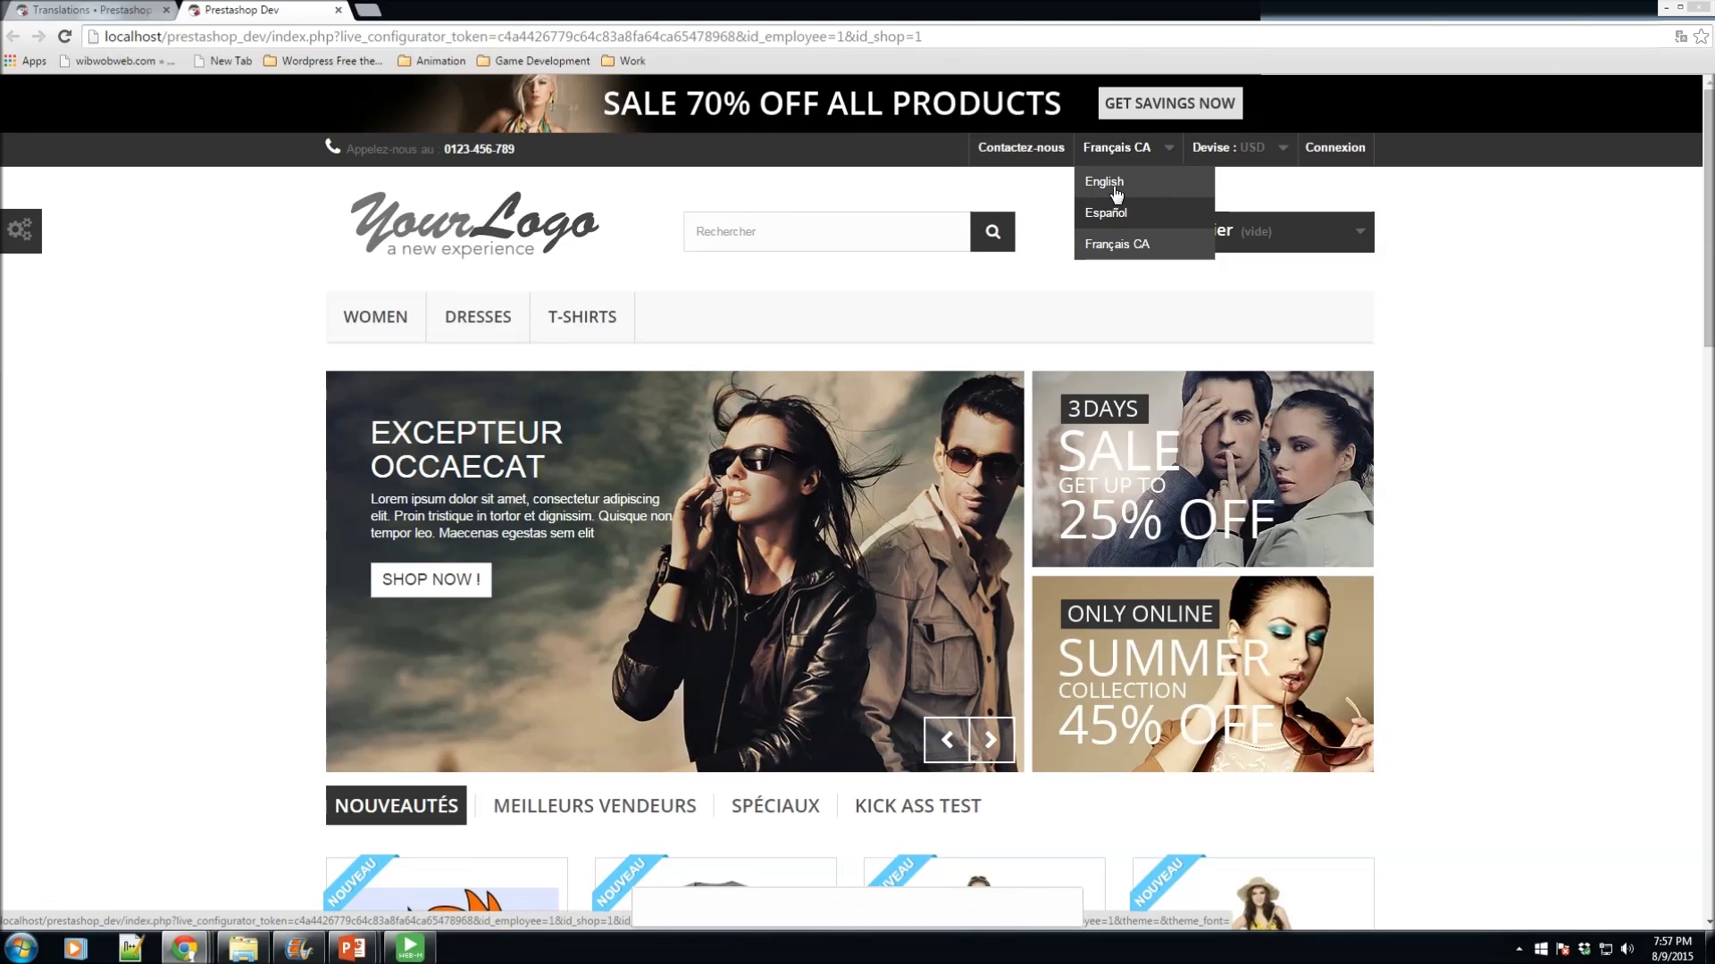
drag(1155, 251, 1081, 246)
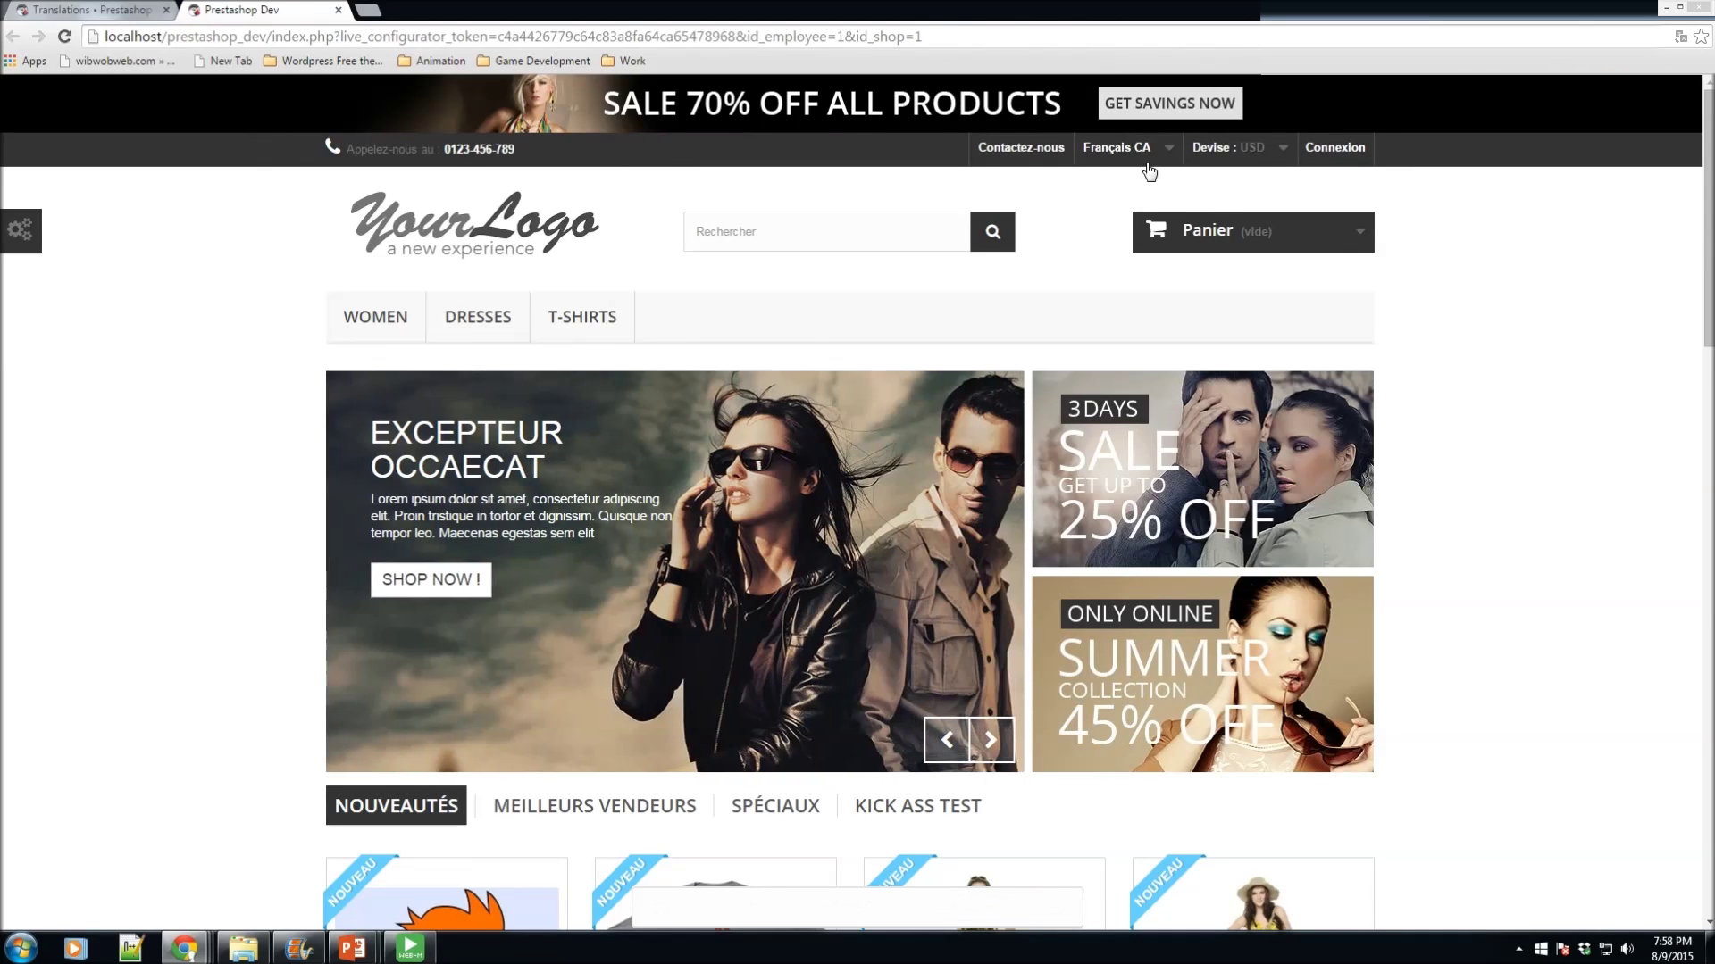
scroll(1056, 198, down, 1)
scroll(1112, 225, up, 1)
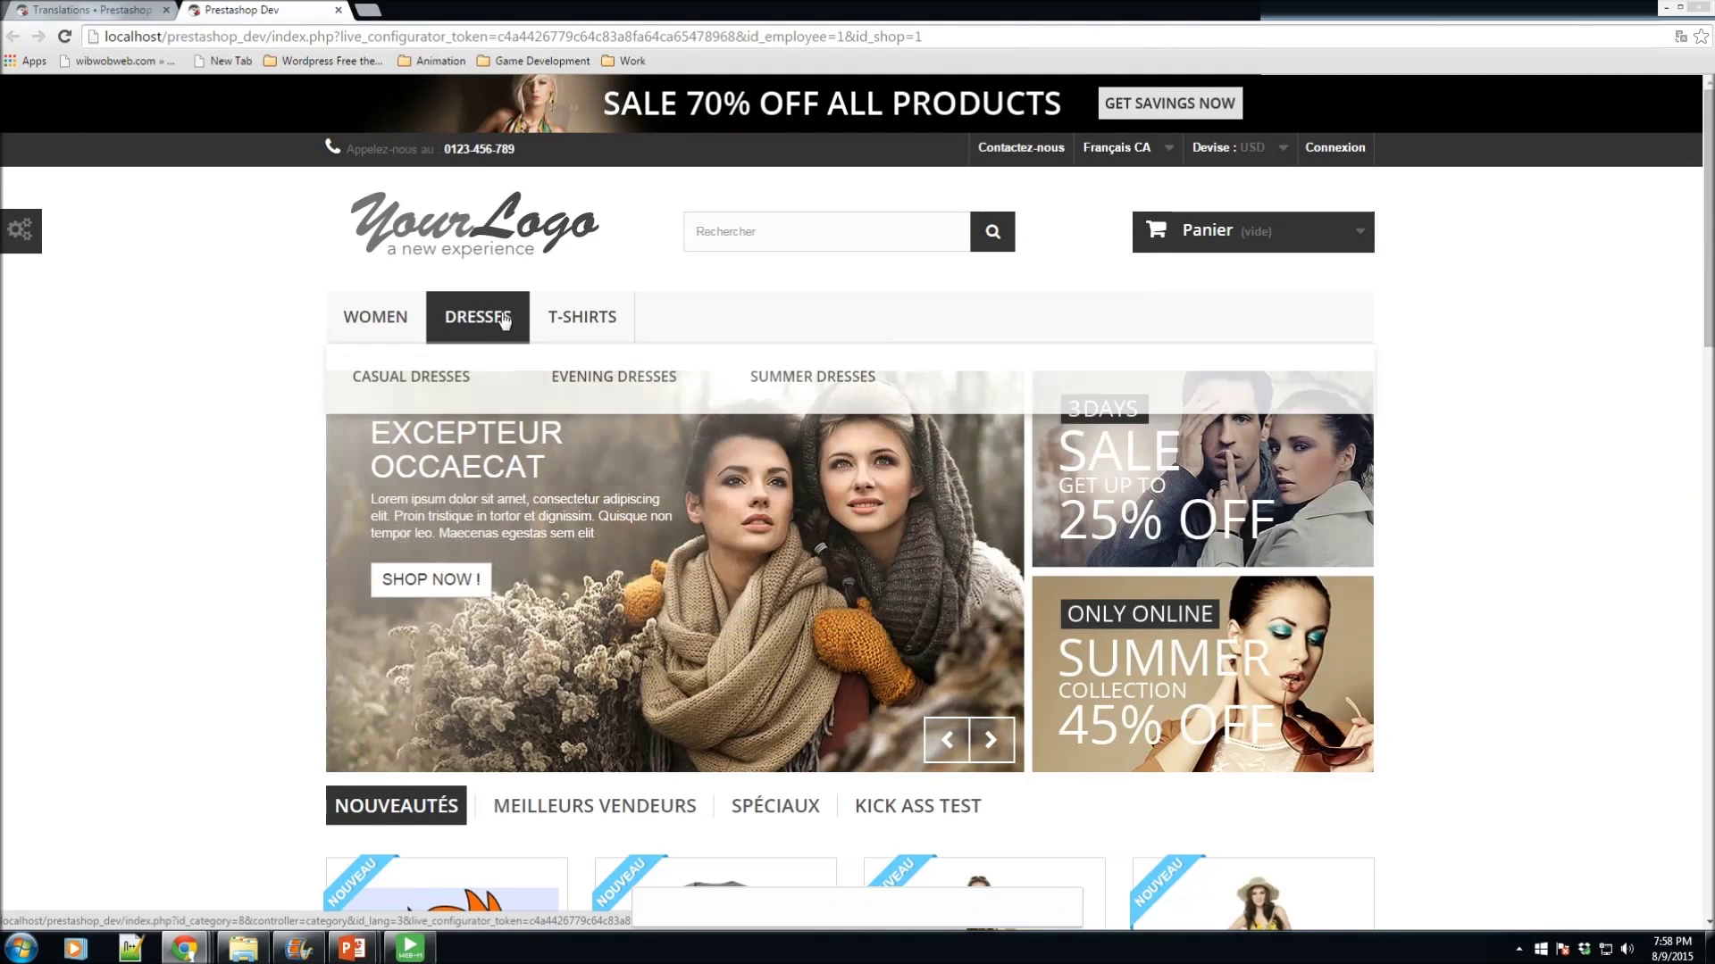
scroll(625, 326, down, 2)
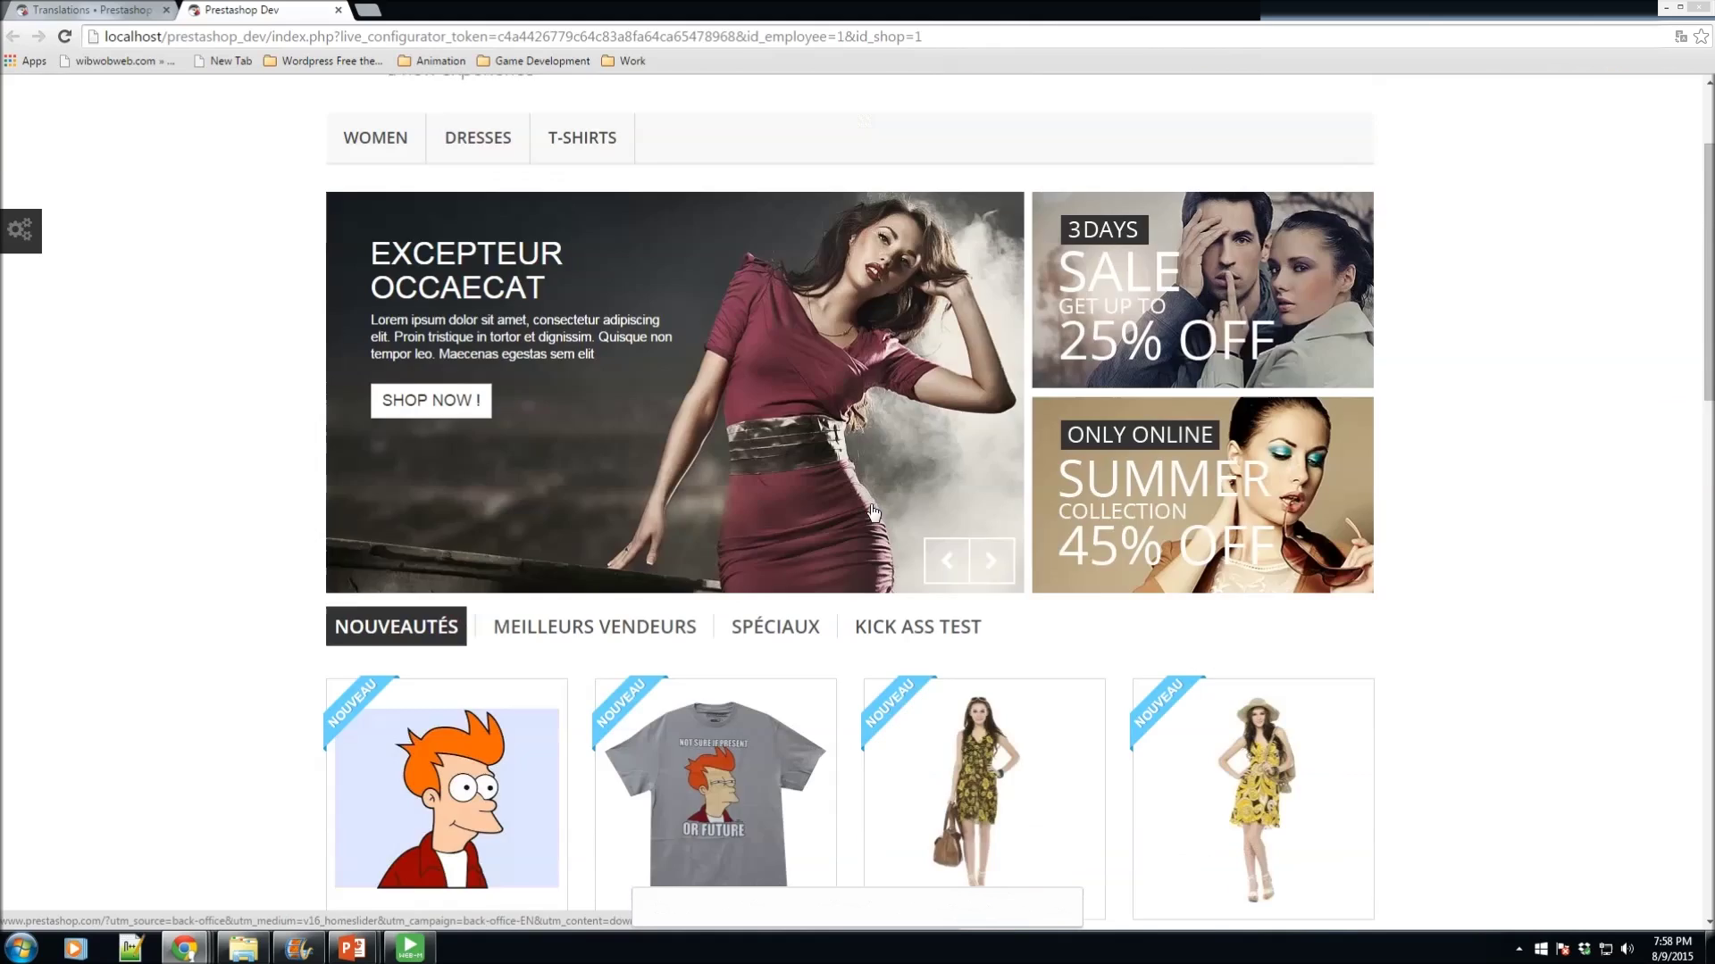
scroll(638, 331, up, 2)
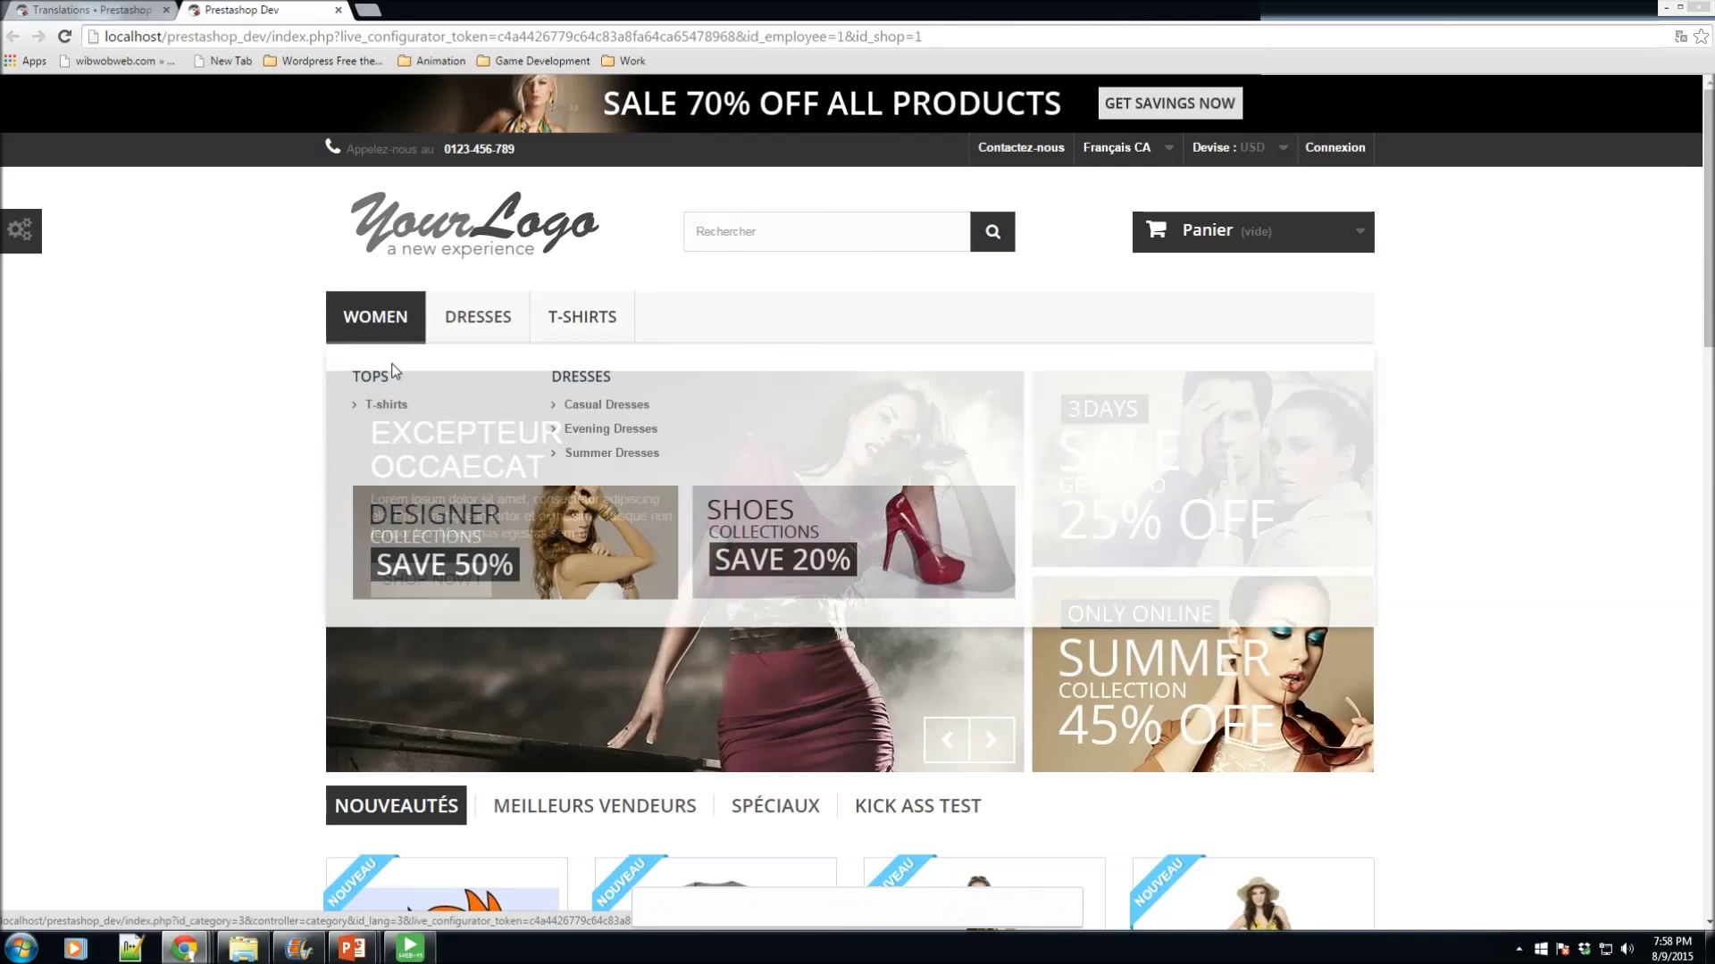
scroll(681, 432, down, 5)
scroll(681, 432, up, 5)
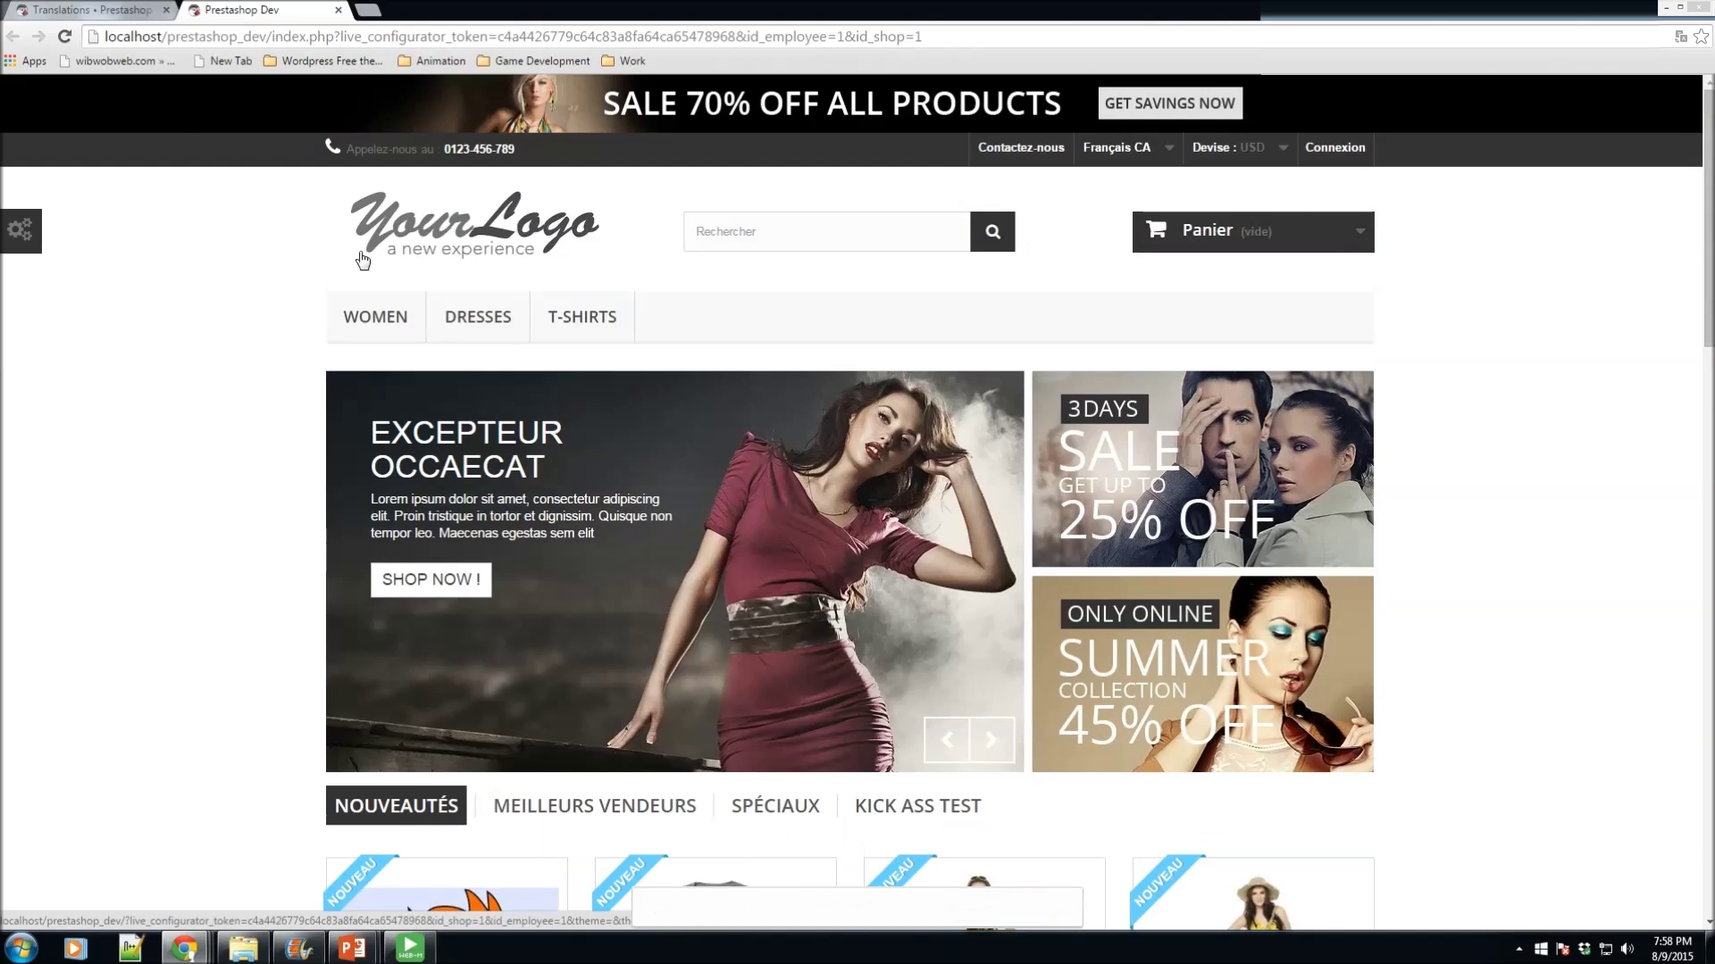
Step: Open the front office translations of the default-bootstrap theme in Français CA (French) for modification
click(95, 9)
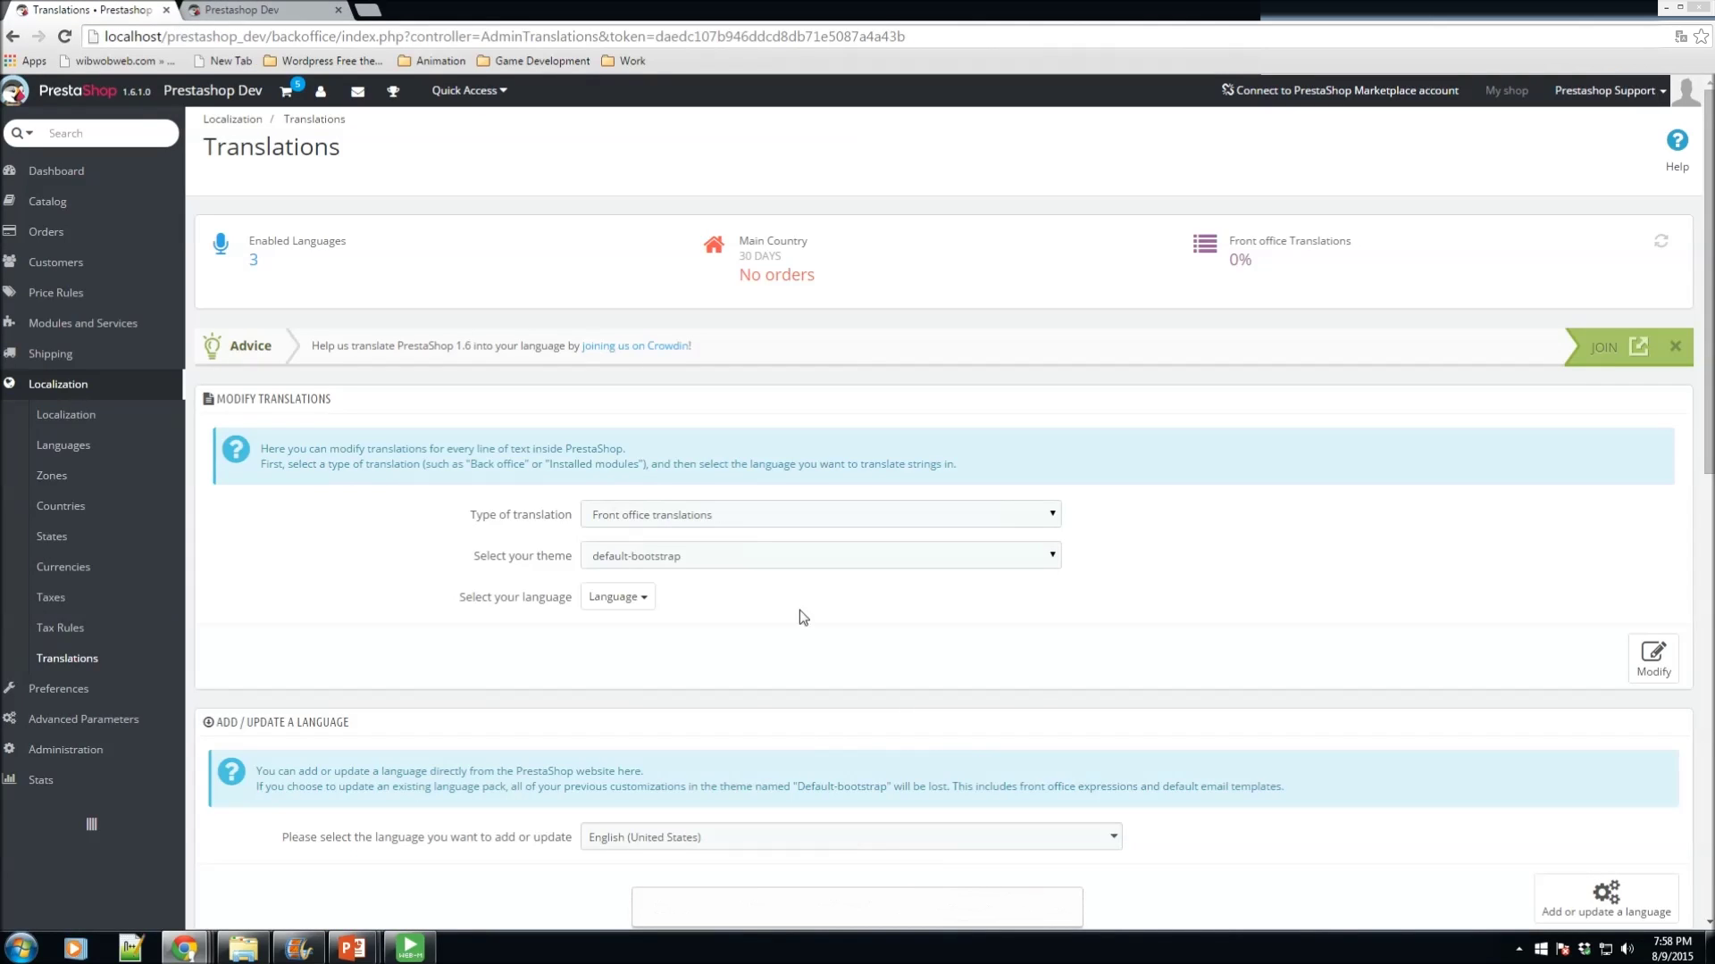
drag(344, 402, 207, 402)
click(379, 422)
scroll(416, 568, down, 2)
click(661, 340)
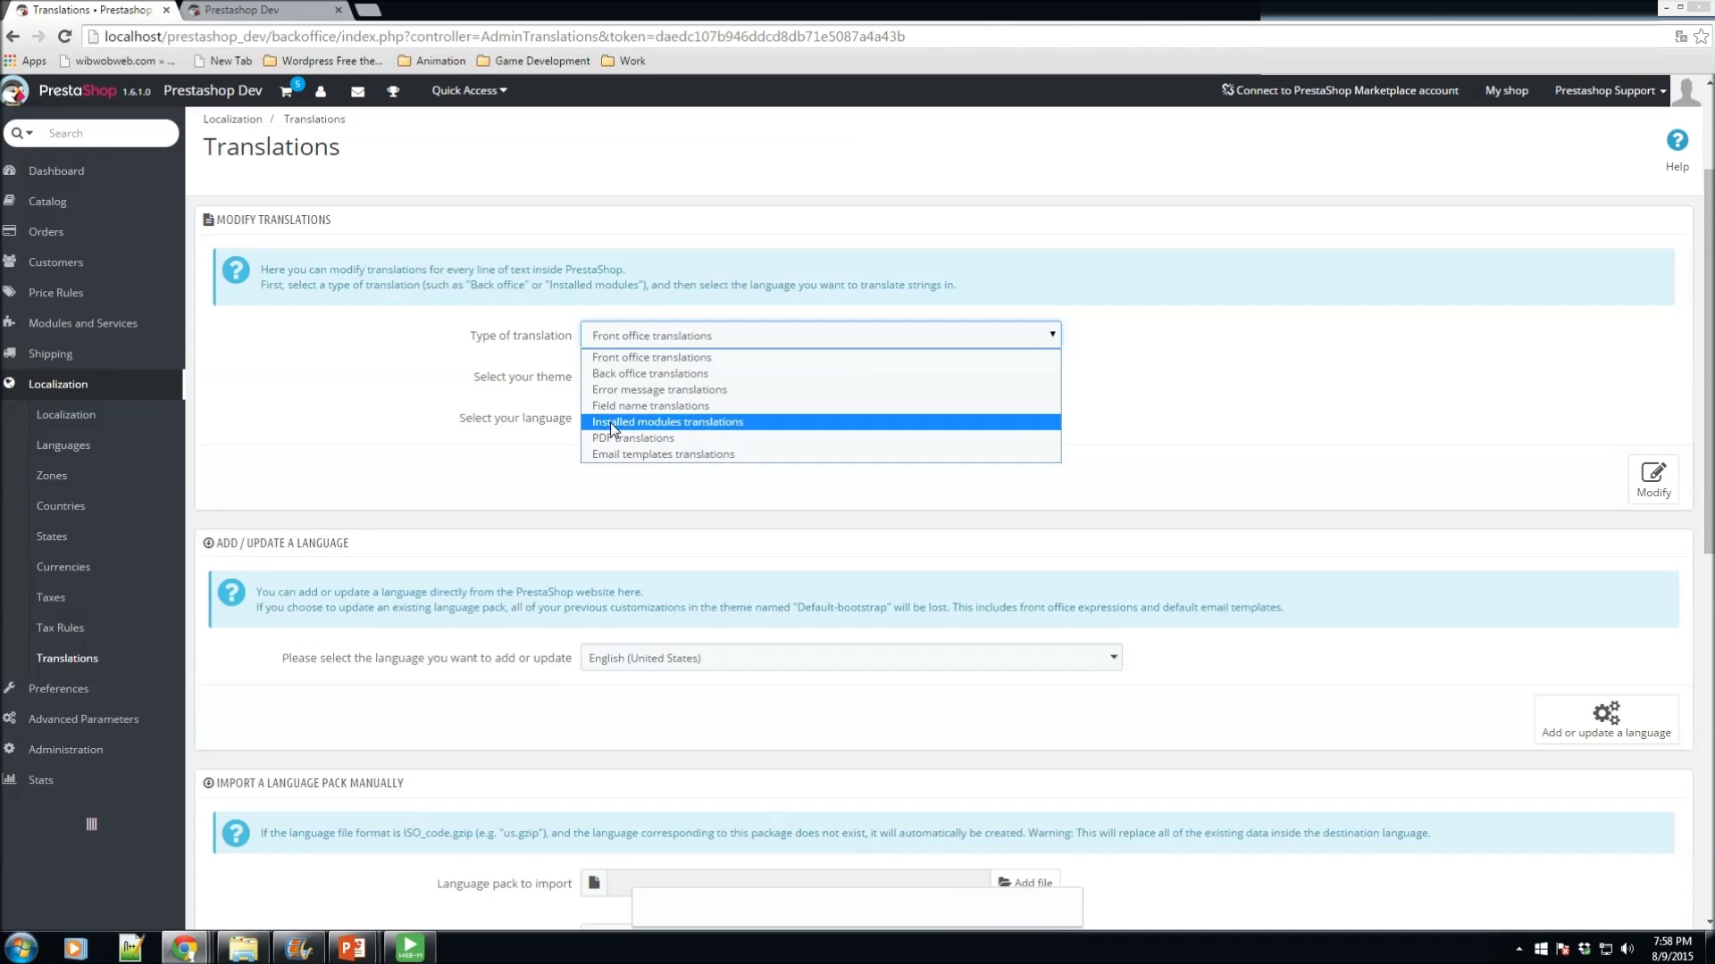
click(614, 356)
click(614, 377)
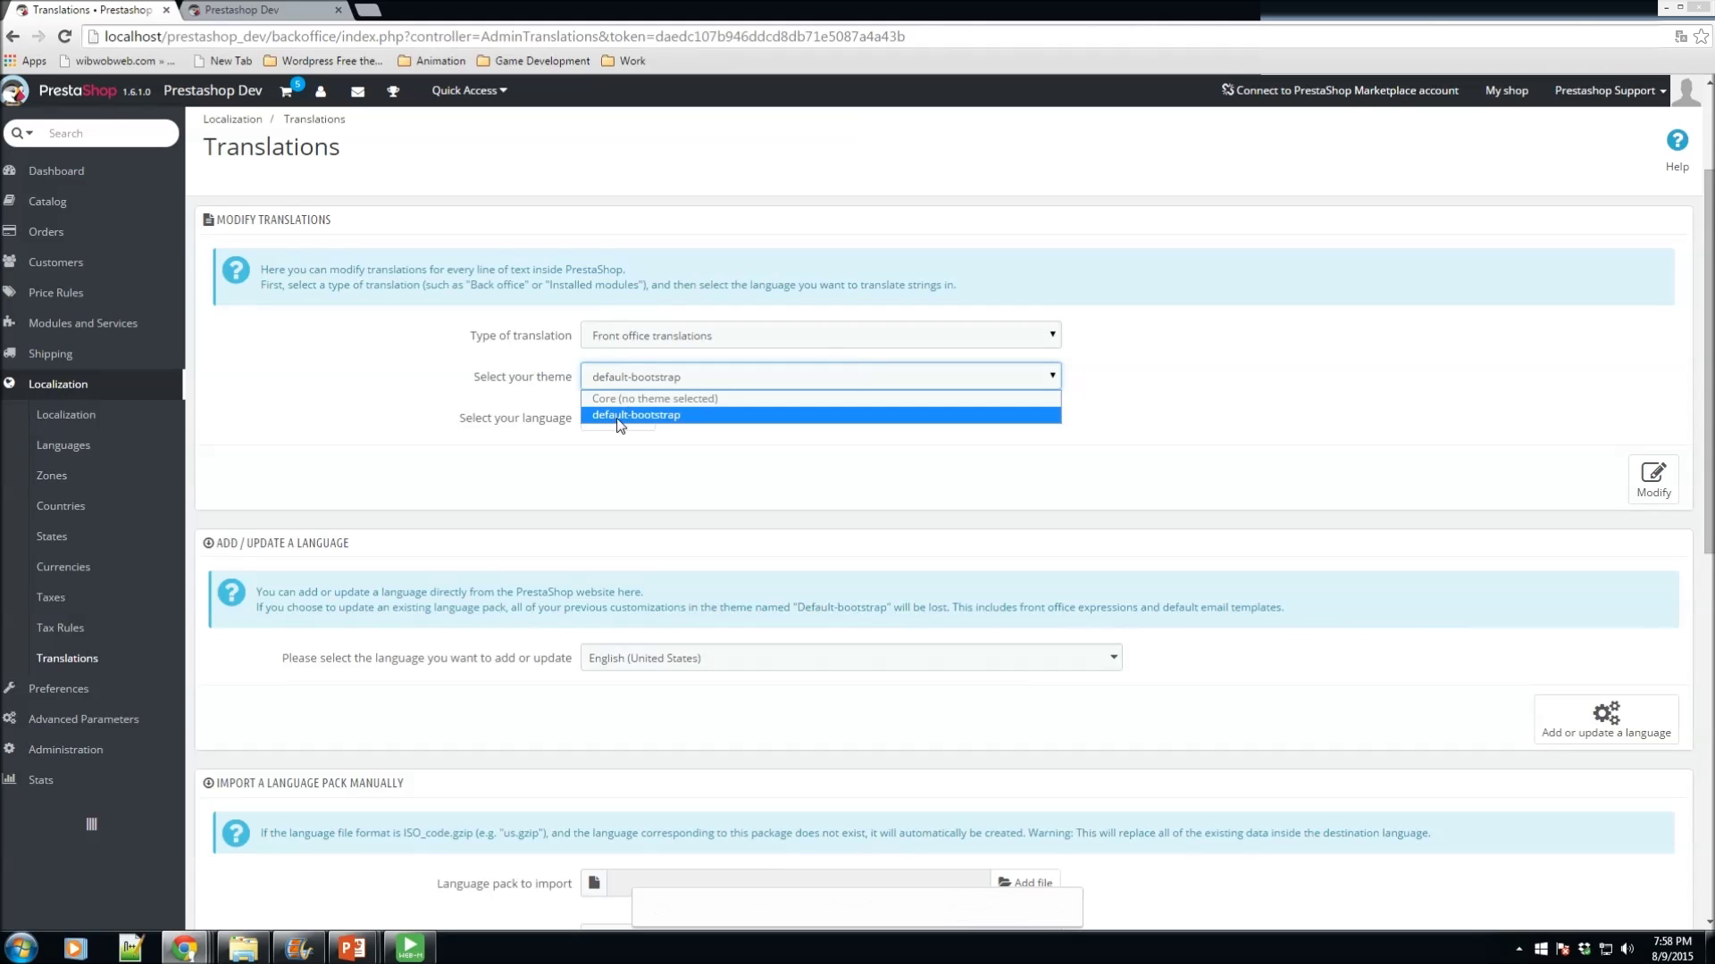
click(629, 413)
click(616, 417)
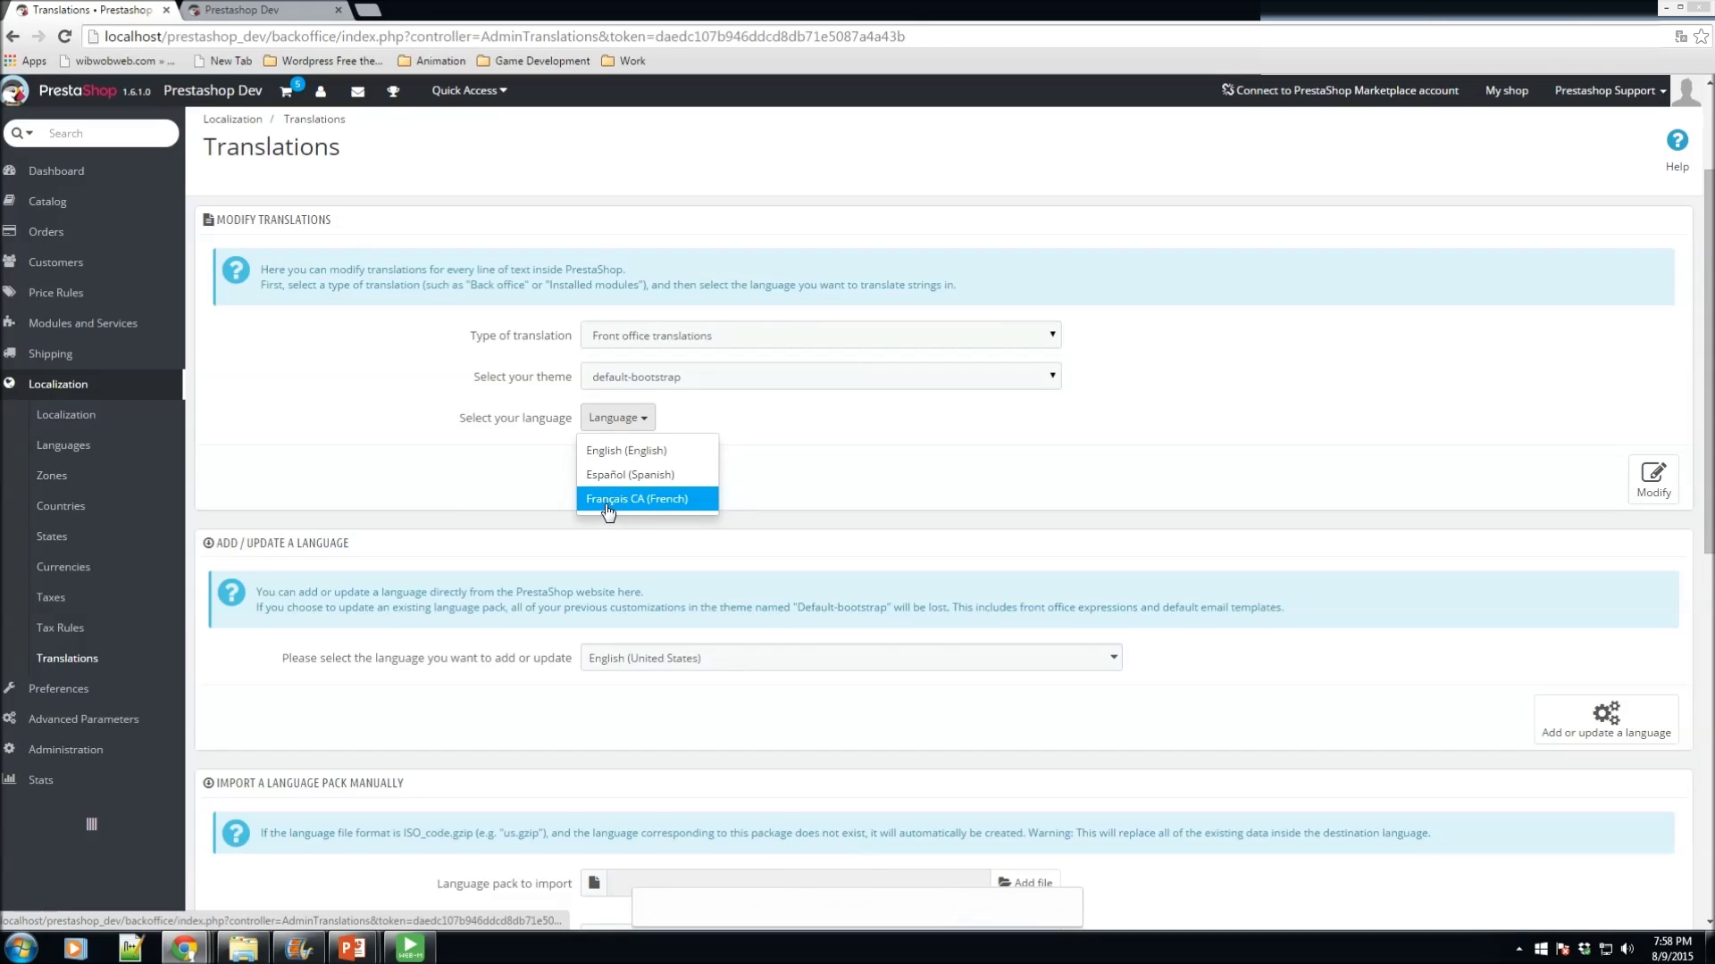
click(607, 501)
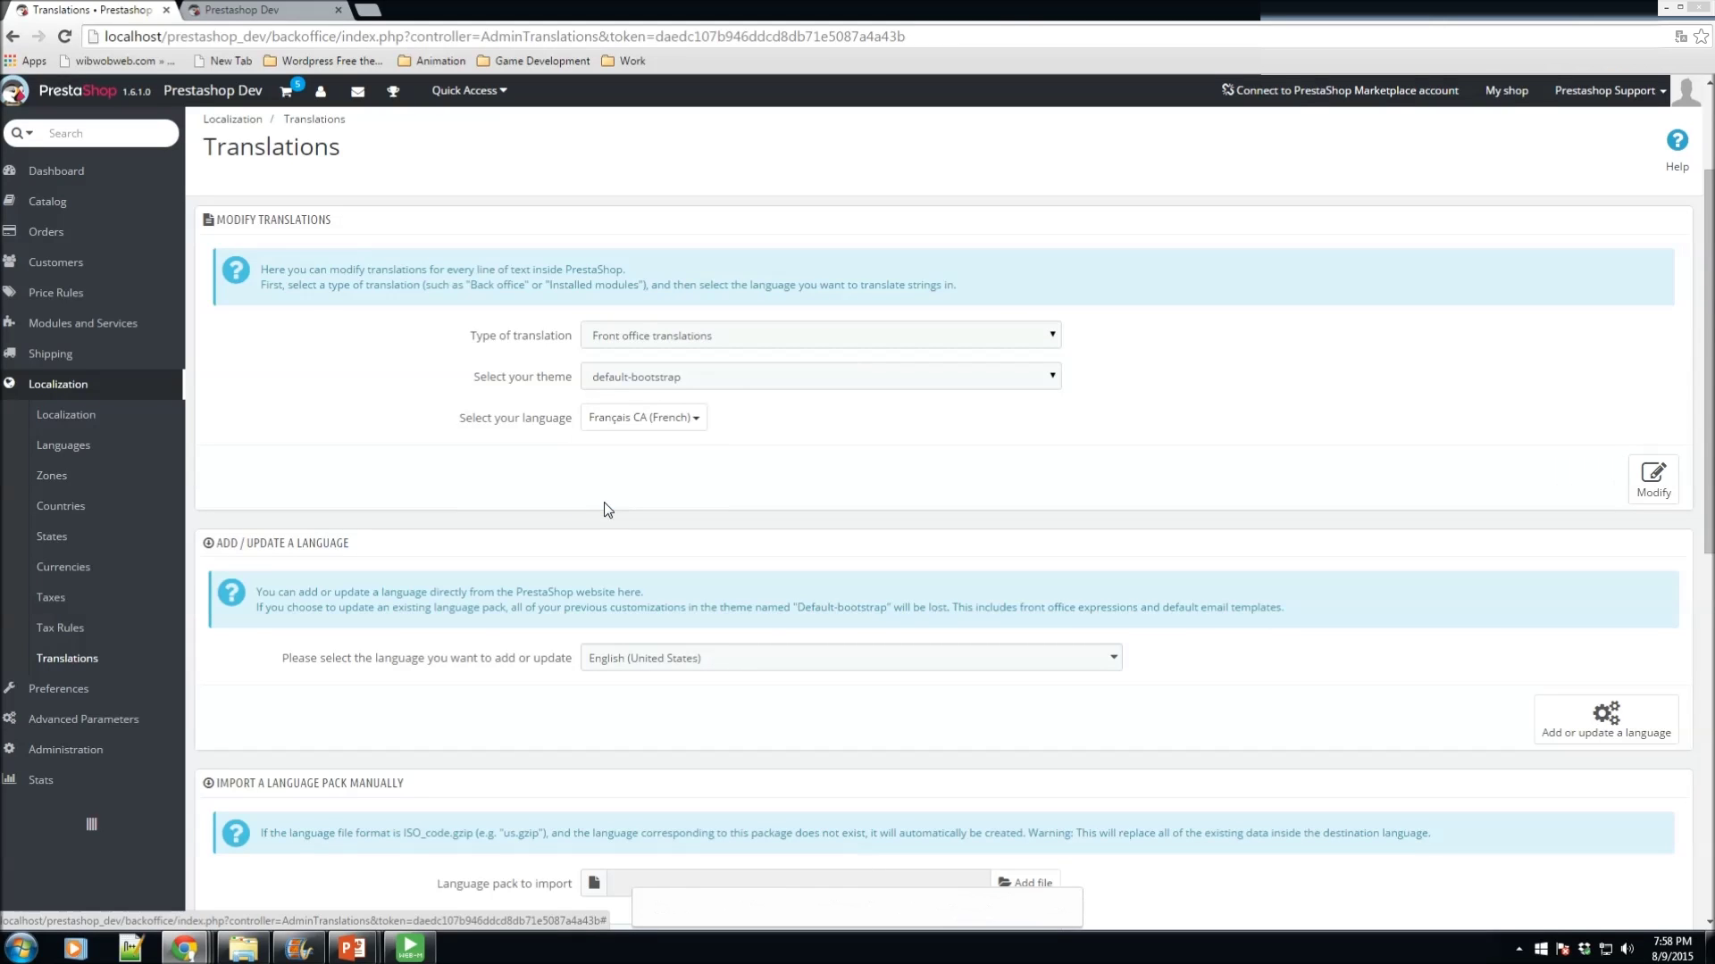
click(1639, 498)
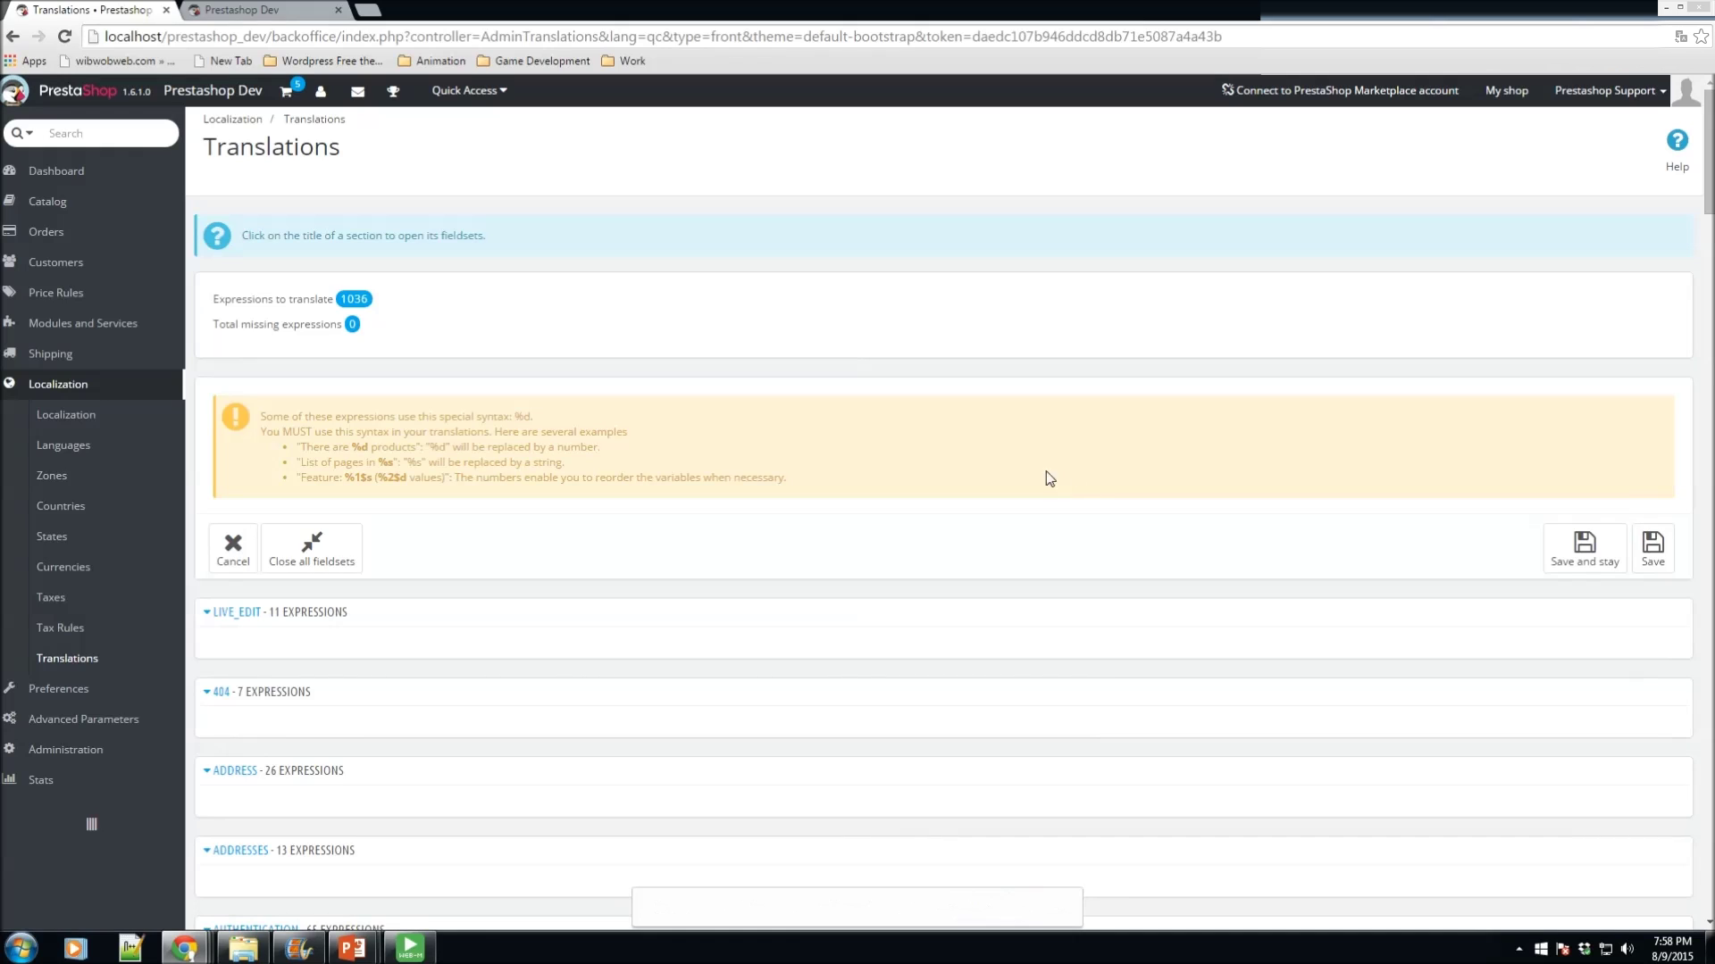
Step: Look through the front office translation sections, including the LIVE_EDIT expressions and their French translations
scroll(507, 408, down, 4)
click(217, 256)
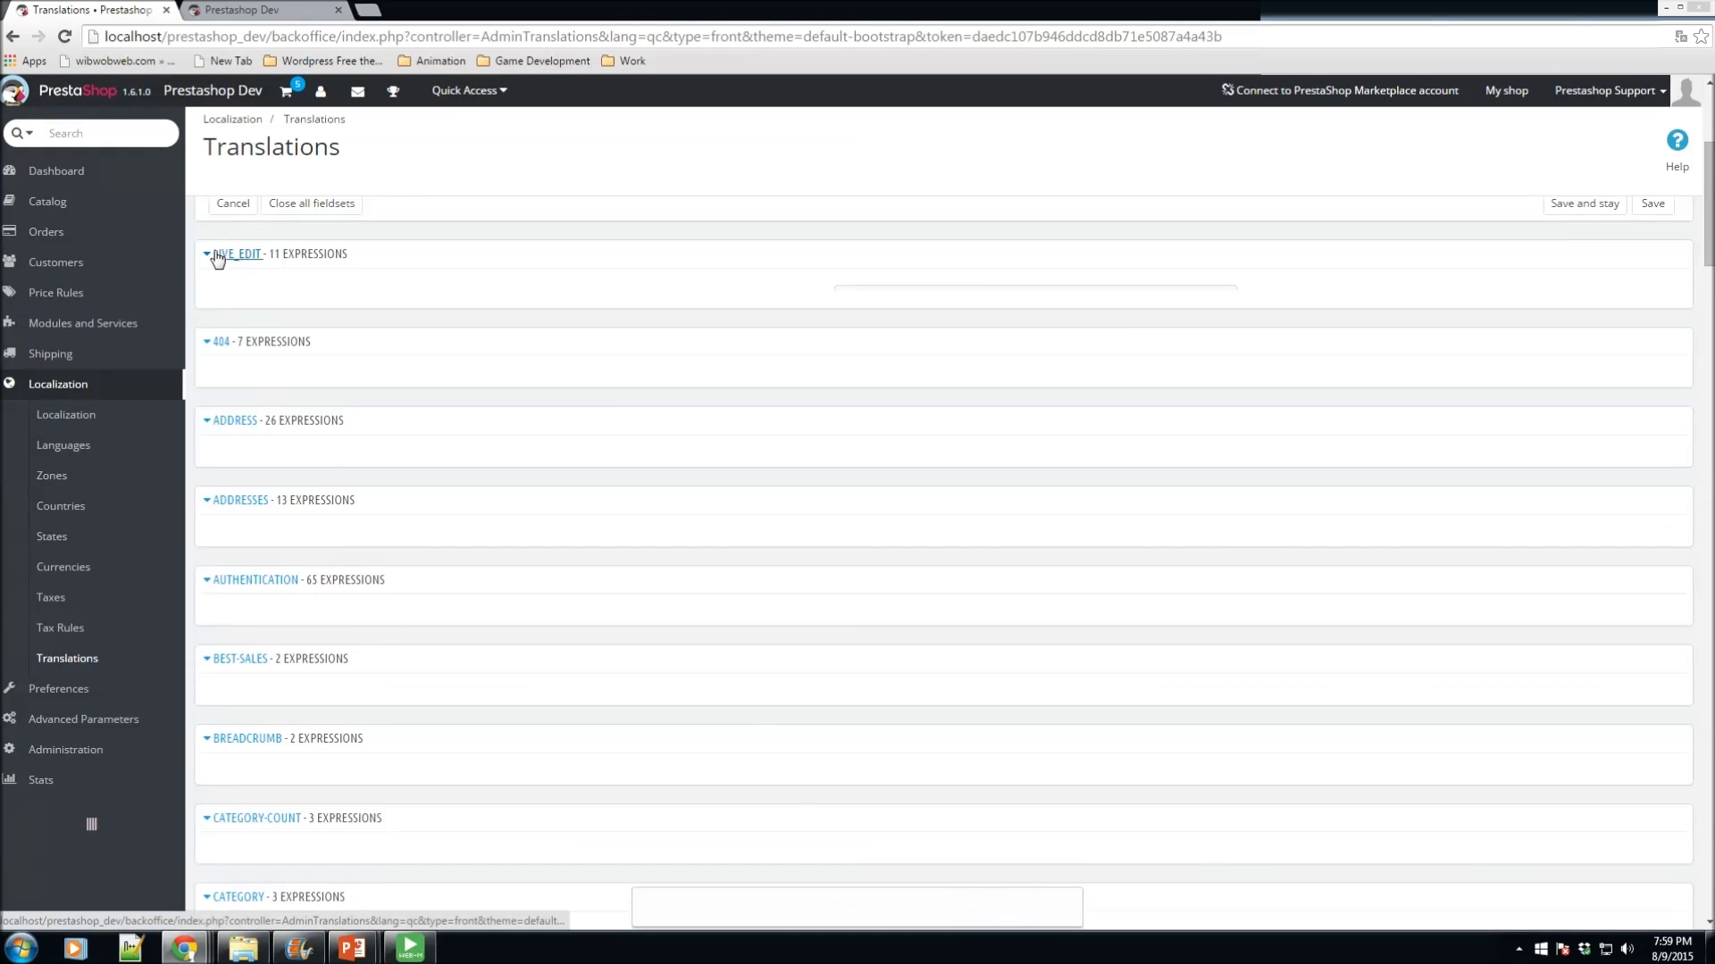
click(217, 255)
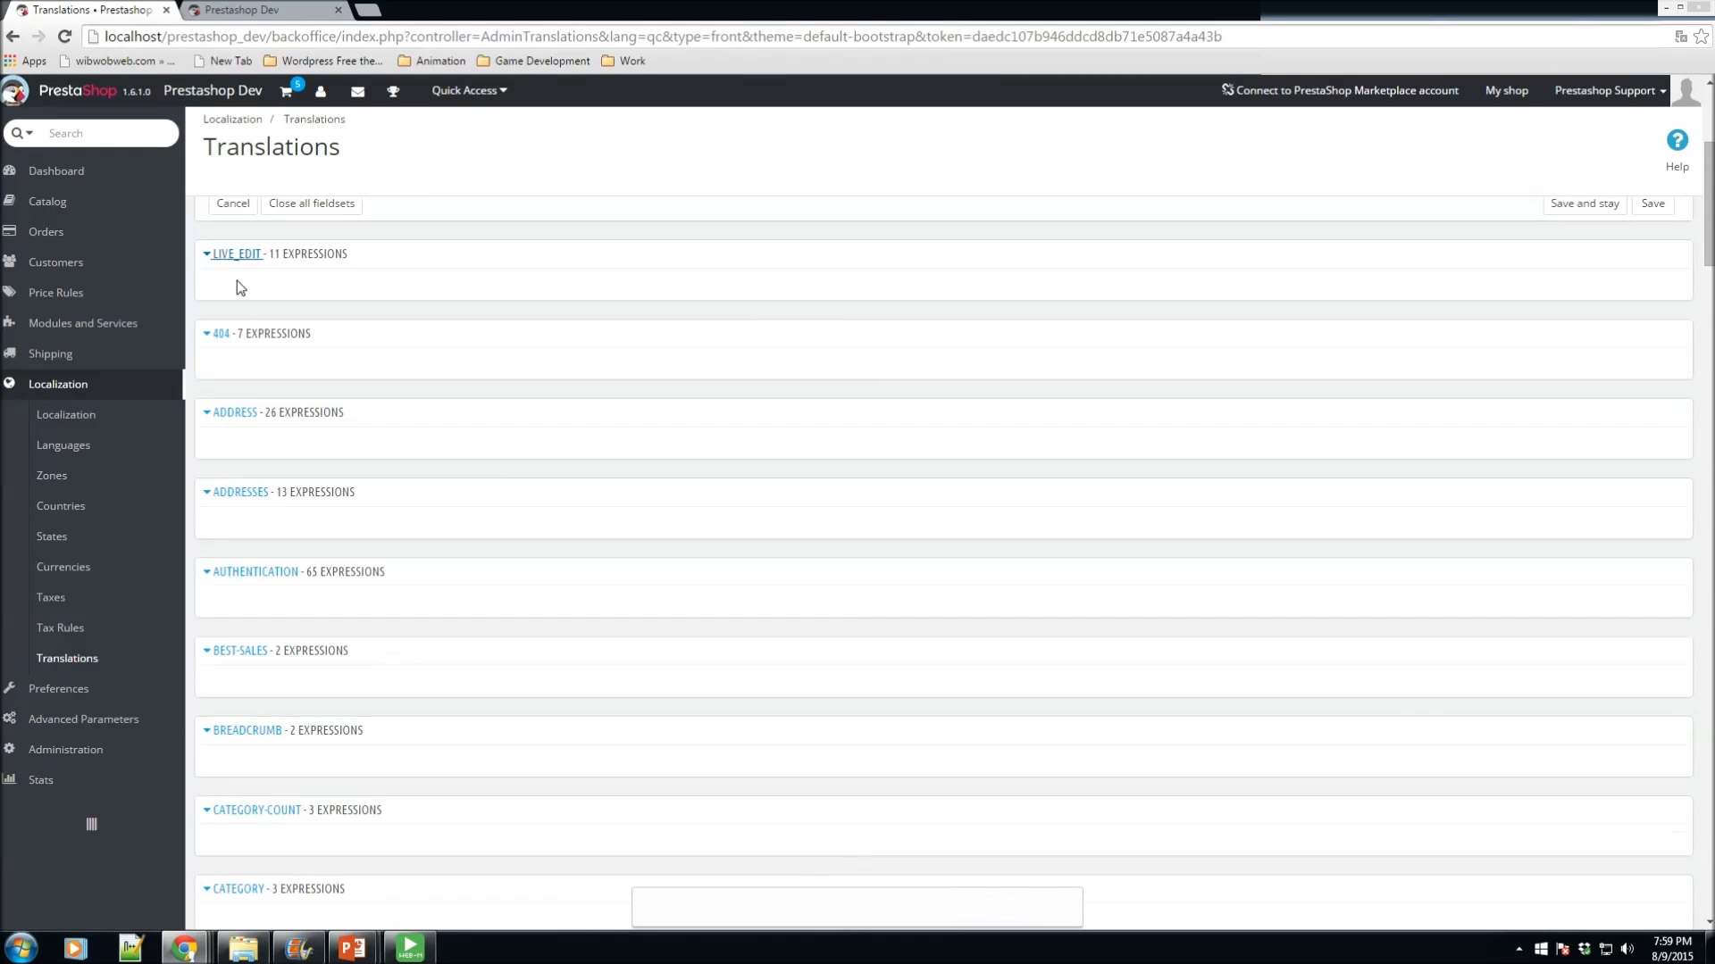
scroll(246, 384, up, 1)
click(238, 346)
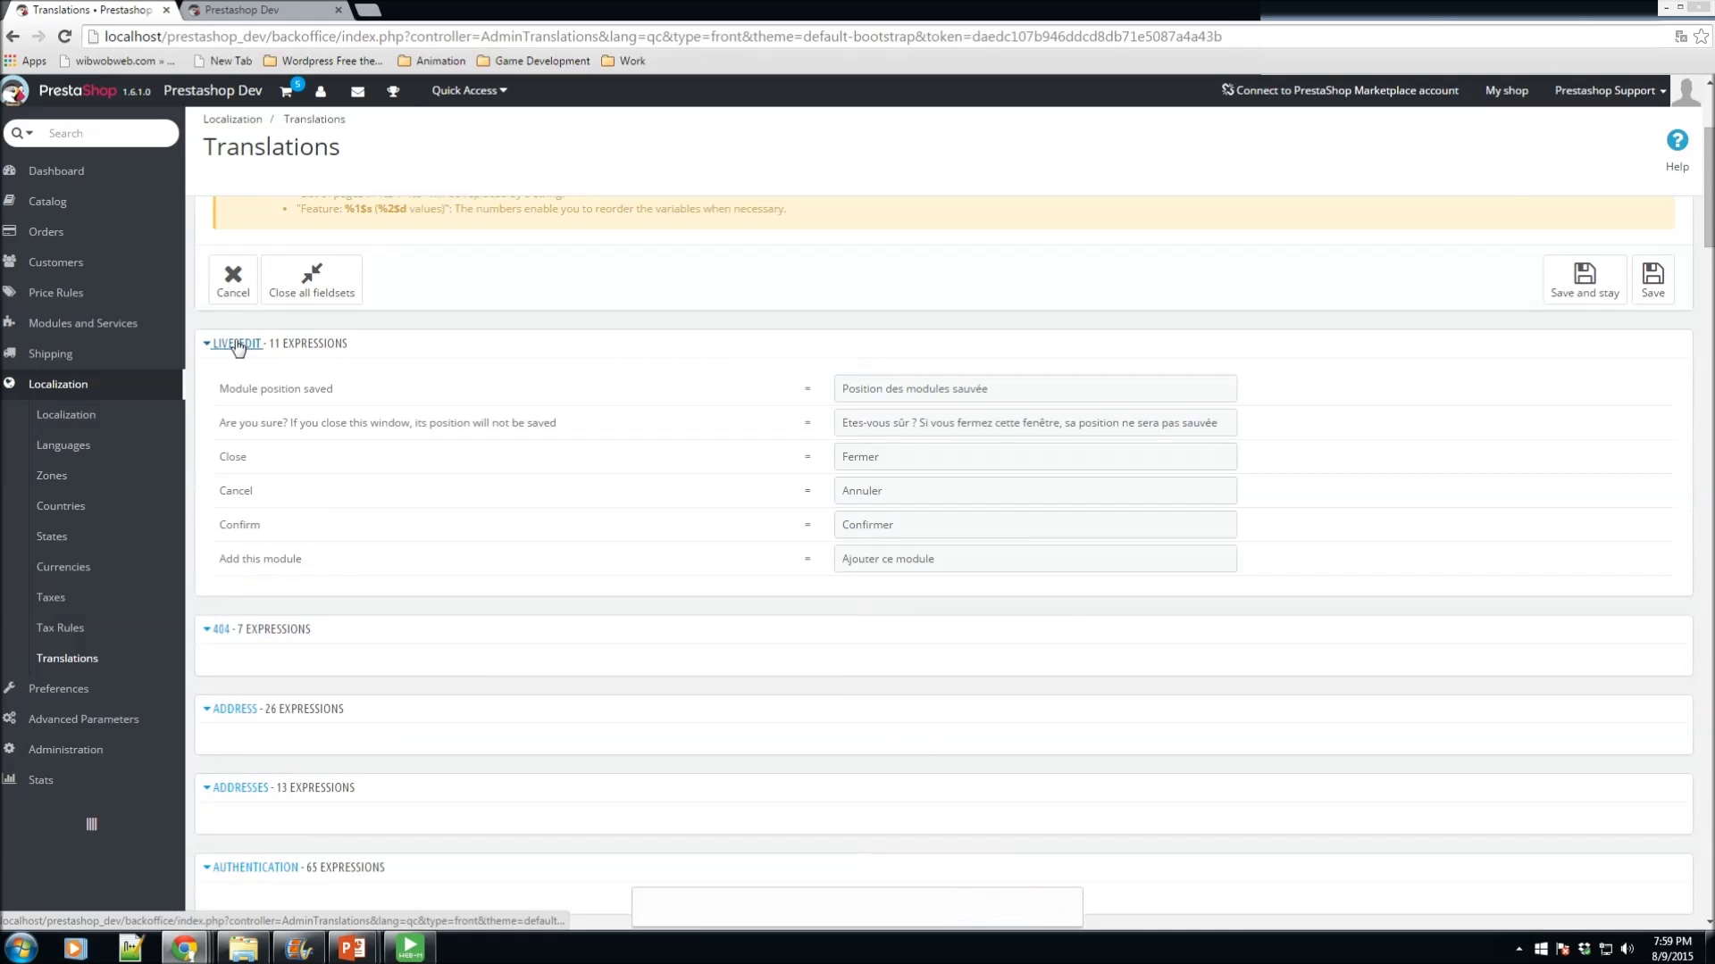
click(238, 346)
drag(342, 344, 211, 344)
drag(252, 425, 207, 425)
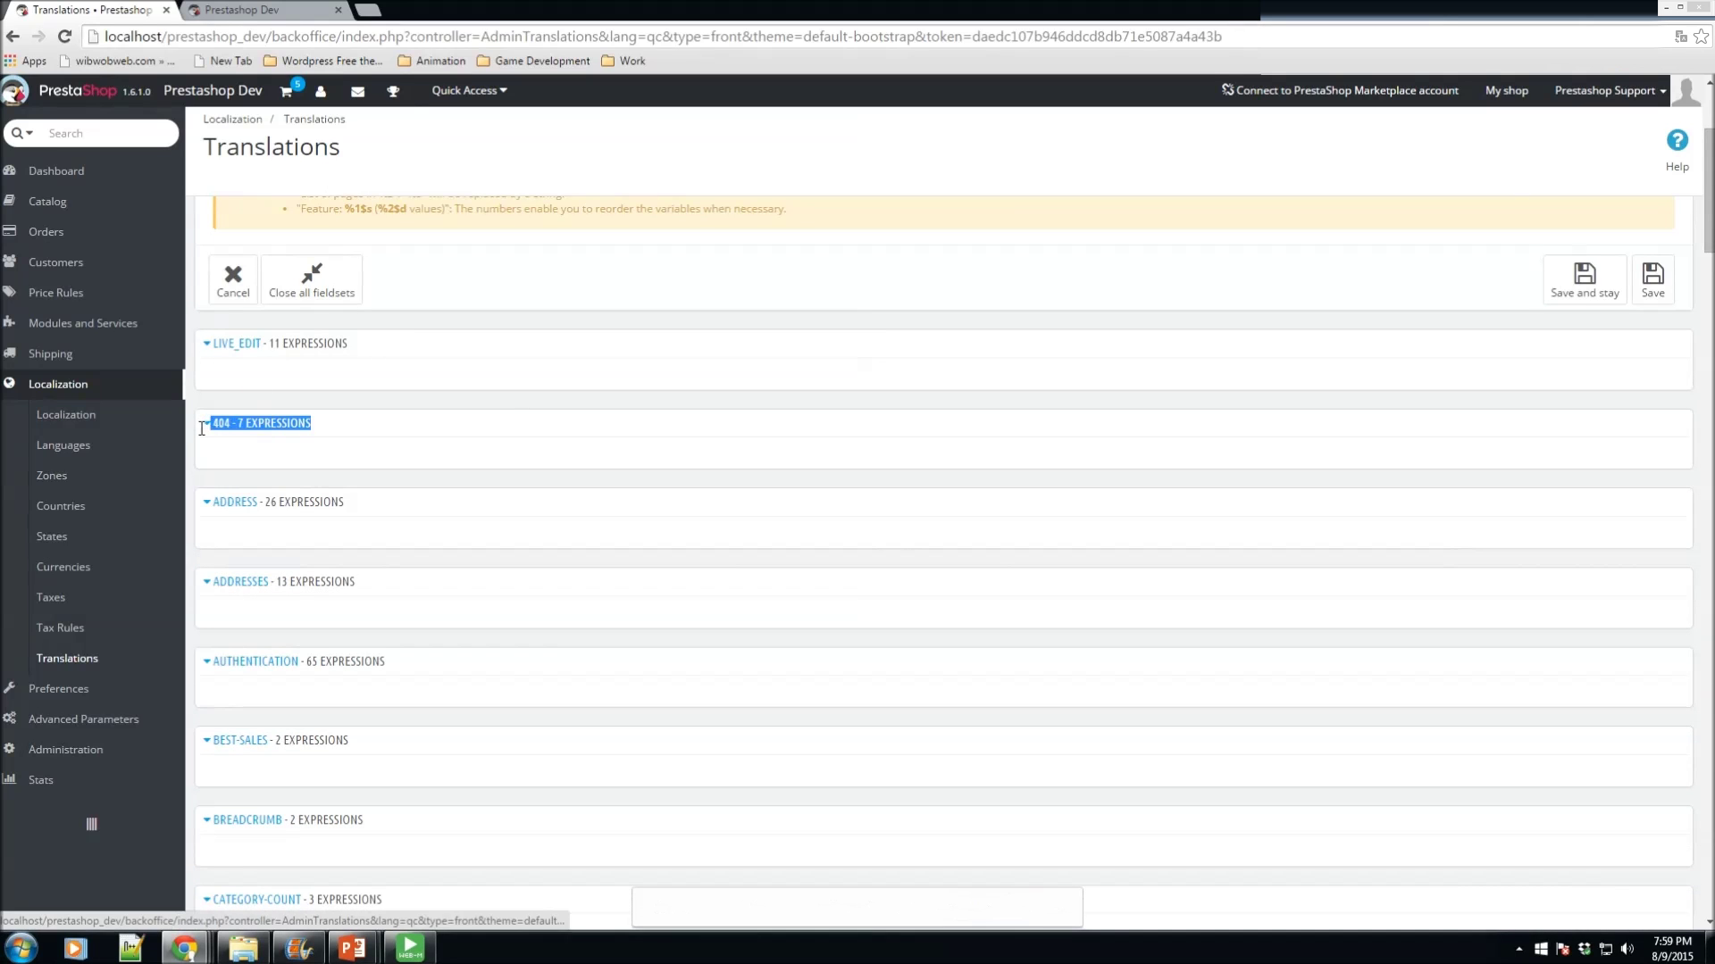
drag(347, 510, 205, 511)
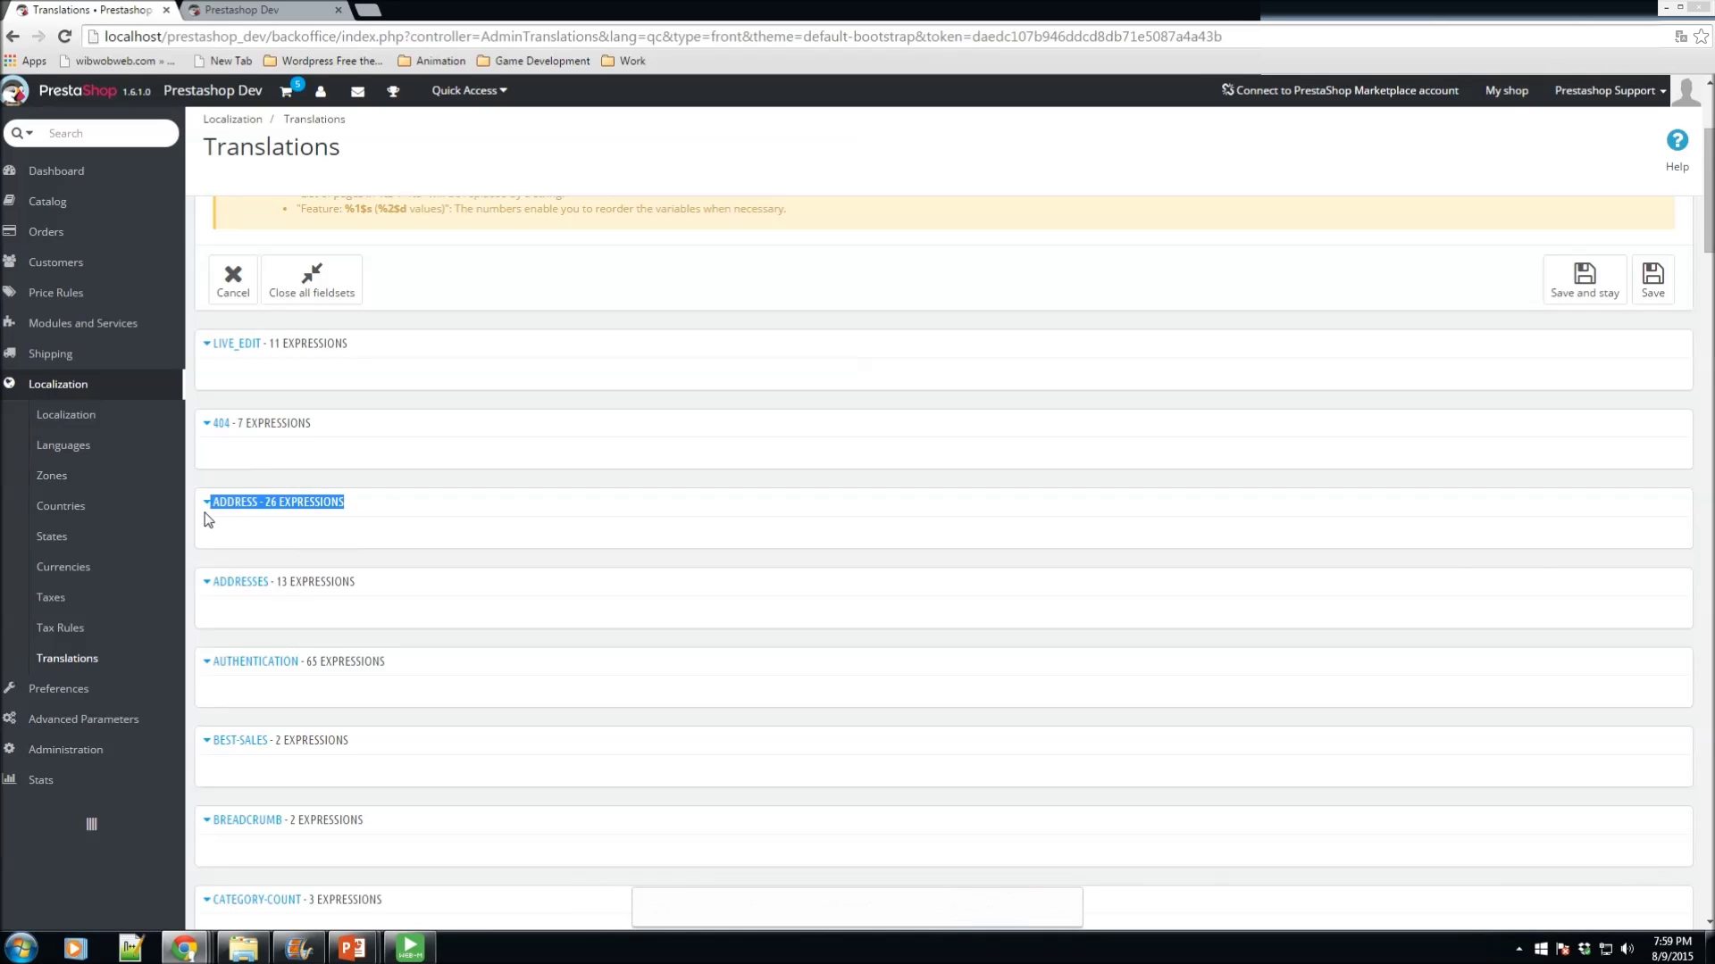
click(347, 507)
scroll(256, 543, down, 5)
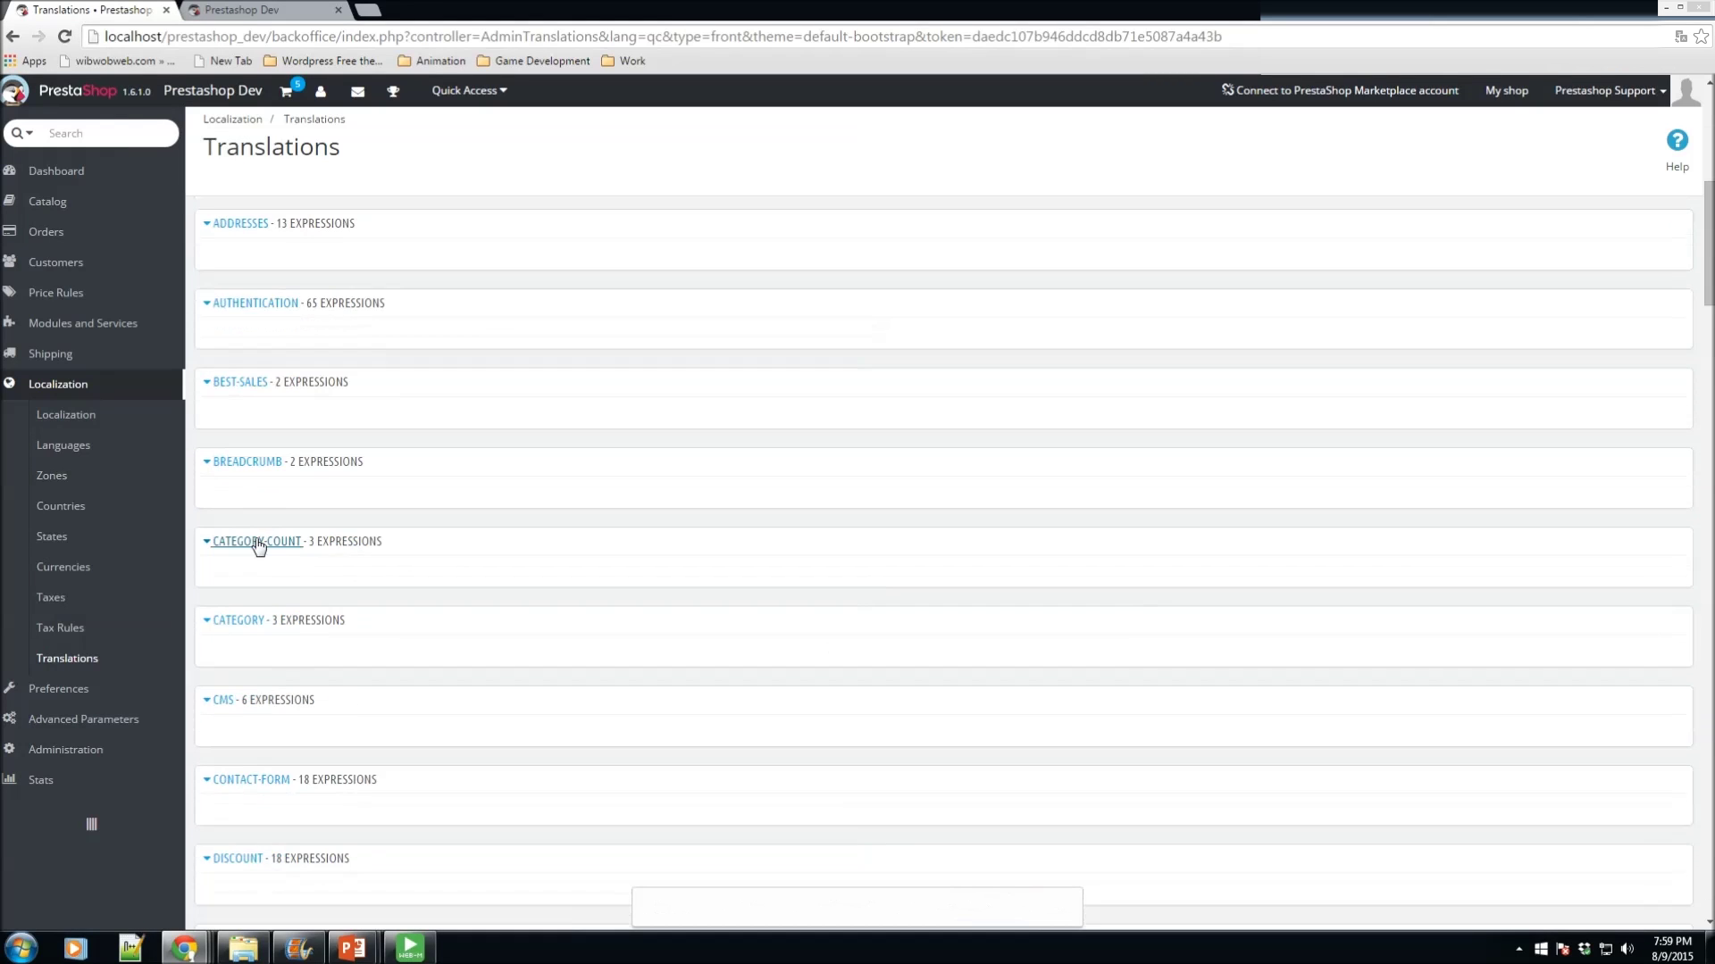
scroll(256, 543, up, 8)
scroll(261, 564, down, 4)
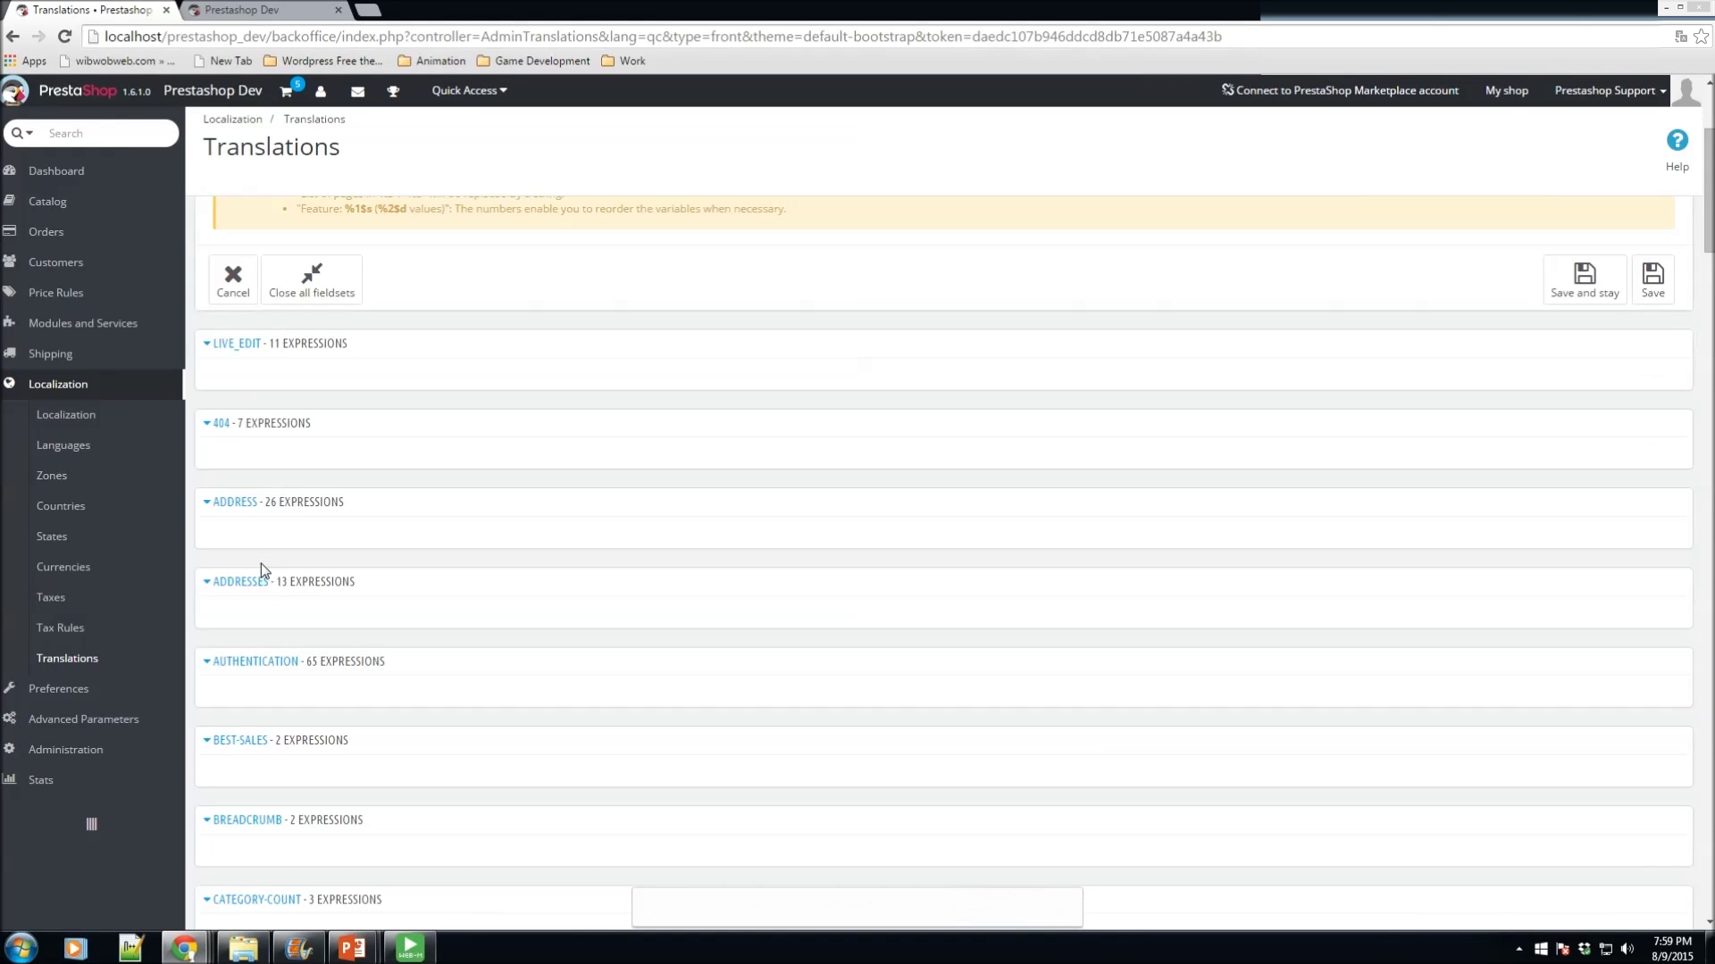
Step: Expand the 404 expressions and load the nonexistent shop page localhost/prestashop_dev/asdadsa to compare its French error texts with them
click(220, 424)
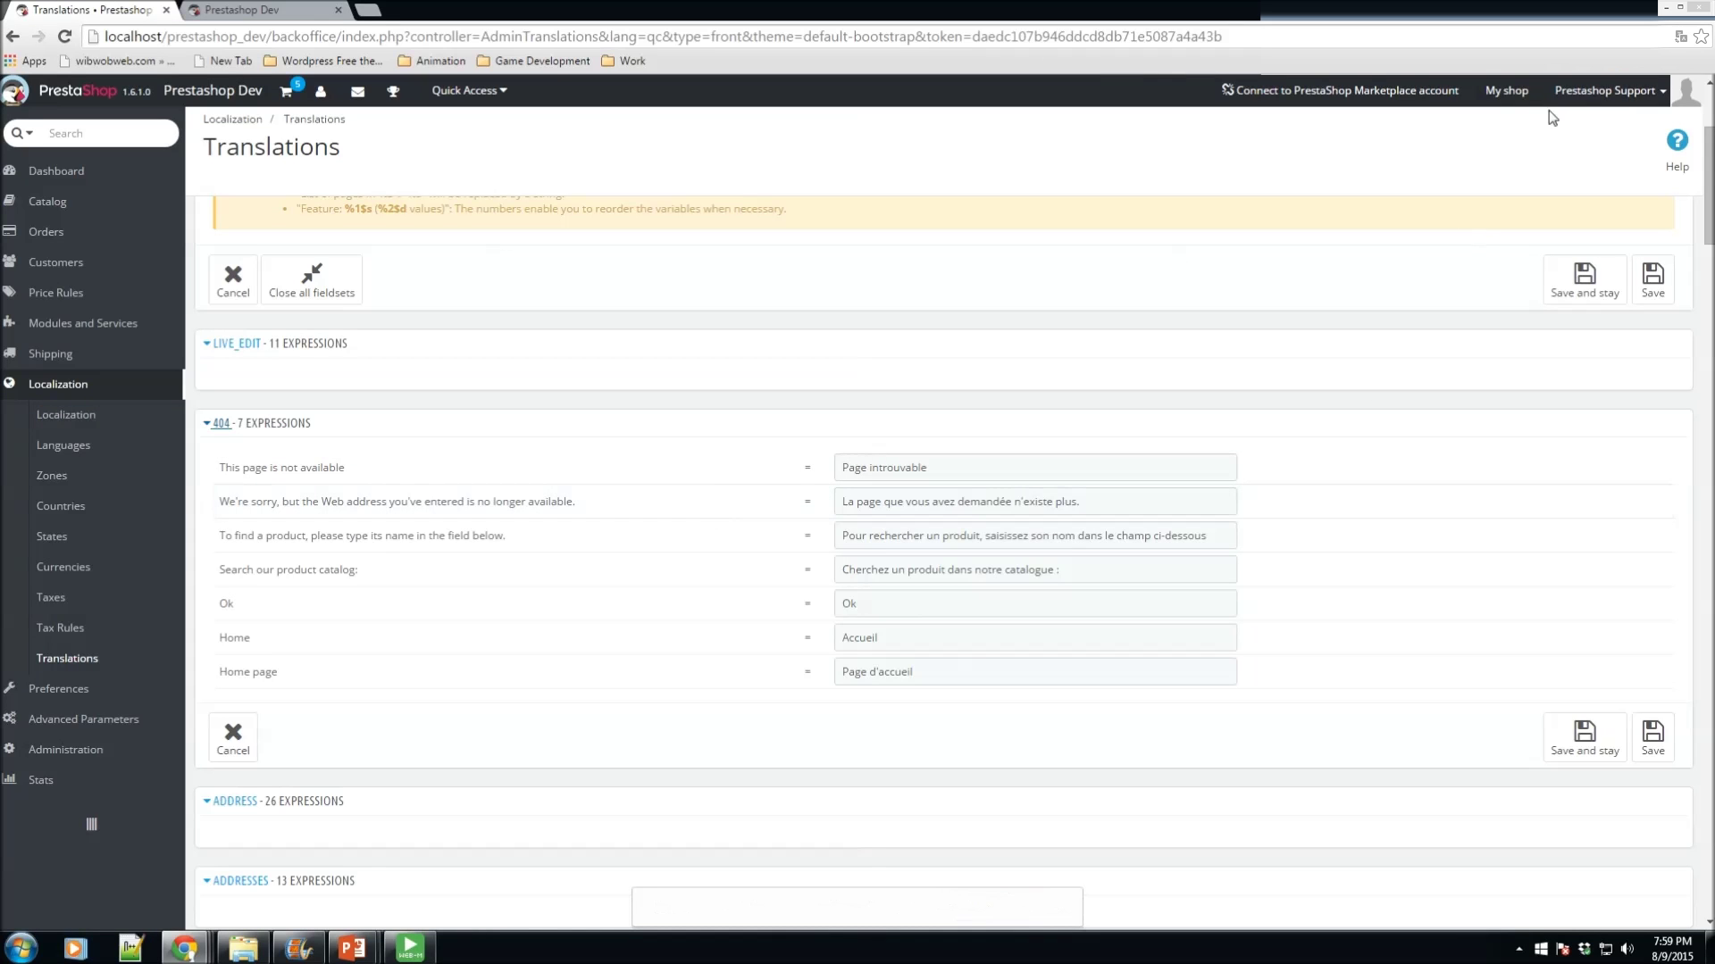
click(1515, 96)
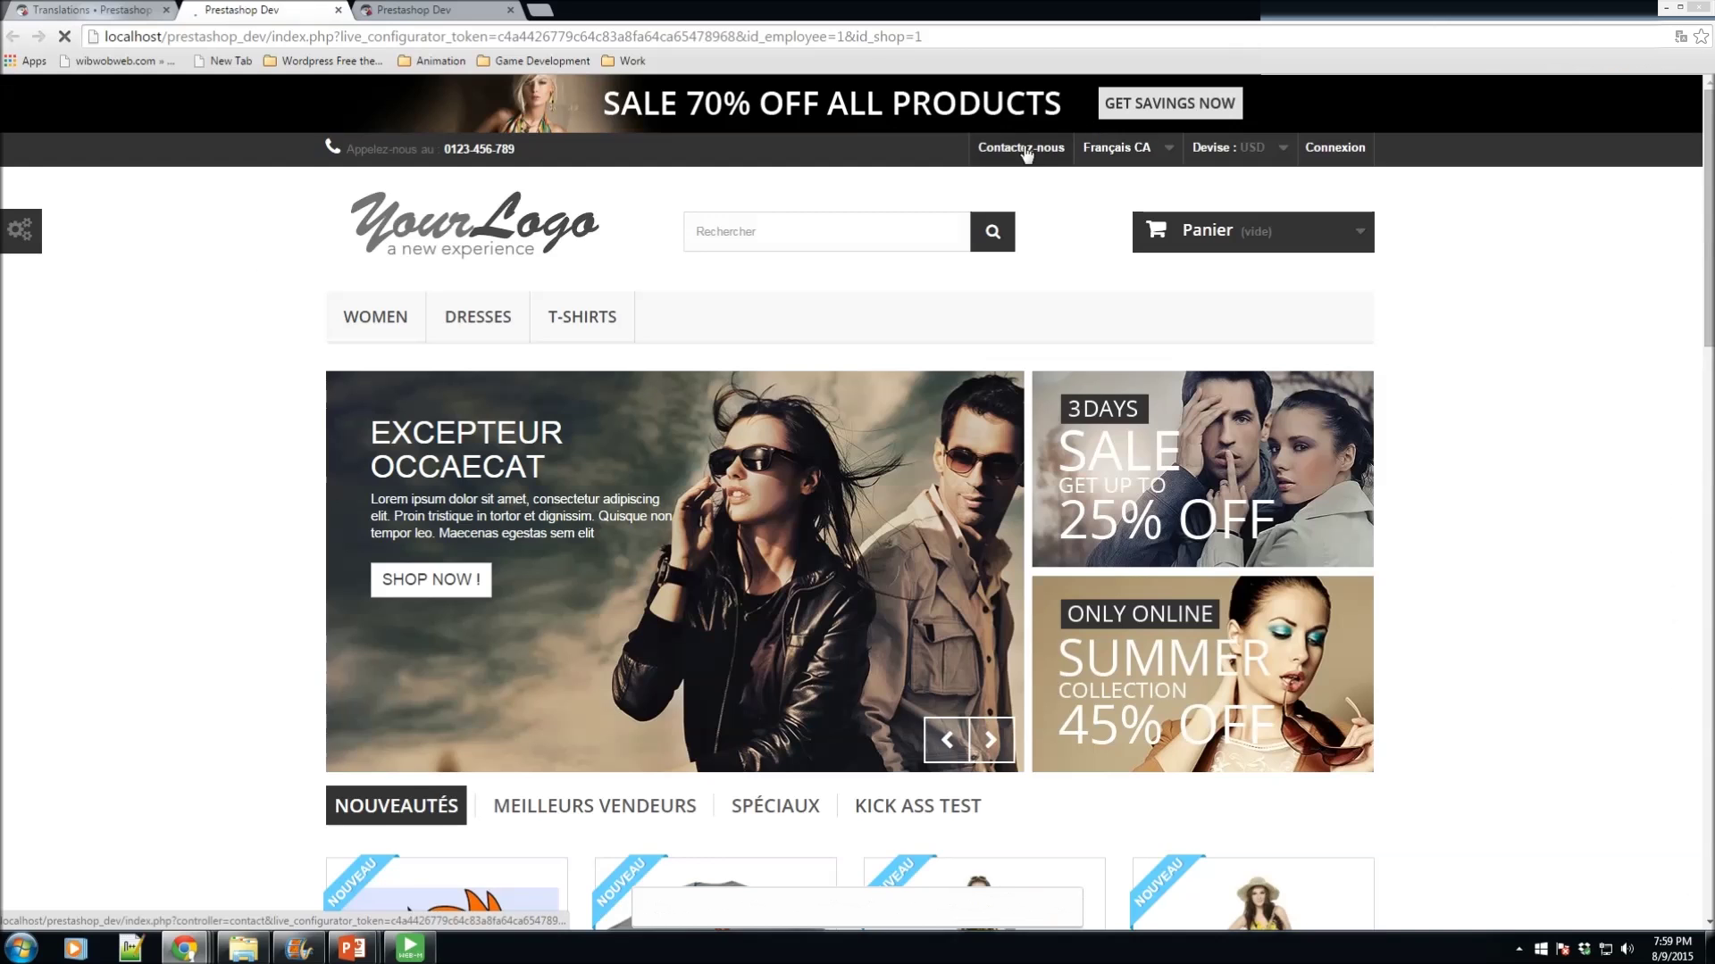
drag(272, 36, 921, 36)
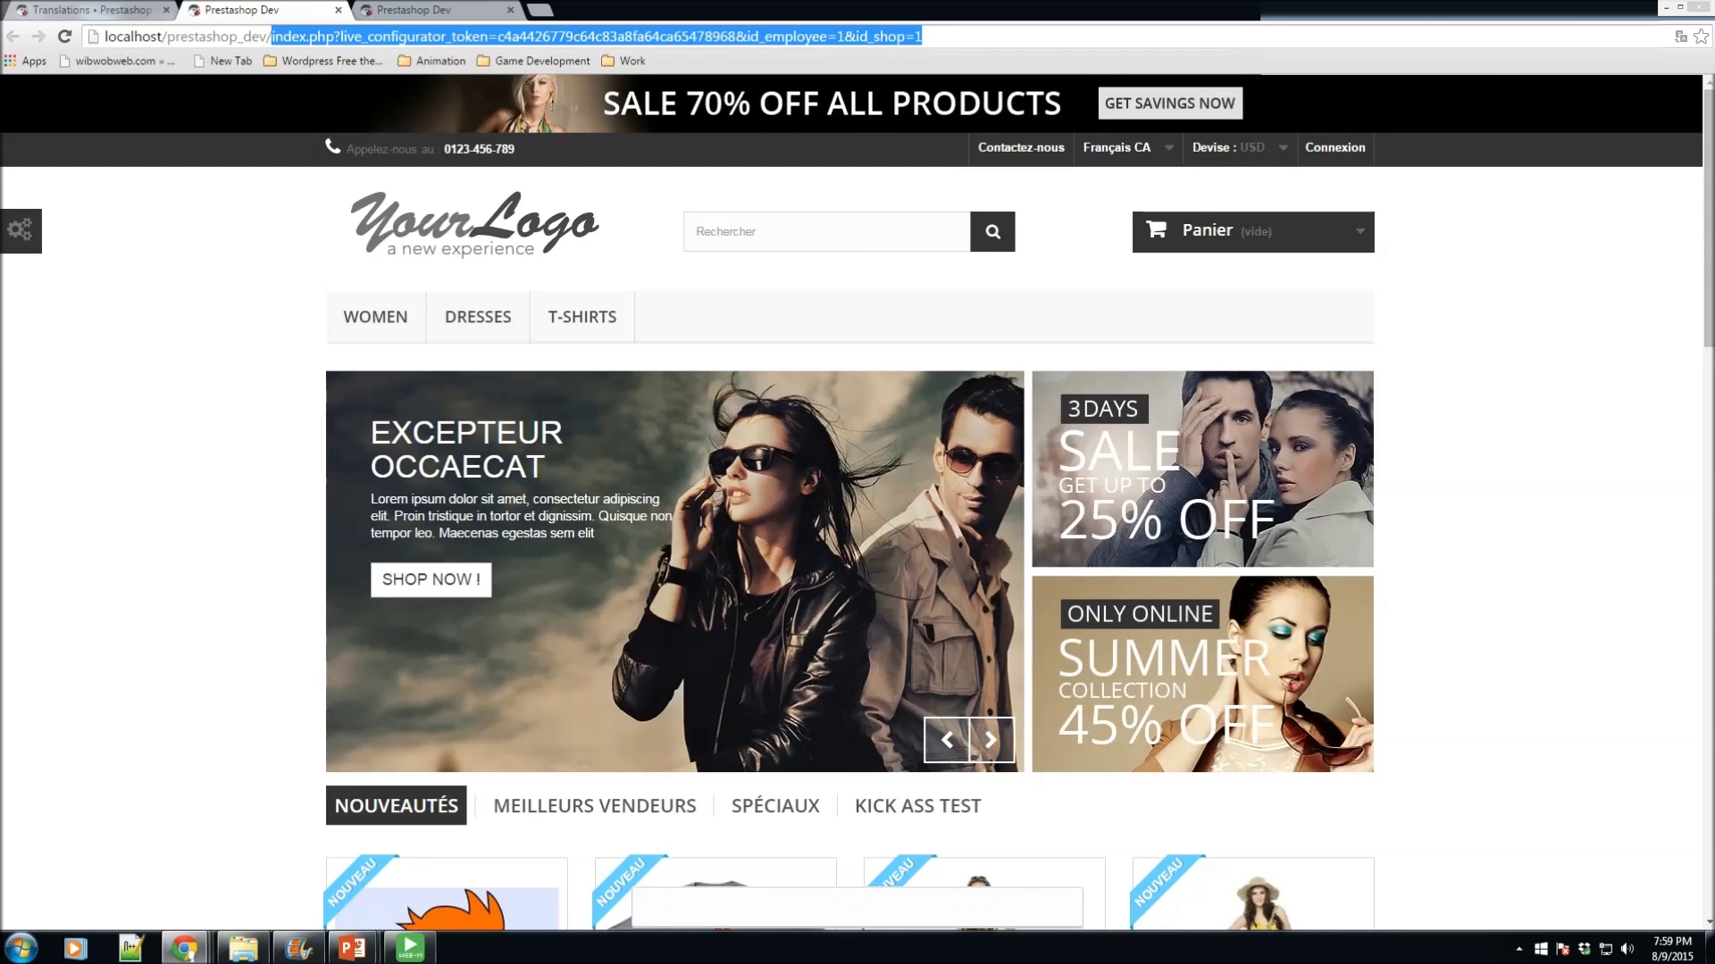
text(asdadsa)
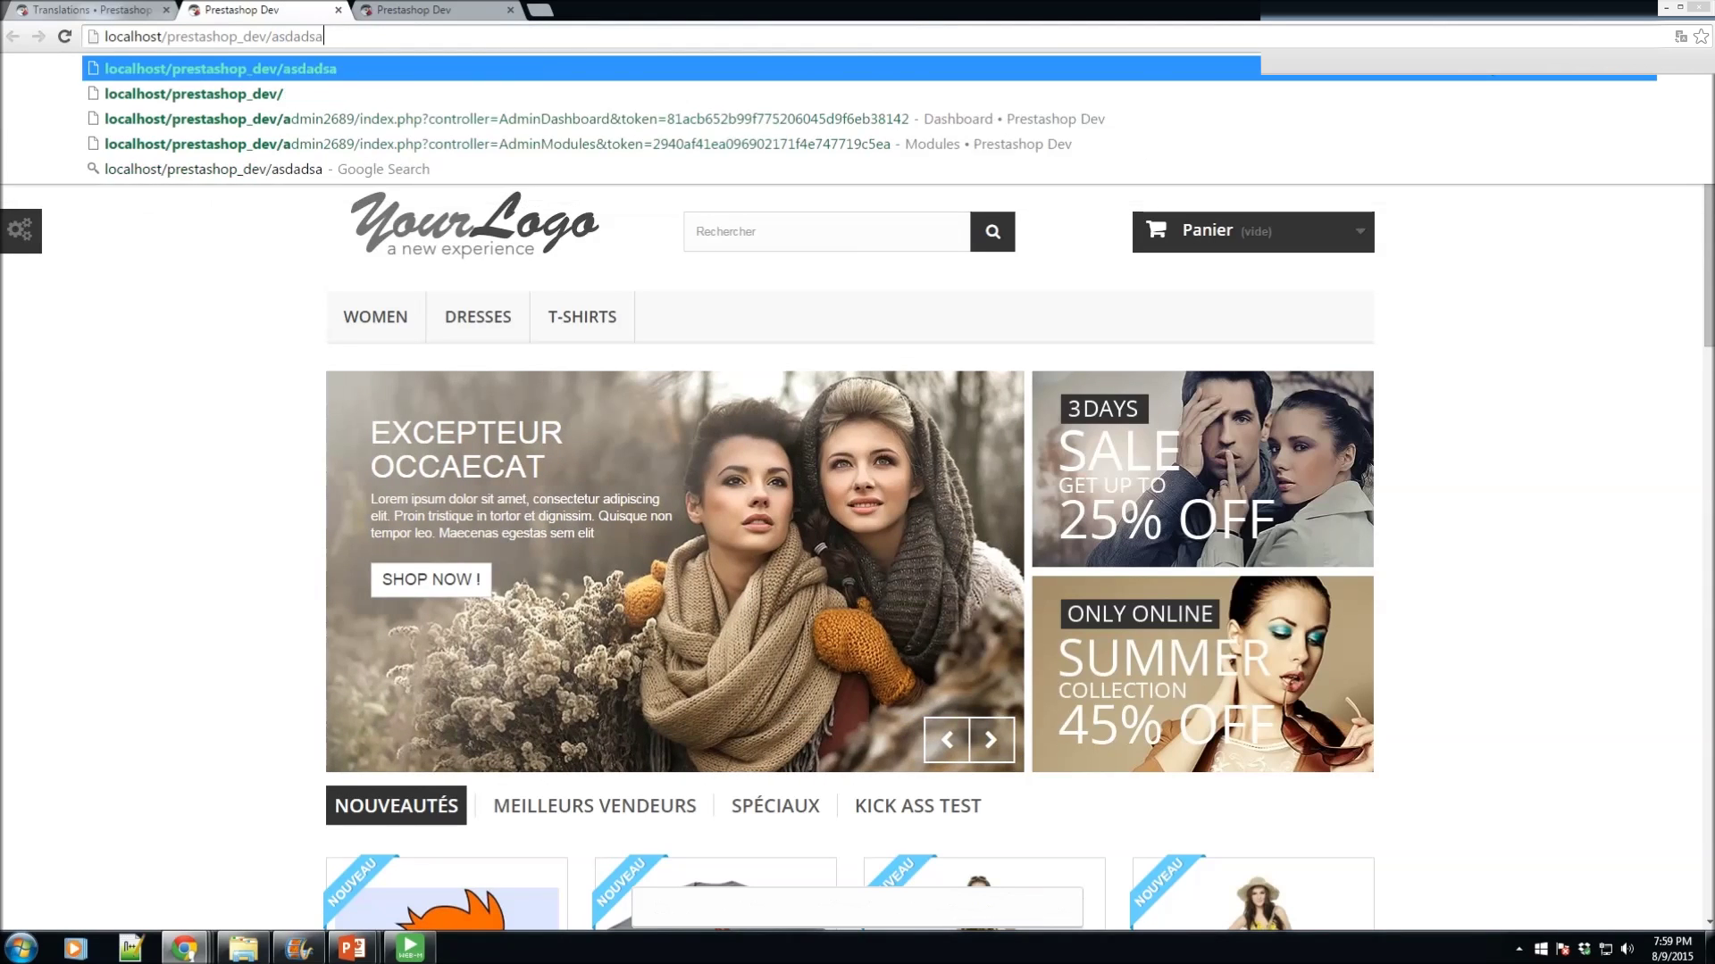
key(Return)
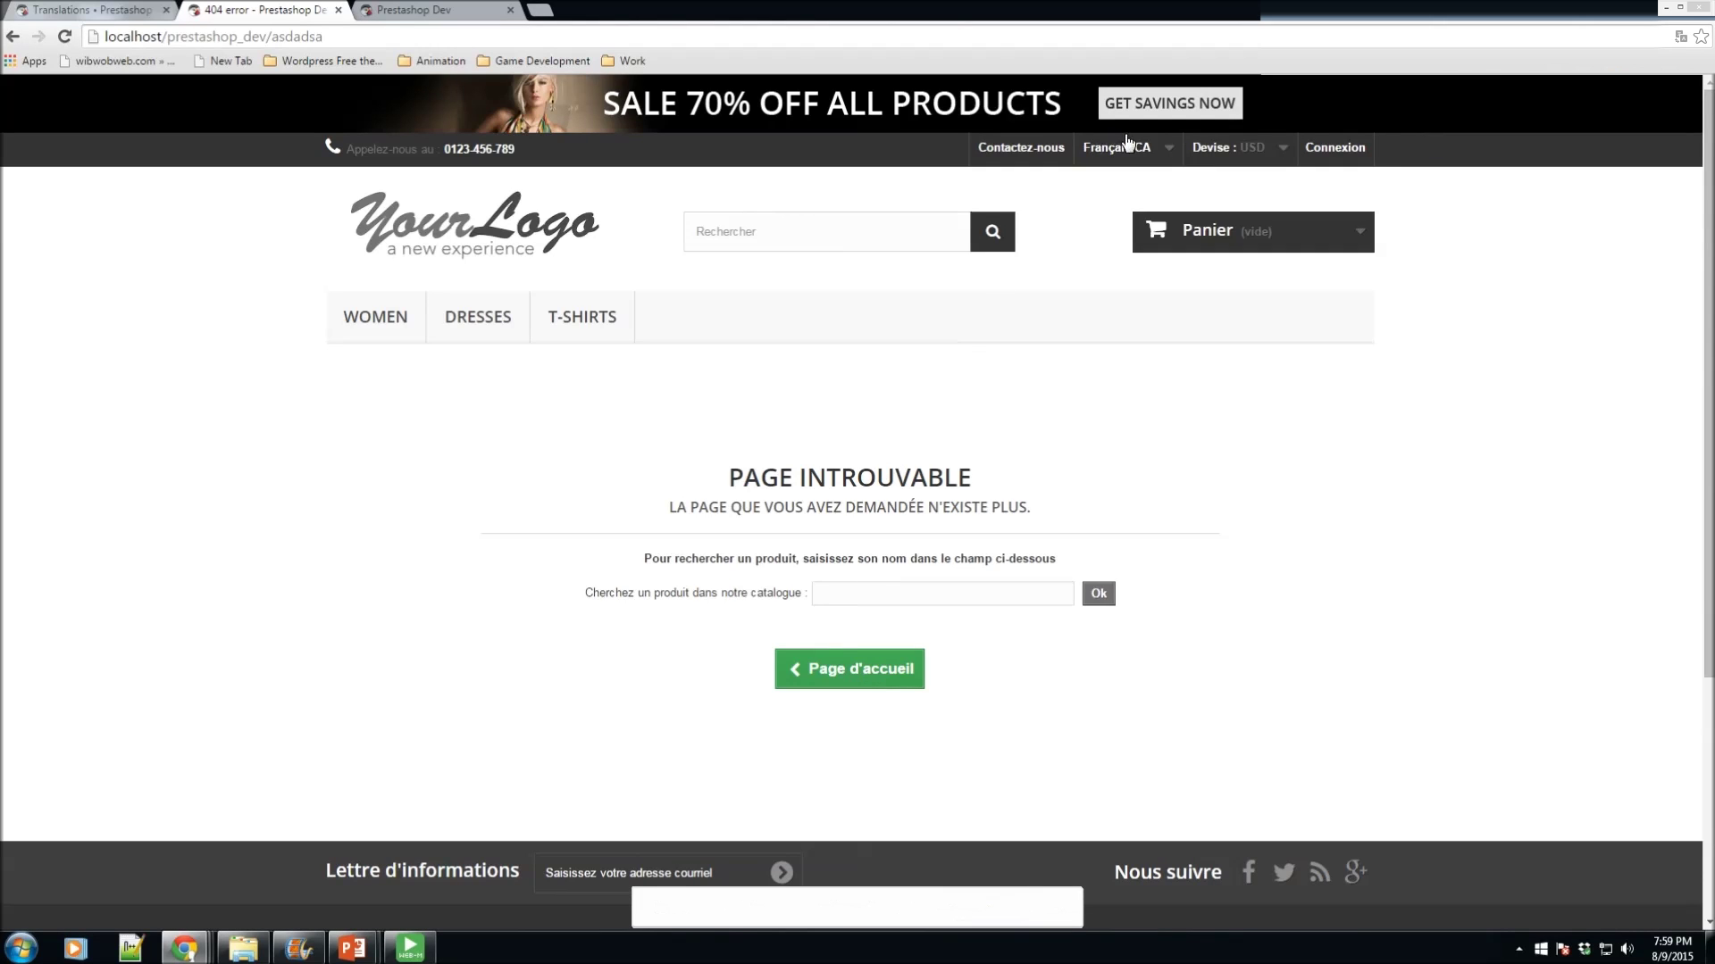
mouse_move(724, 483)
mouse_down()
mouse_move(983, 482)
mouse_move(726, 482)
mouse_up()
click(950, 474)
click(119, 9)
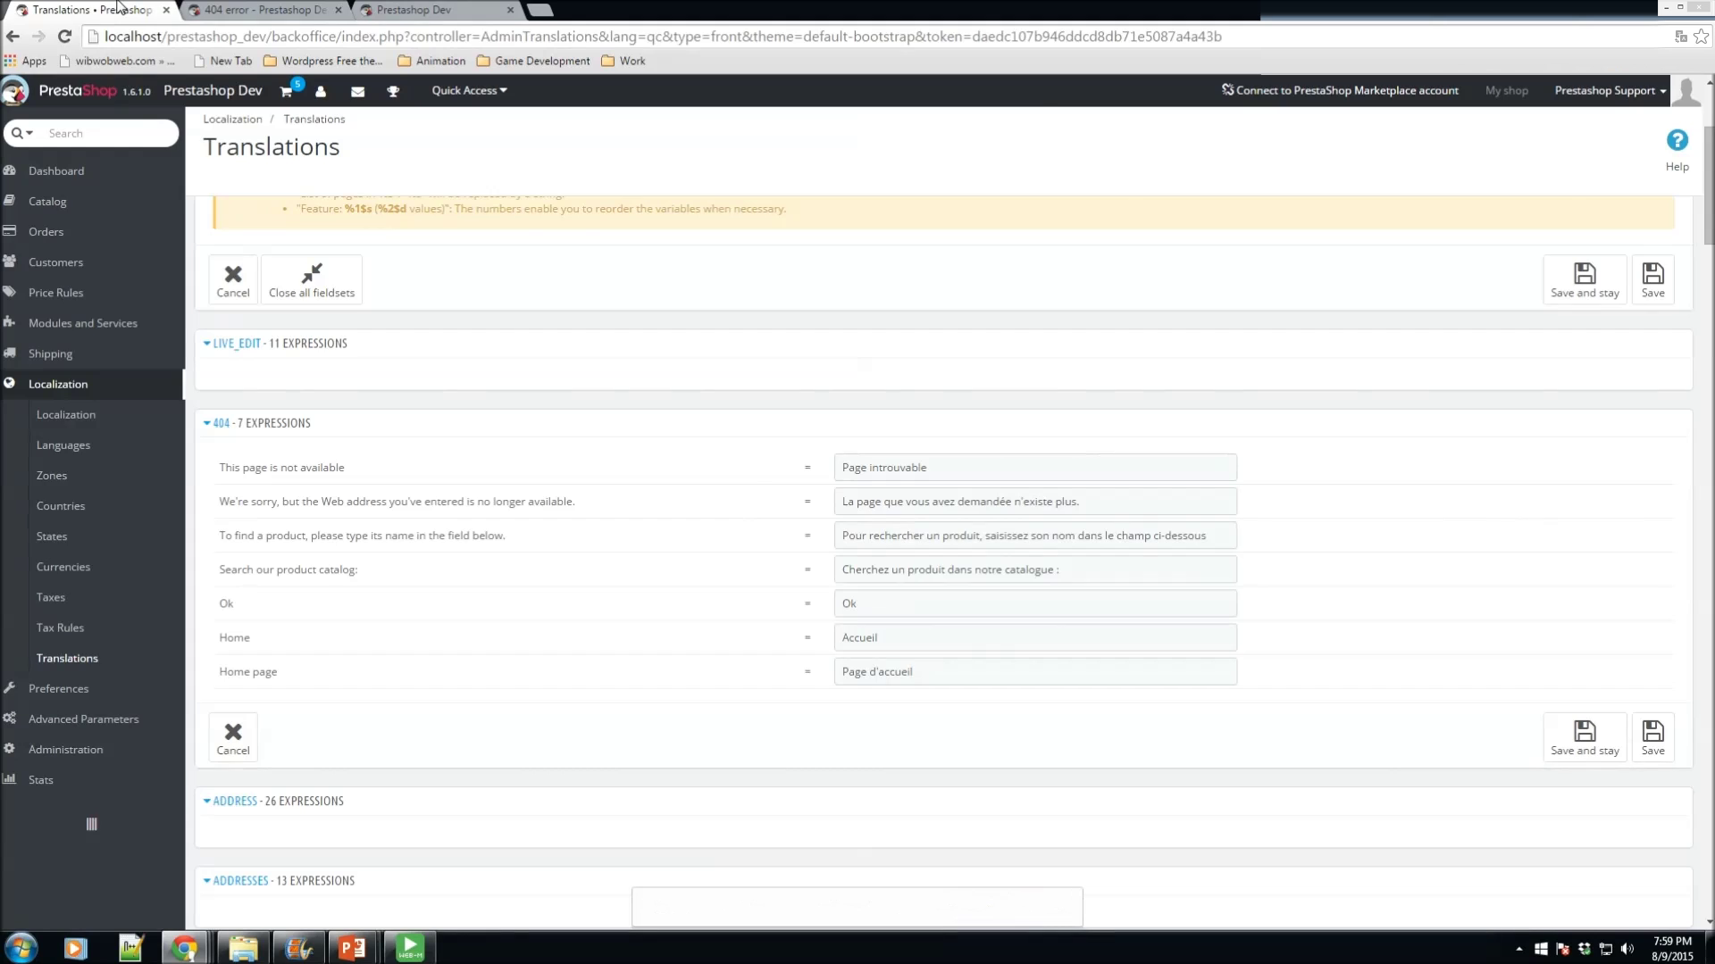
click(283, 6)
click(121, 7)
Step: Replace the French translation of "This page is not available" with "Bonjourrrrrrrr" and save while staying in the translations
drag(938, 467, 840, 467)
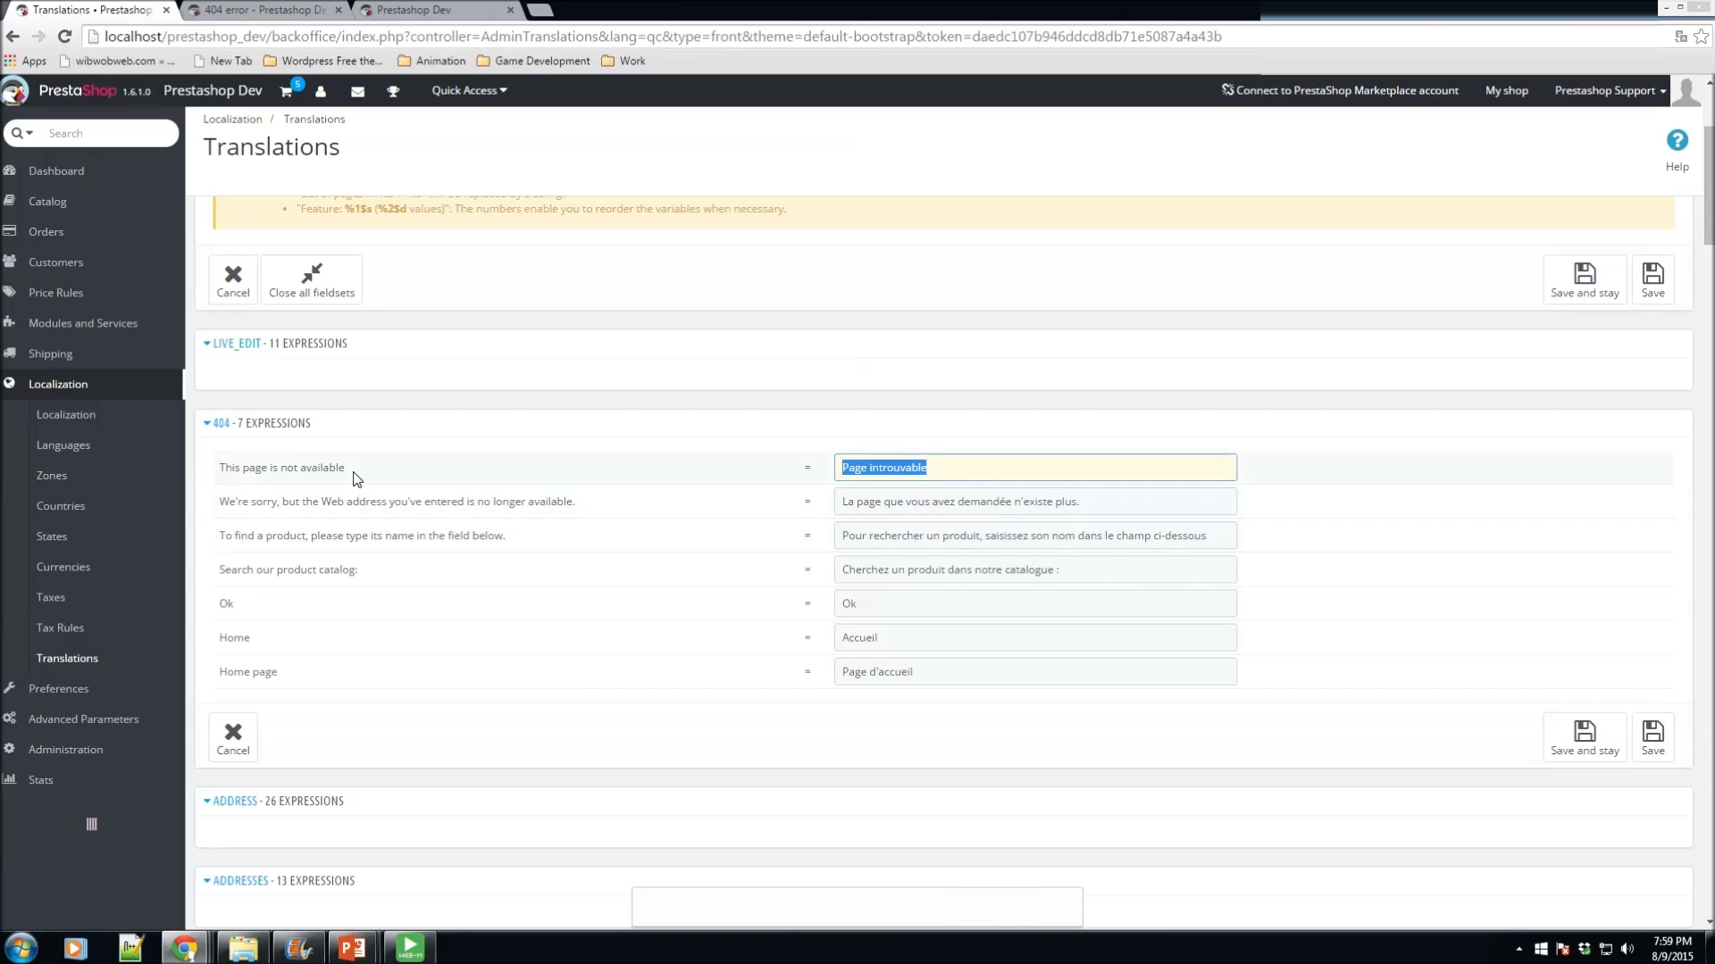
drag(353, 471, 190, 470)
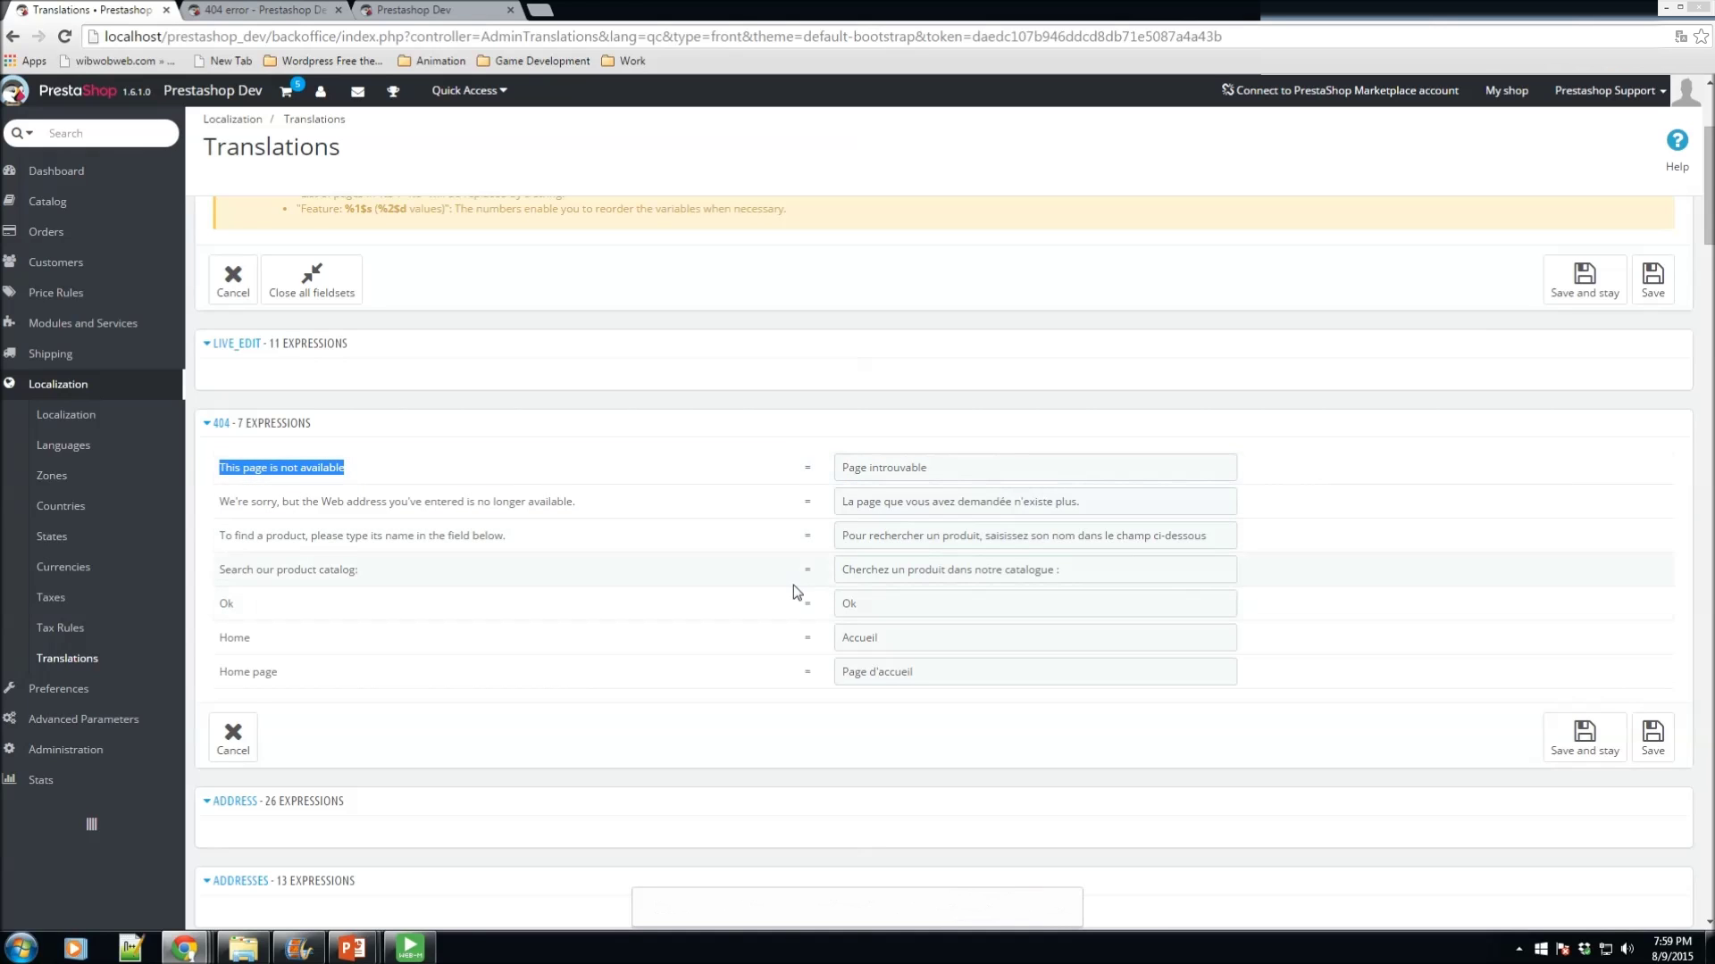
drag(967, 465, 795, 468)
key(BackSpace)
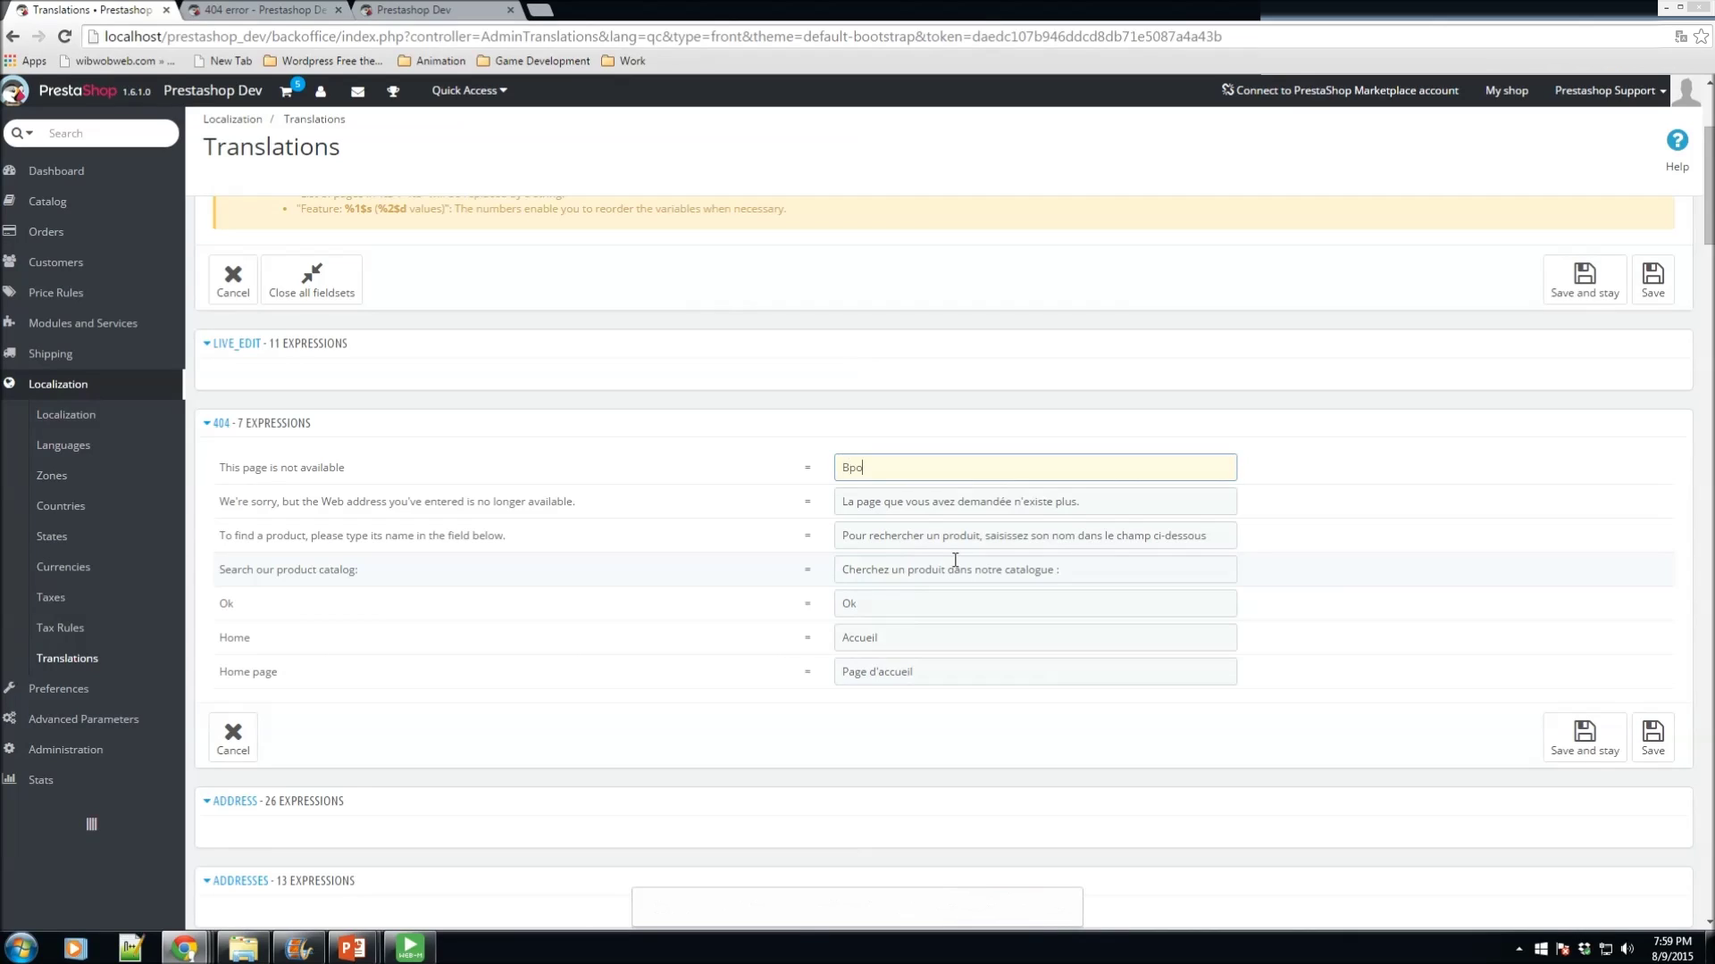
text(Bonh)
key(BackSpace)
text(jourrrrrrrr)
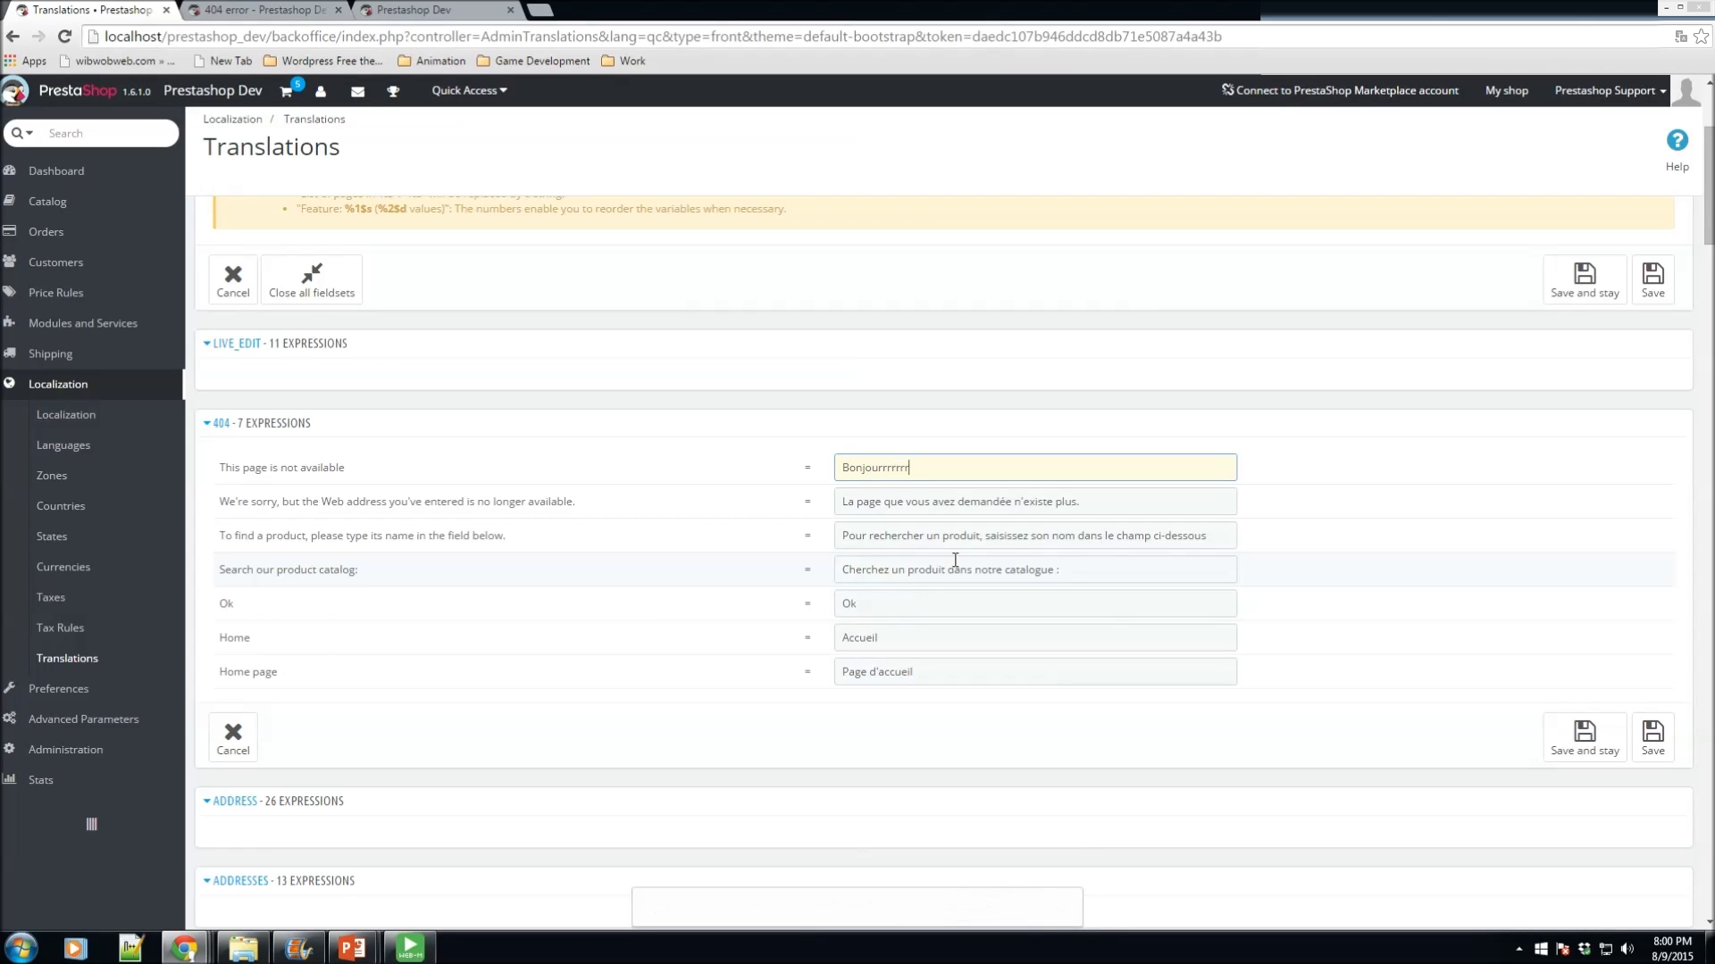
click(1582, 743)
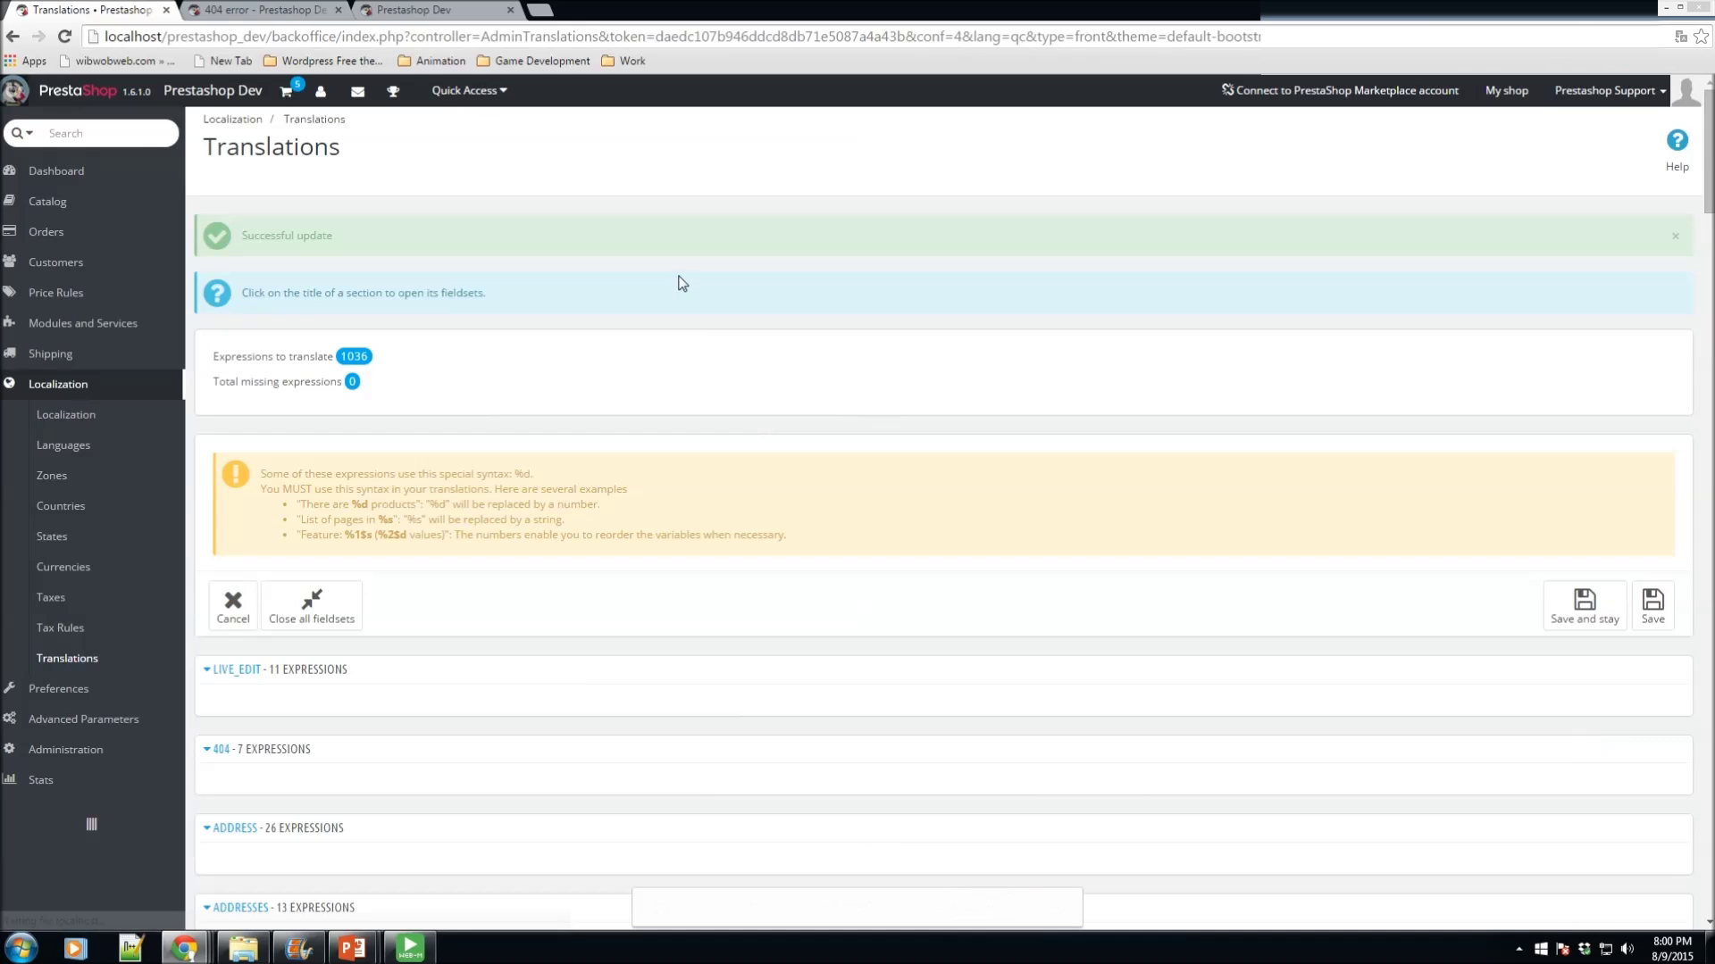
Step: Reload the shop's 404 error page to check its heading, and return to the shop's home page
click(414, 10)
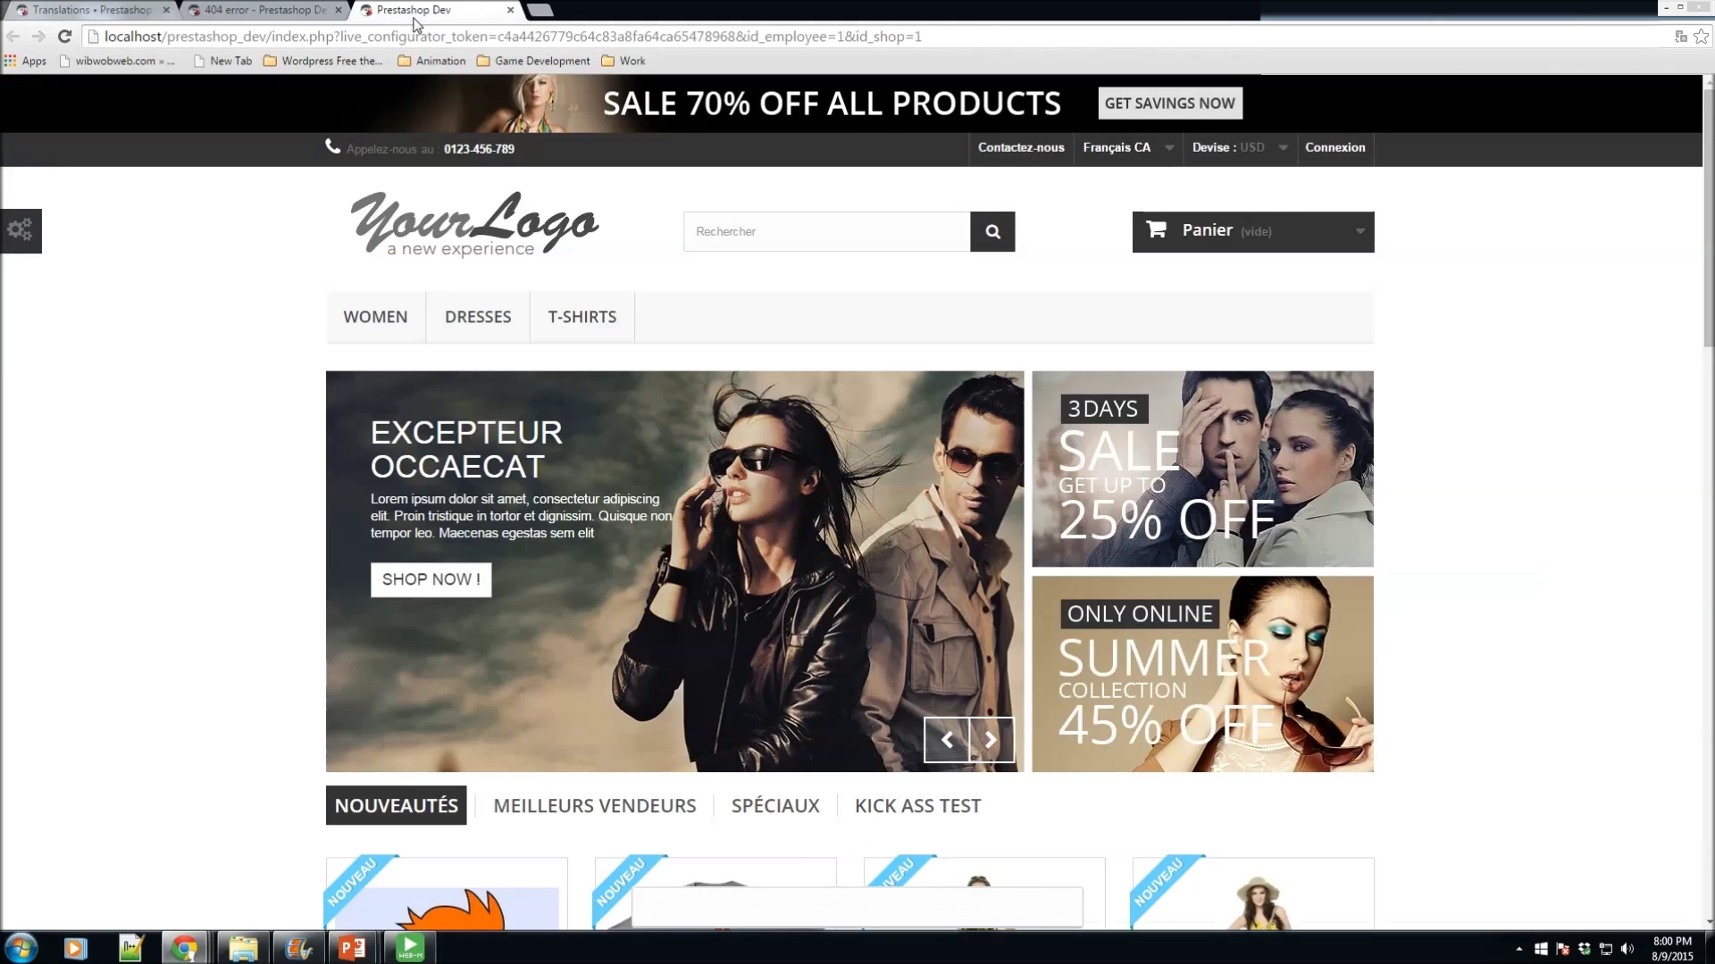
click(219, 7)
key(F5)
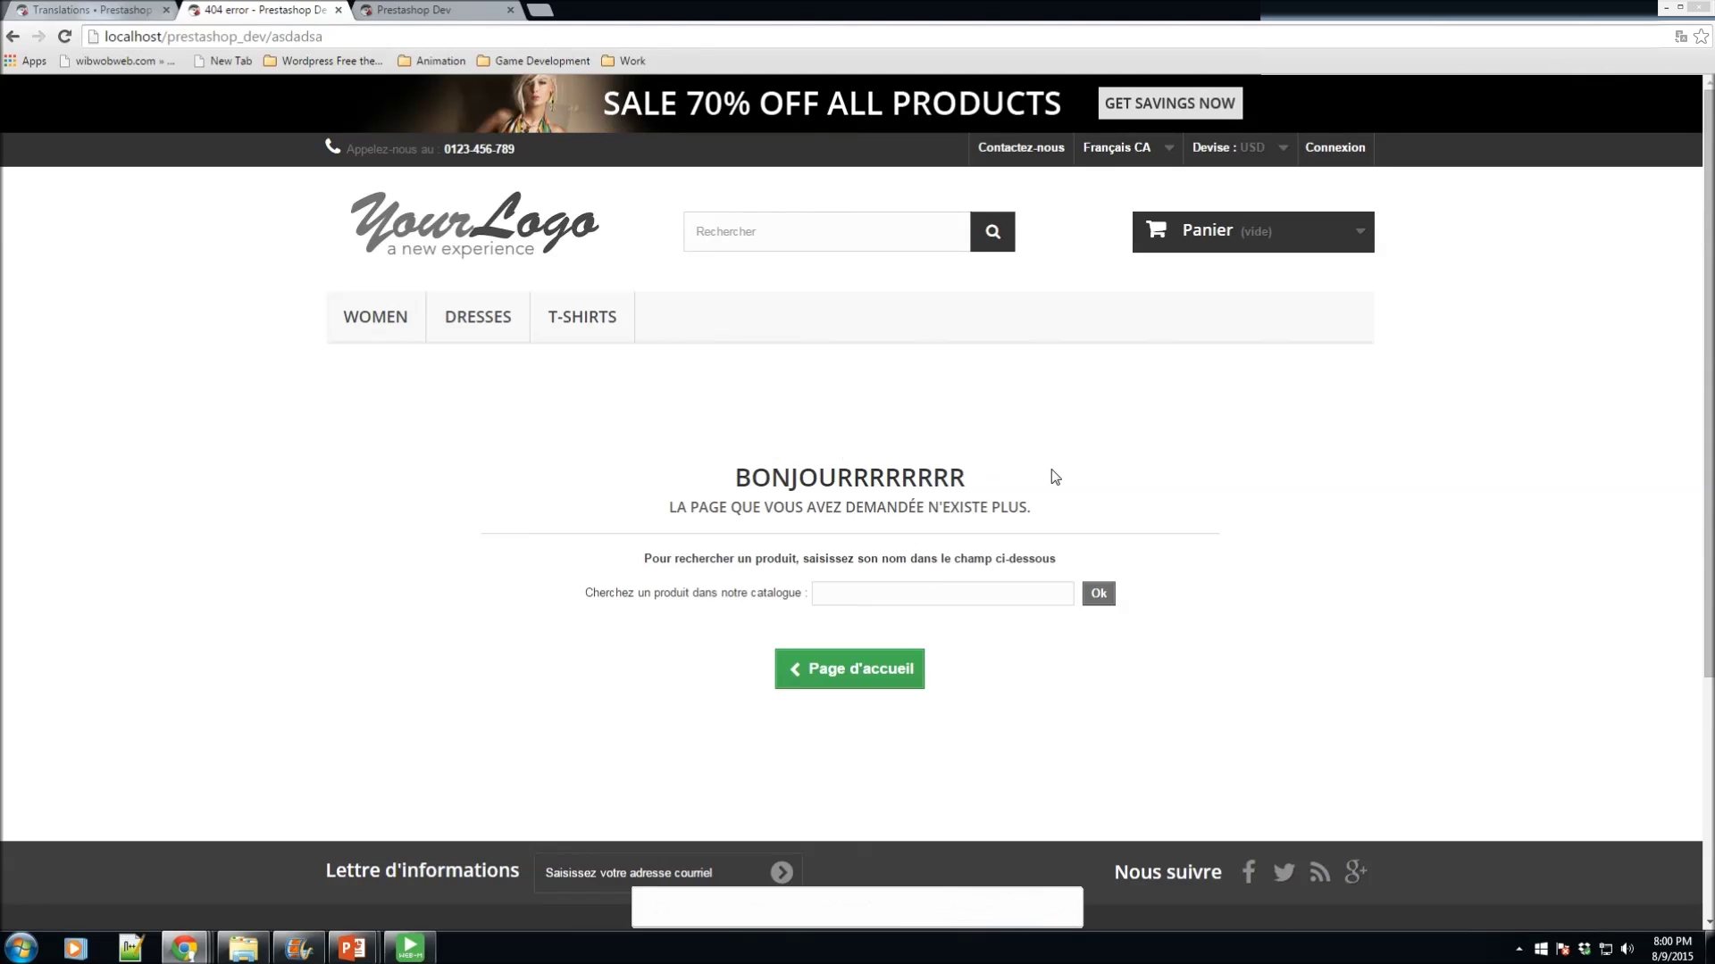
drag(1053, 475, 682, 436)
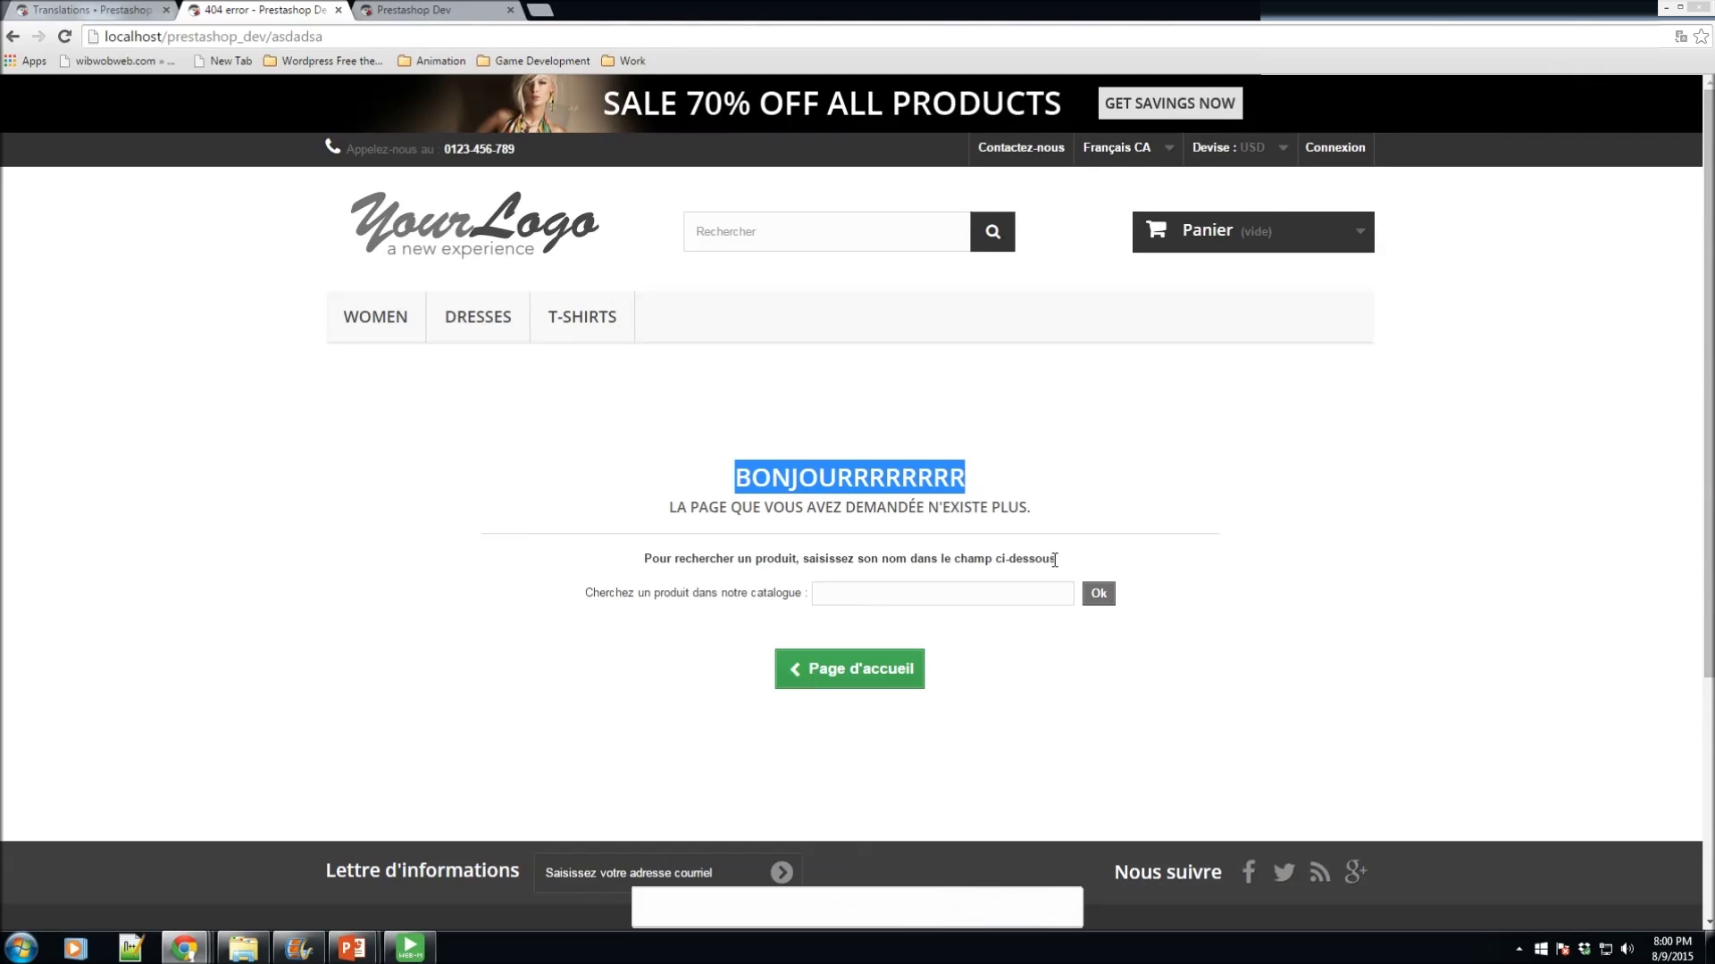
click(1072, 465)
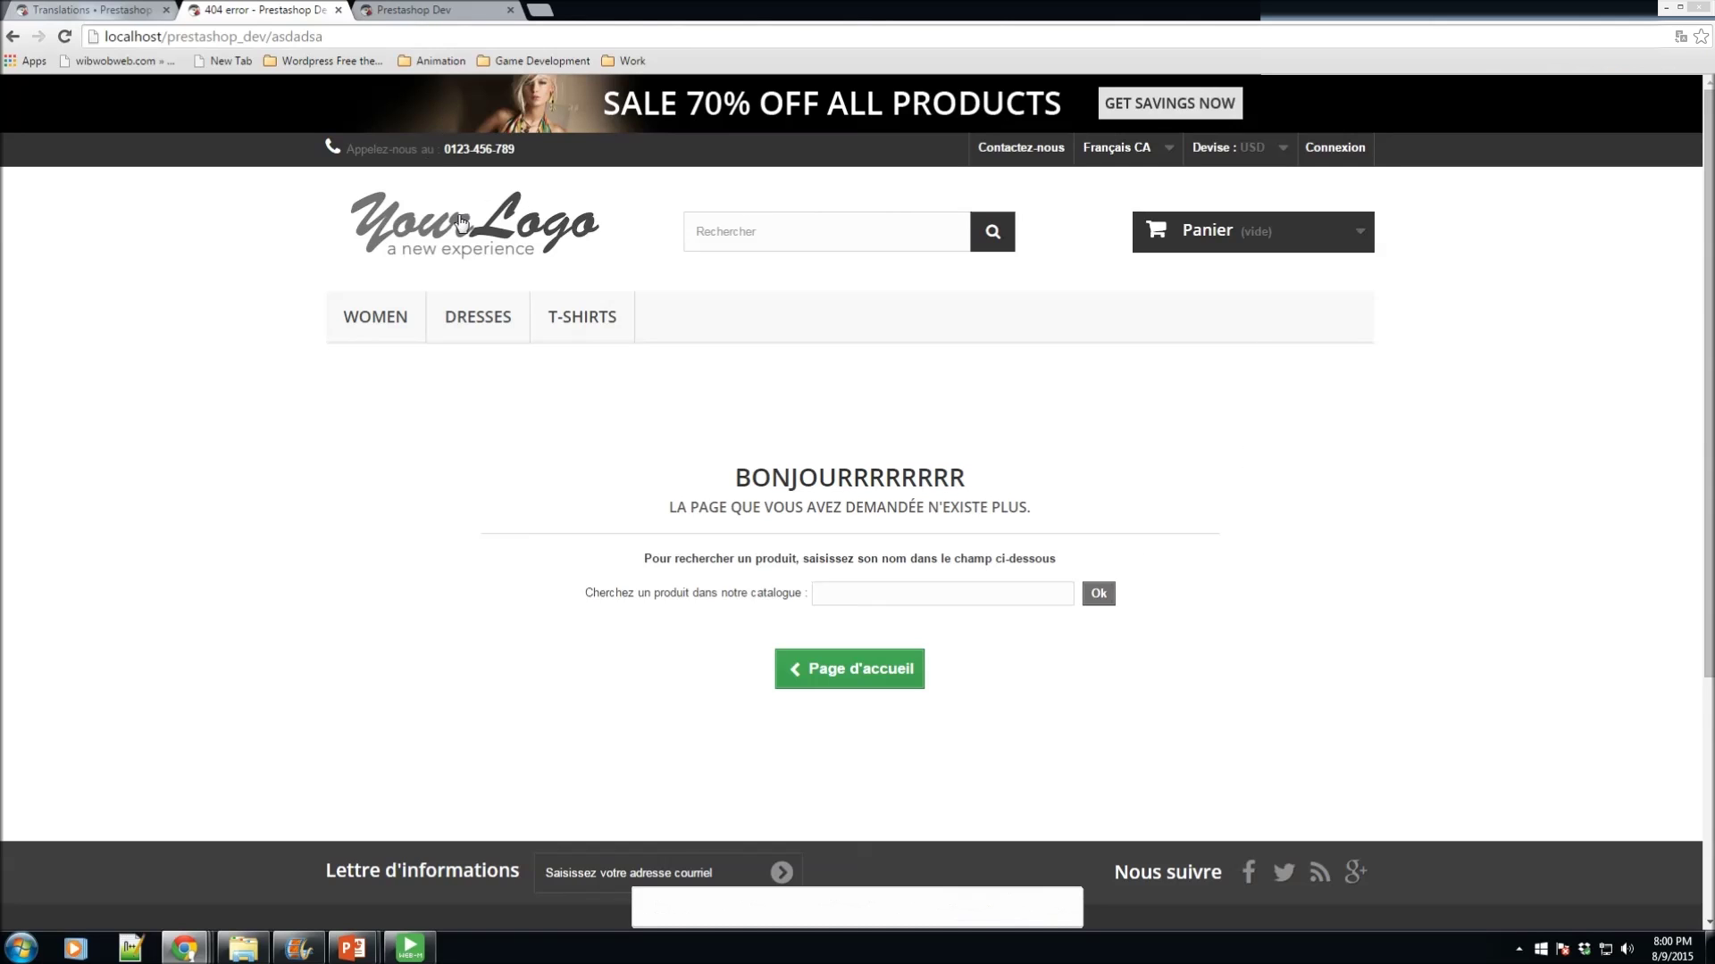
click(469, 246)
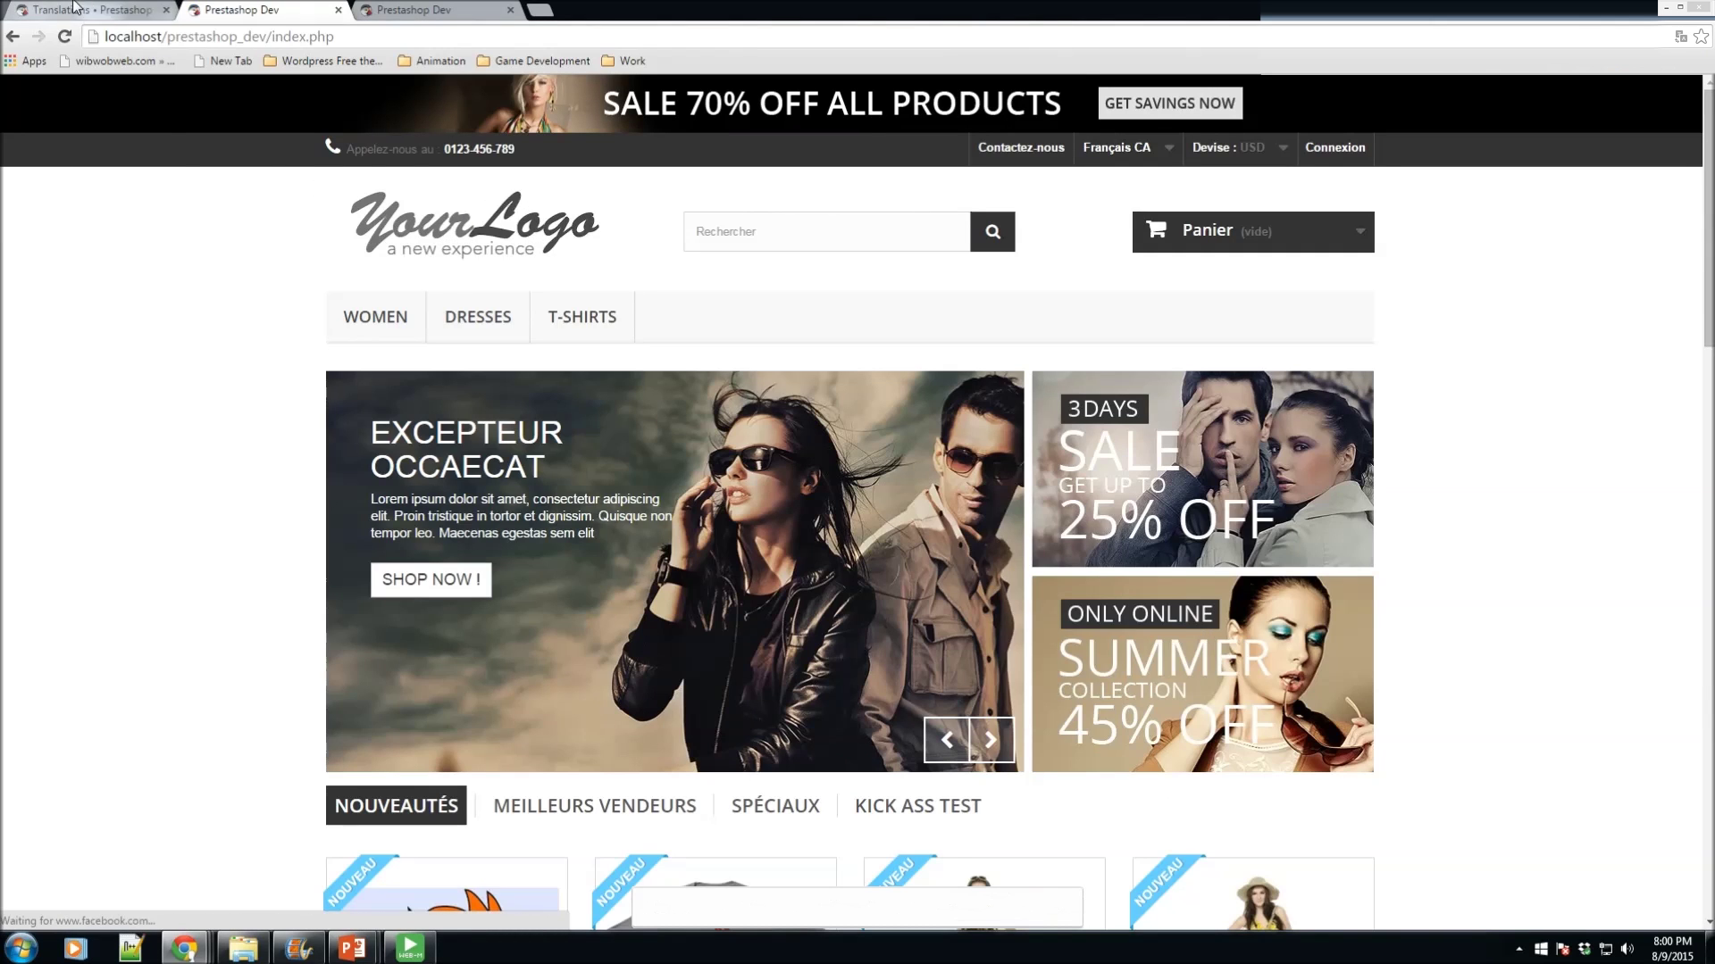
Step: Reopen the main Translations page in the back office and view the languages offered for adding or updating
key(ctrl+shift+Tab)
scroll(435, 554, down, 4)
scroll(436, 554, up, 5)
click(70, 661)
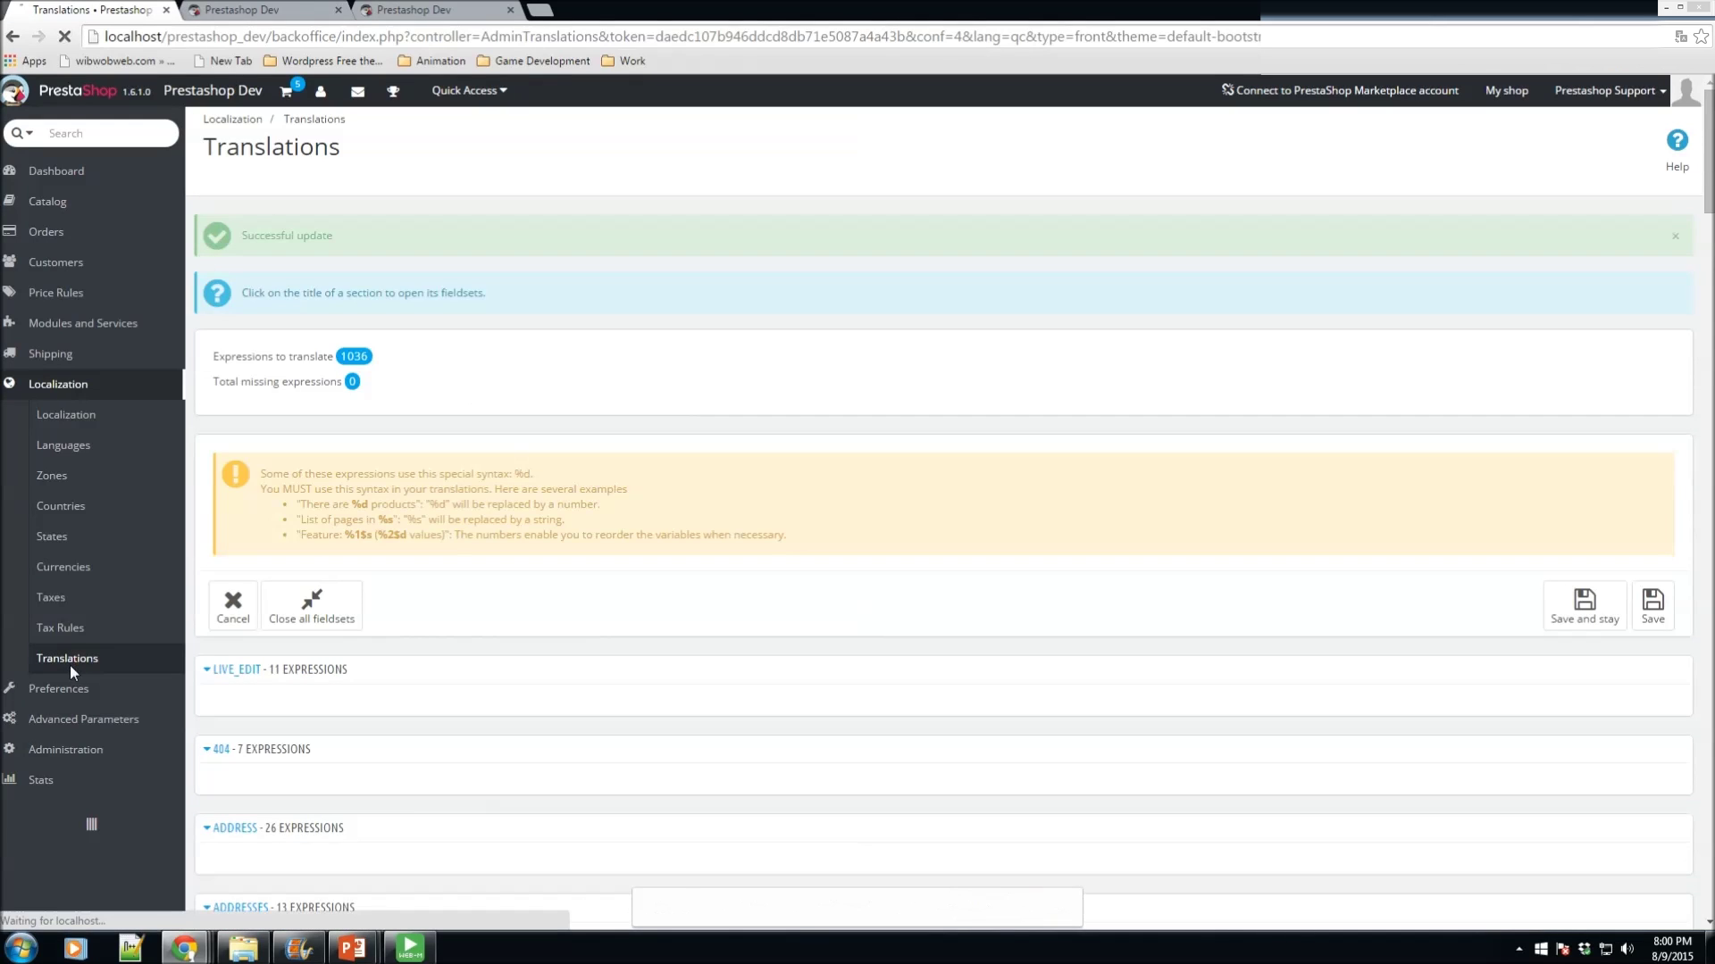
scroll(522, 620, down, 3)
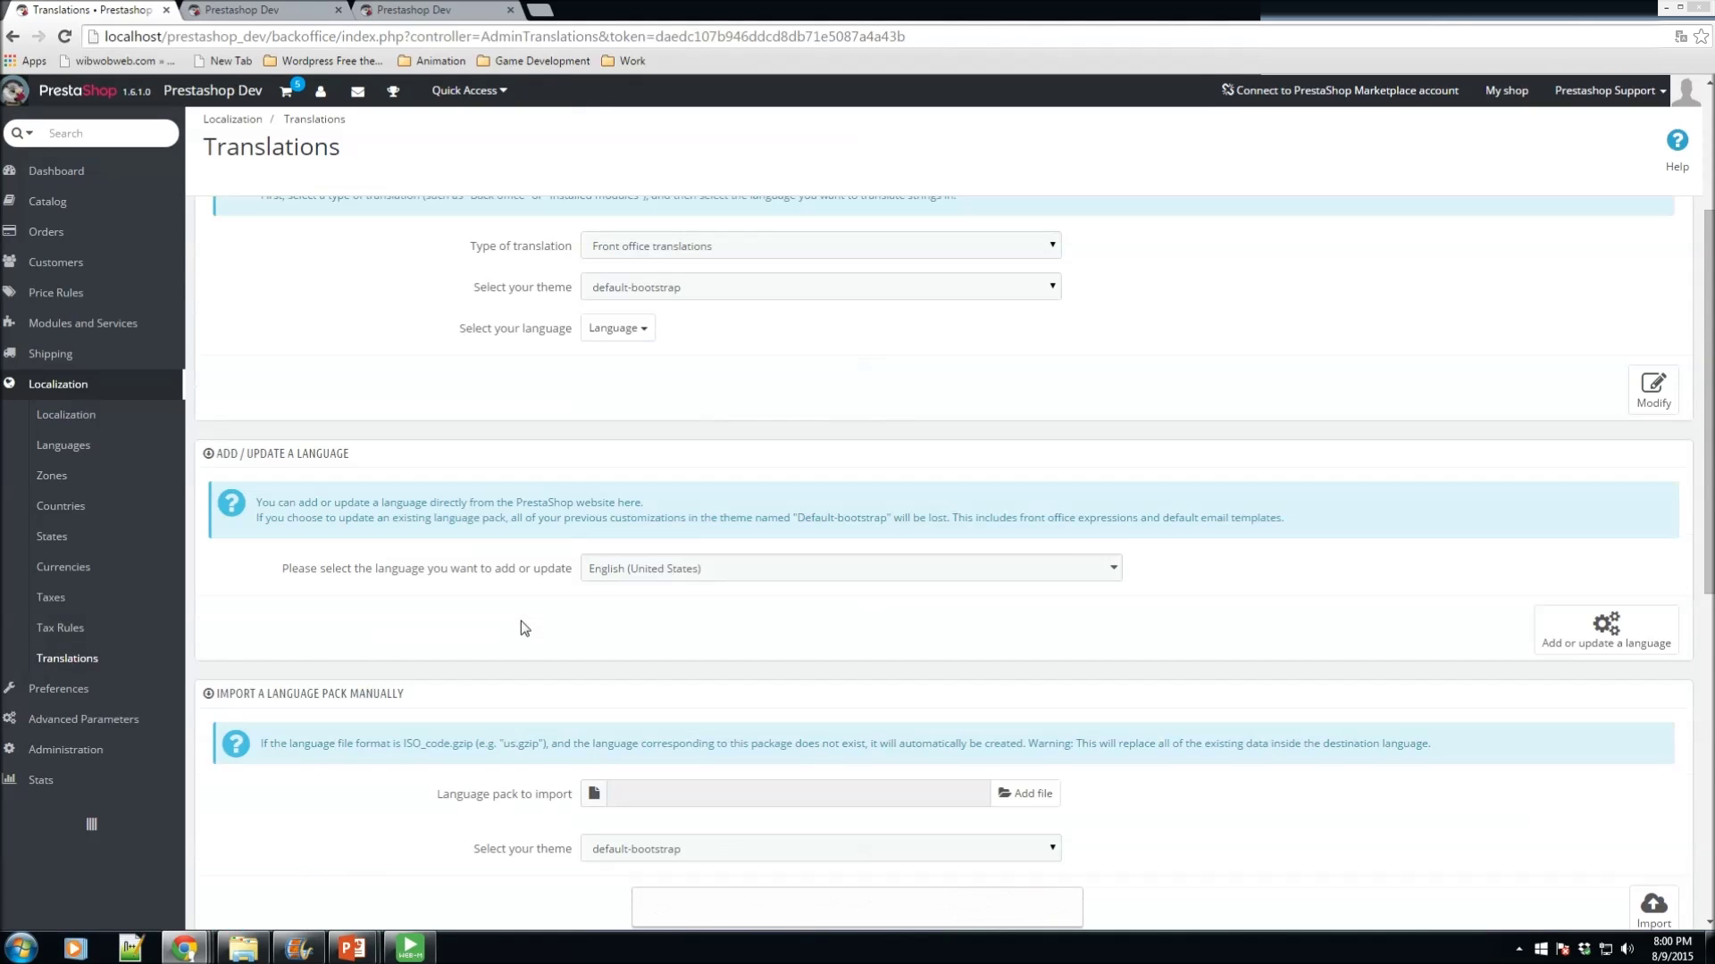
scroll(522, 620, down, 1)
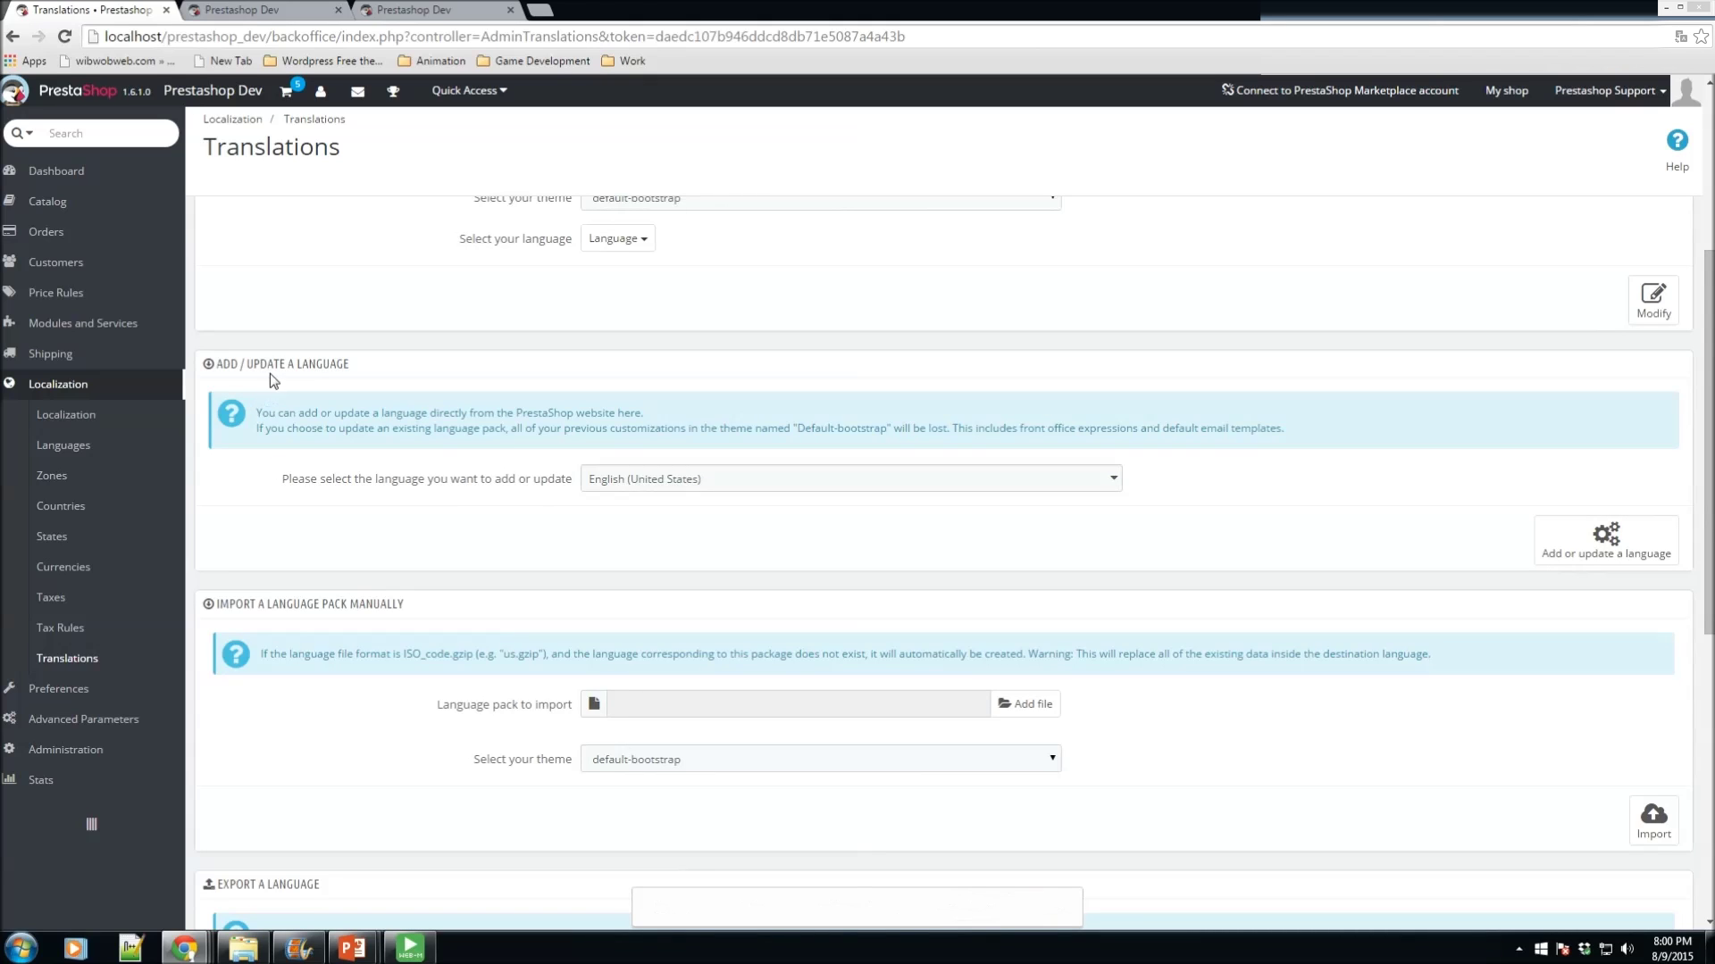
click(615, 482)
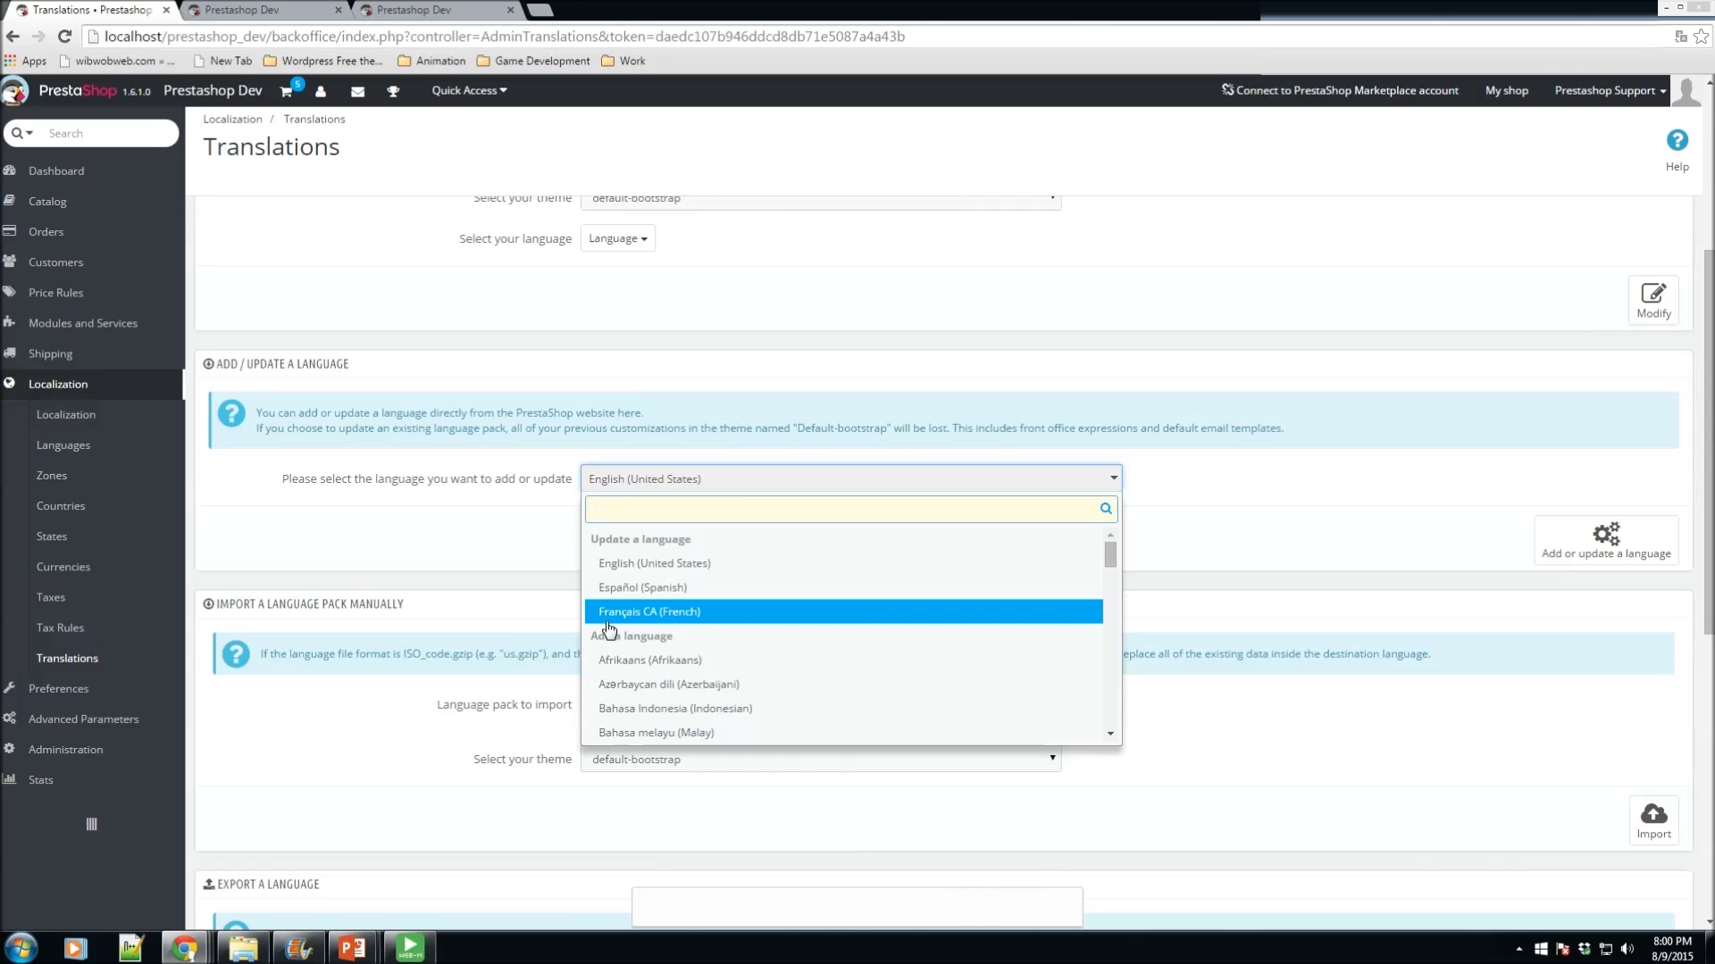
click(544, 536)
Step: Examine the options for manually importing a language pack and exporting a language
scroll(543, 538, up, 4)
scroll(543, 536, down, 4)
scroll(589, 505, down, 2)
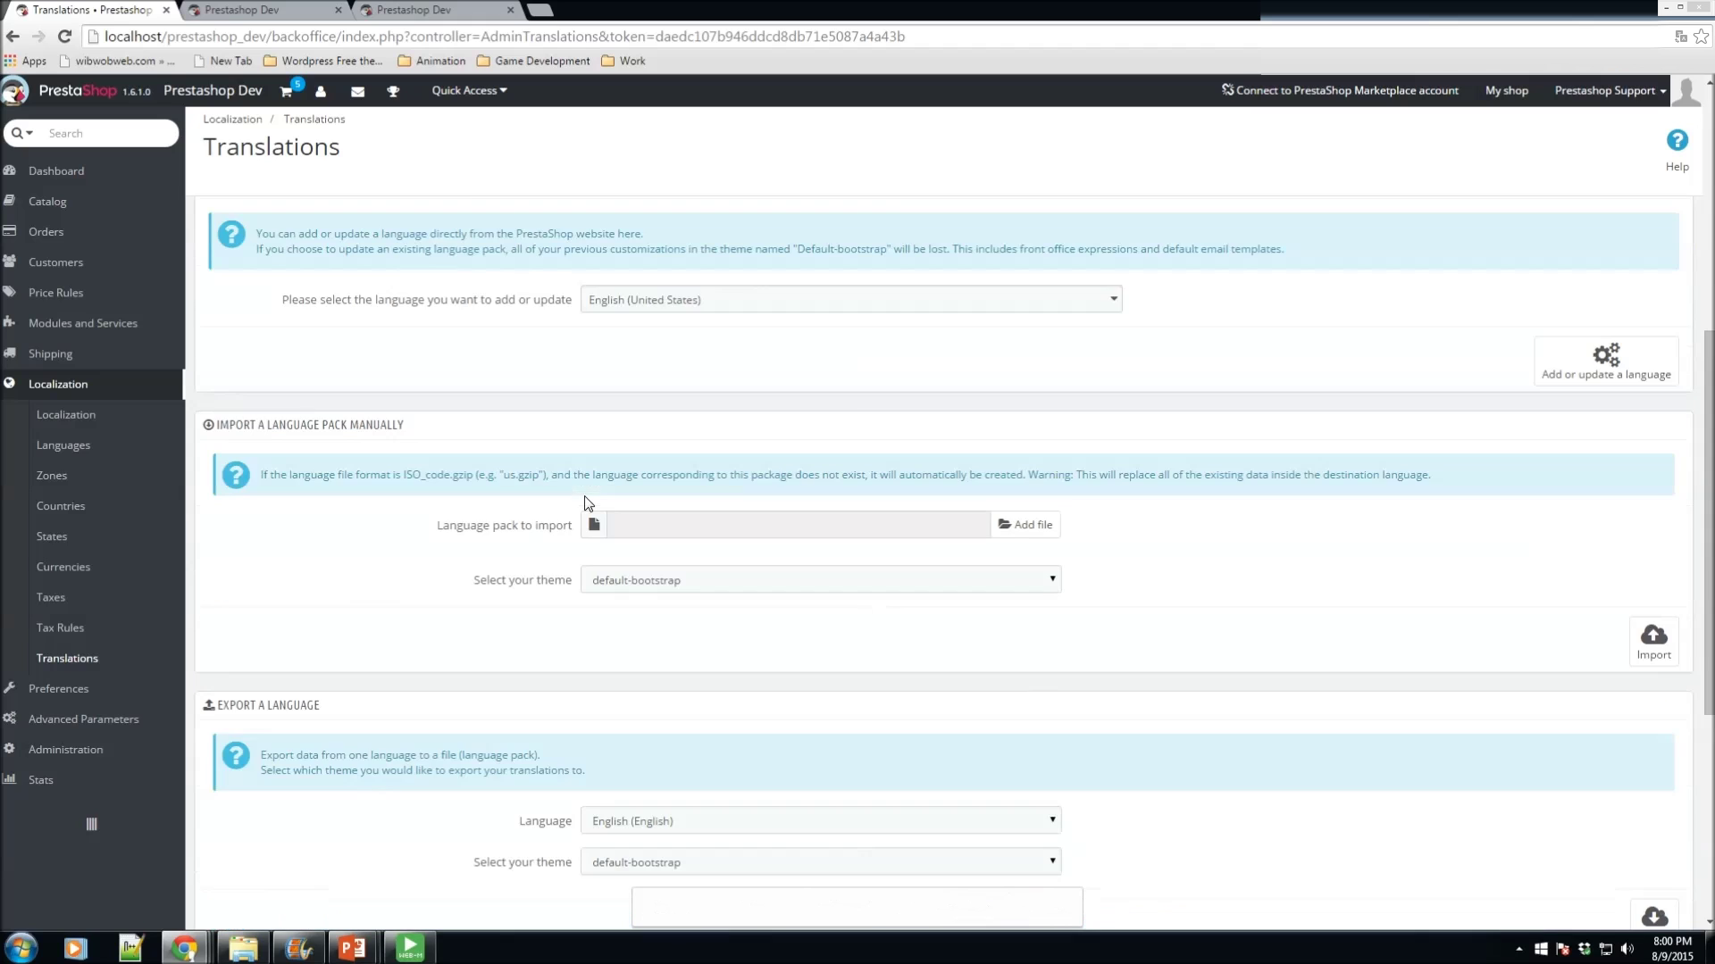
scroll(693, 463, up, 1)
scroll(589, 536, down, 2)
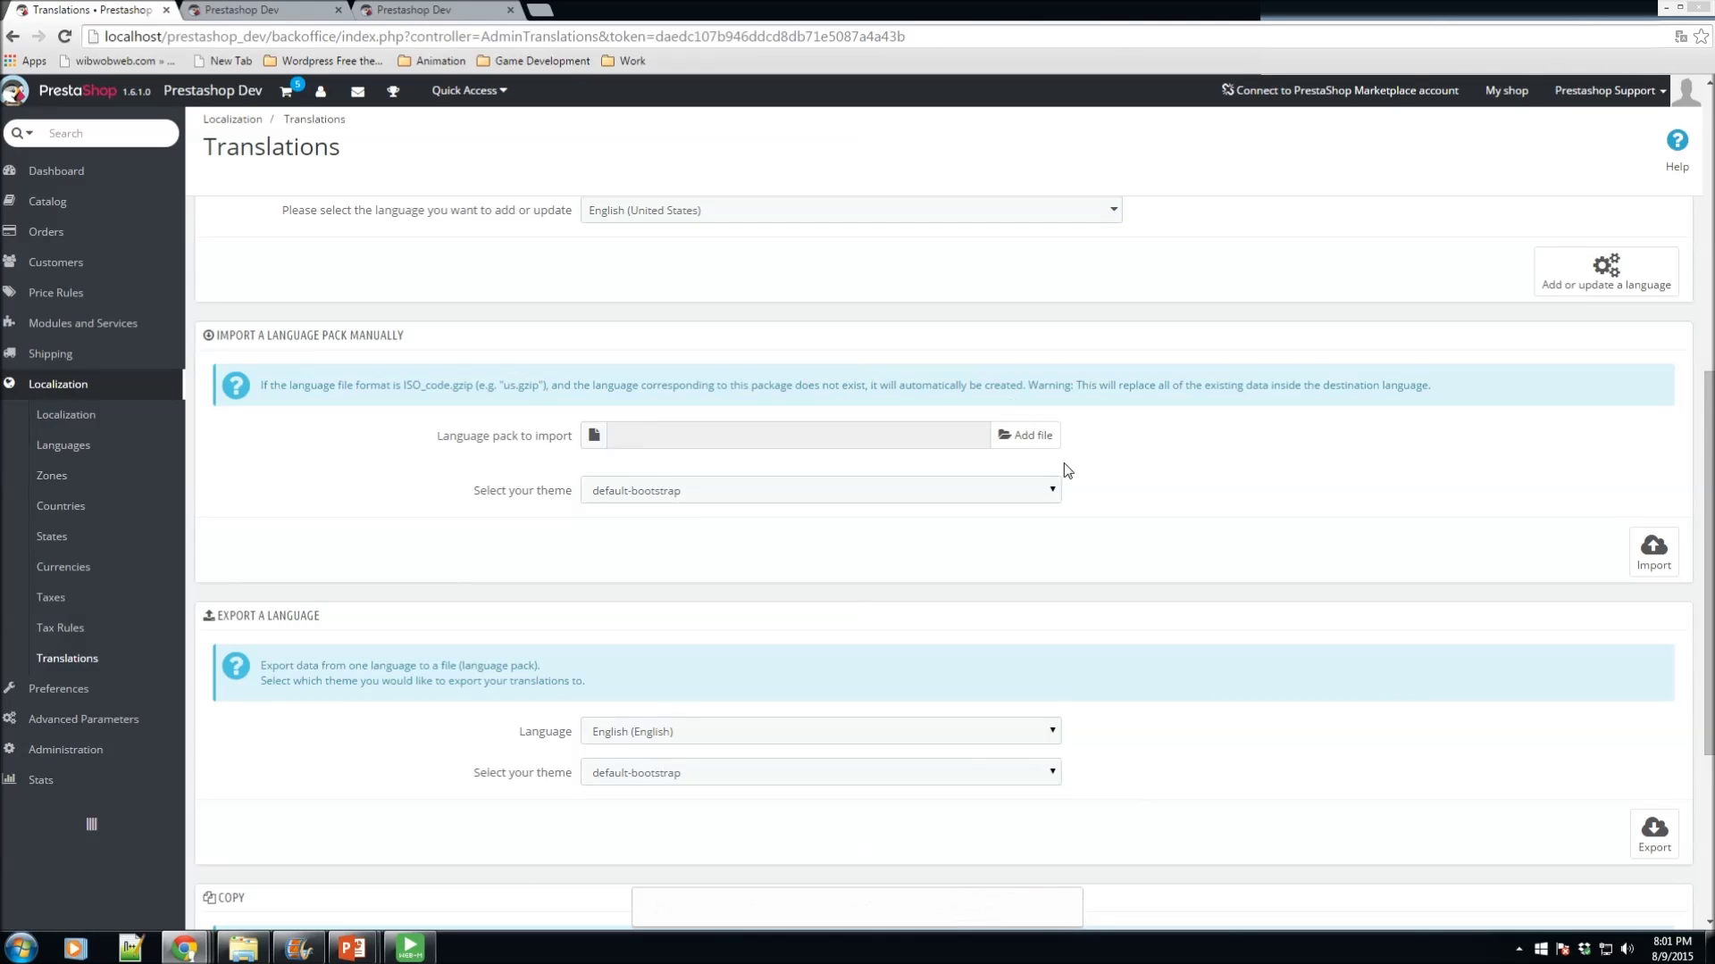
Step: Examine the file chooser and theme choices for the manual language pack import, and review the options for copying language data
click(1018, 435)
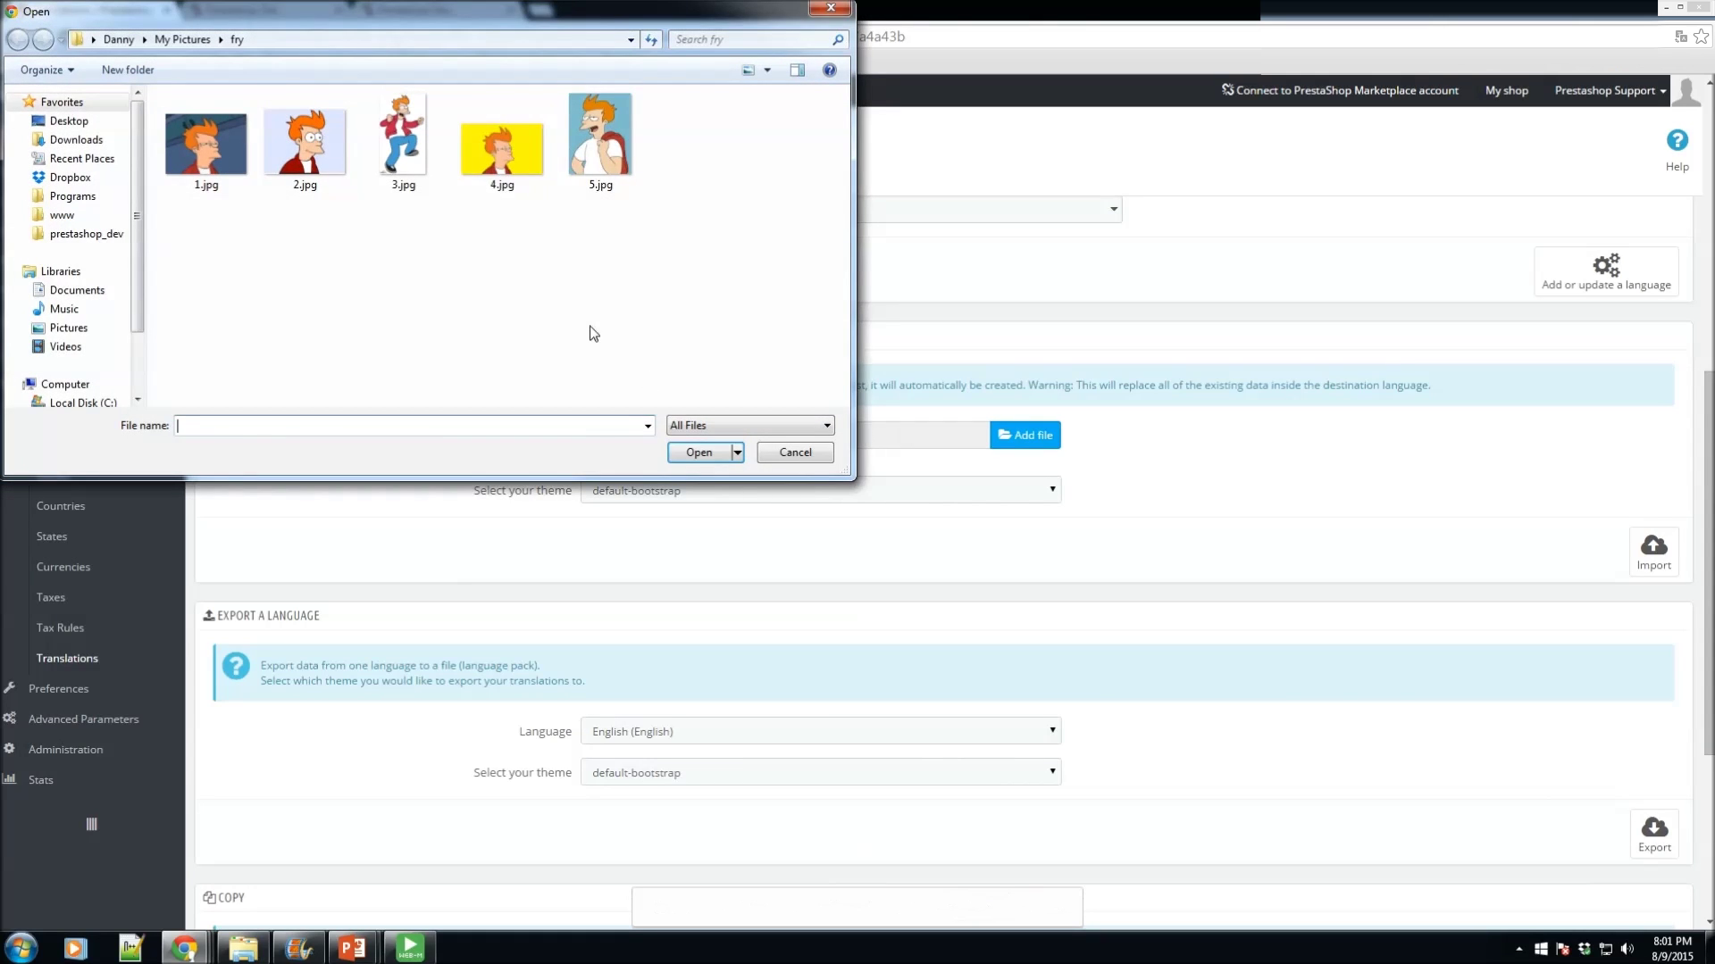
click(789, 453)
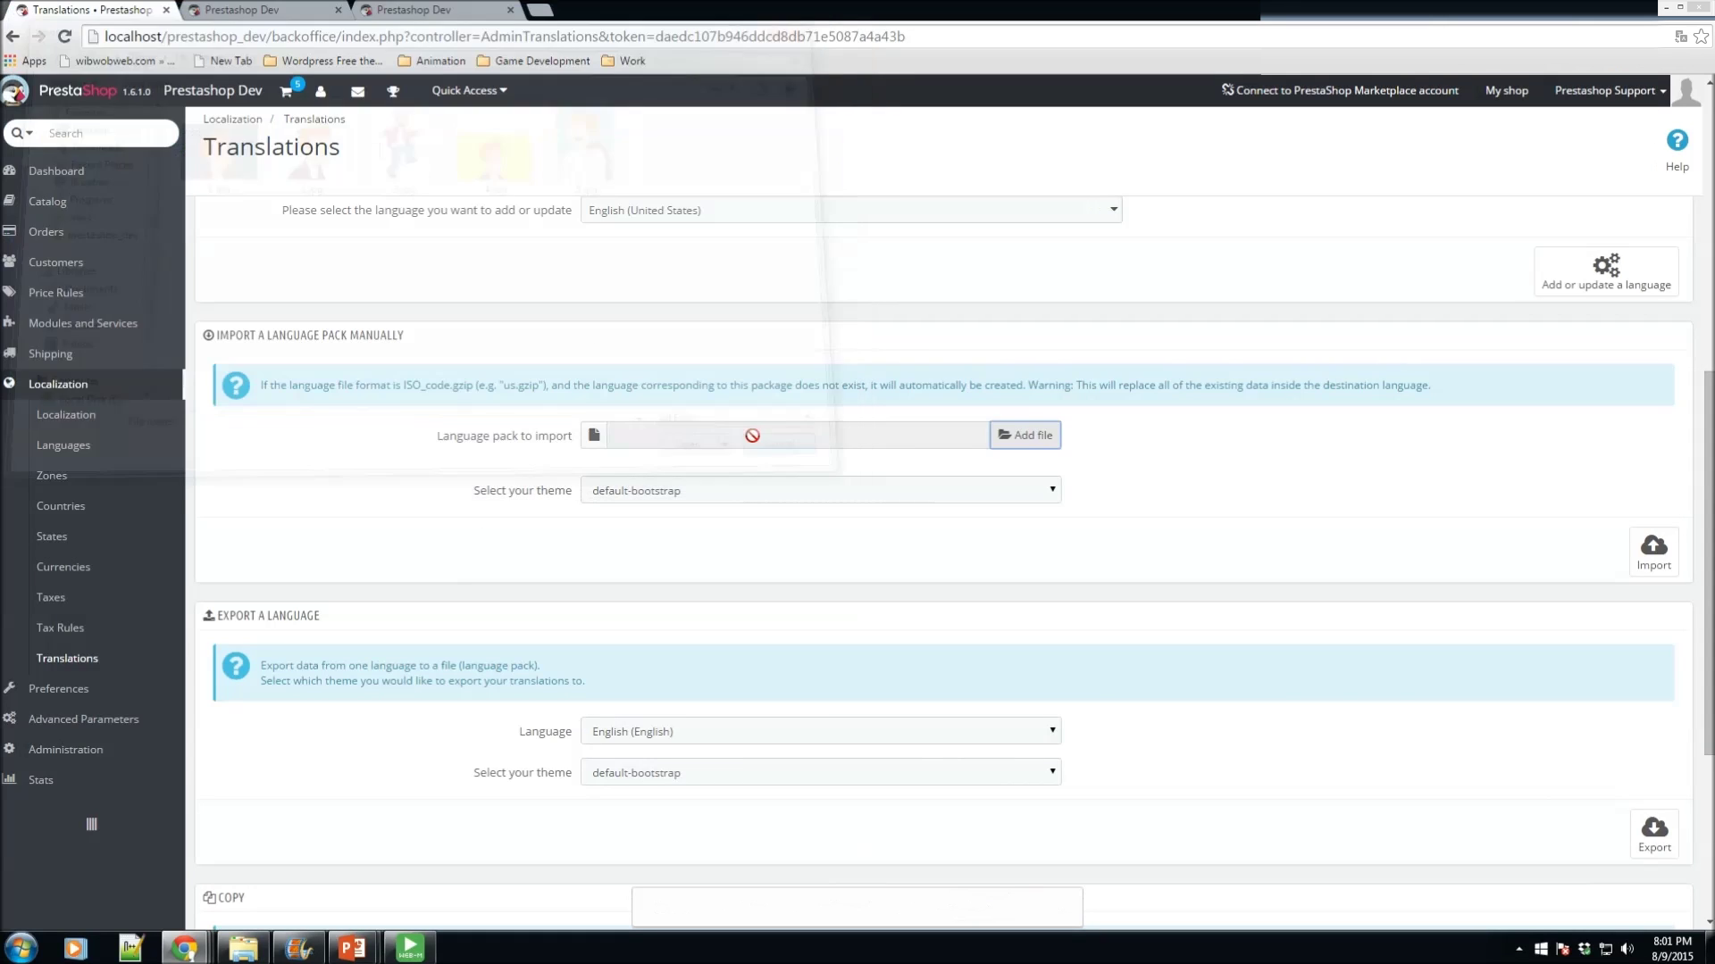
click(675, 491)
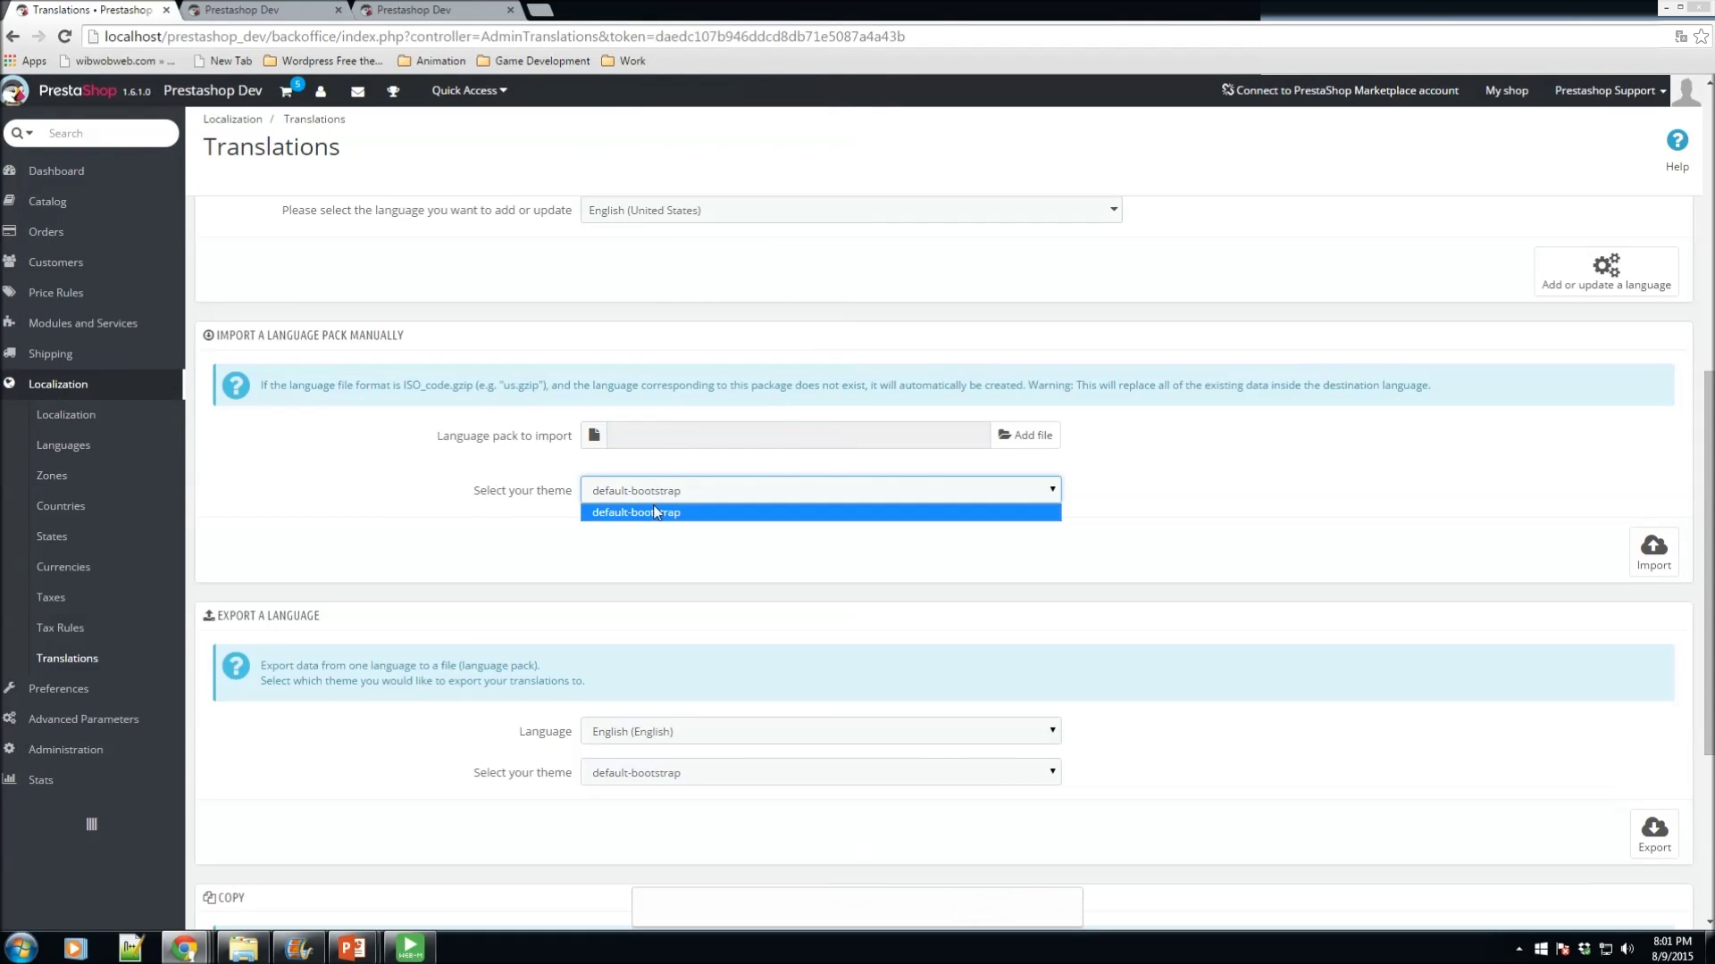
click(629, 514)
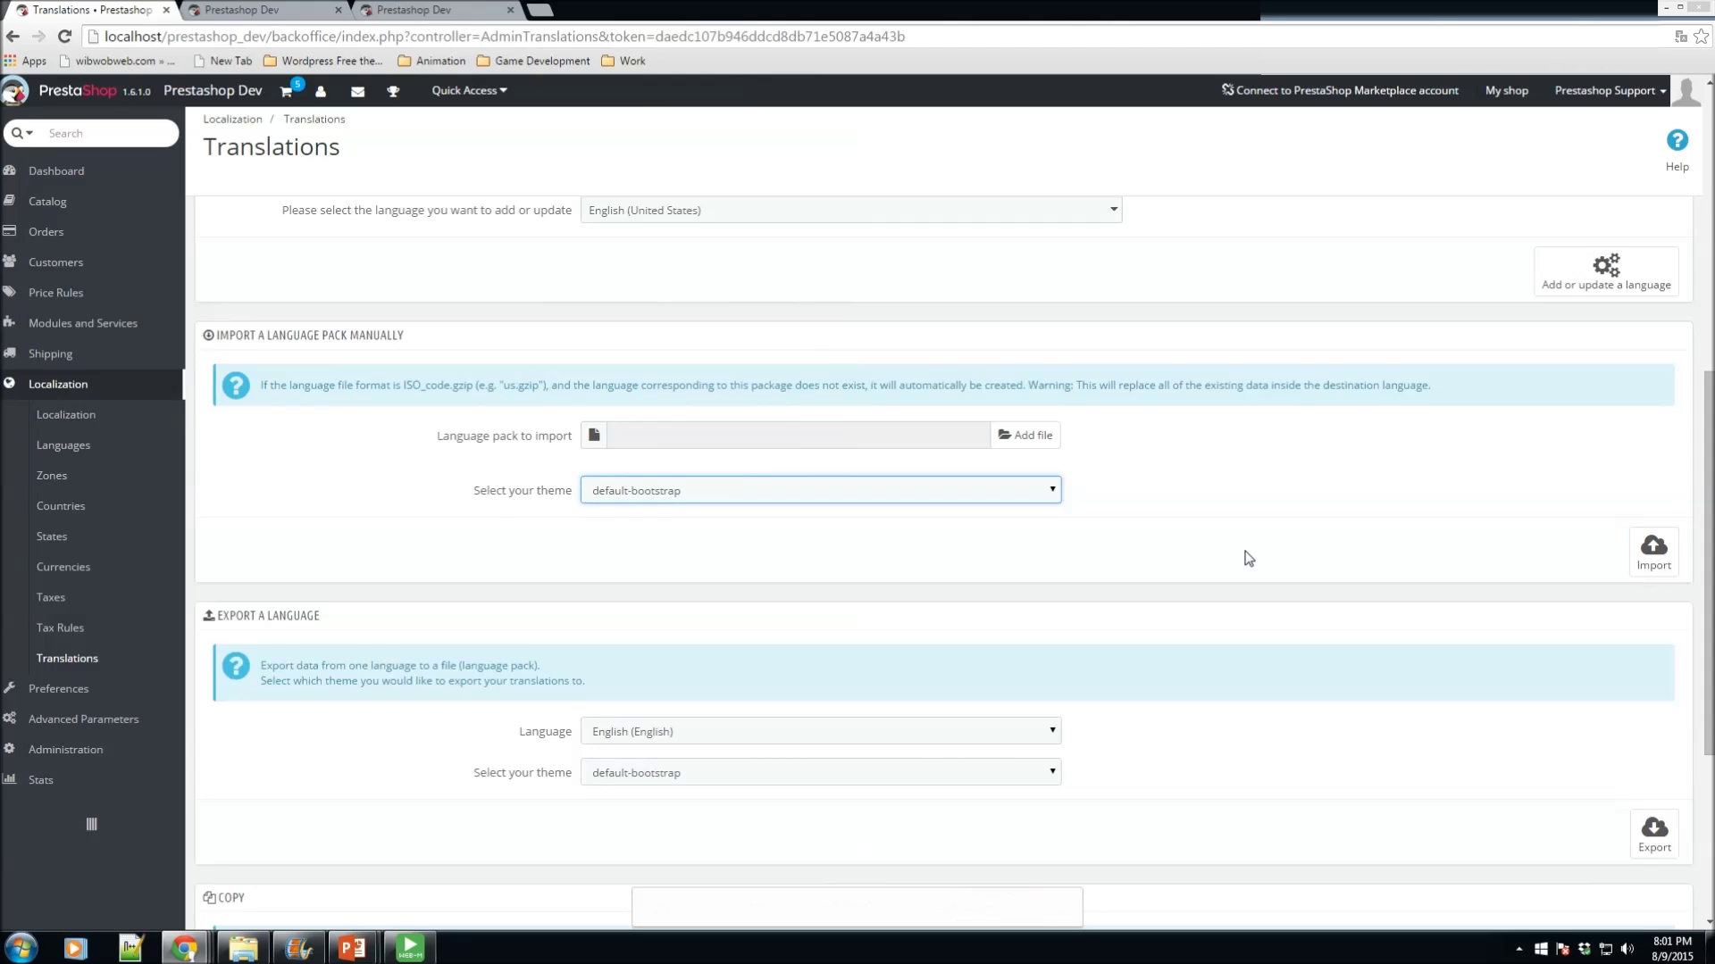
scroll(1120, 518, down, 4)
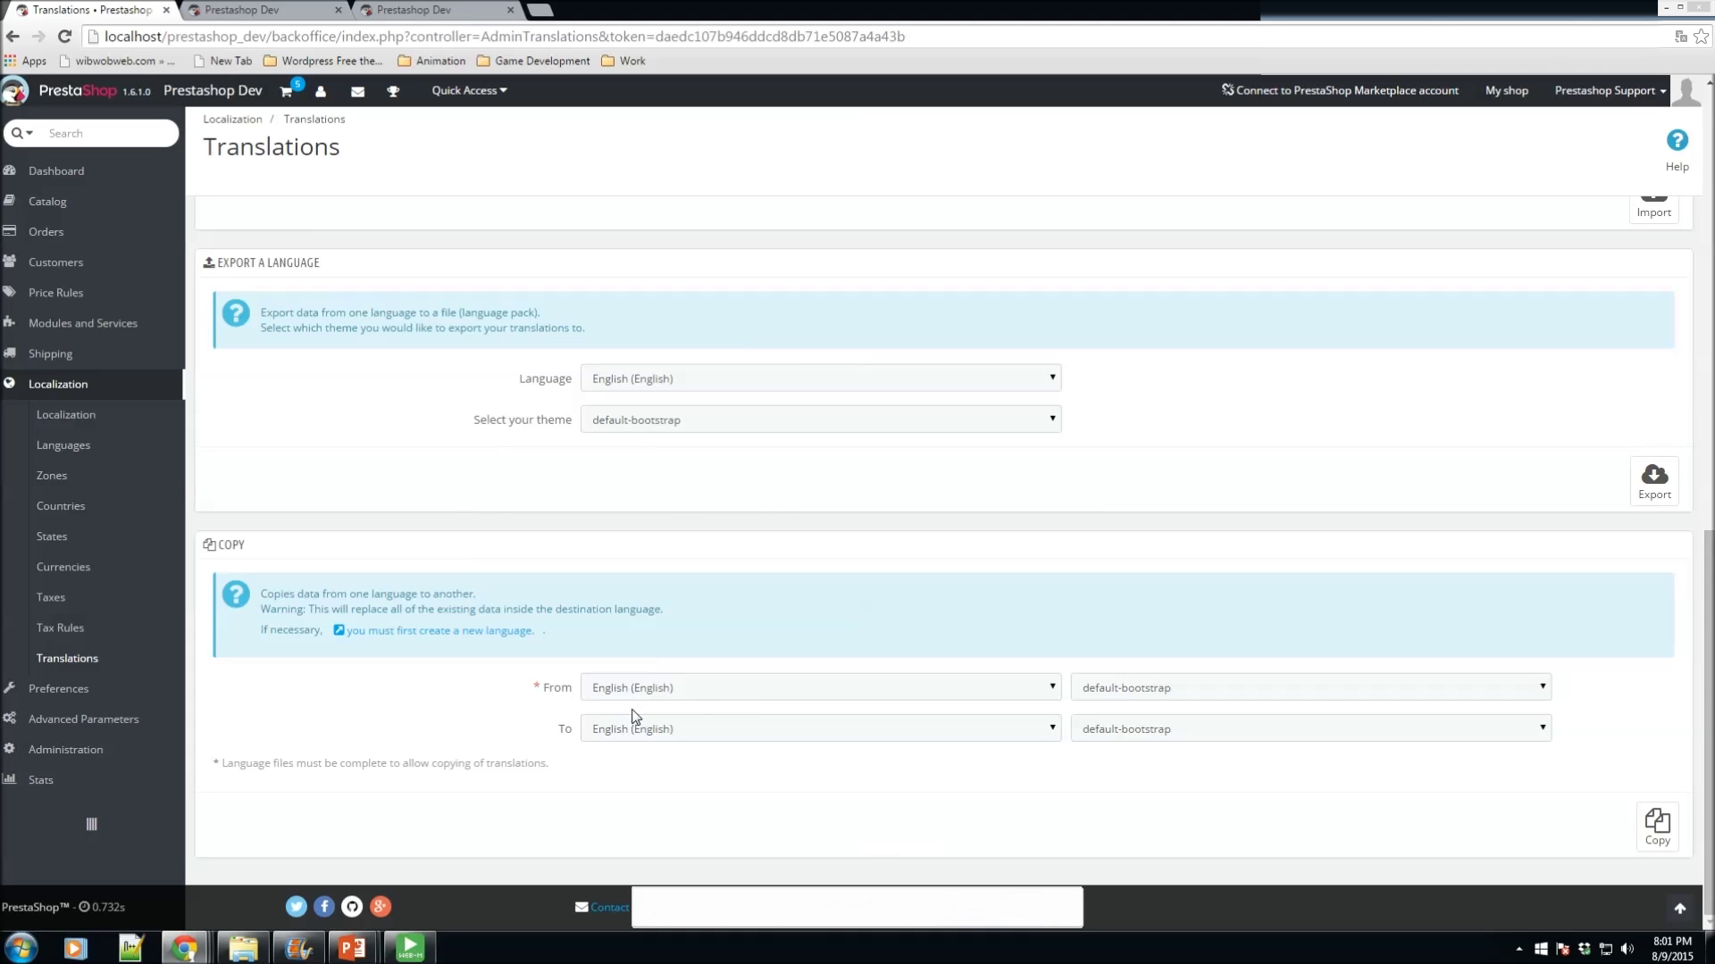
scroll(683, 694, up, 10)
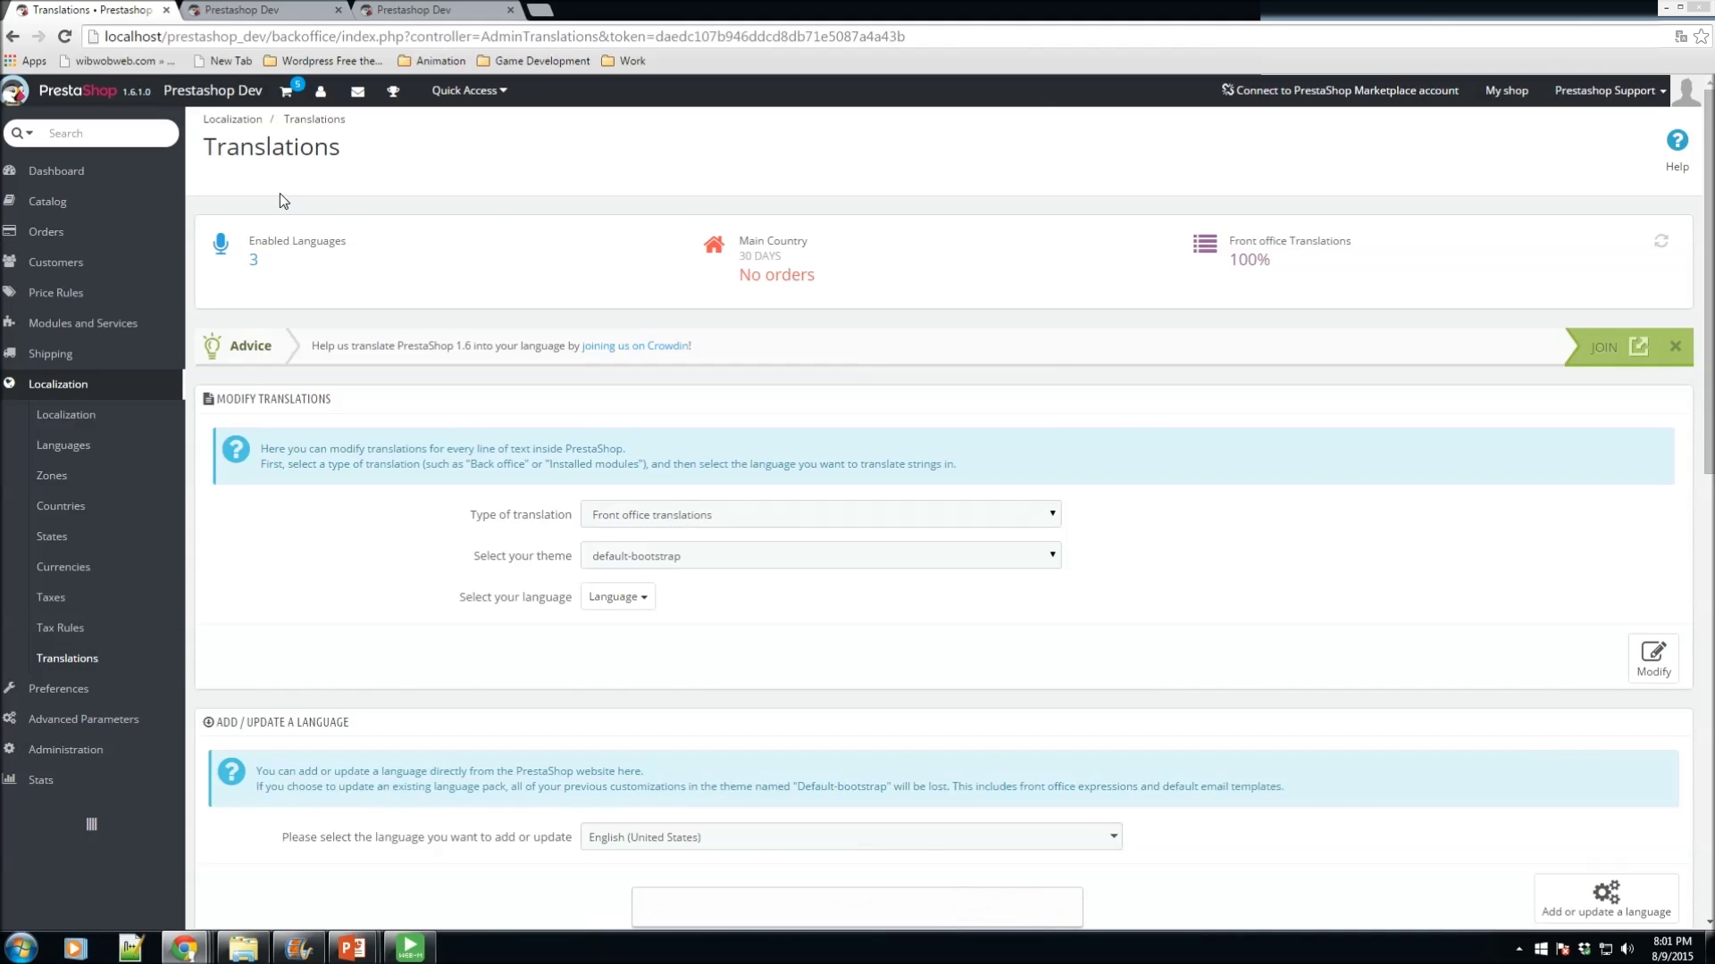
Step: Look over the storefront home page's slider, banners and product listings in the French version
click(425, 10)
scroll(944, 559, down, 5)
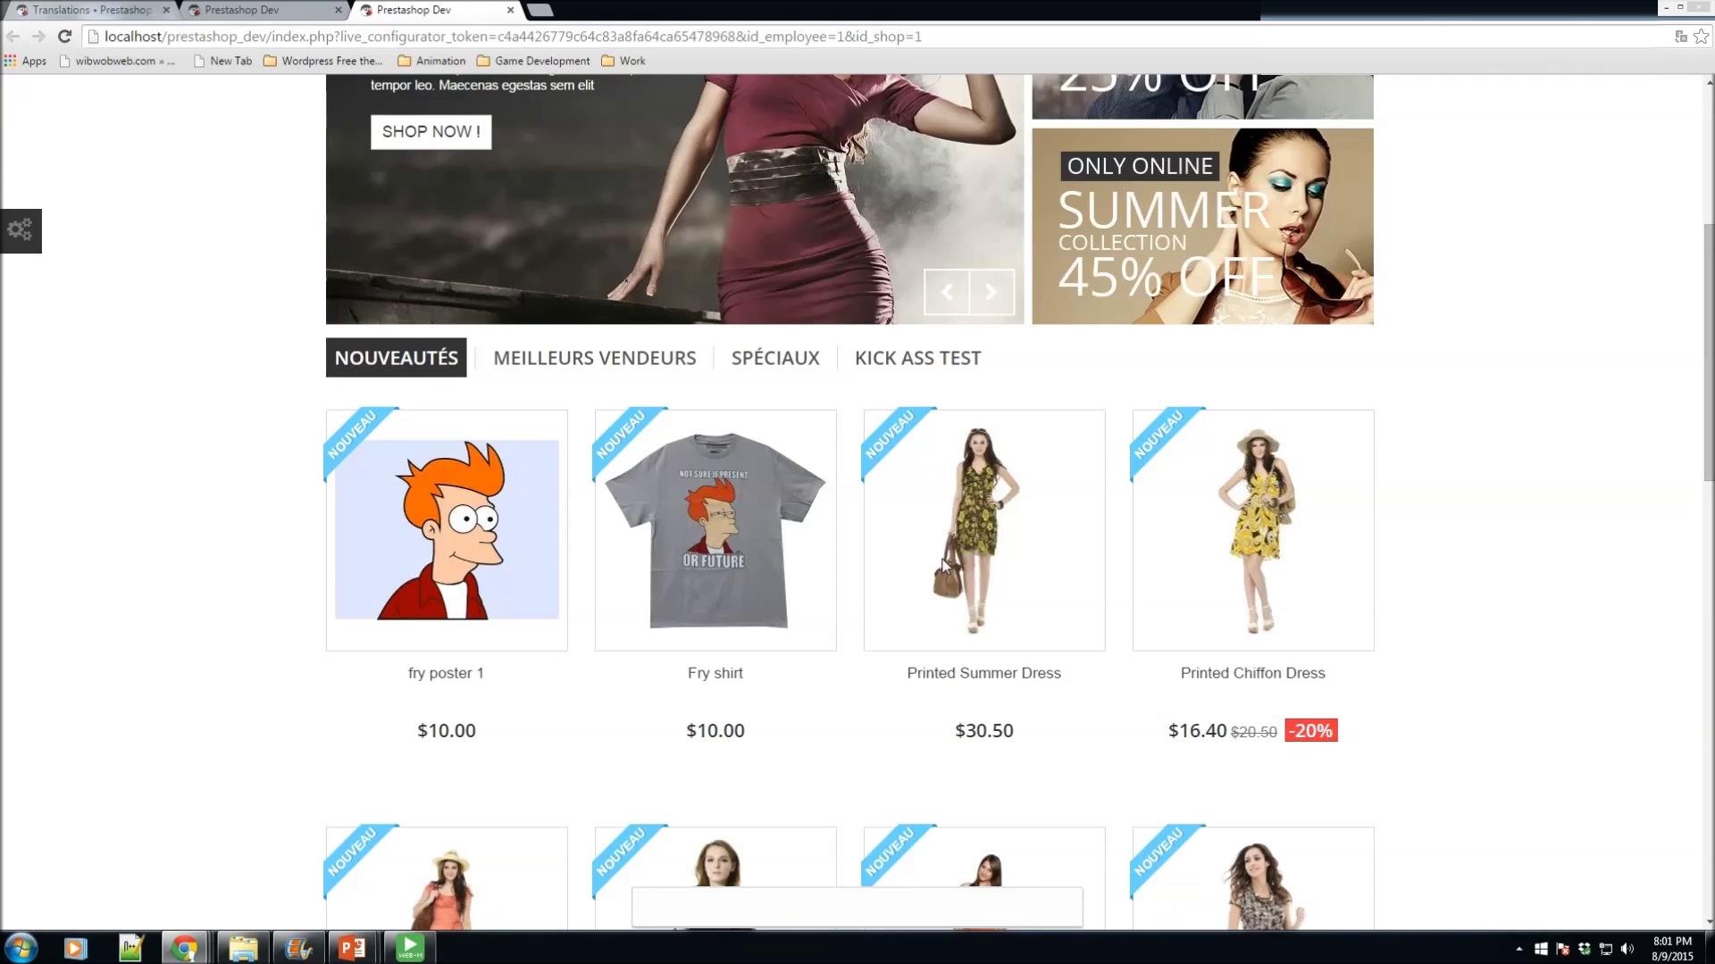
scroll(907, 402, up, 4)
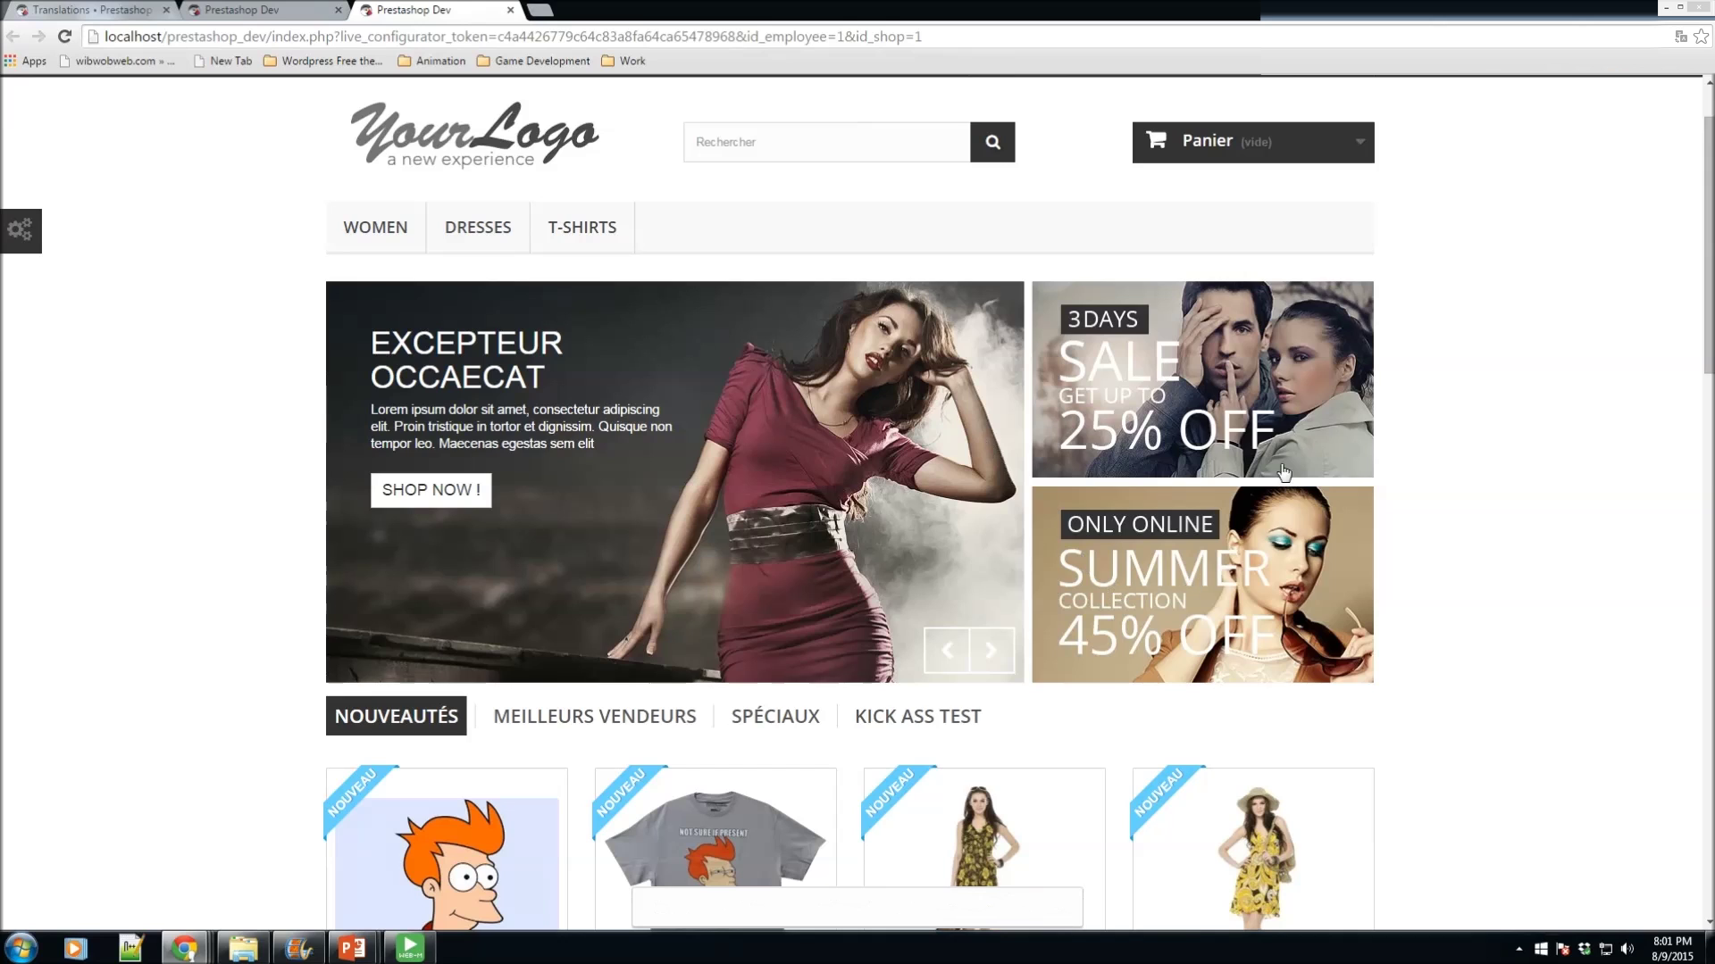
scroll(1449, 478, up, 1)
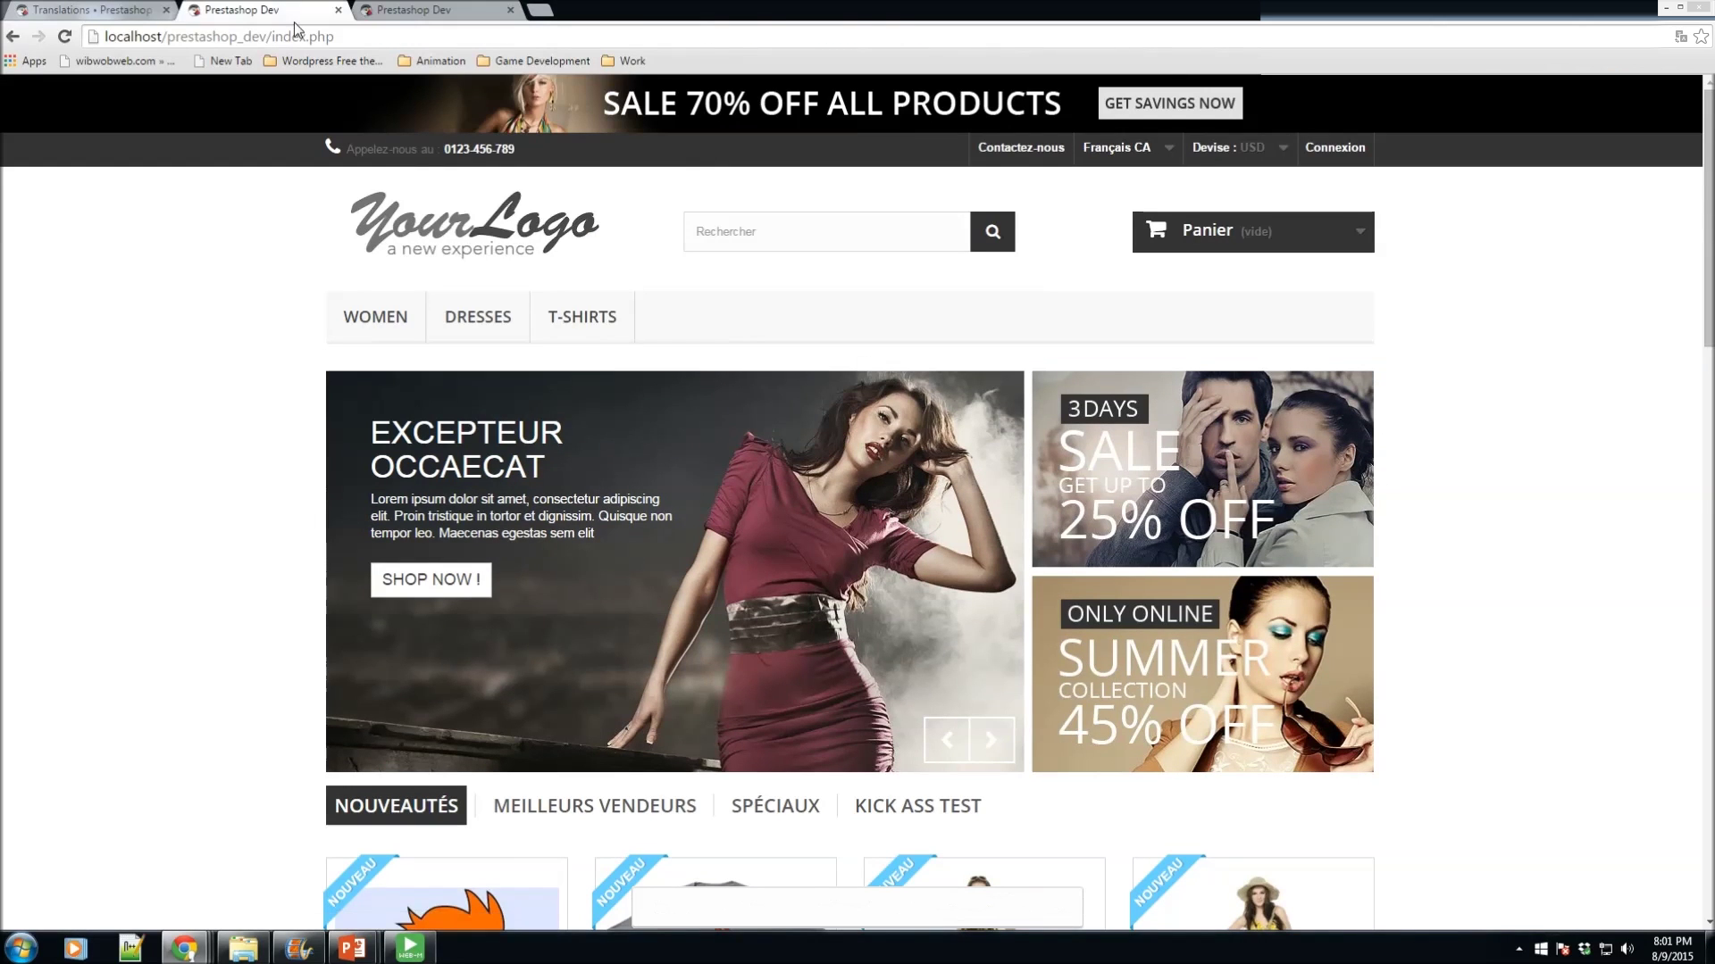
Step: Return to the back office and open the list of all modules under Modules and Services
click(93, 10)
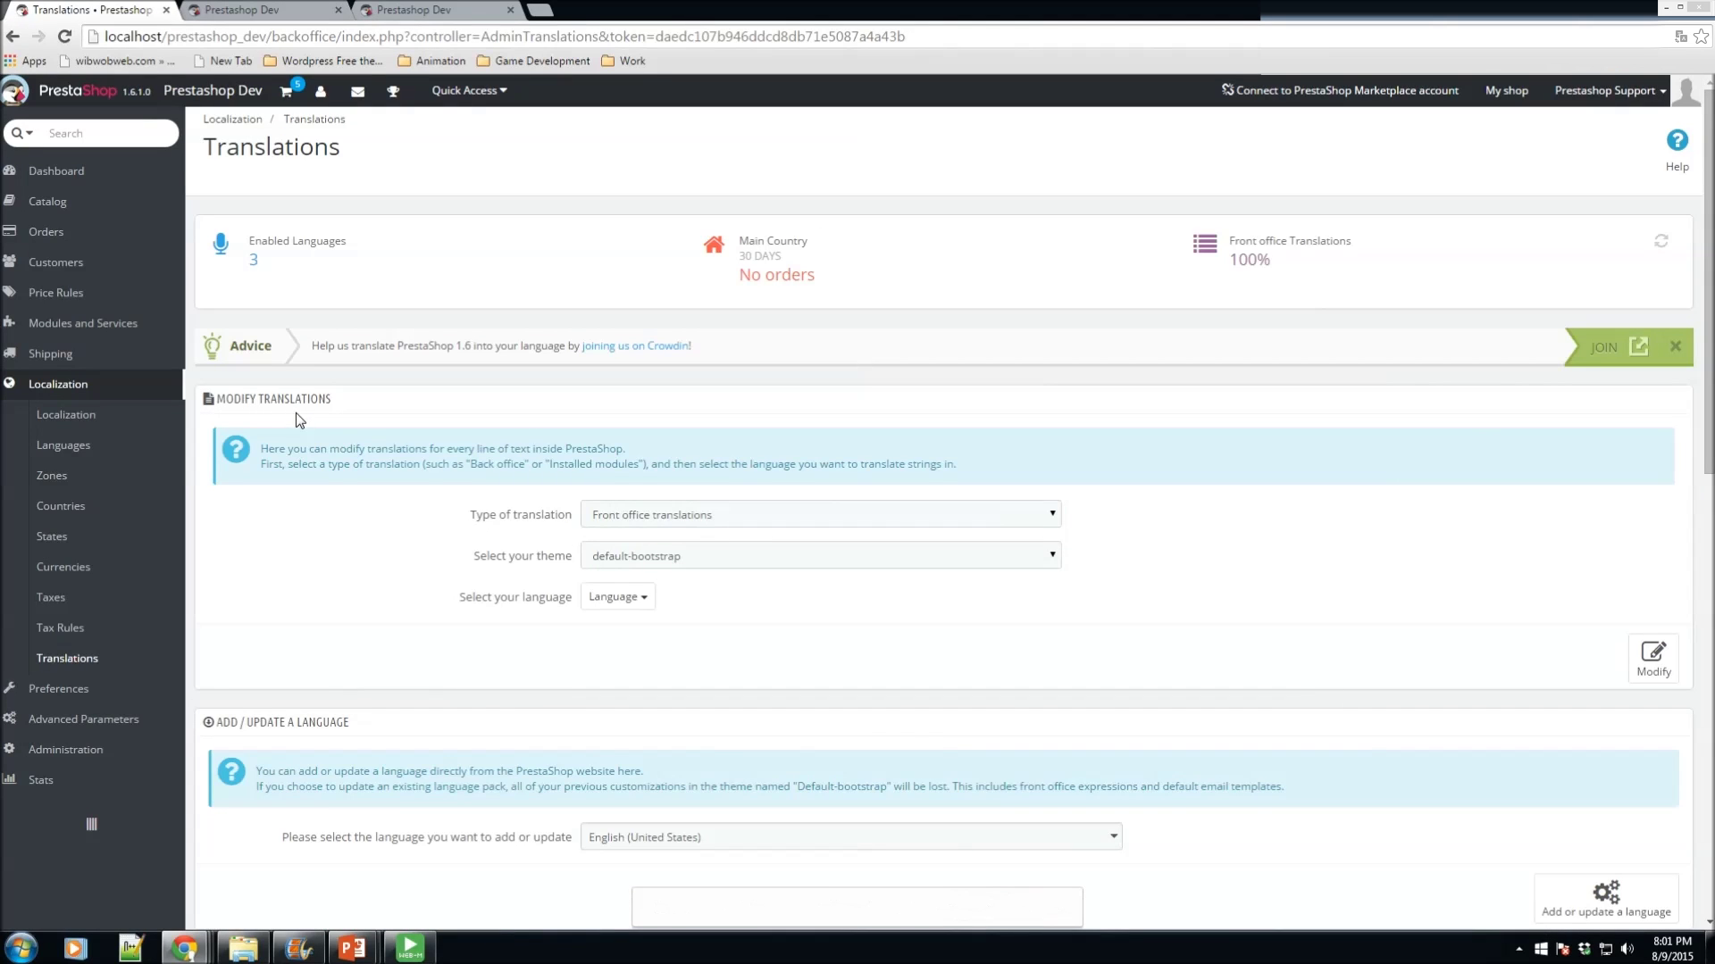
mouse_move(107, 355)
mouse_move(63, 329)
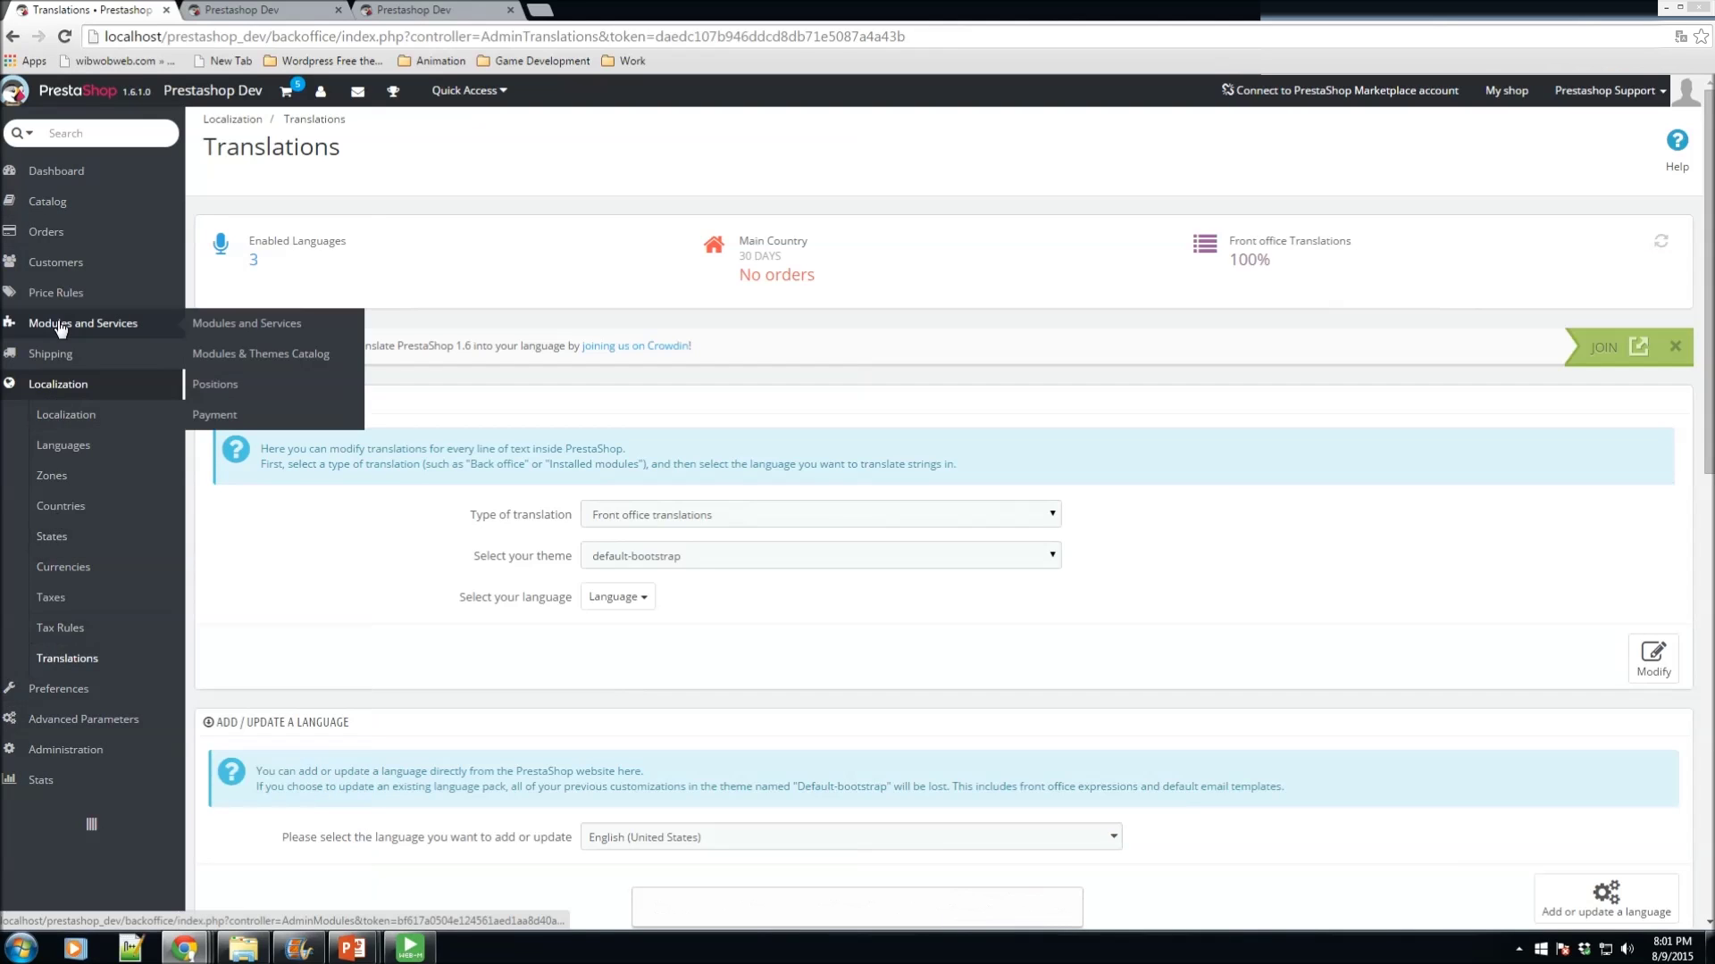
click(249, 325)
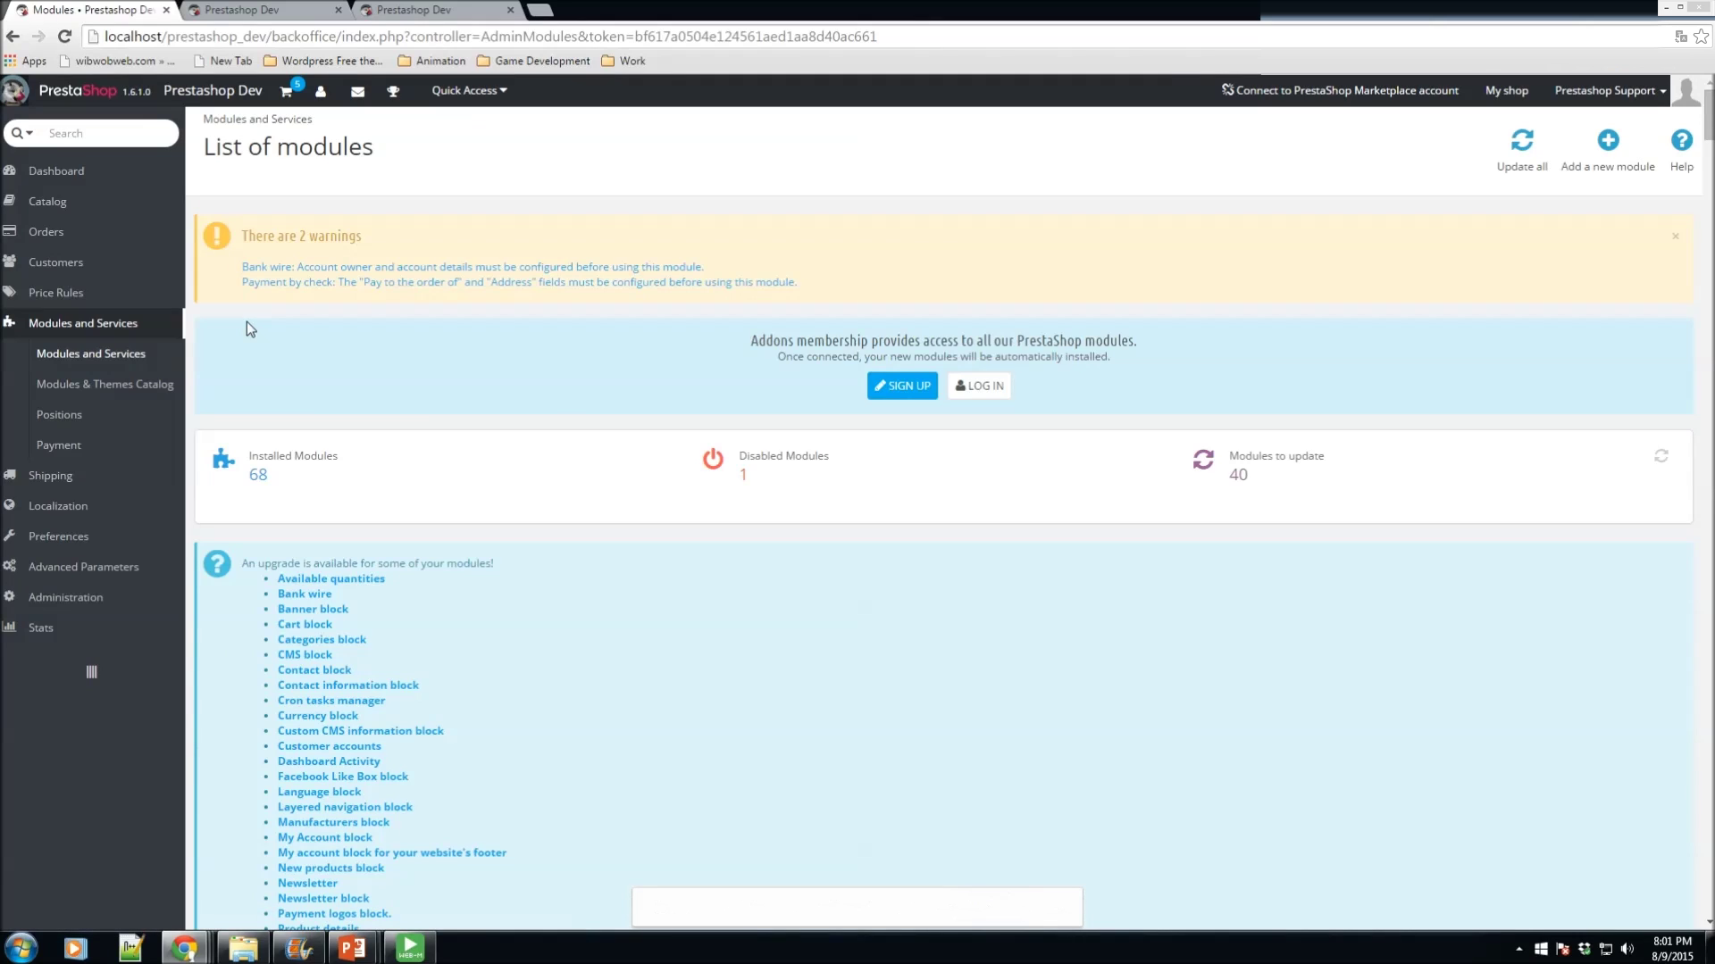
scroll(265, 405, down, 13)
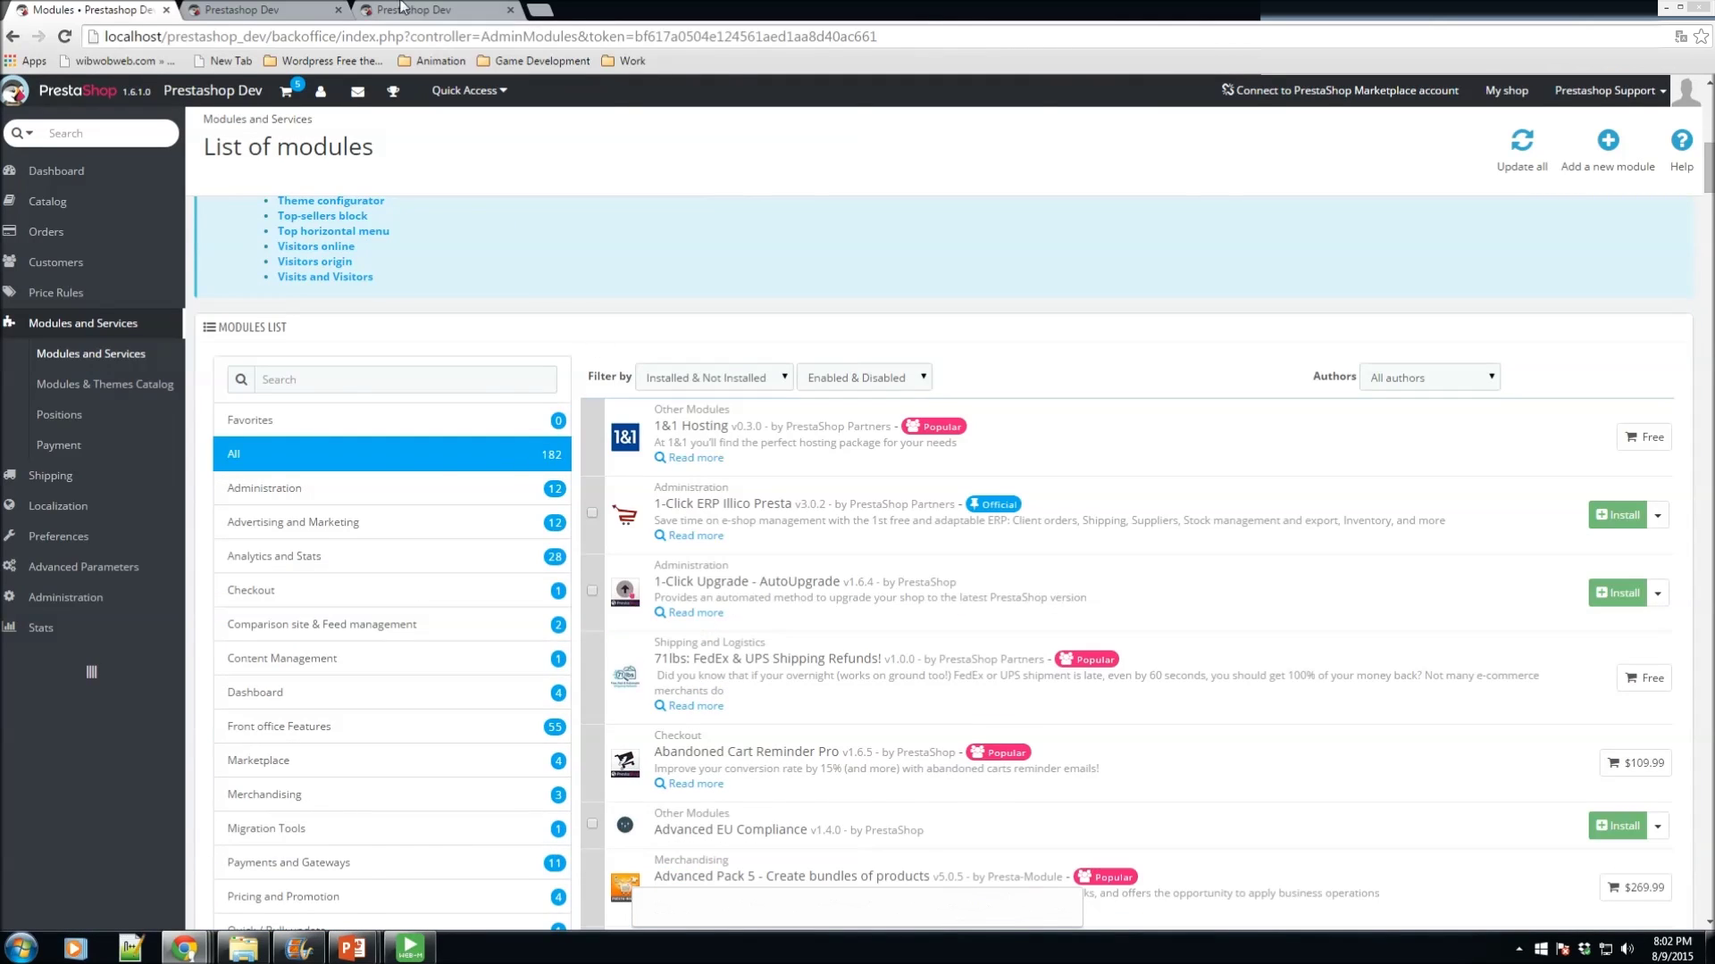
Step: Close the extra storefront browser tab and return to the modules list
click(401, 9)
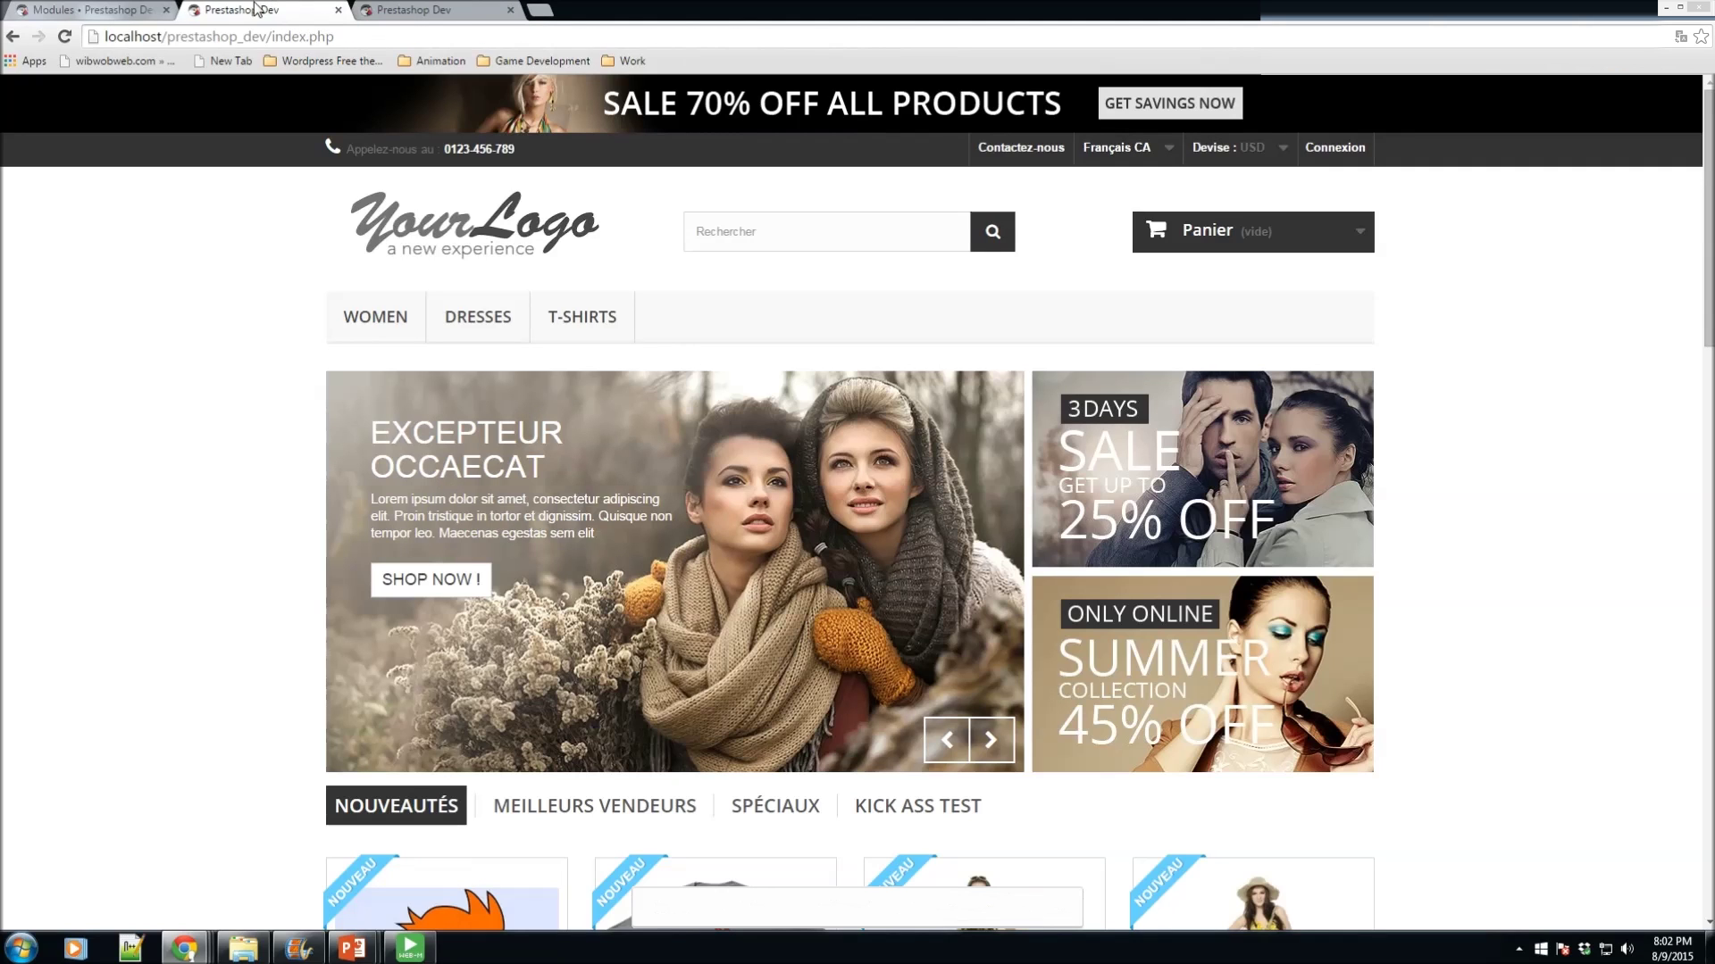
click(338, 10)
click(119, 18)
Step: Search the modules list for "slider" and open the configuration of the "Image slider for your homepage" module
scroll(490, 492, down, 4)
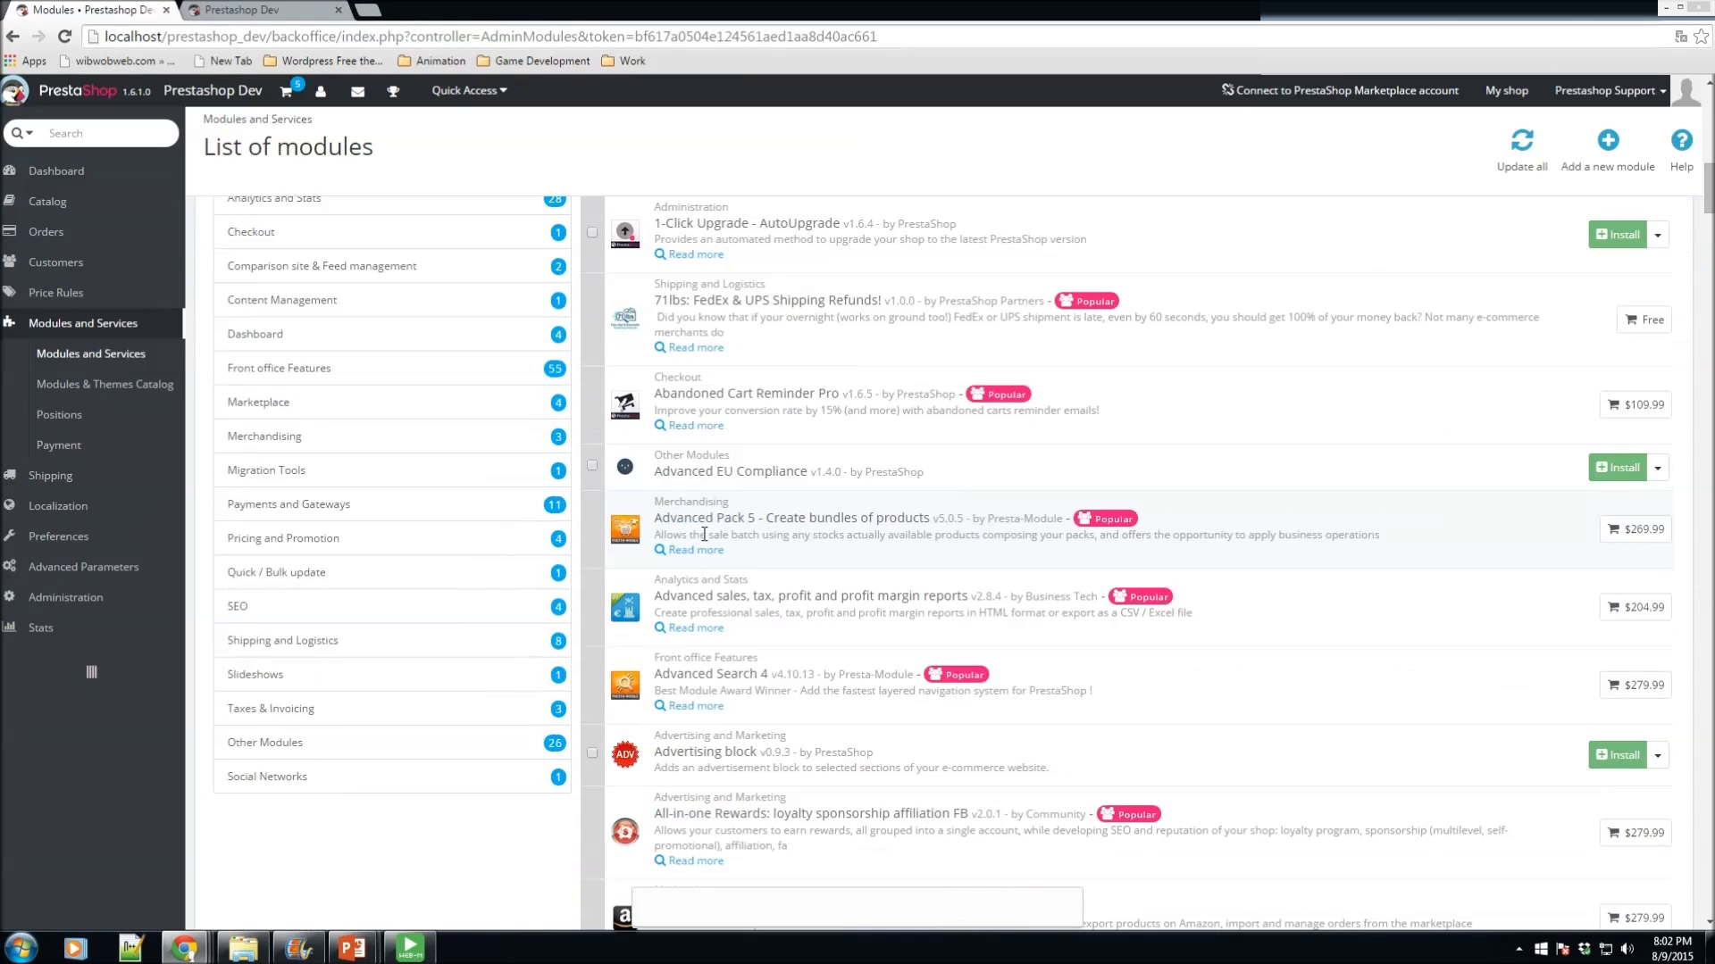
scroll(325, 239, up, 5)
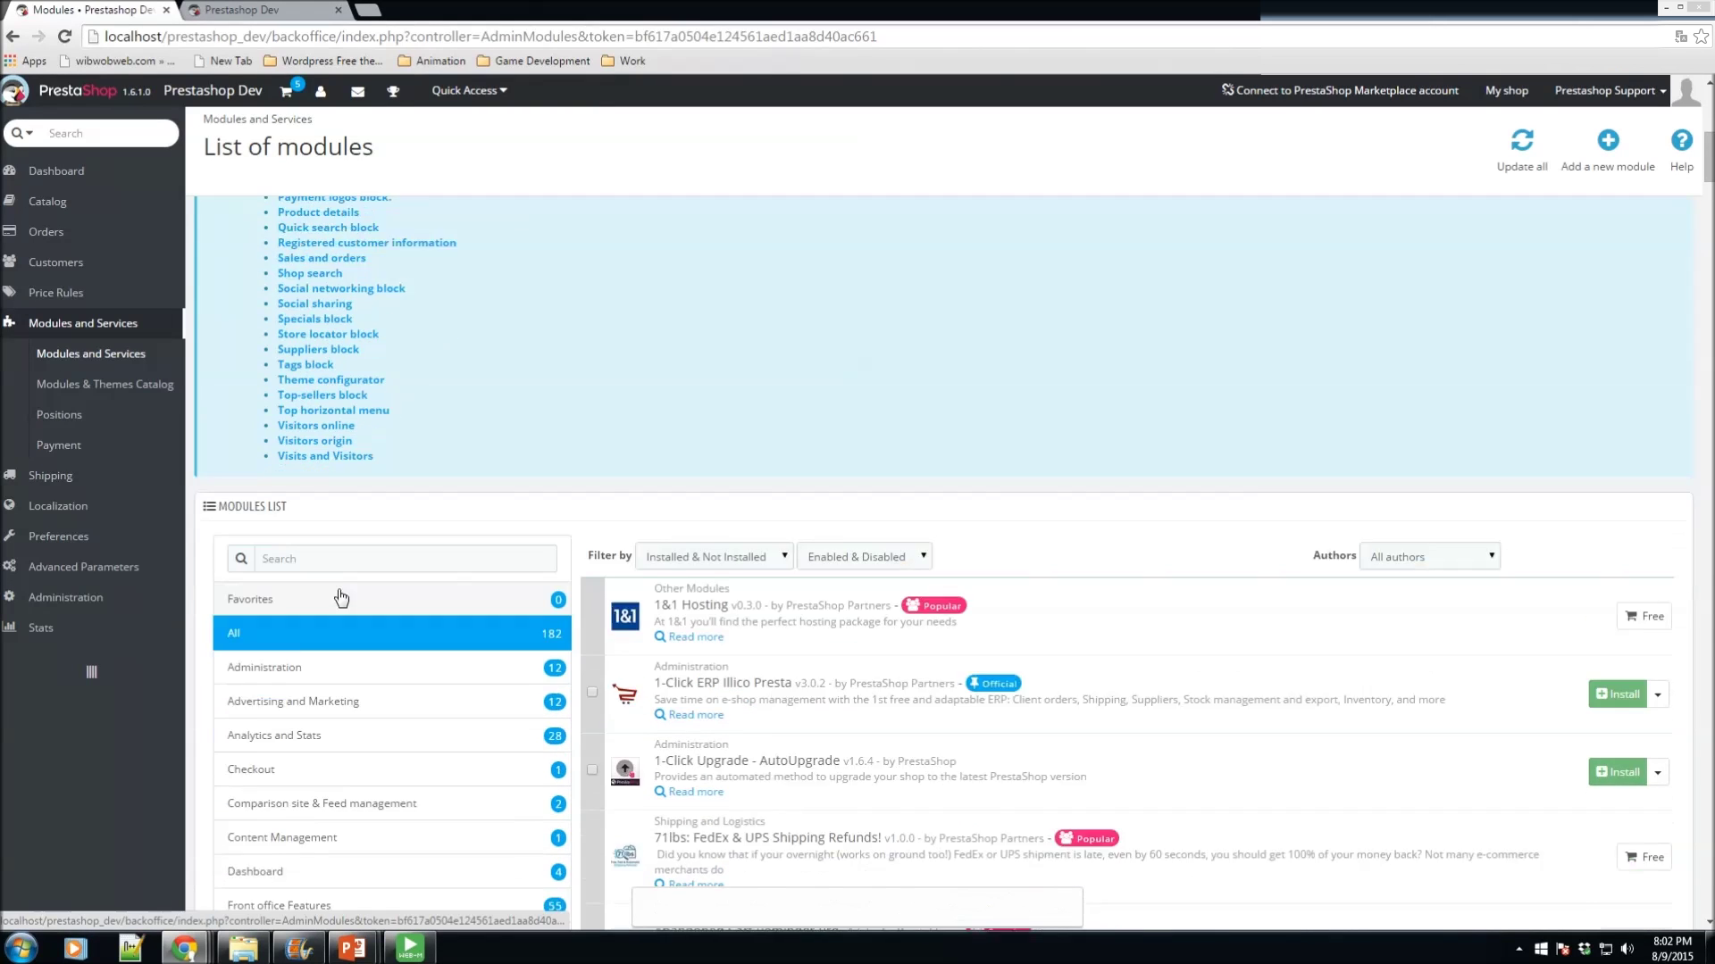
click(334, 461)
text(slider)
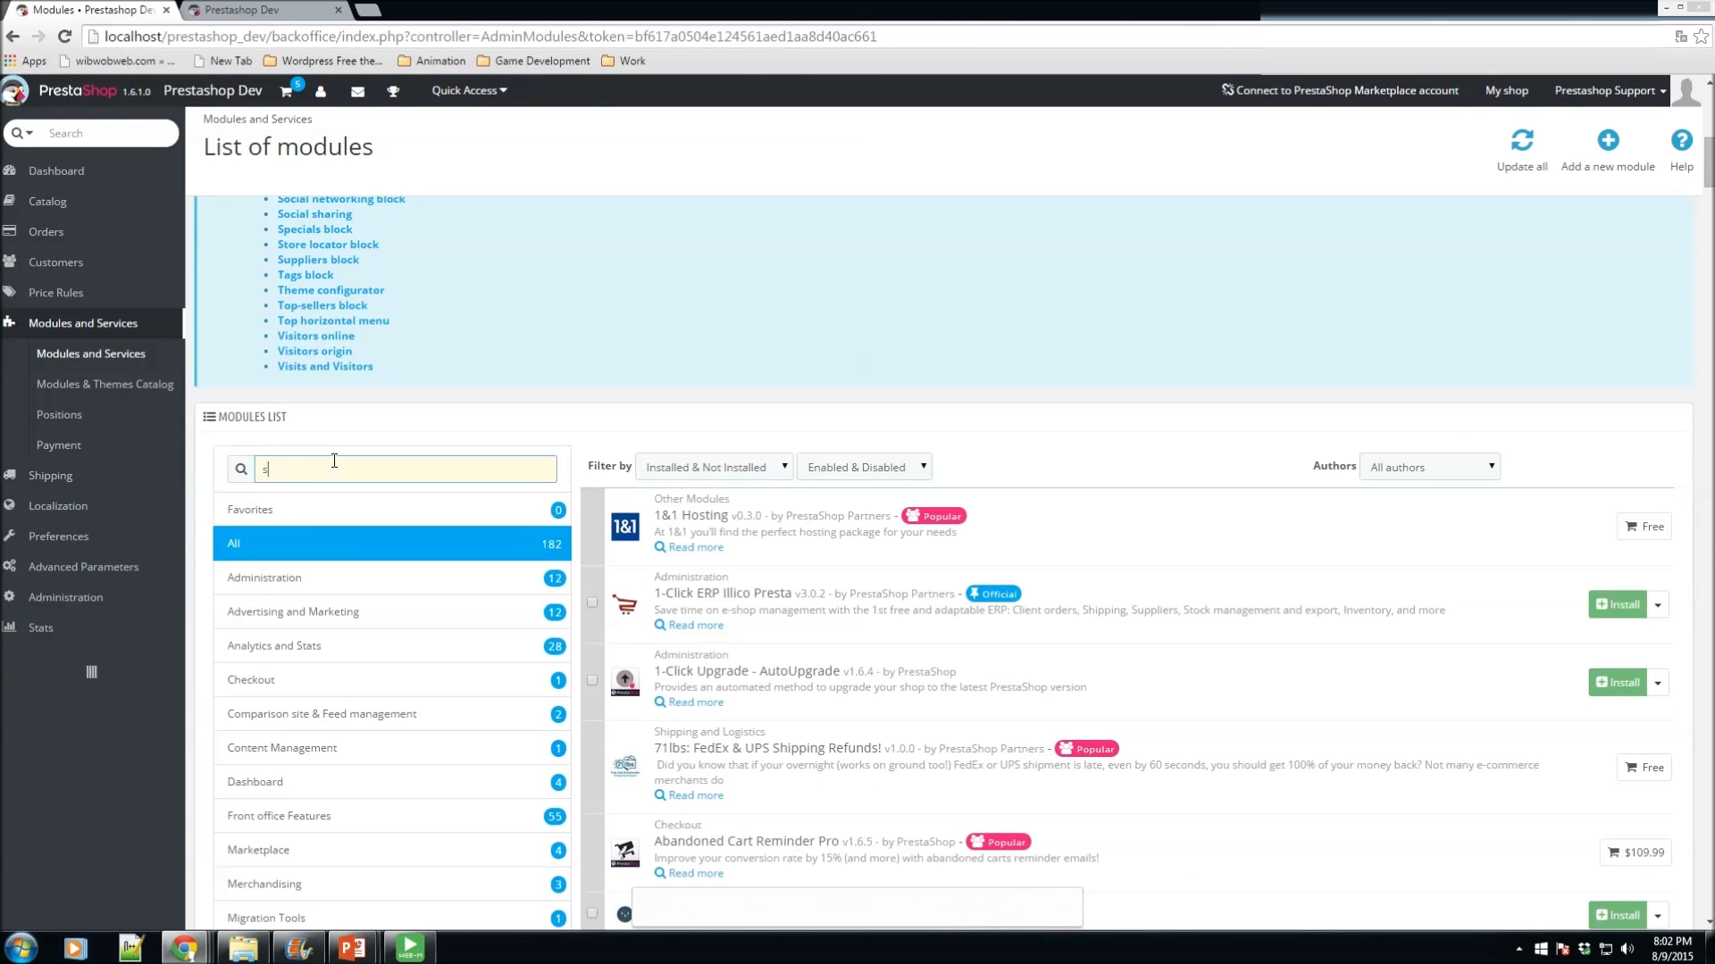
key(BackSpace)
key(BackSpace)
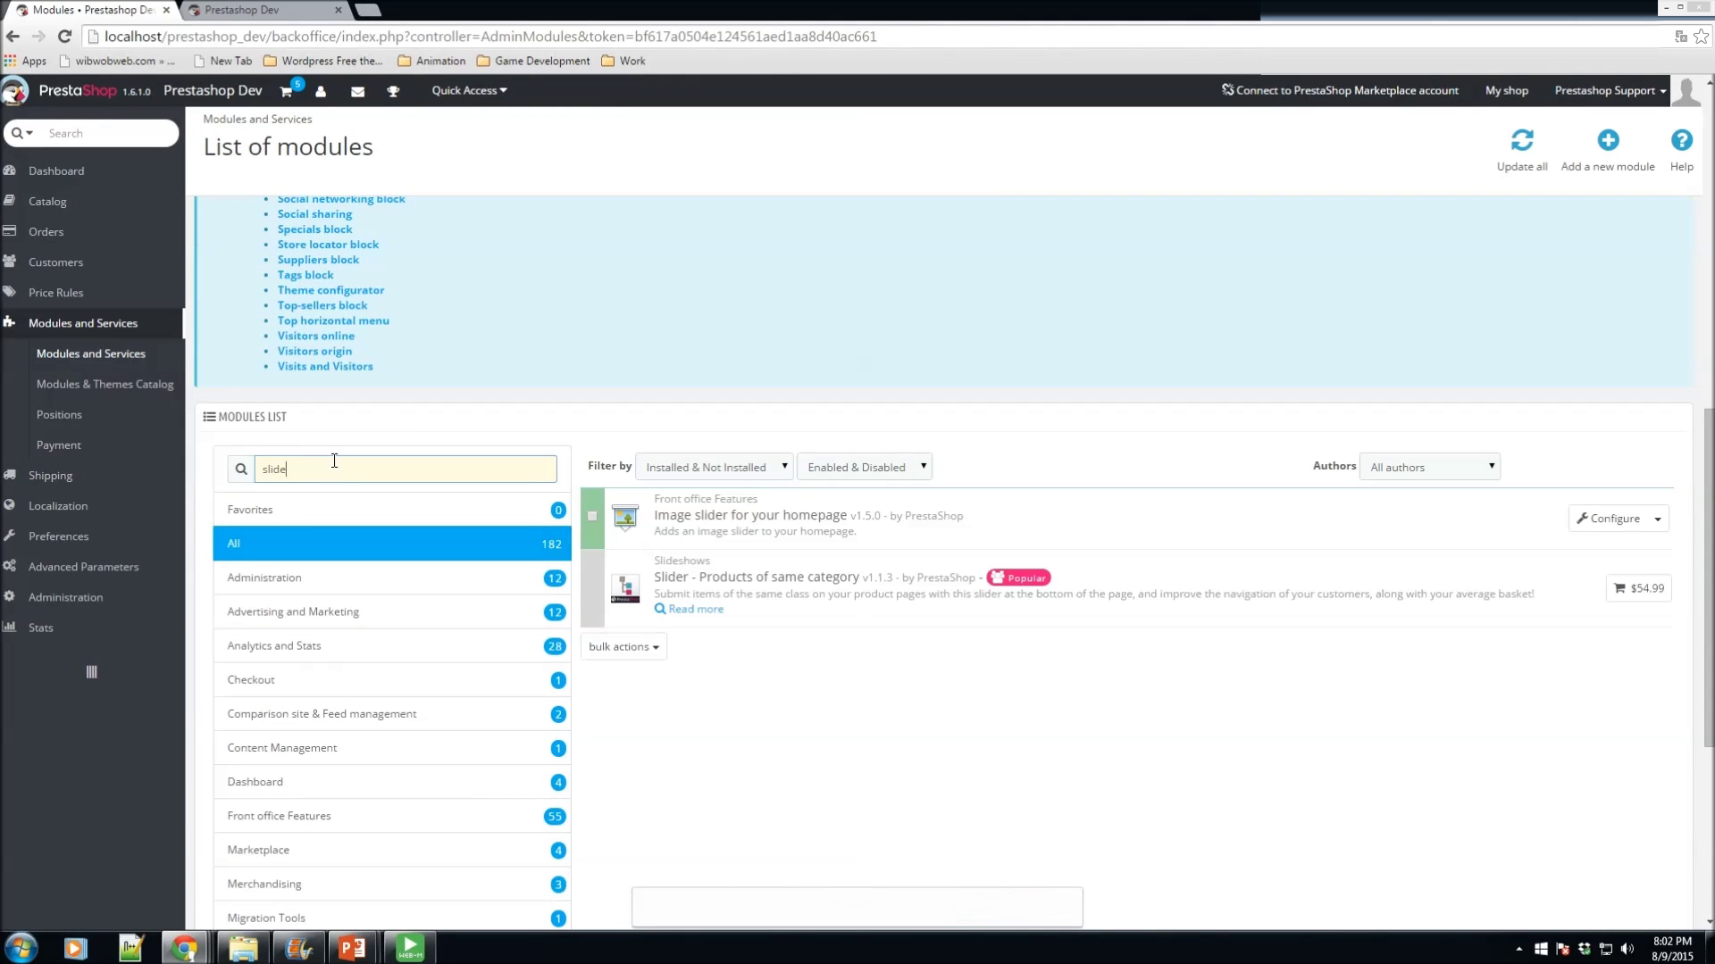
text(r)
click(1612, 525)
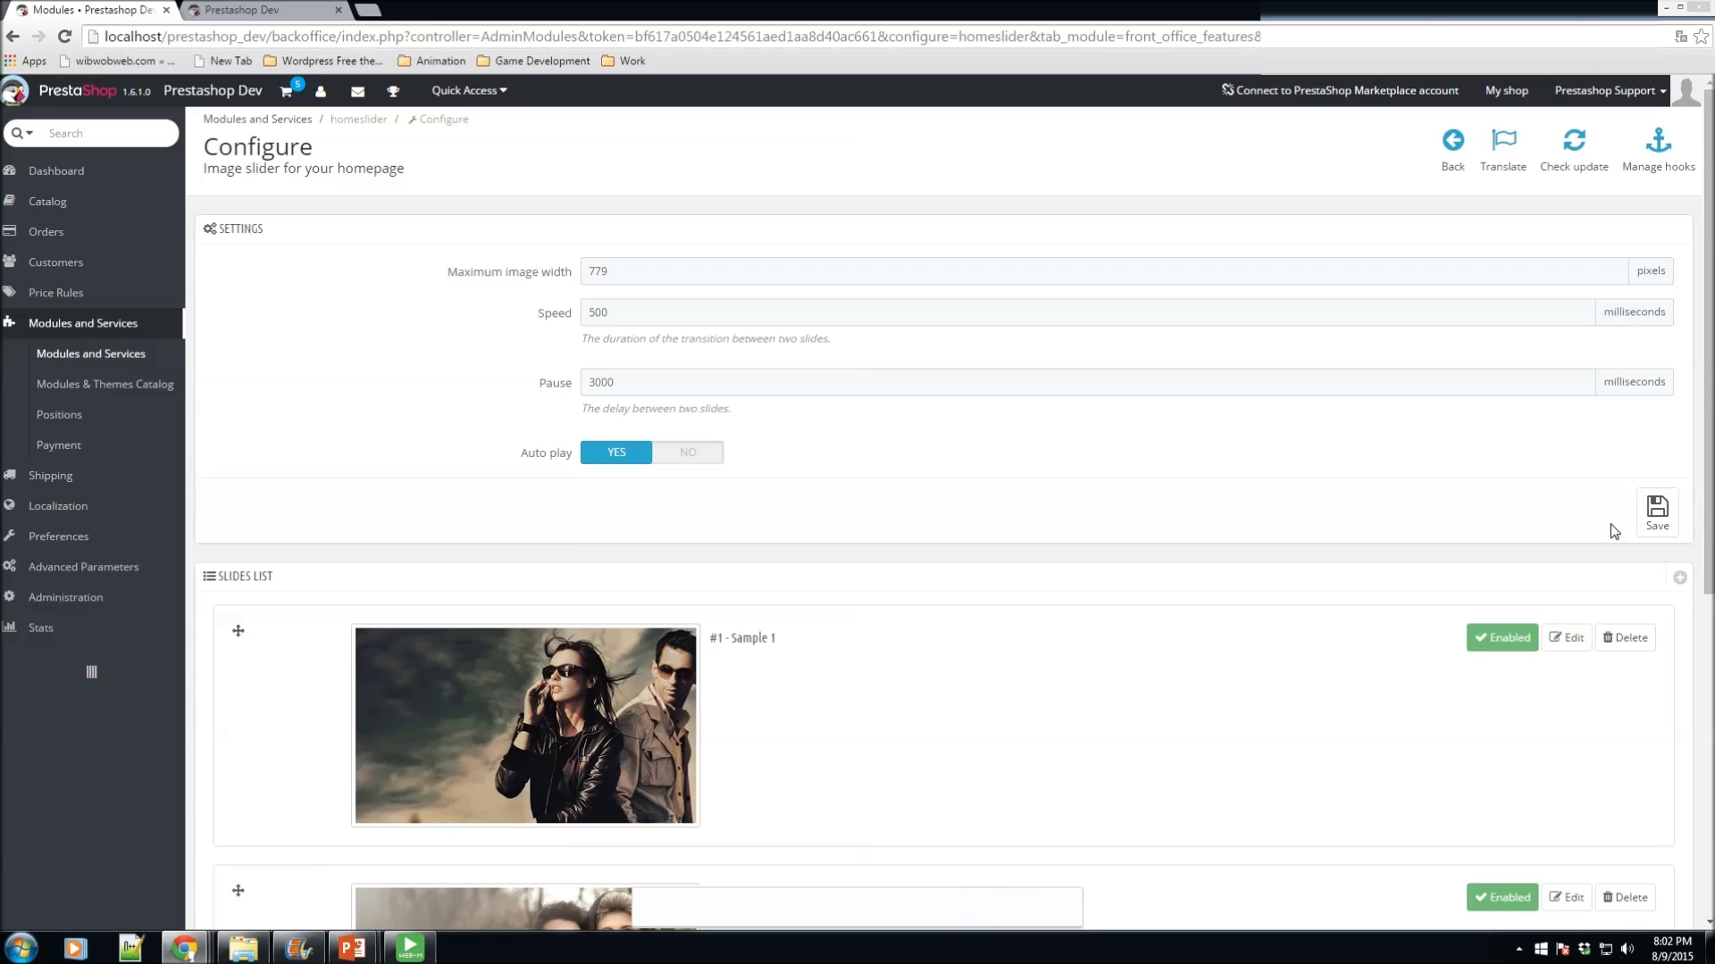
Step: Compare the storefront home page's slider with the settings and slides list of the image slider module
click(259, 7)
click(107, 9)
click(273, 9)
click(99, 7)
click(268, 9)
click(74, 7)
scroll(714, 536, down, 4)
scroll(804, 598, up, 3)
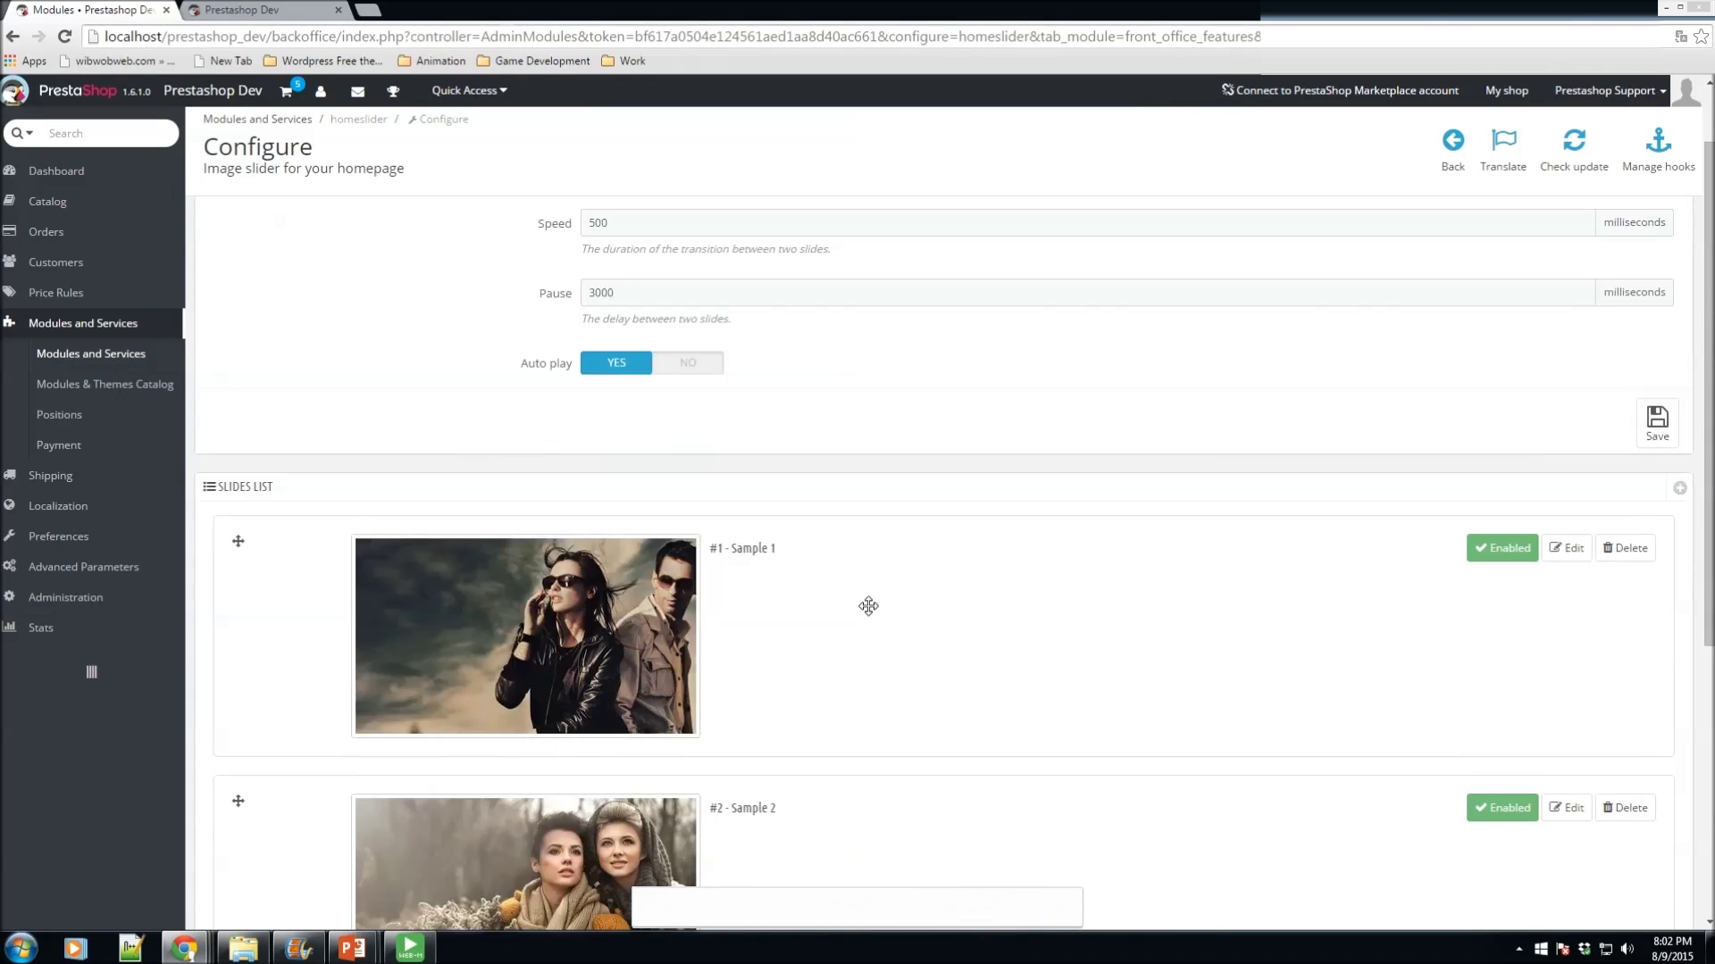
scroll(870, 606, down, 5)
scroll(831, 625, up, 6)
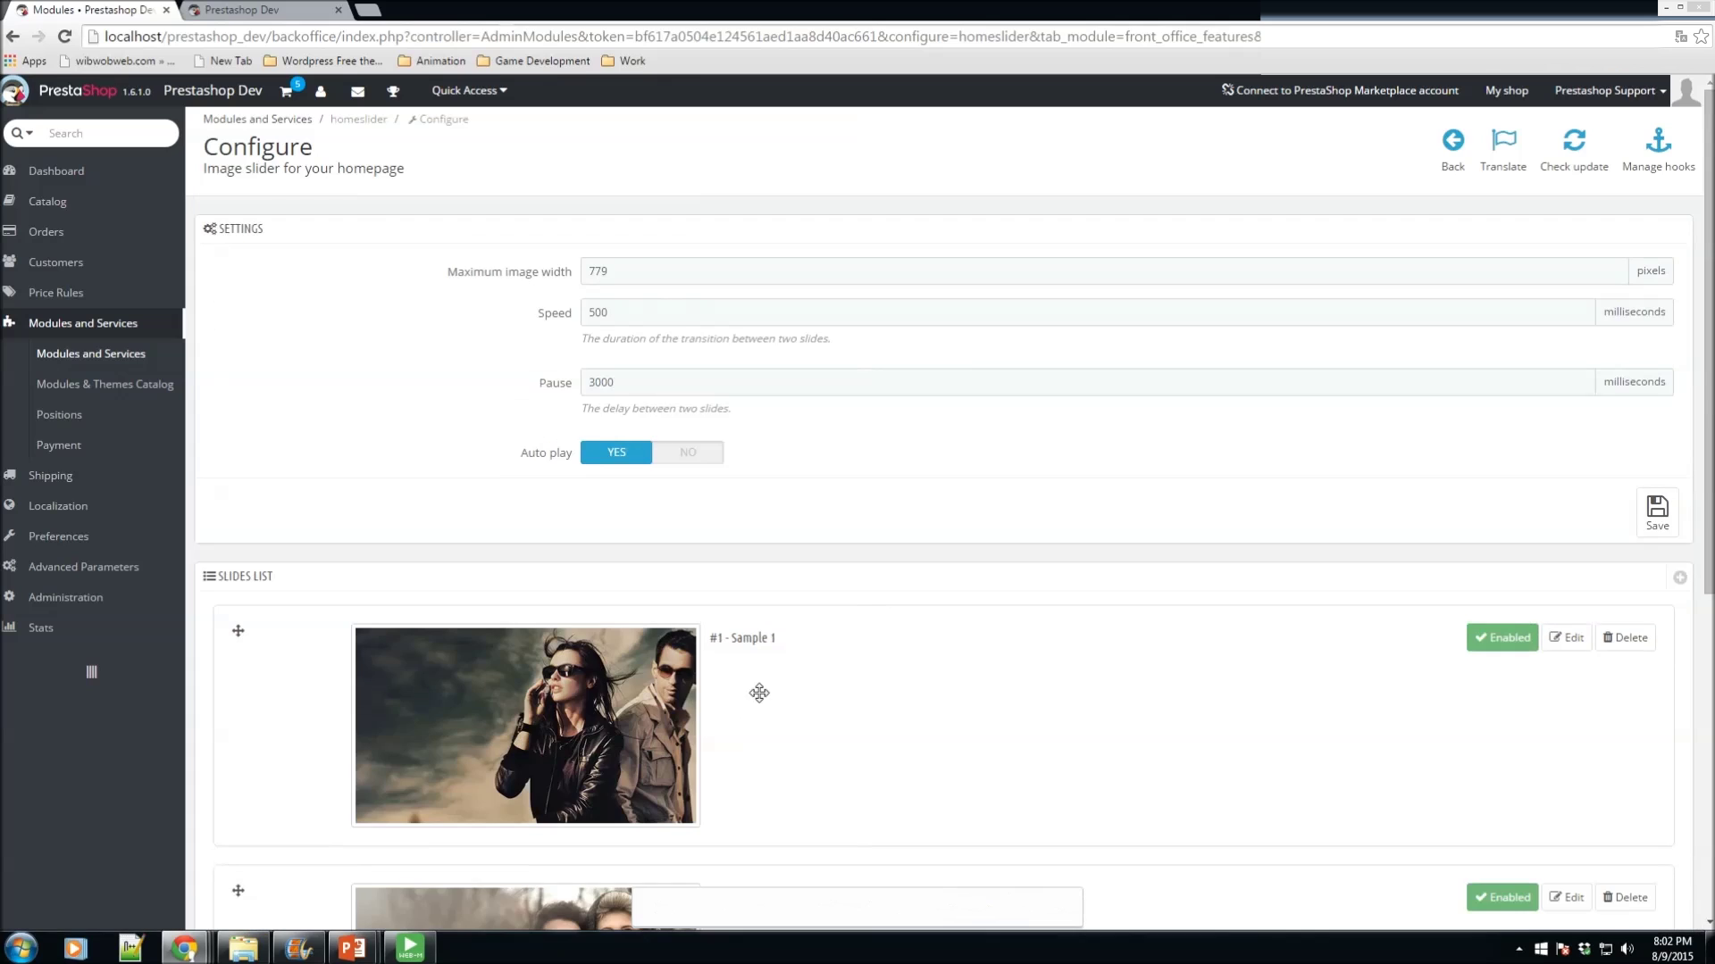
Step: Open the Sample 1 slide for editing and compare its image and description text with the slide on the storefront
scroll(693, 628, down, 3)
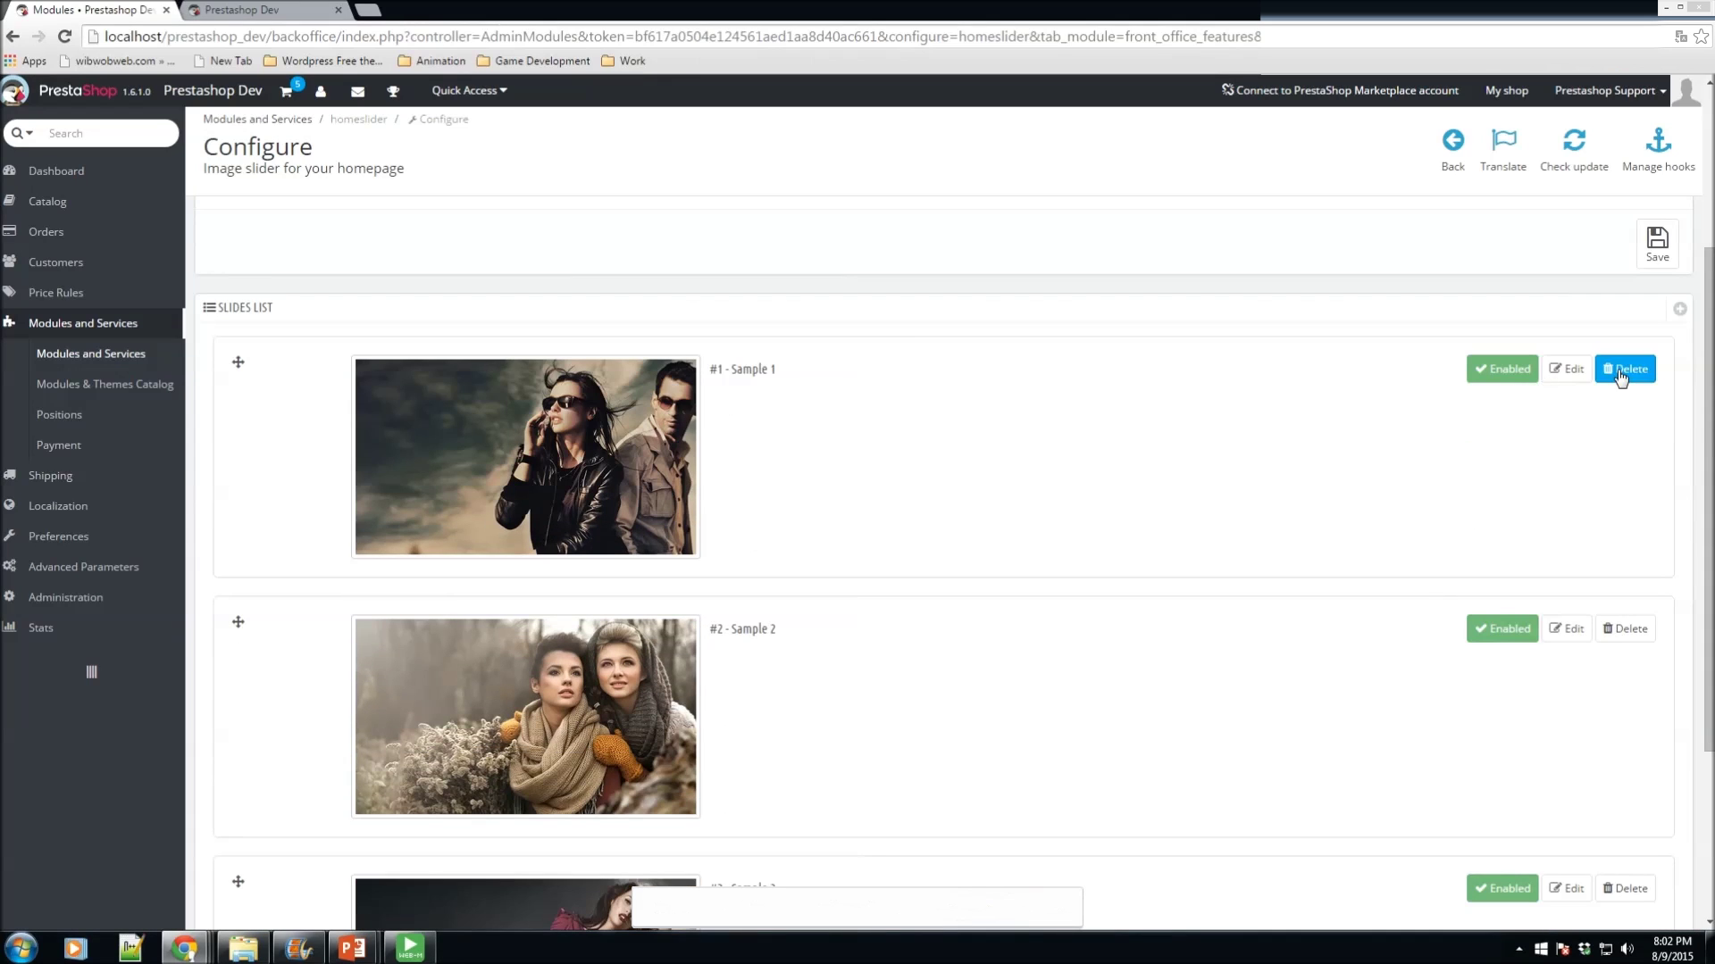
click(1573, 385)
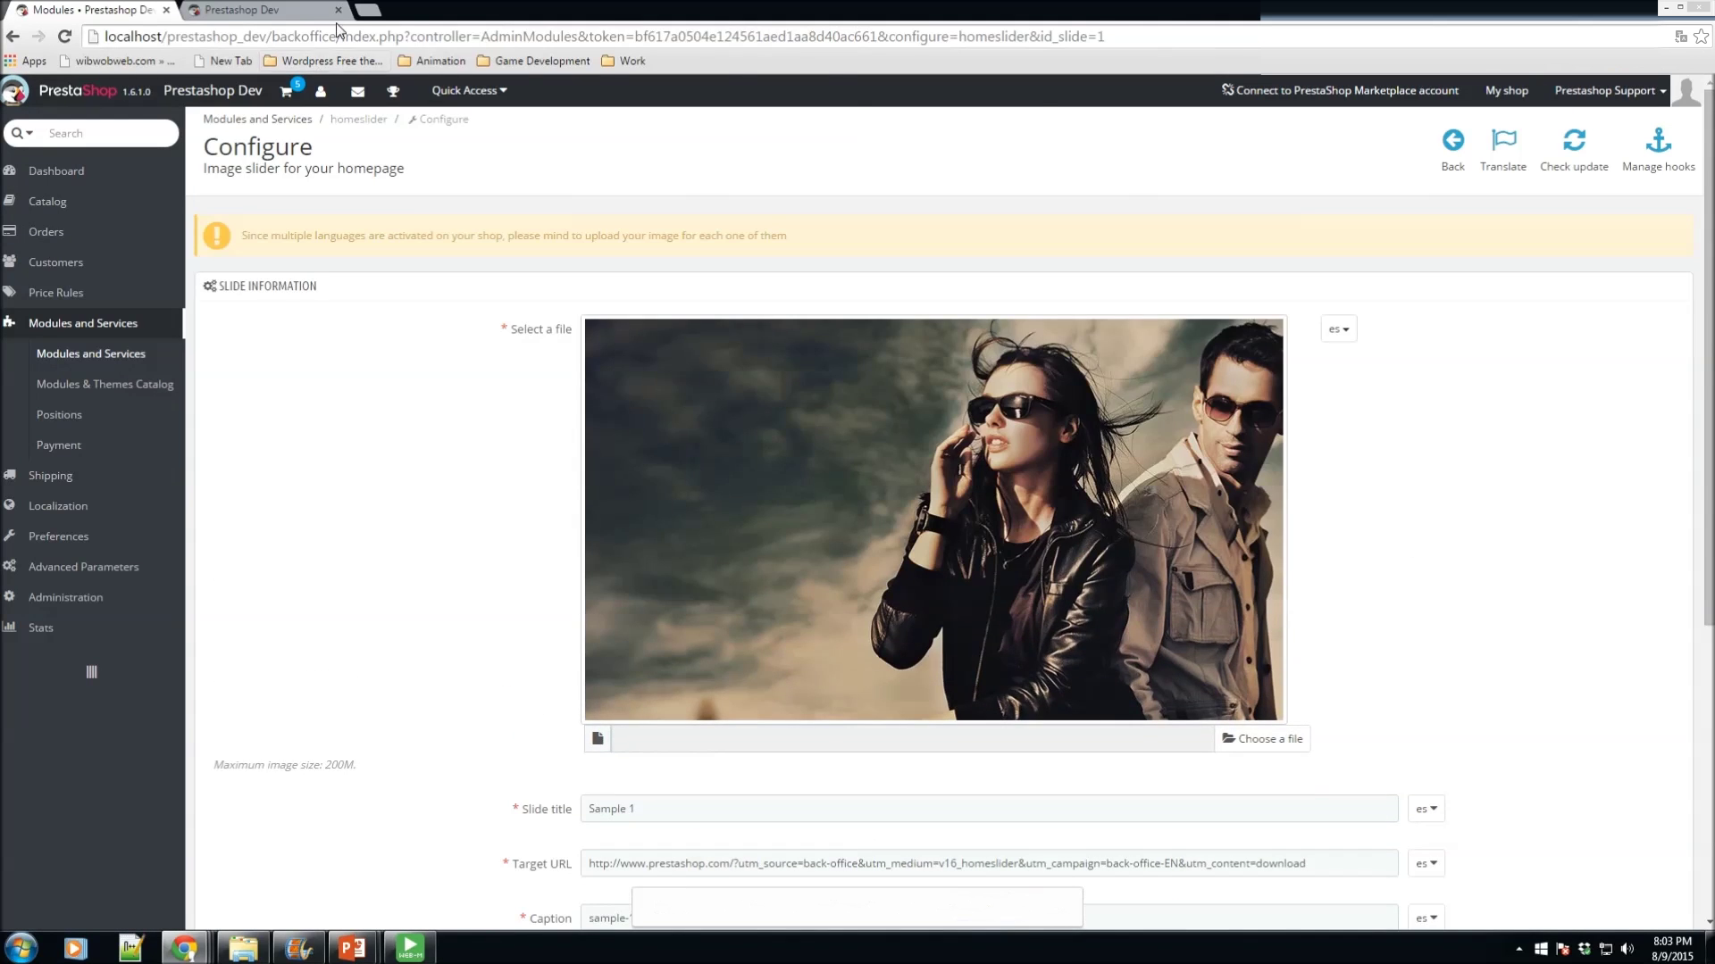
click(286, 10)
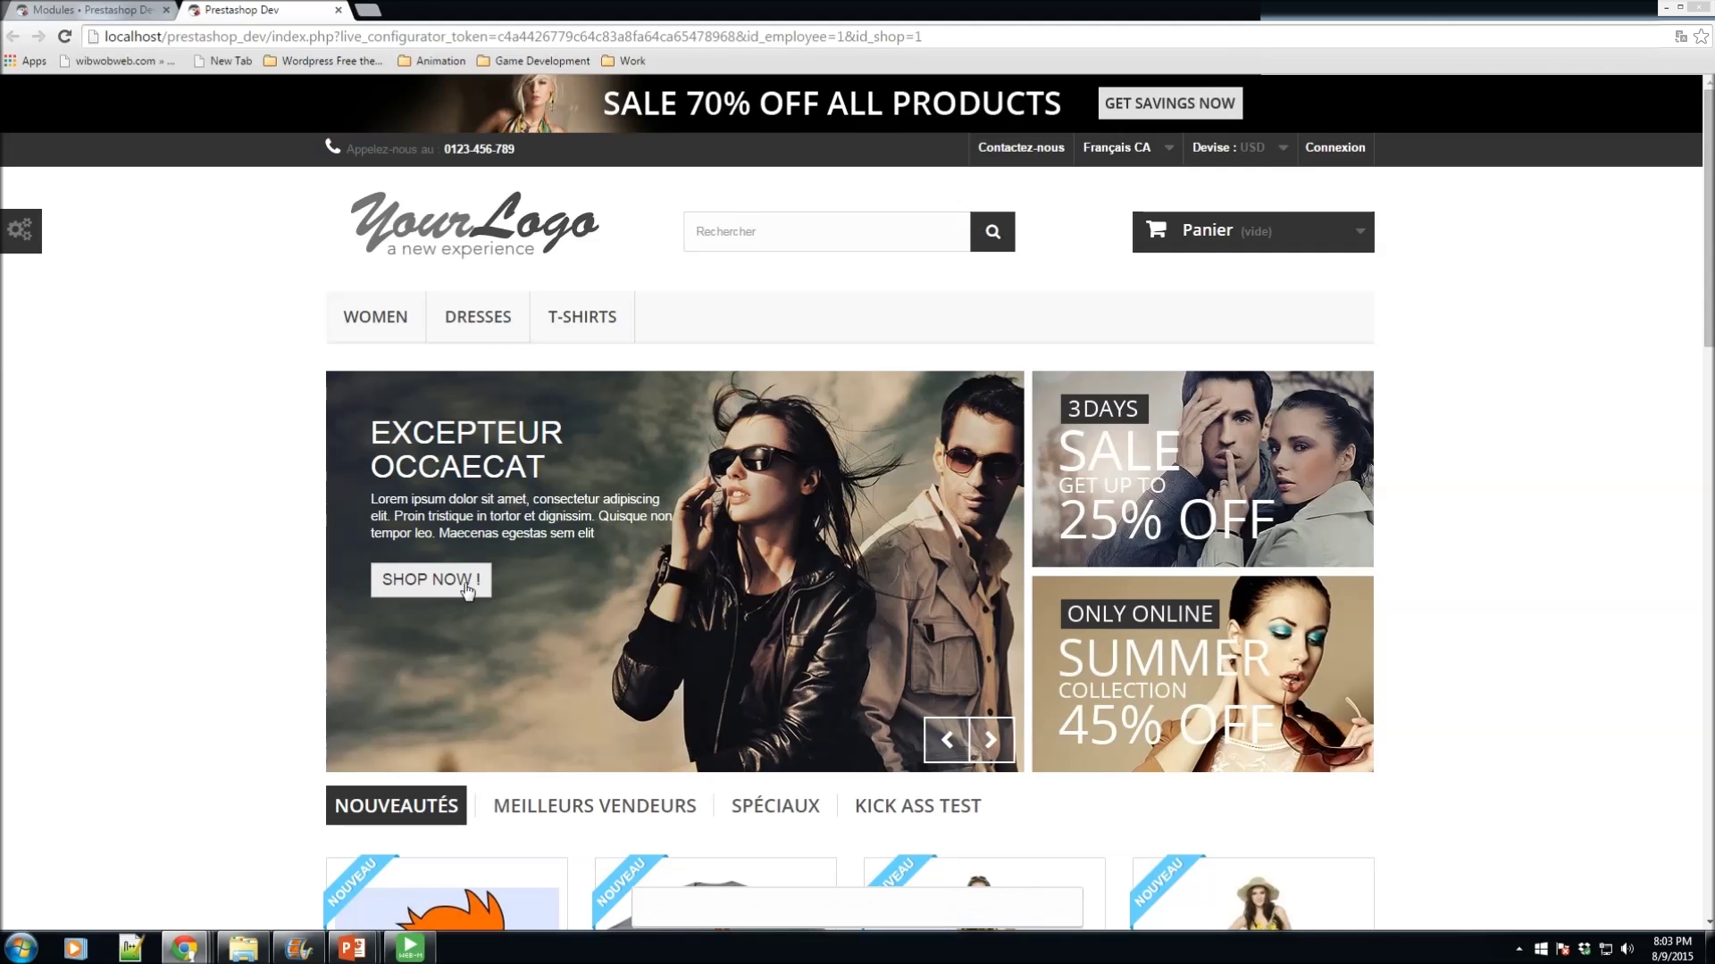
click(93, 9)
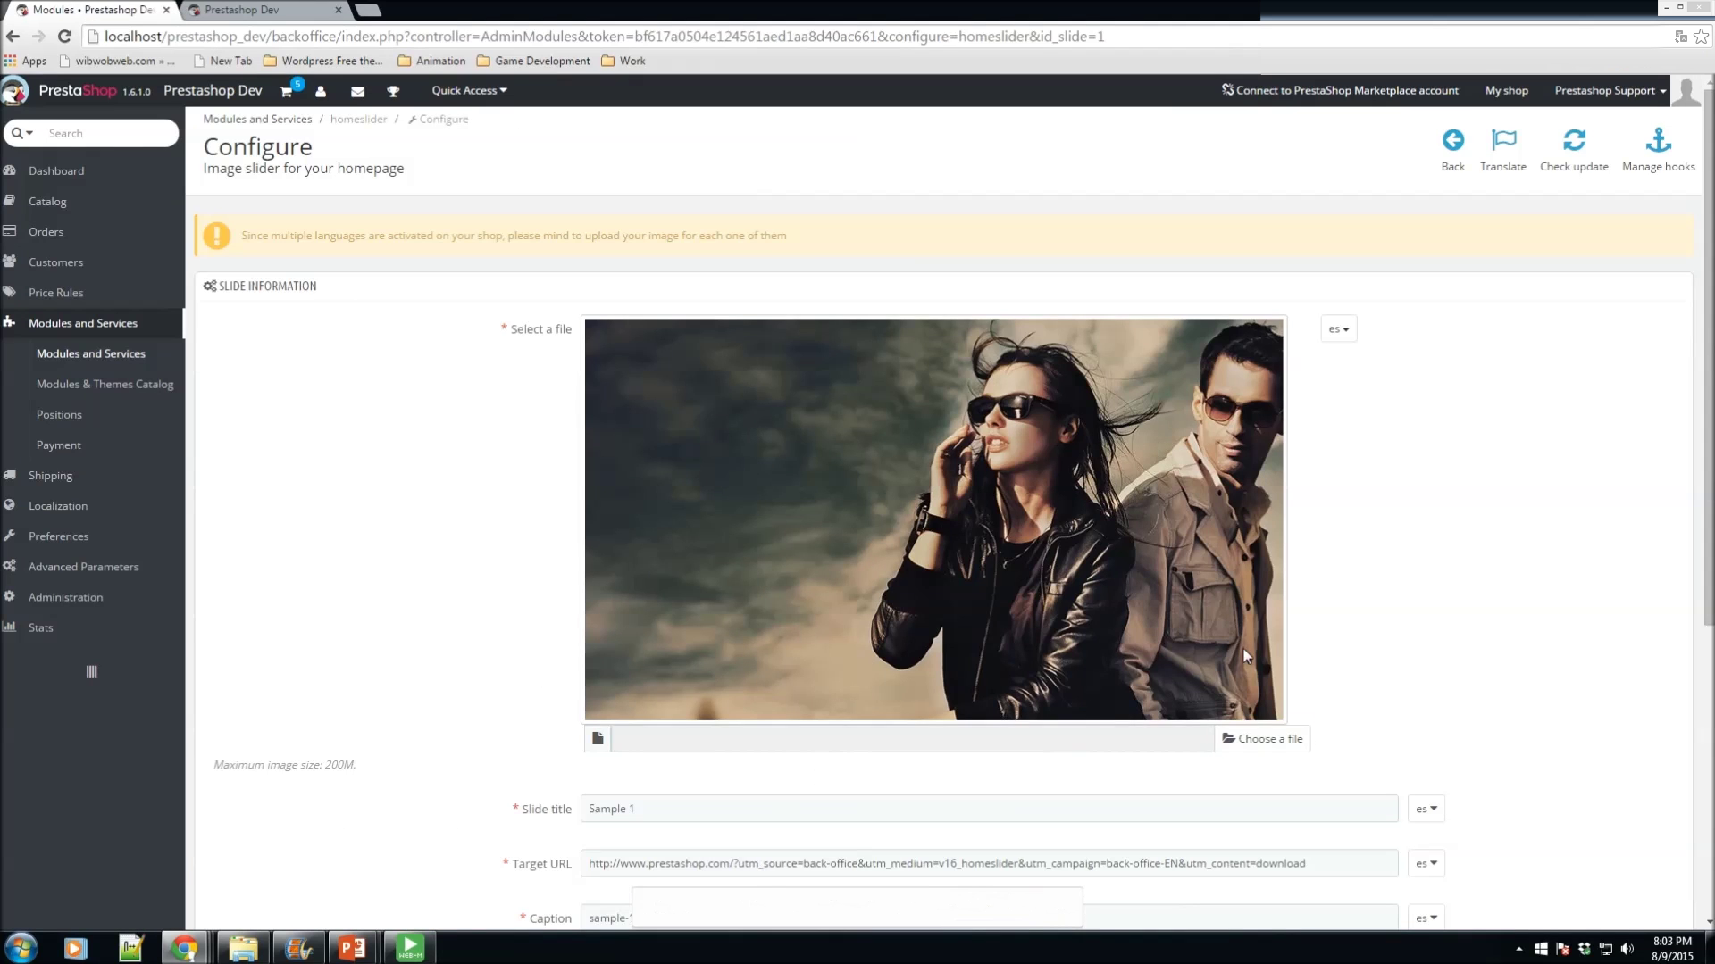
scroll(1248, 656, down, 5)
click(689, 598)
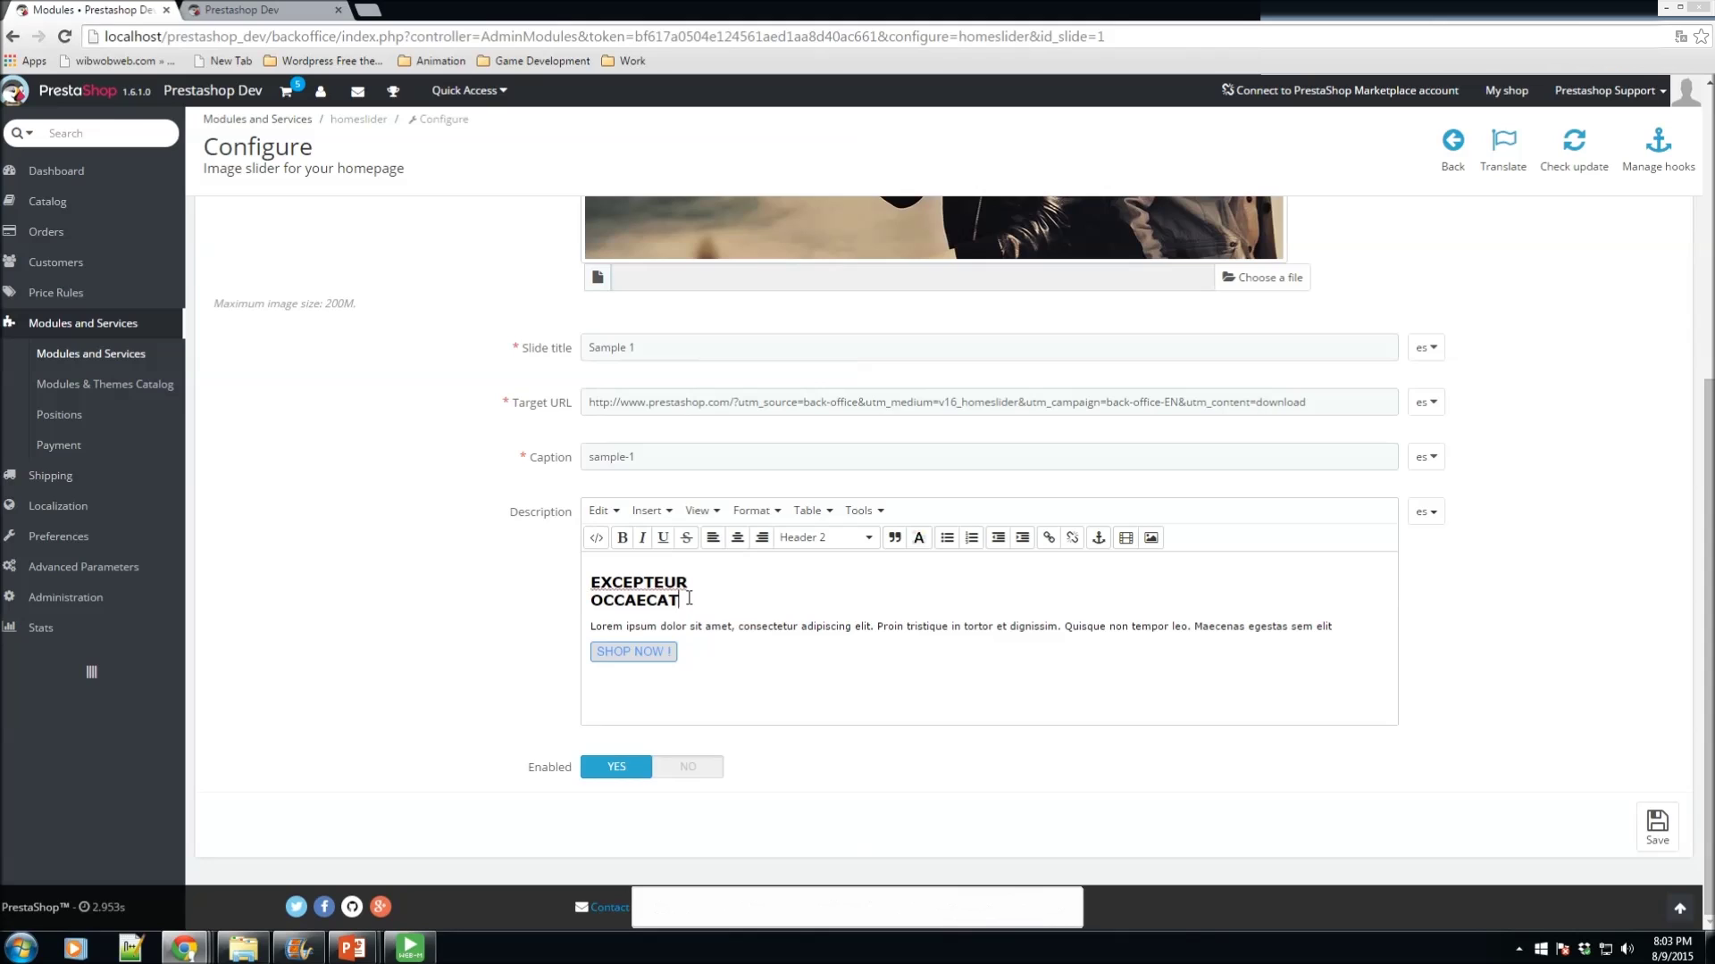
drag(688, 597, 572, 570)
click(1104, 650)
Step: Replace the heading in the Sample 1 slide's English description with "ENGLISHHHHH" and save the slide
click(1433, 523)
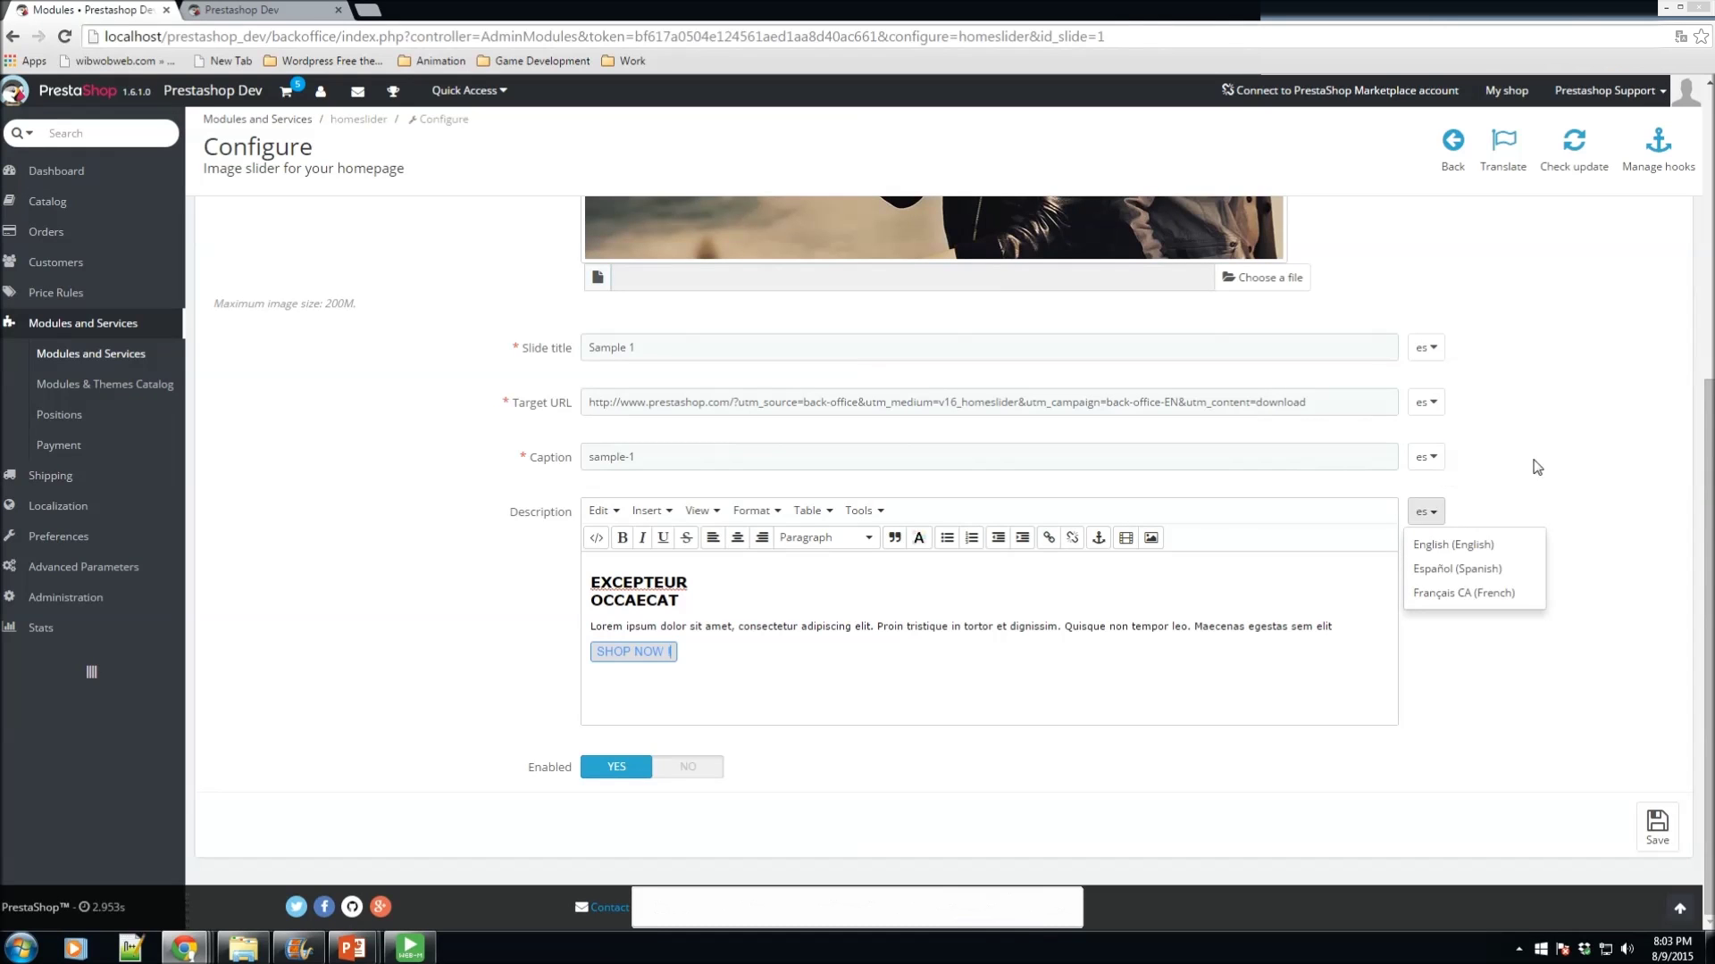
click(1441, 547)
scroll(1418, 579, up, 5)
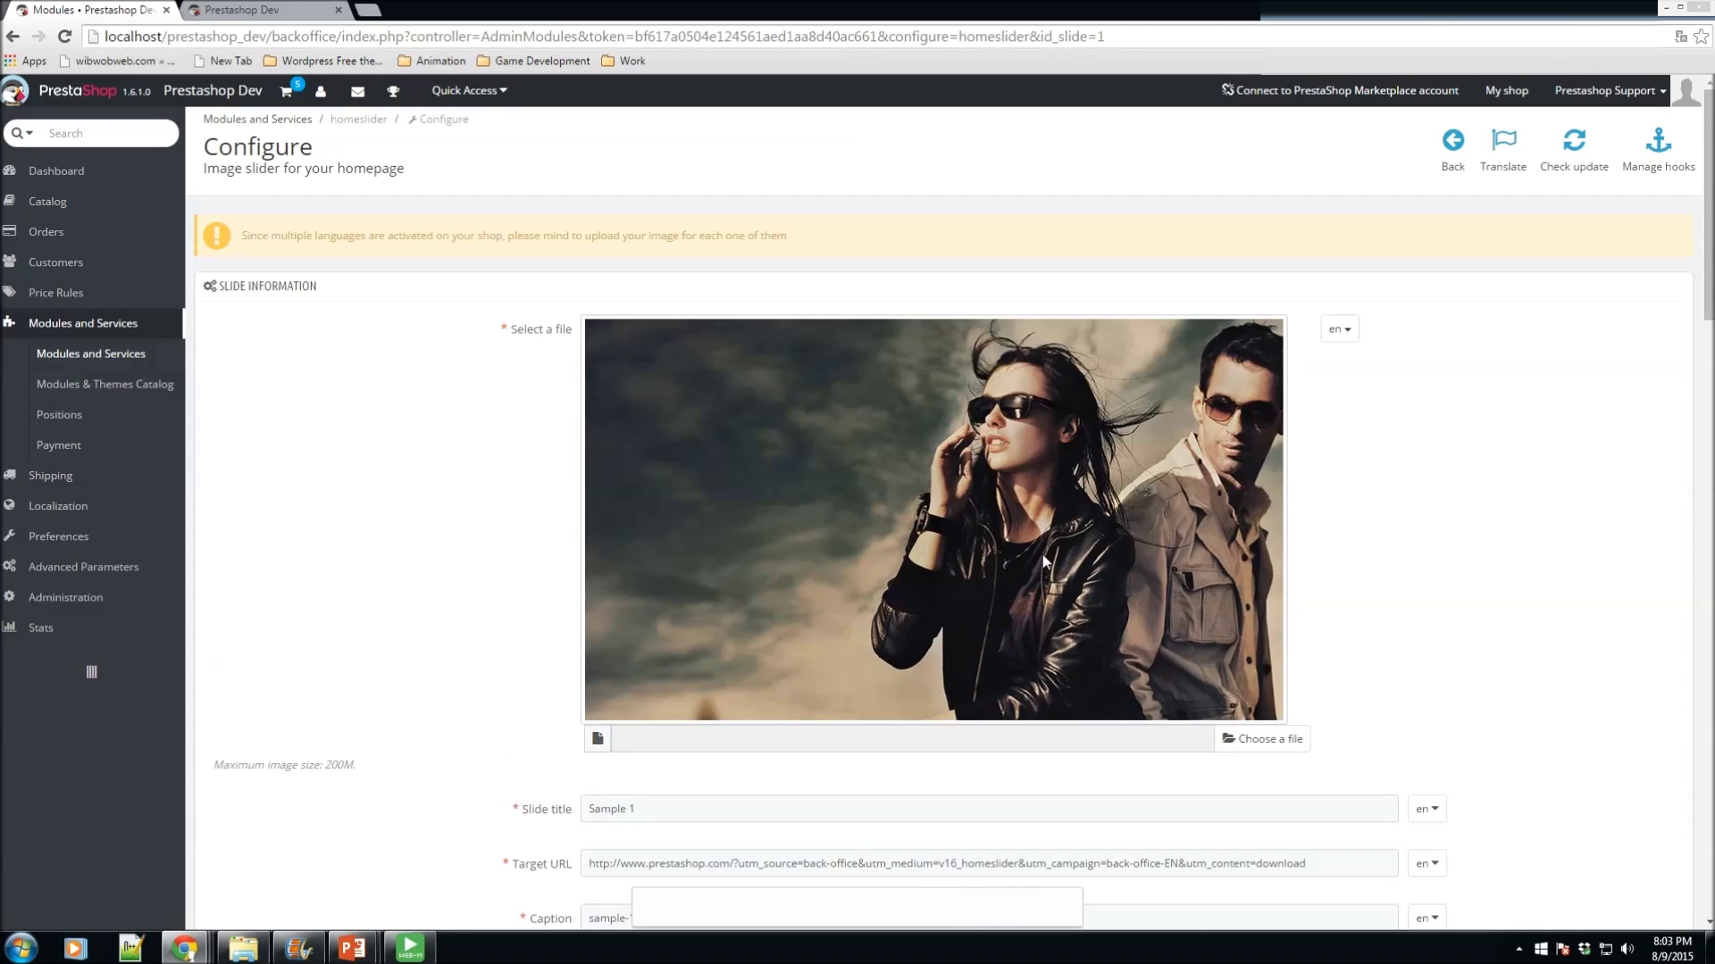
scroll(1042, 558, down, 8)
scroll(1036, 566, up, 4)
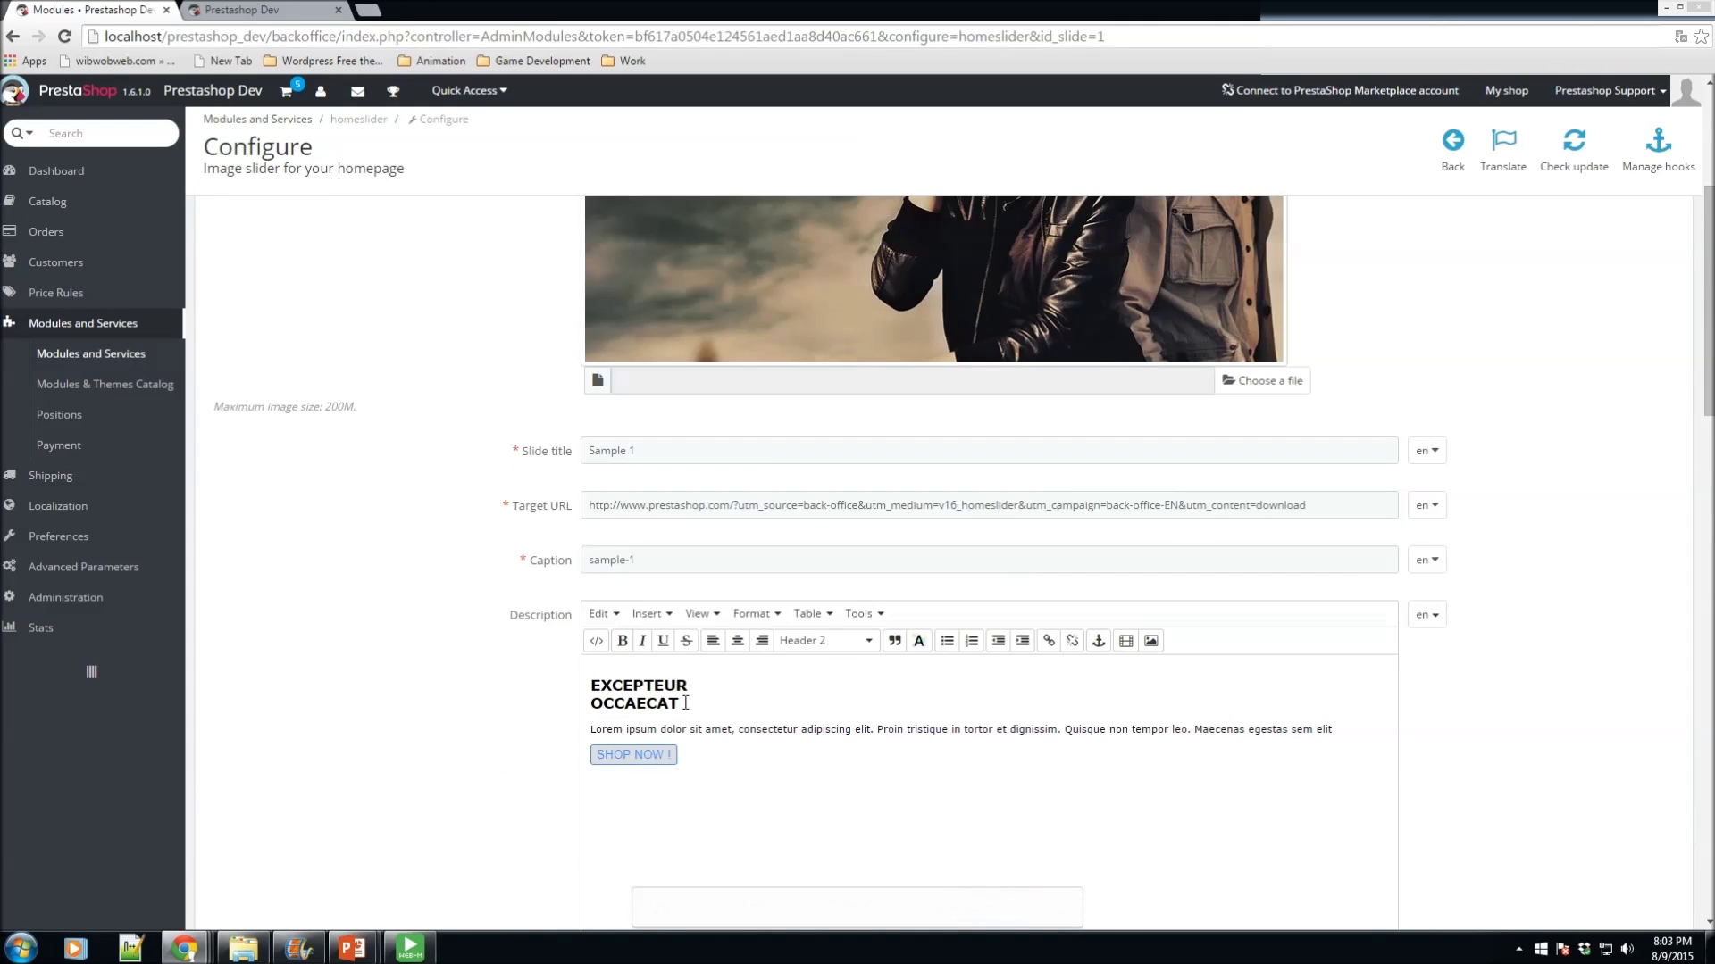
drag(685, 702, 582, 686)
text(ENGLISHHHHH)
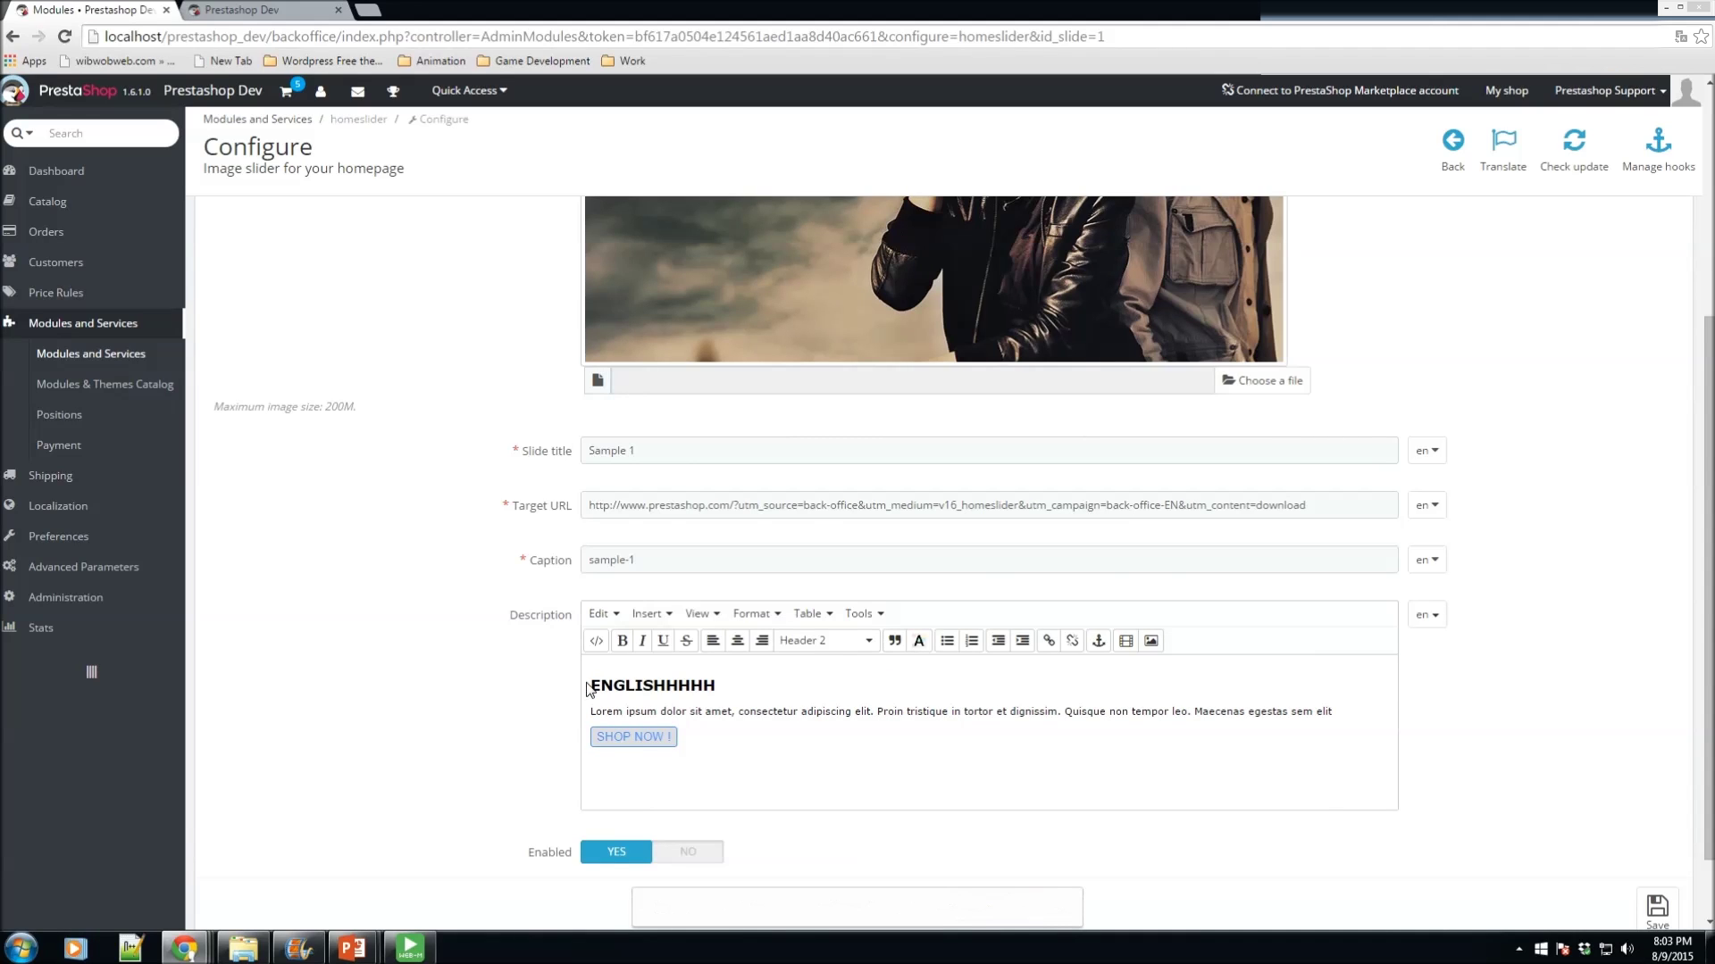
scroll(851, 682, down, 1)
click(1650, 824)
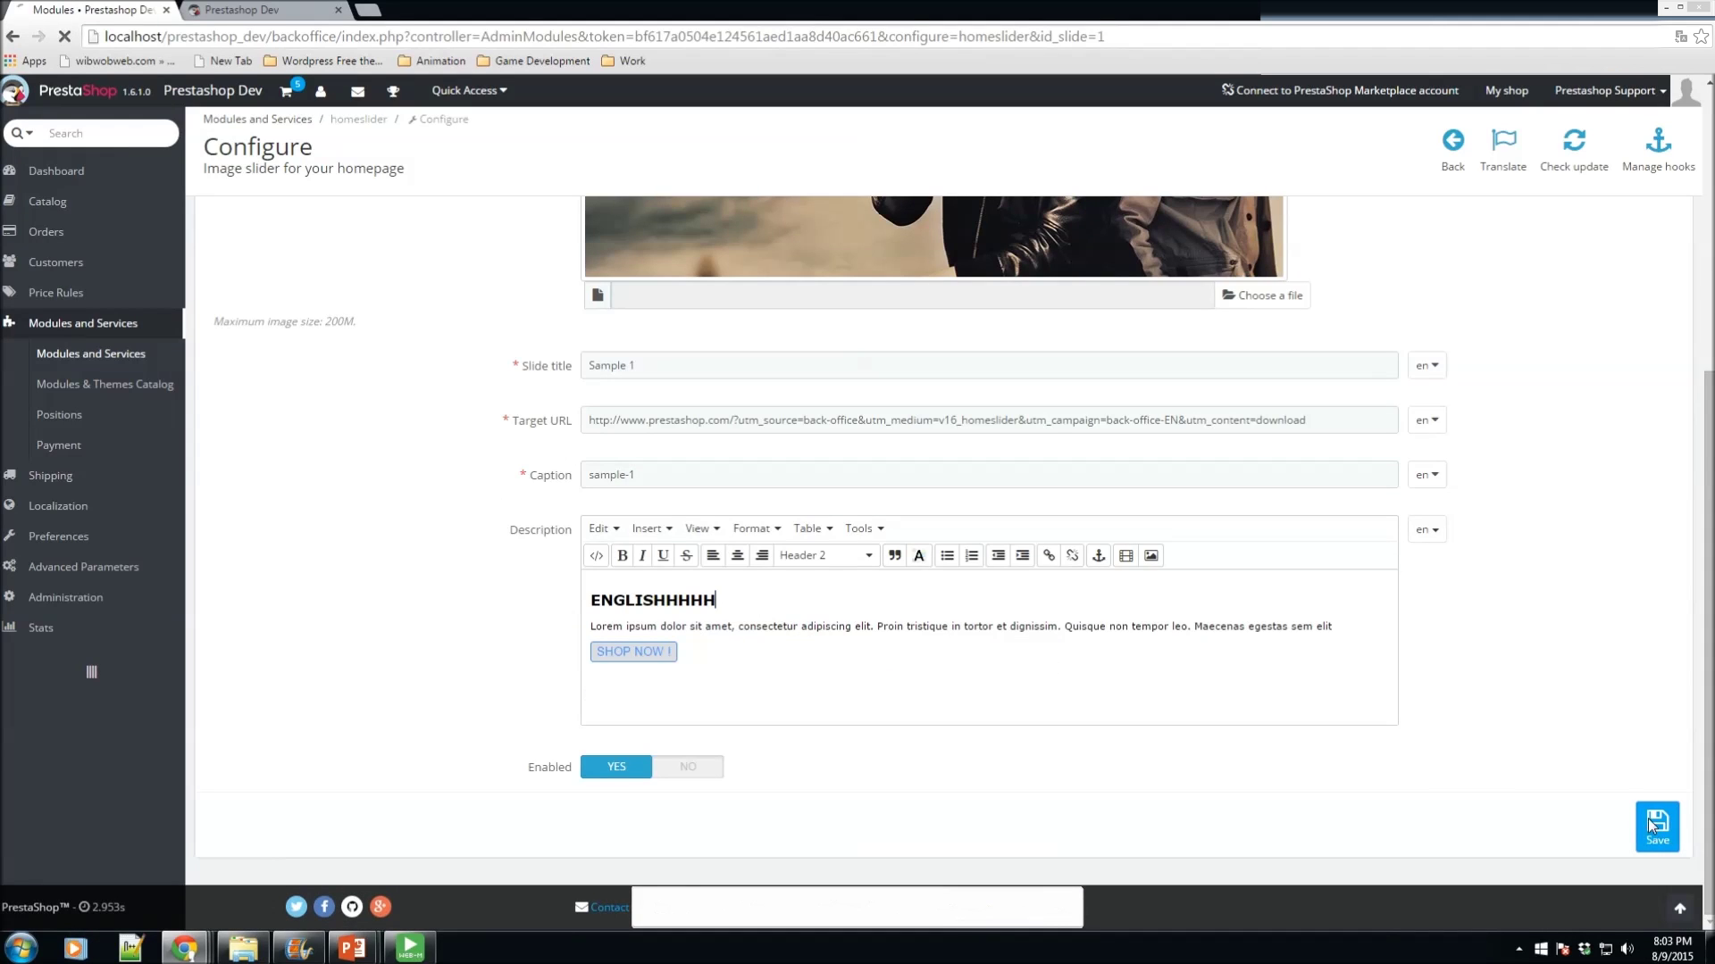
Step: Reopen the Sample 1 slide, replace the heading in its Français CA (French) description with "FRENCH", and save the slide
scroll(1473, 727, down, 5)
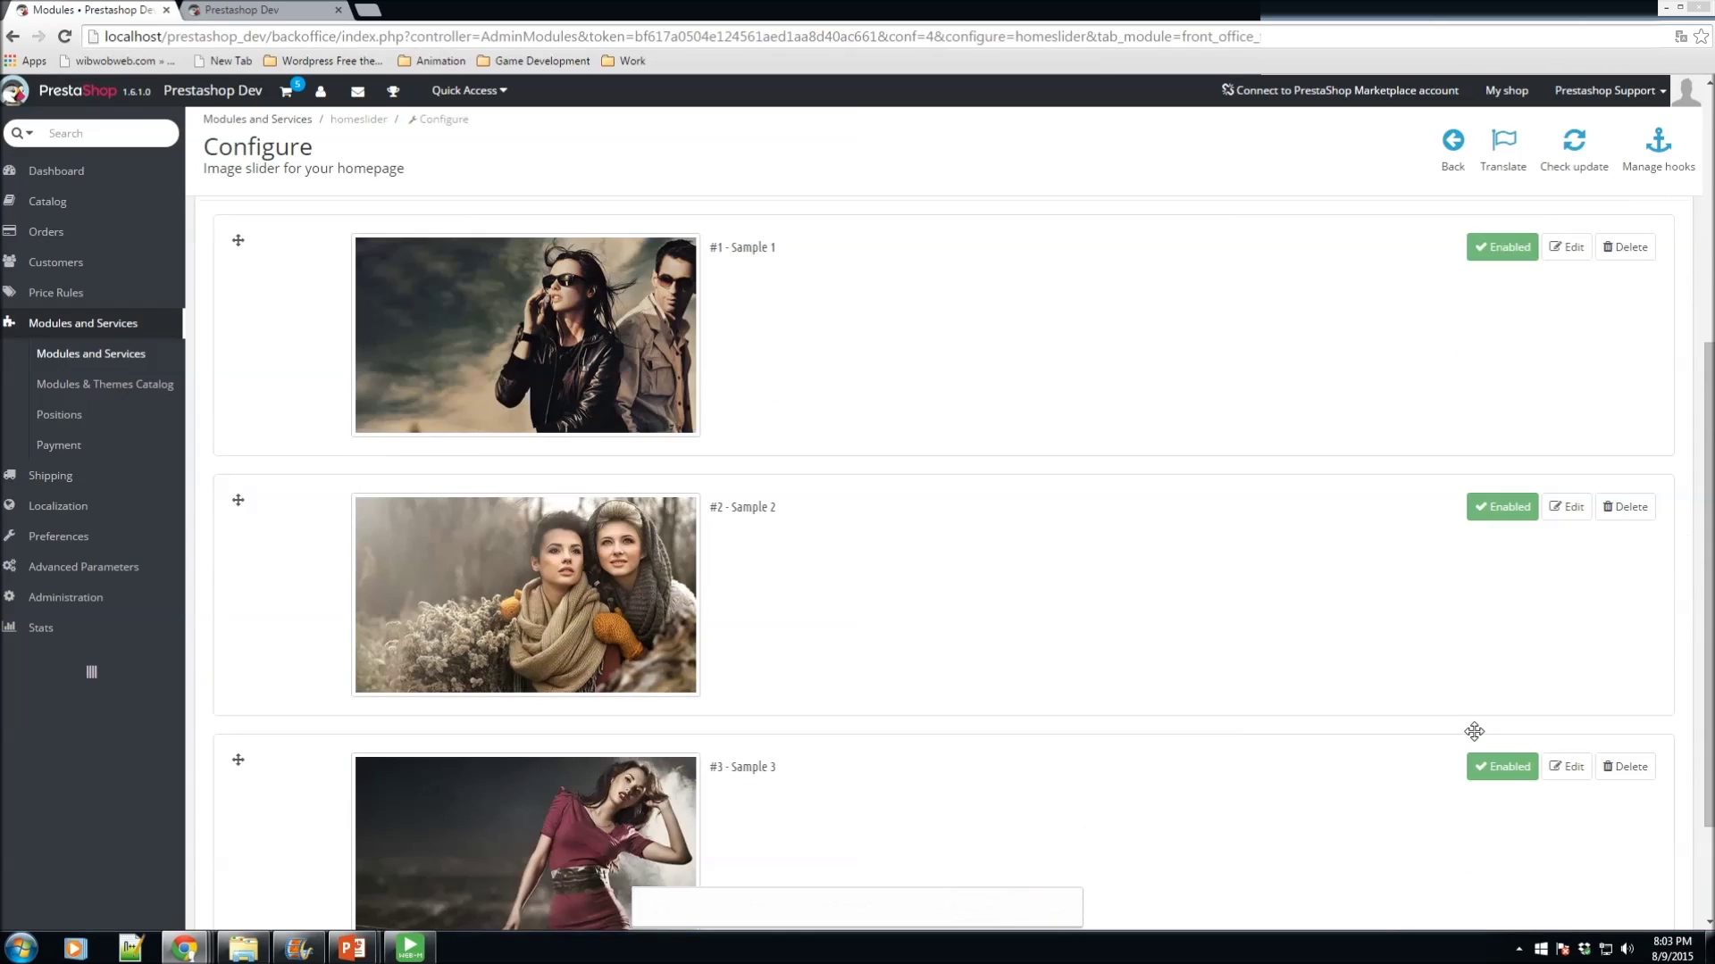
scroll(1474, 732, up, 1)
scroll(1473, 732, up, 1)
click(1567, 465)
scroll(1562, 464, down, 5)
click(1426, 526)
click(1437, 601)
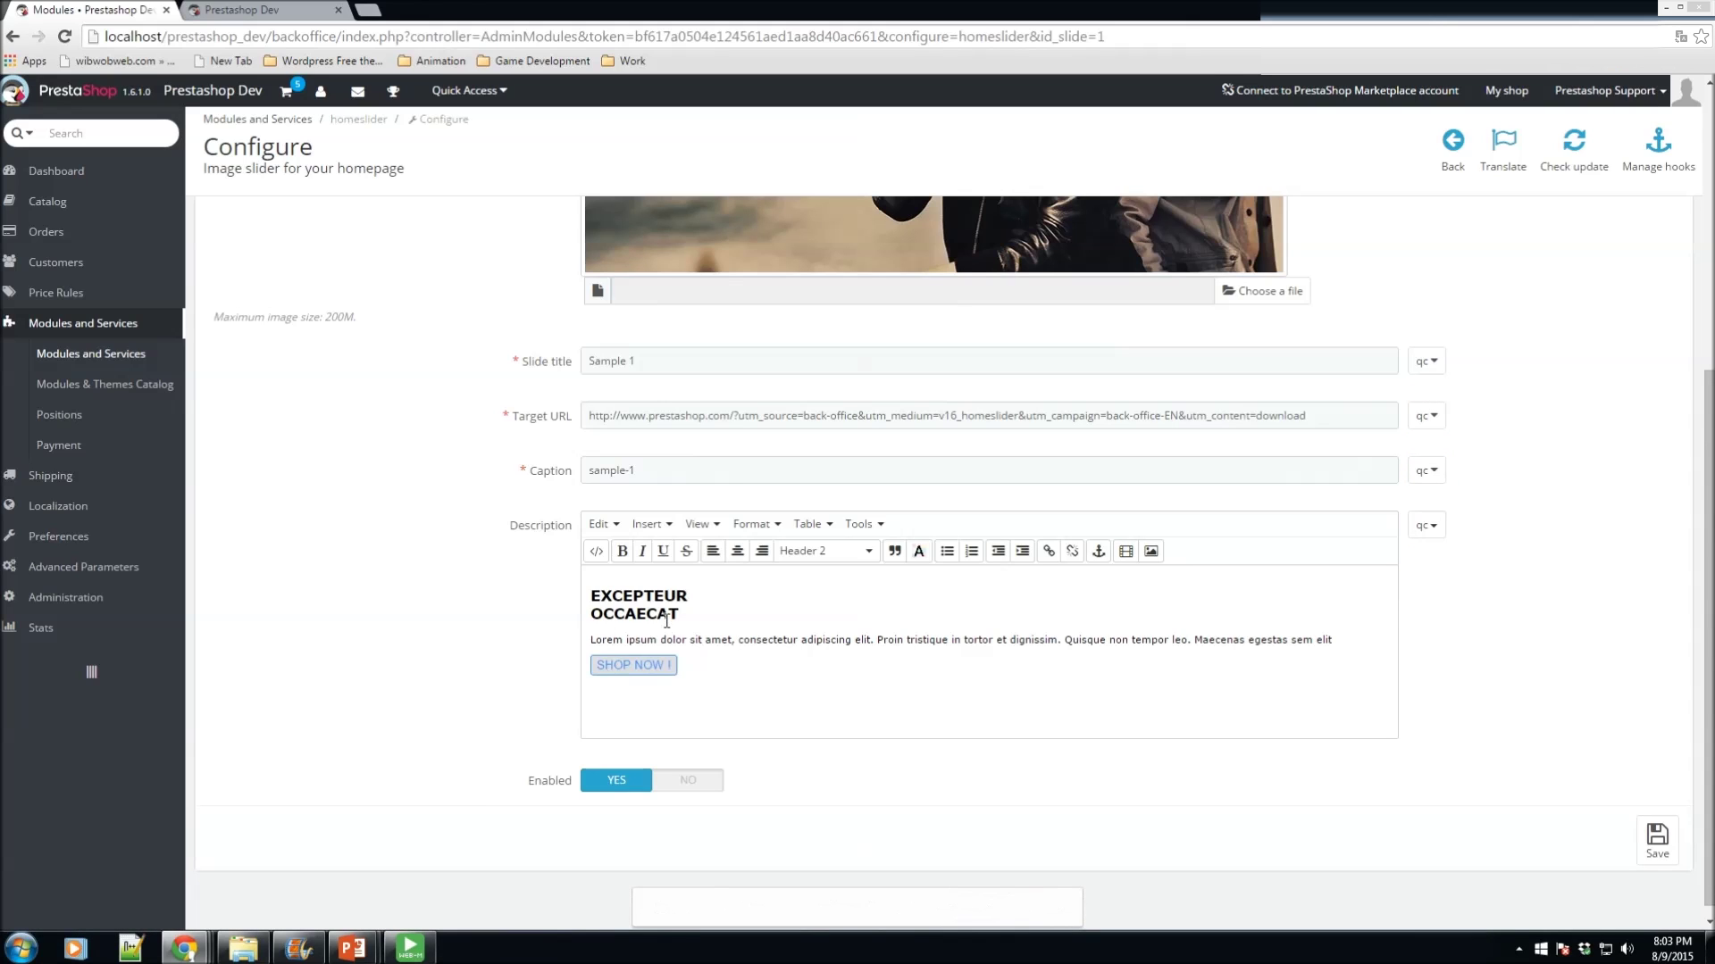
drag(683, 612, 574, 591)
text(FRENCH)
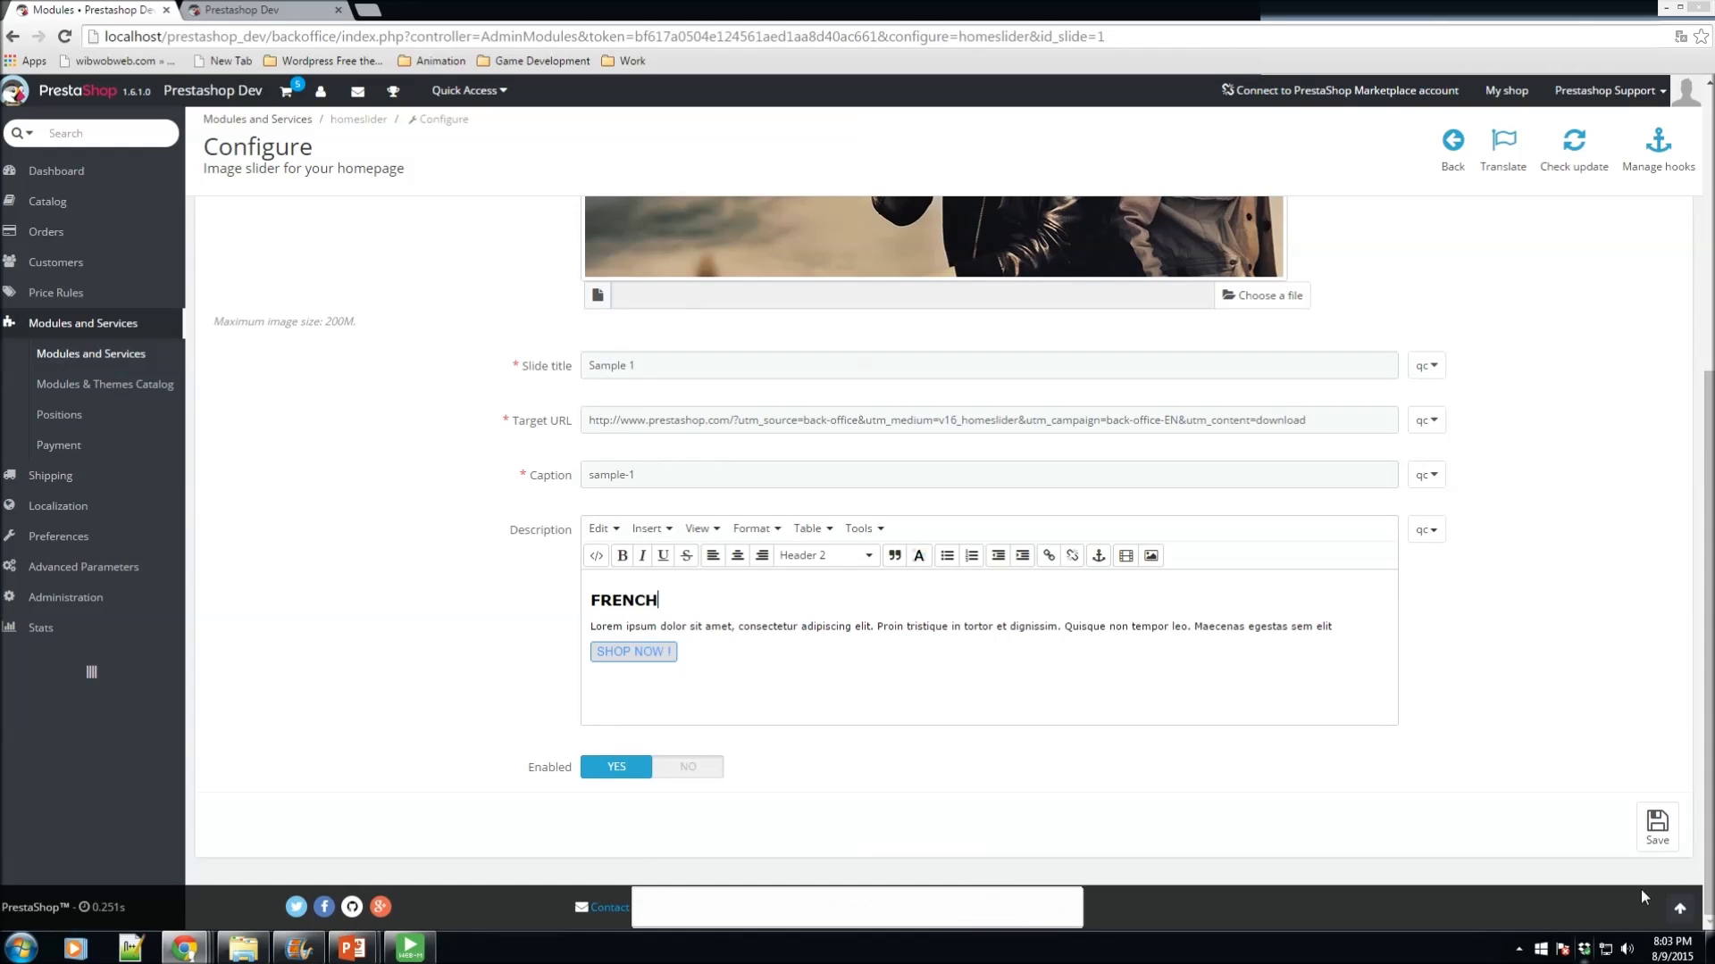
click(1659, 829)
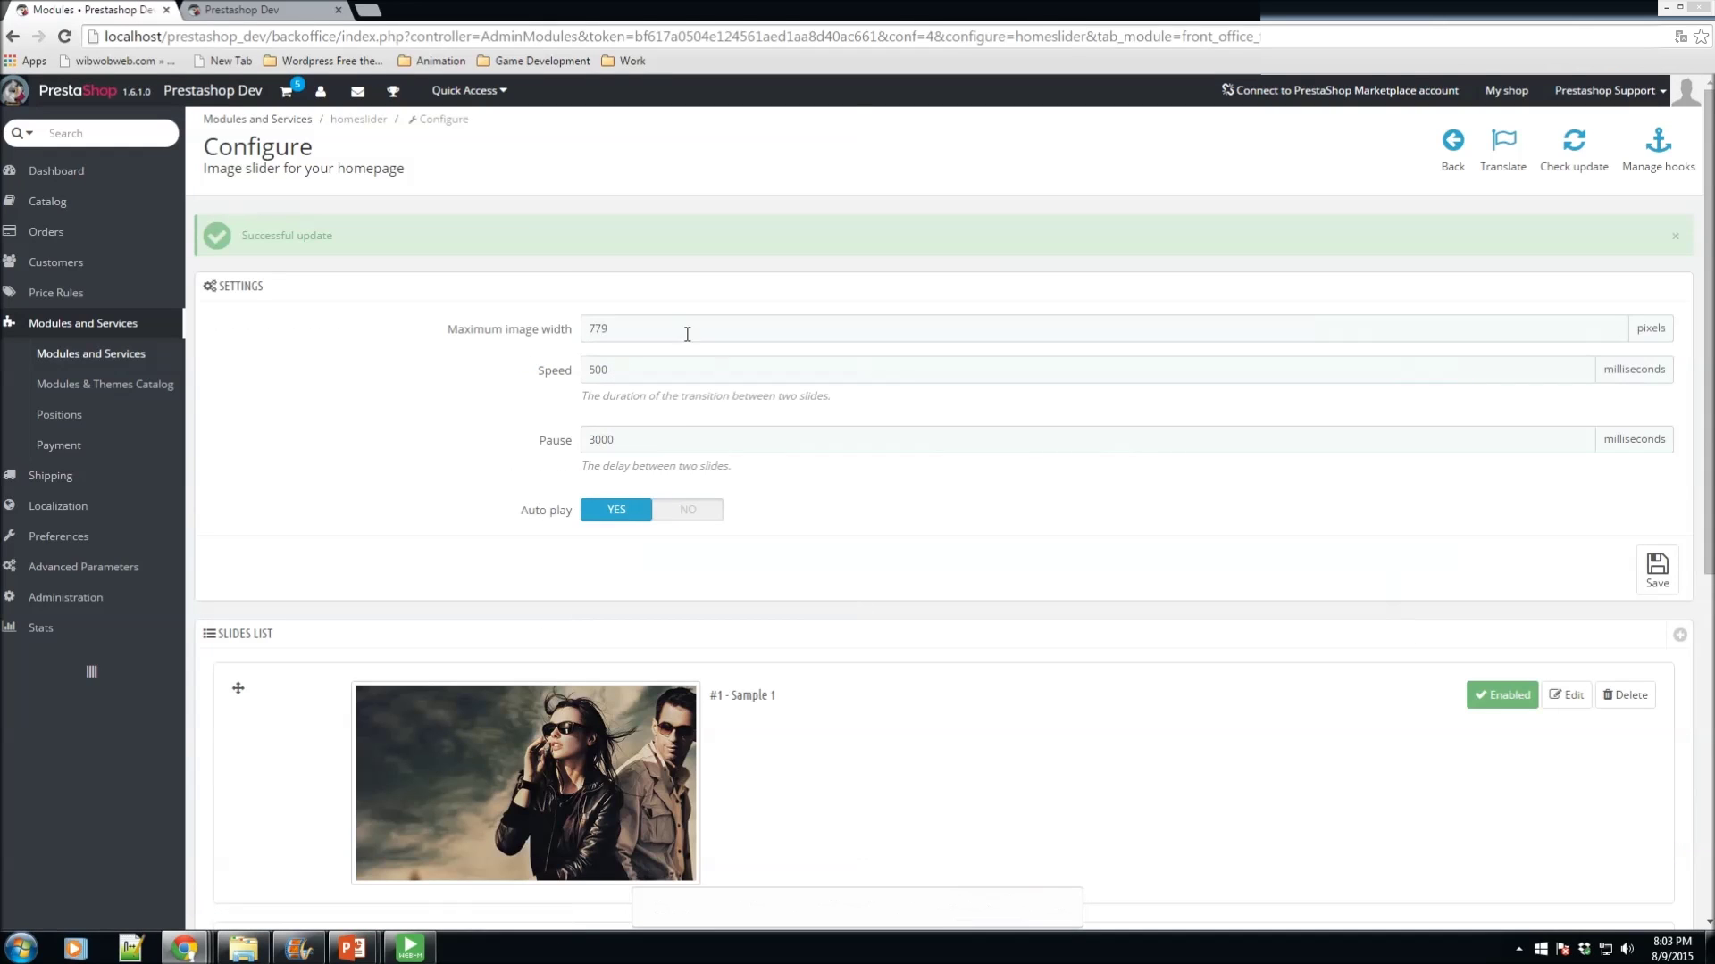
Step: Check the Sample 1 slide's text on the storefront in Français CA, then switch the shop language to English and Español to compare
click(259, 10)
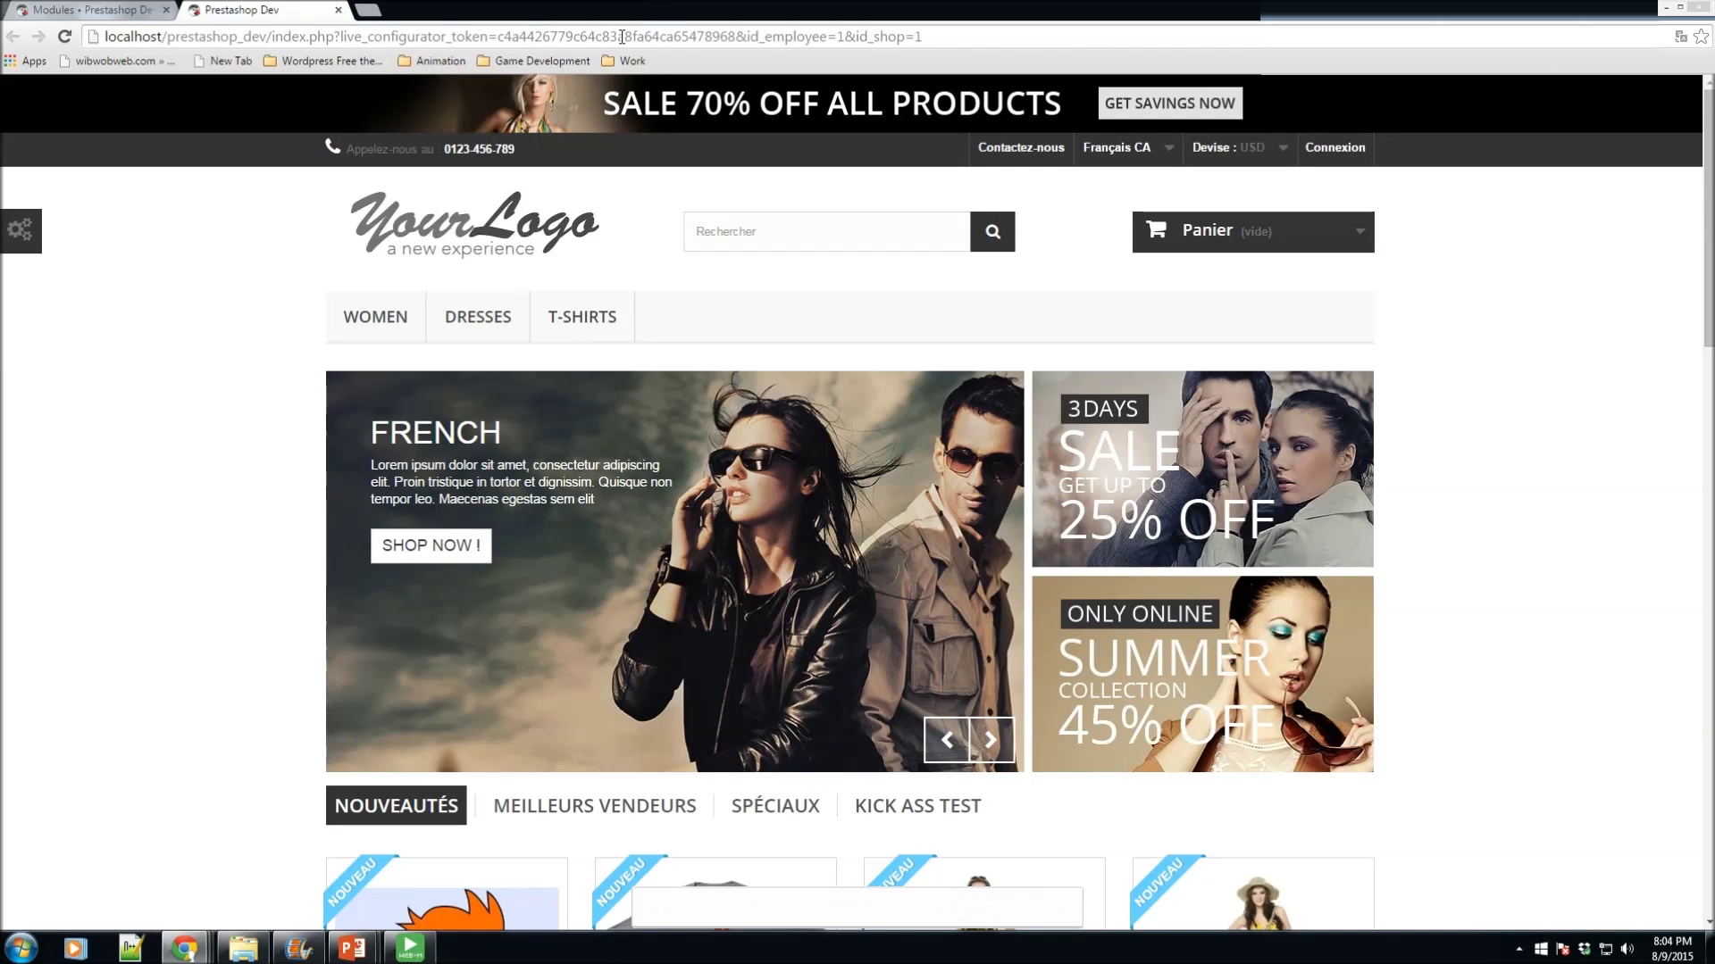
click(1149, 153)
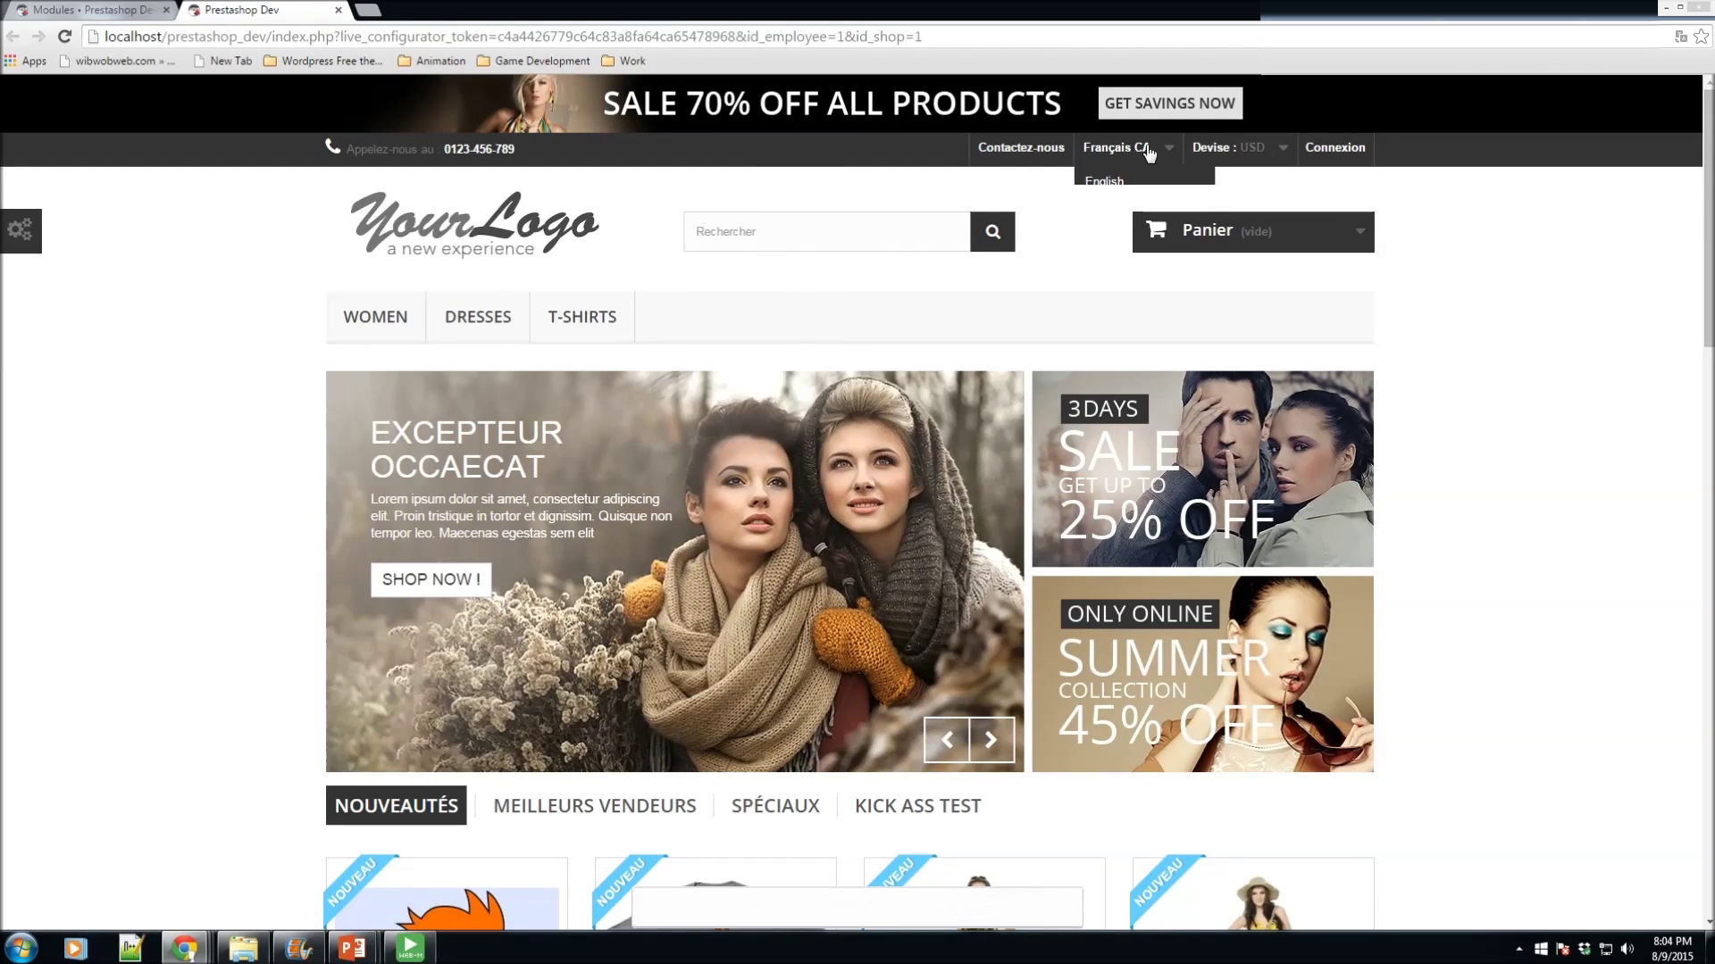
click(945, 740)
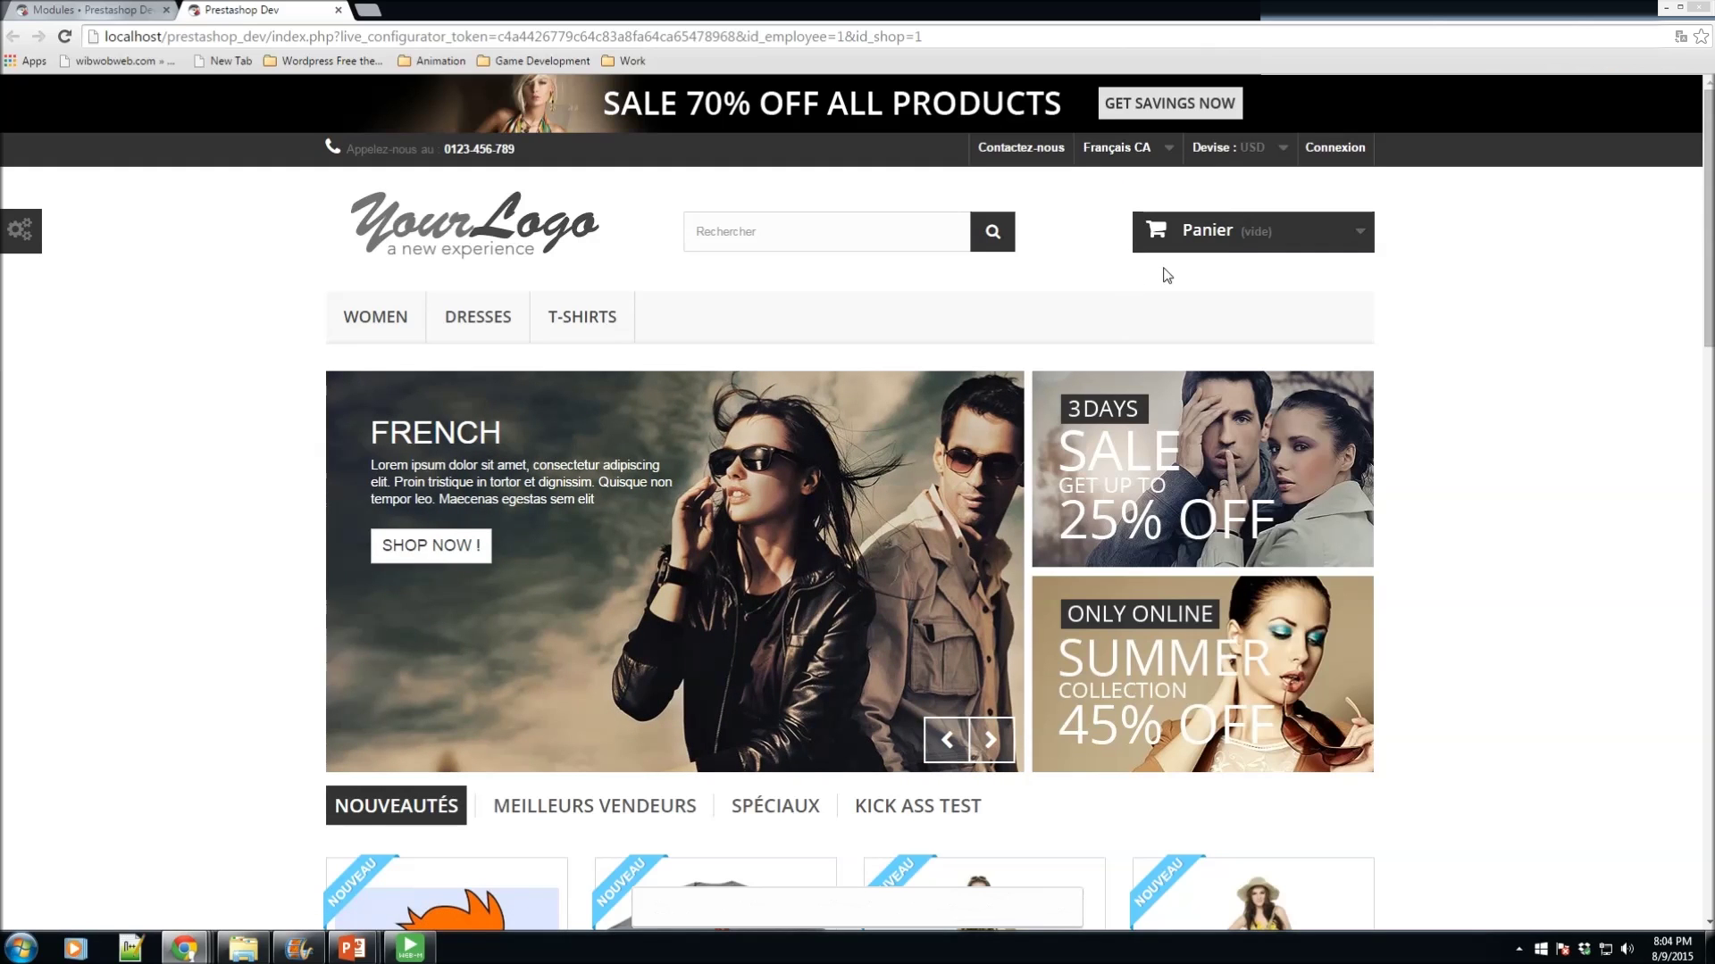
click(1152, 152)
click(1107, 179)
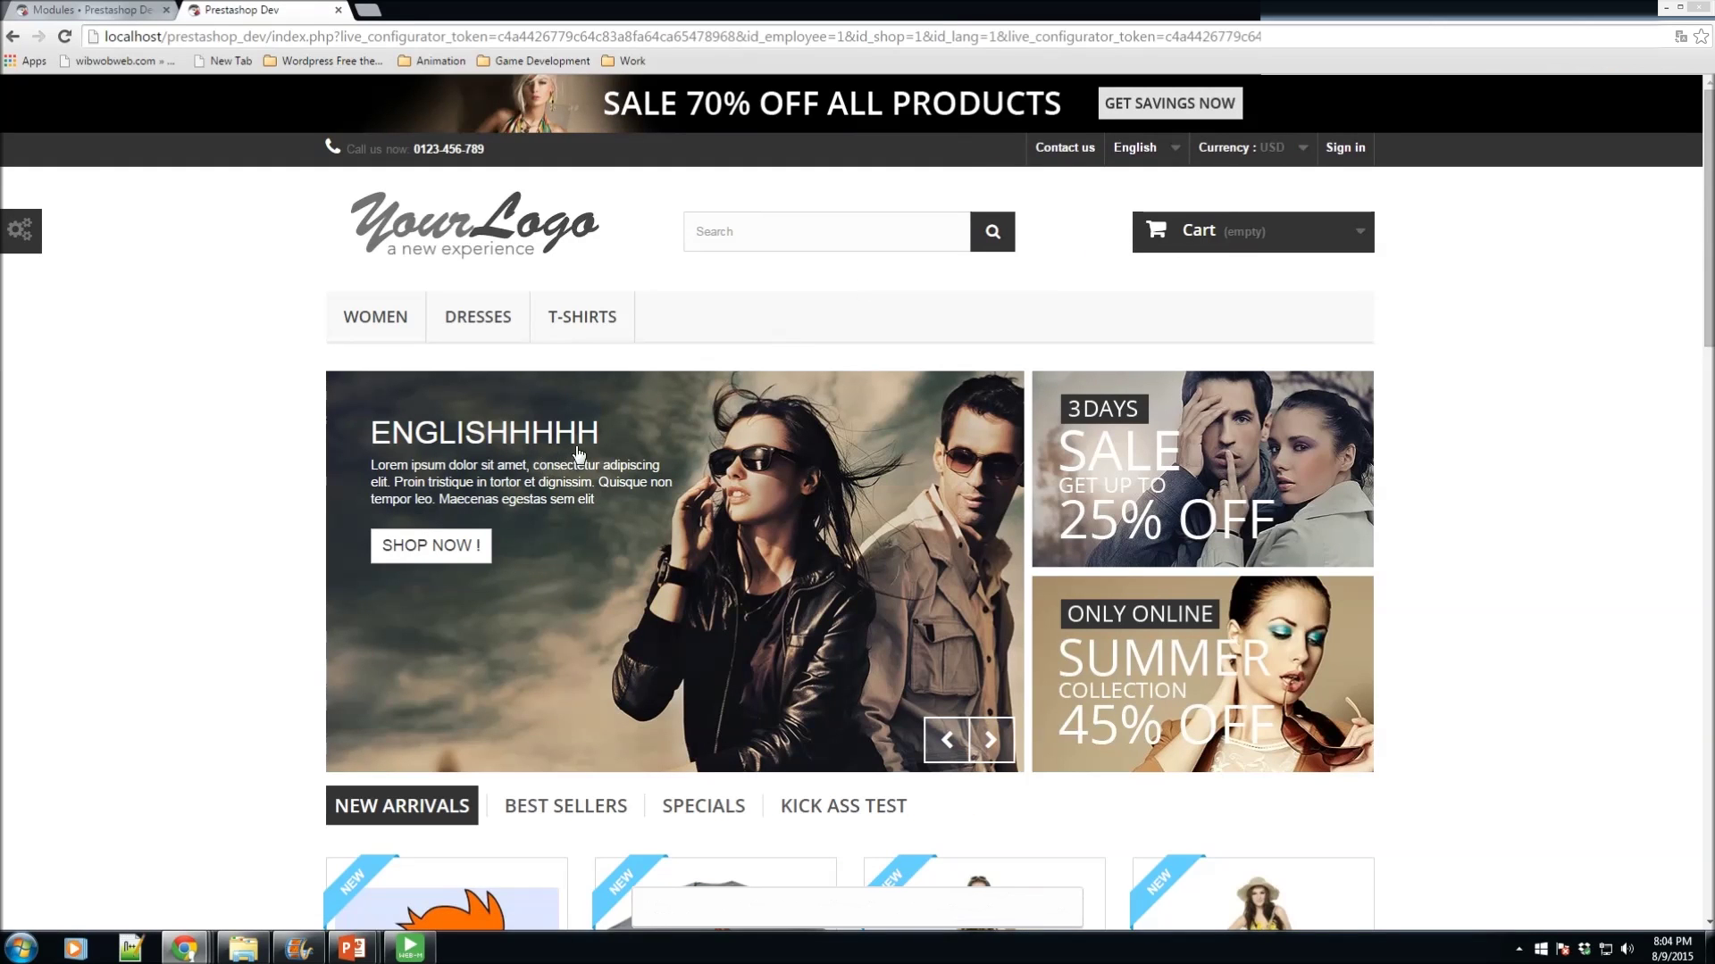
click(1150, 165)
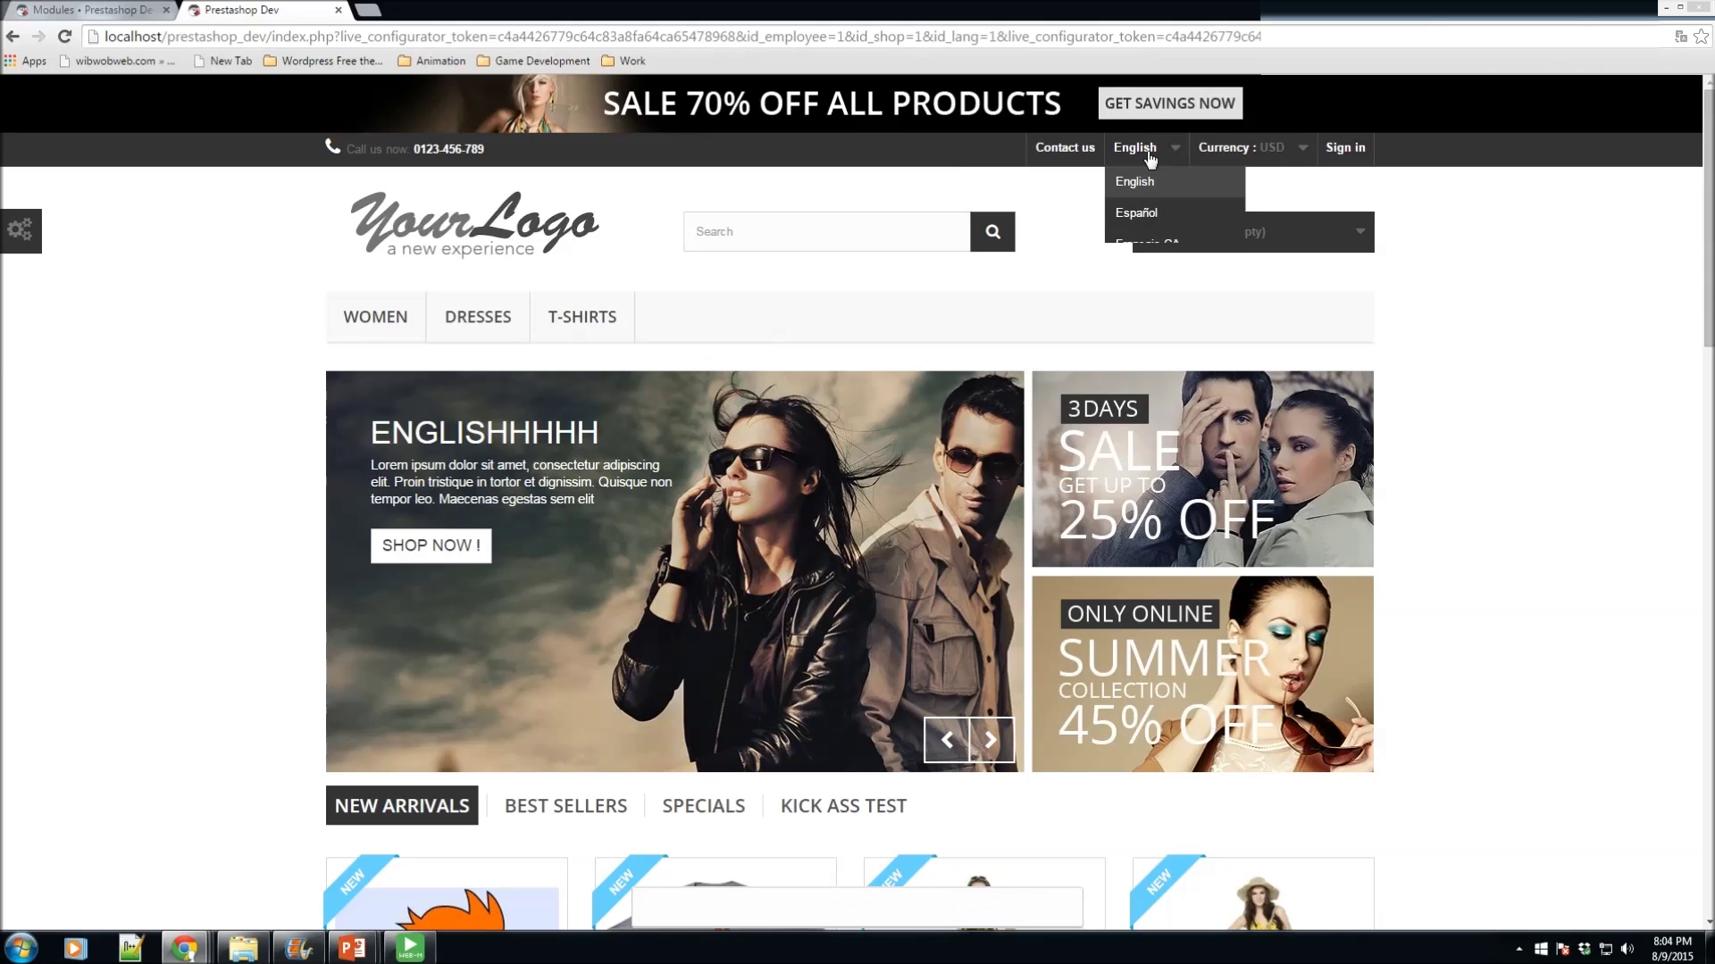
click(1136, 214)
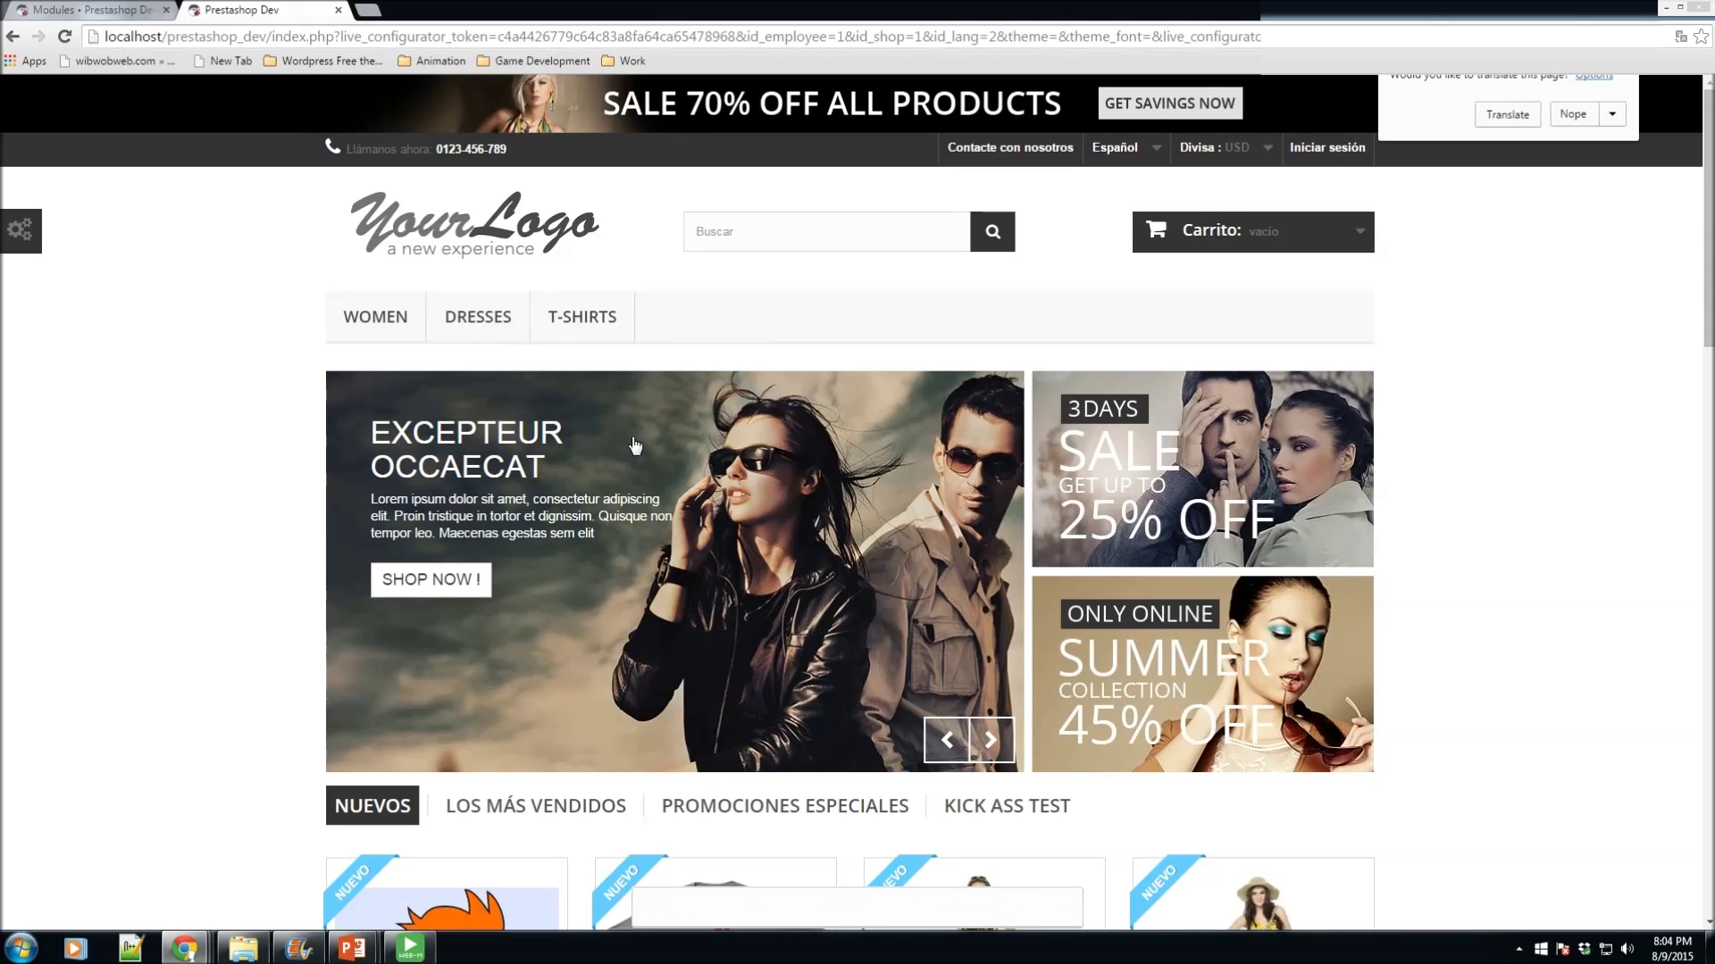
key(ctrl+Tab)
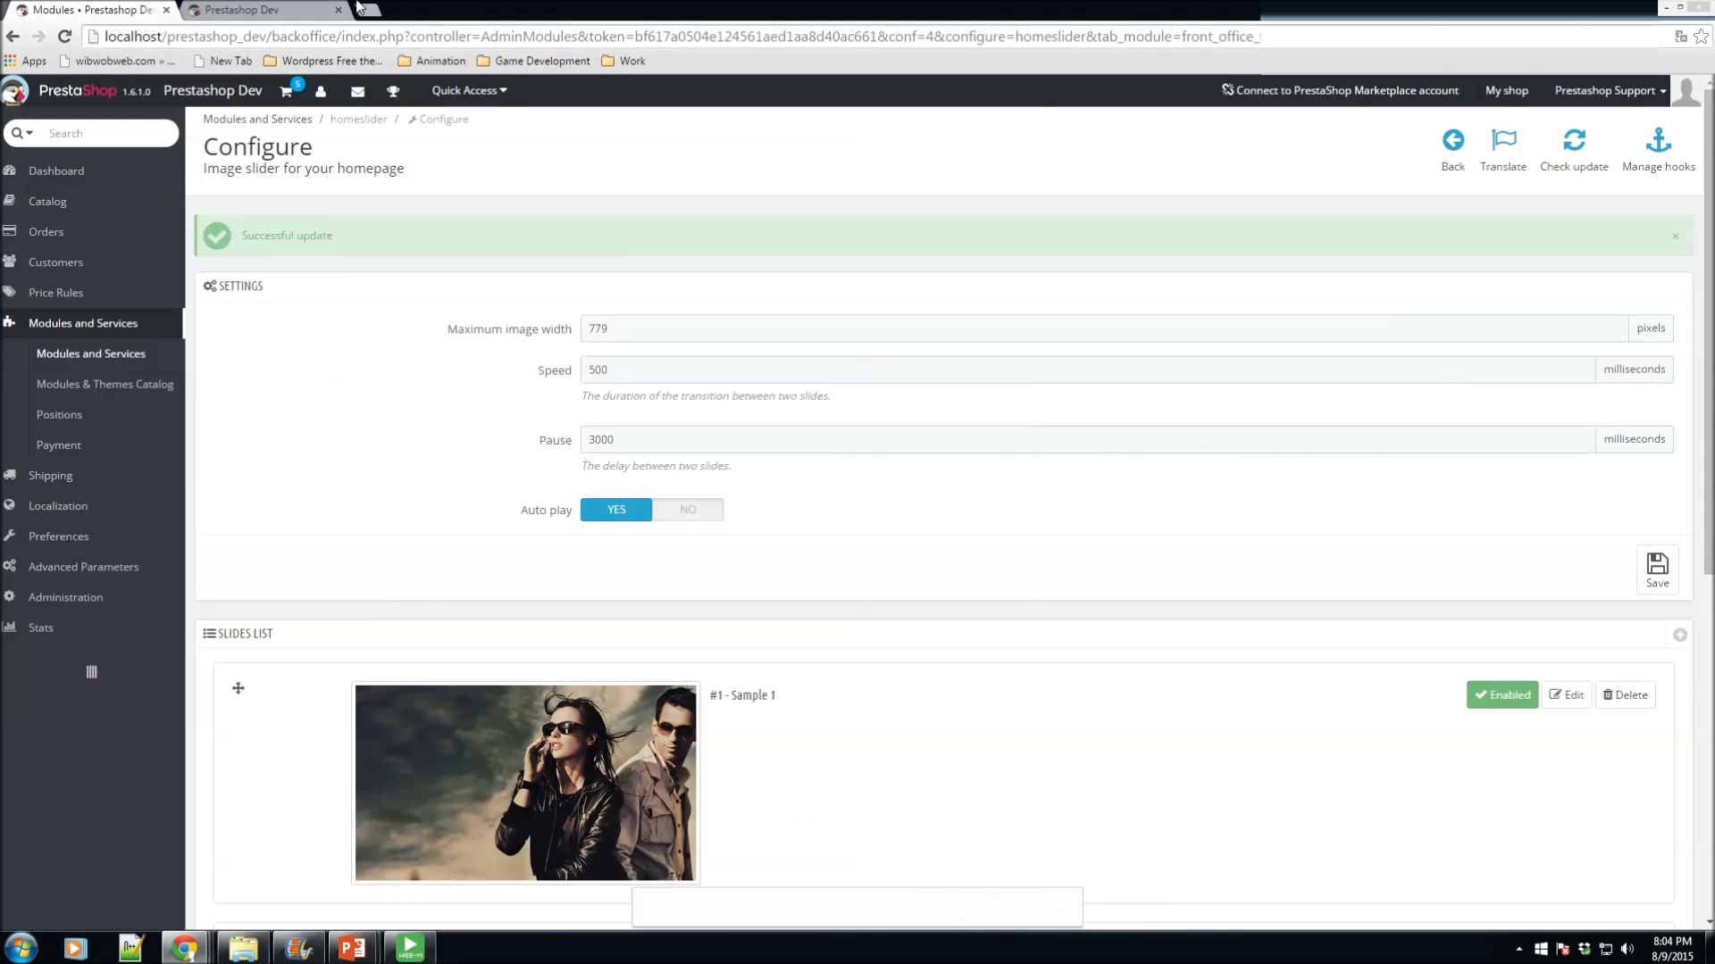
click(348, 8)
click(61, 9)
mouse_move(62, 506)
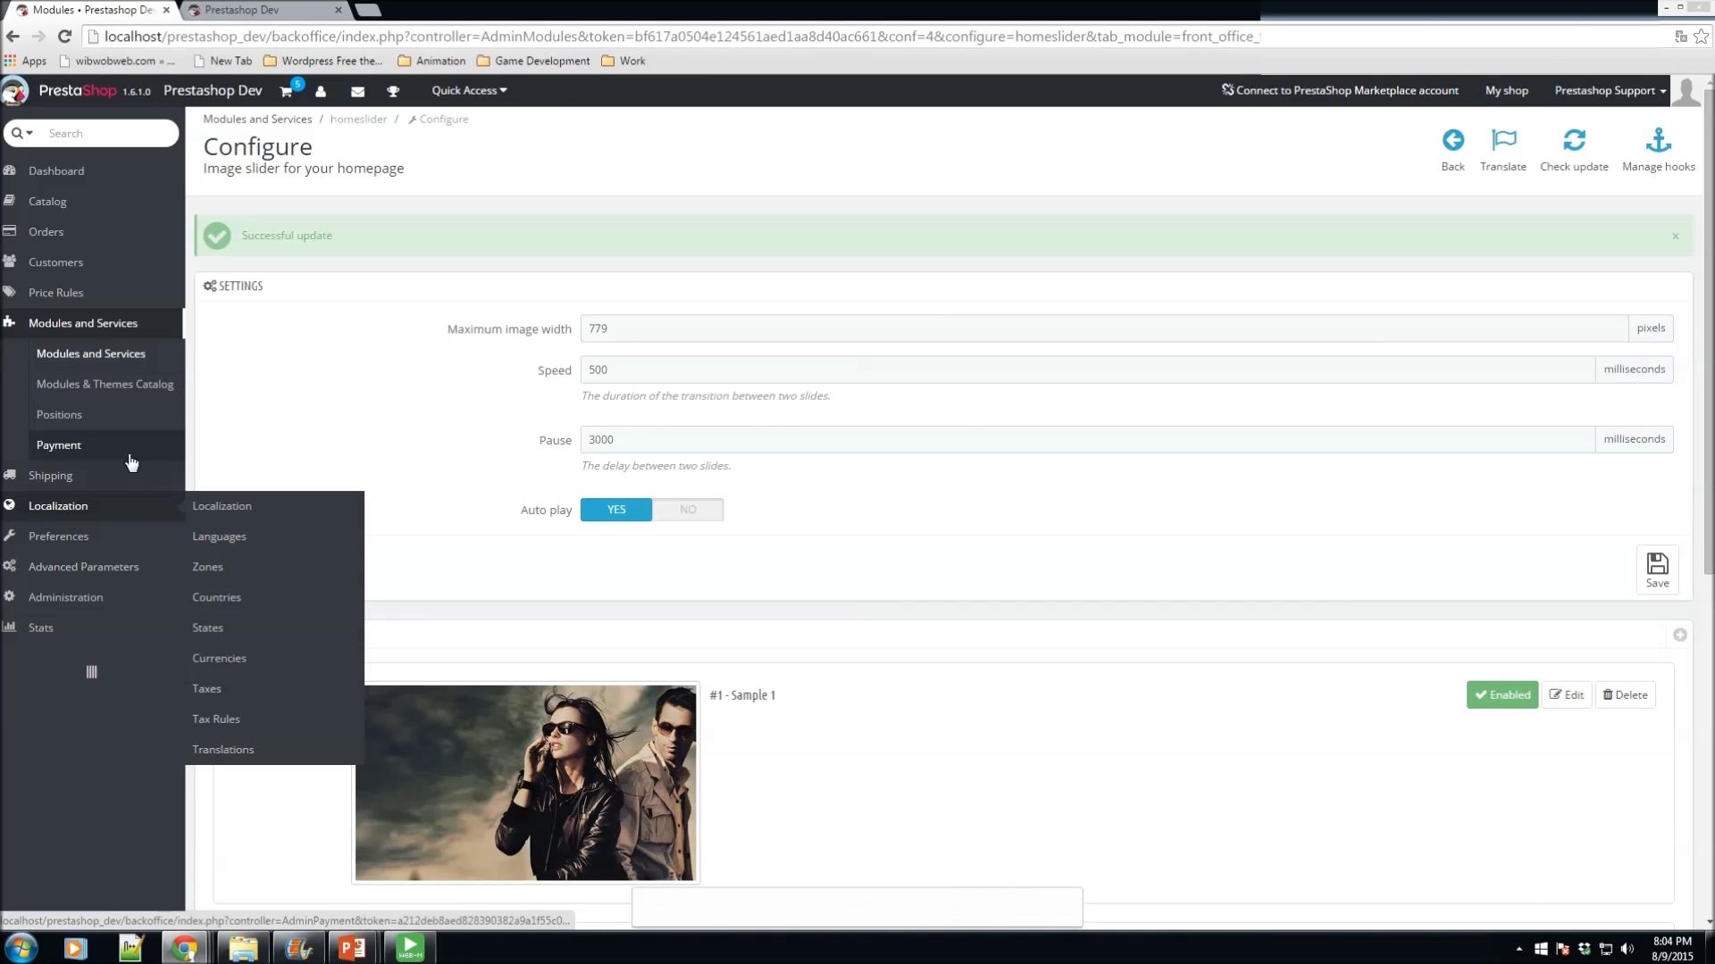
click(278, 8)
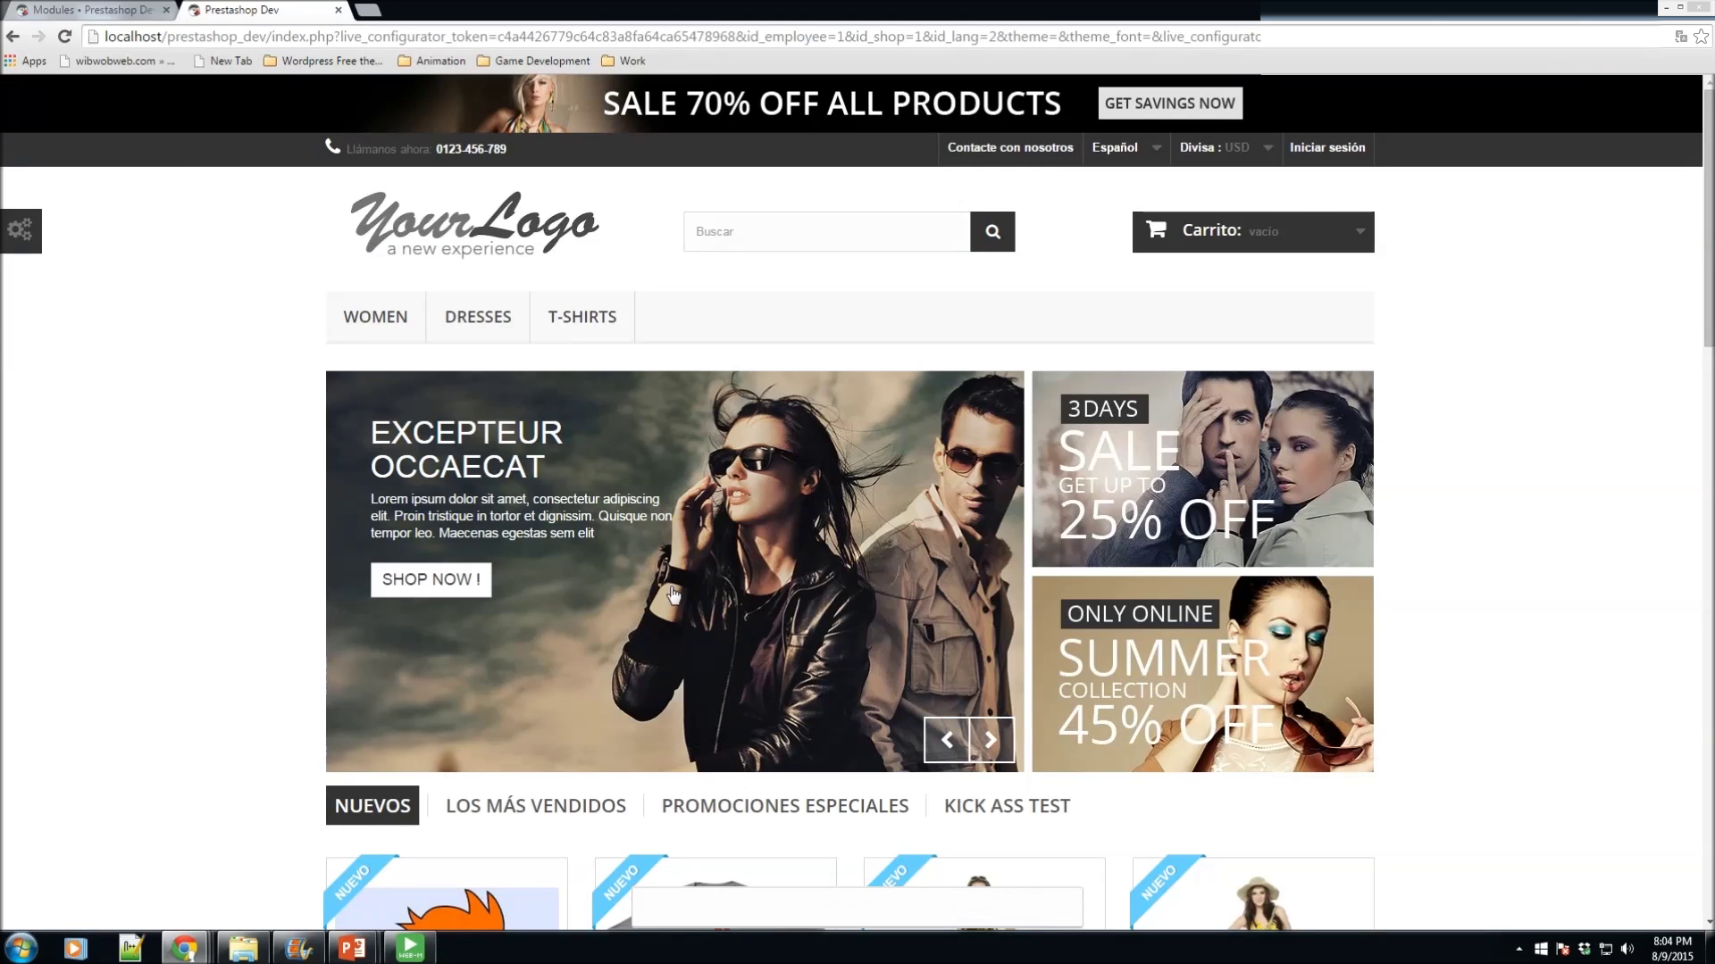
Step: Return to the back office and review the sections of the Localization Translations page, from modifying translations to copying a language
click(129, 10)
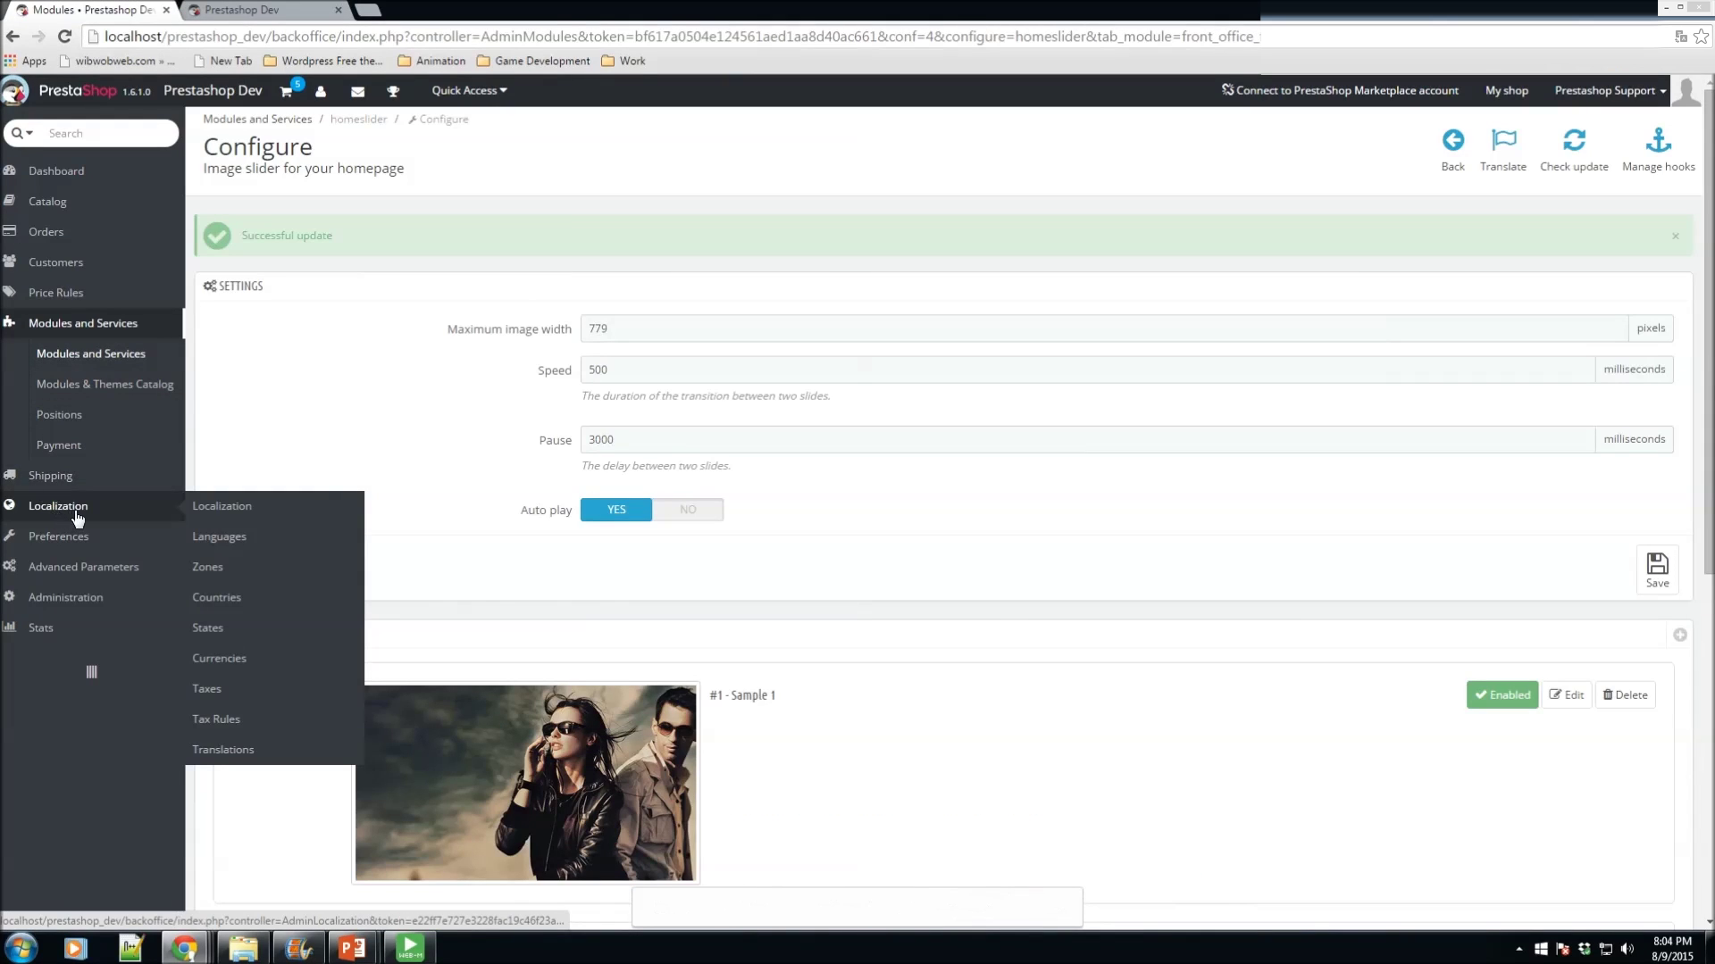
click(234, 753)
scroll(286, 719, down, 11)
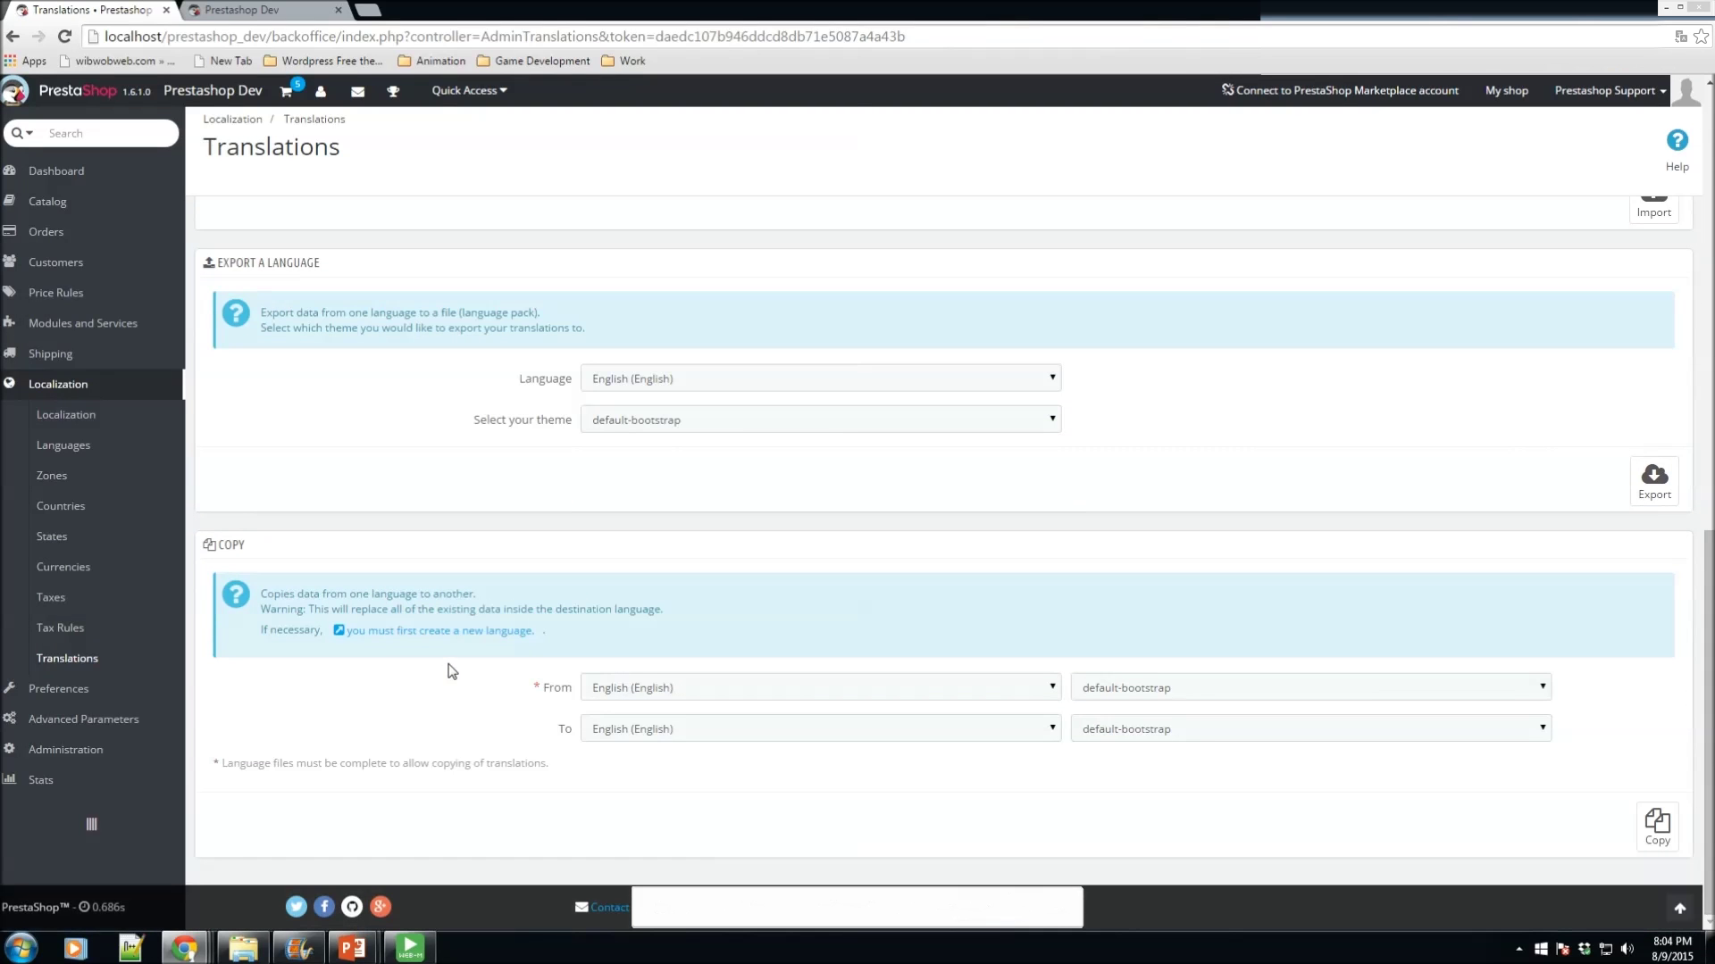
scroll(451, 678, up, 12)
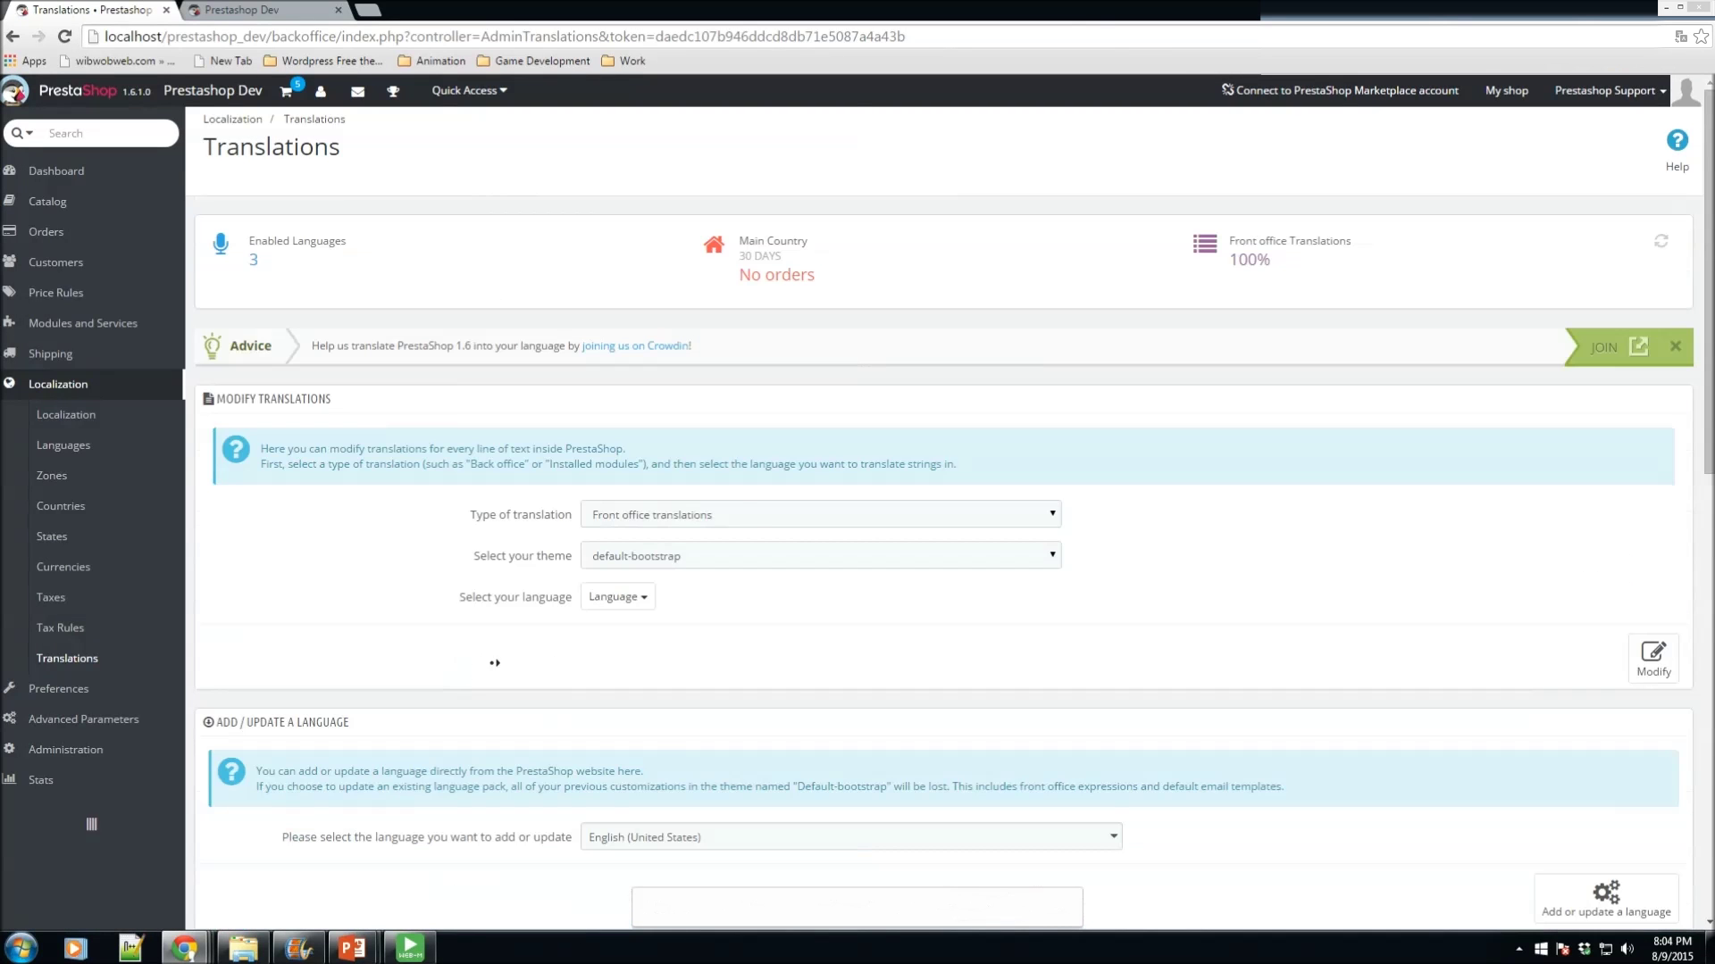
Step: Open the help for the Translations page, skim its guidance on modifying translations, and close it
click(1679, 144)
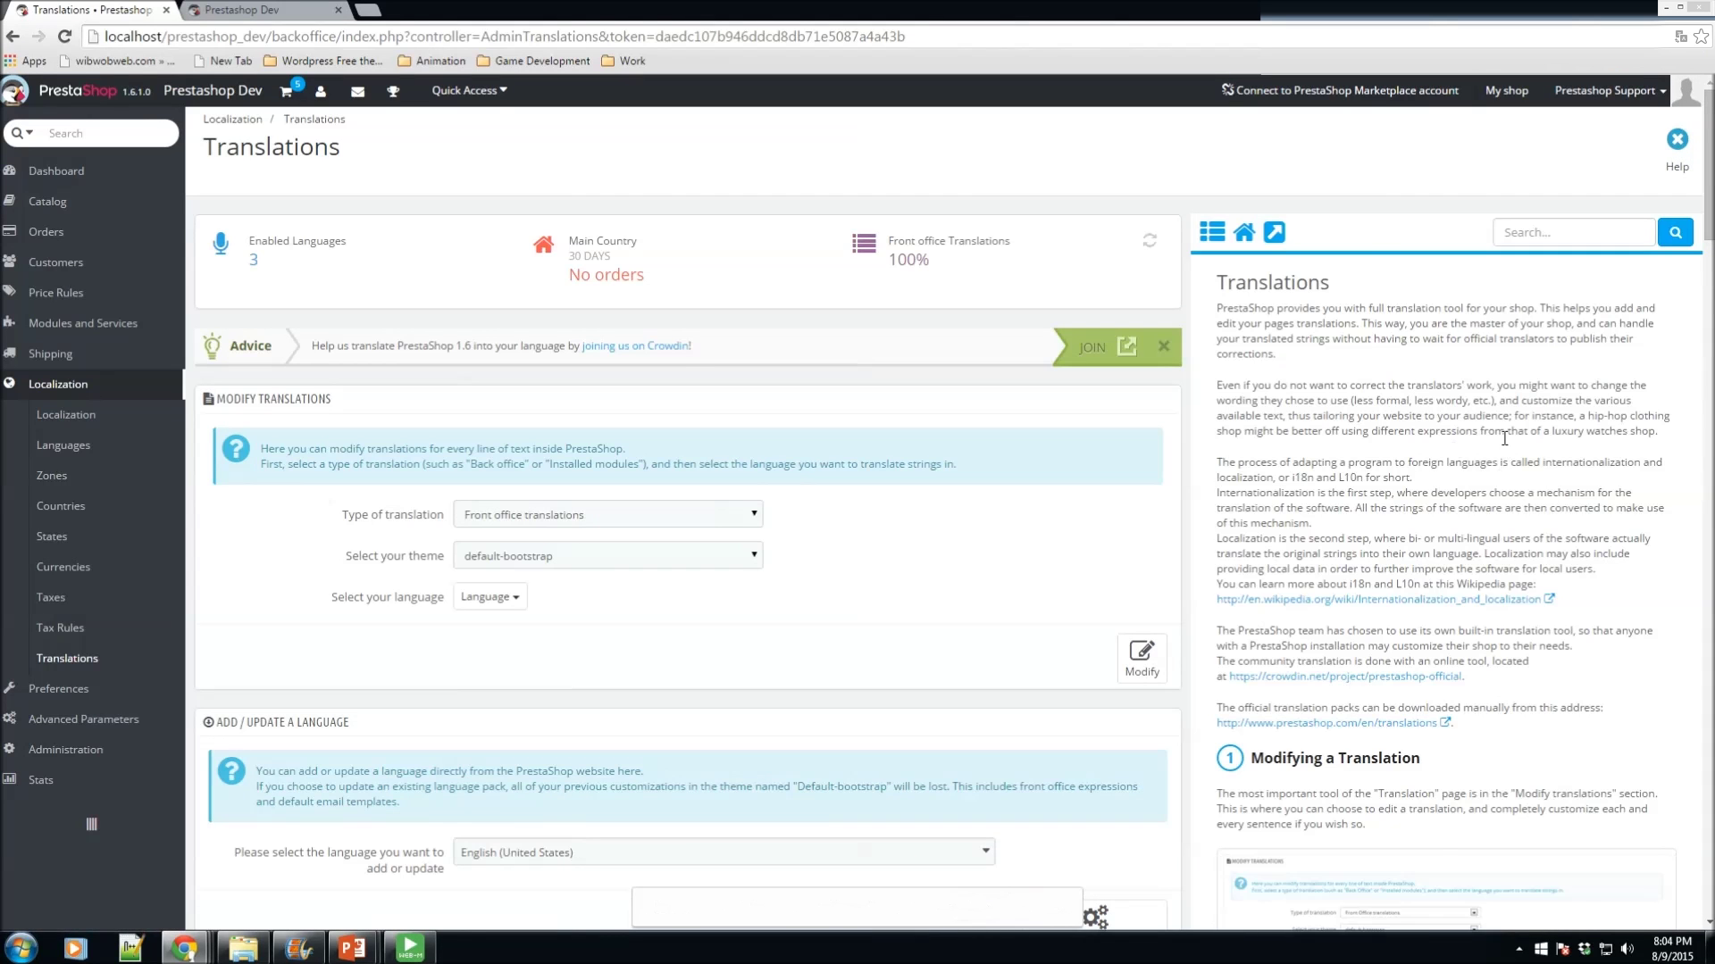
scroll(1502, 444, down, 10)
scroll(1503, 444, down, 3)
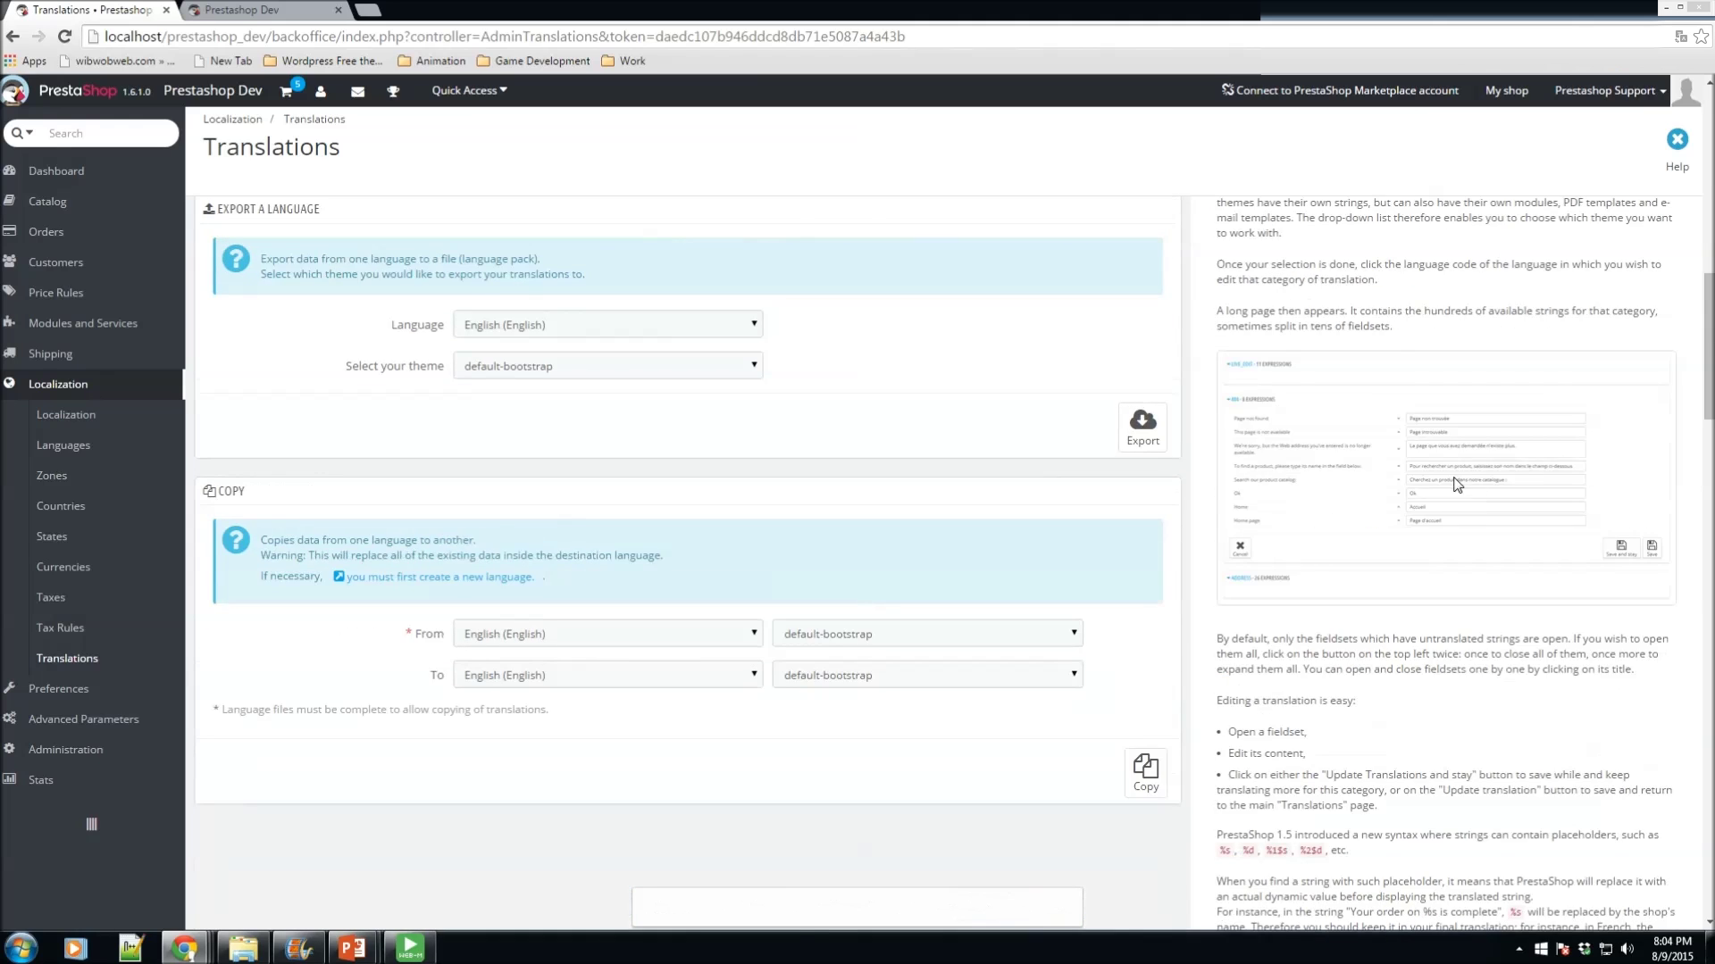
scroll(1457, 485, down, 14)
scroll(1478, 435, up, 6)
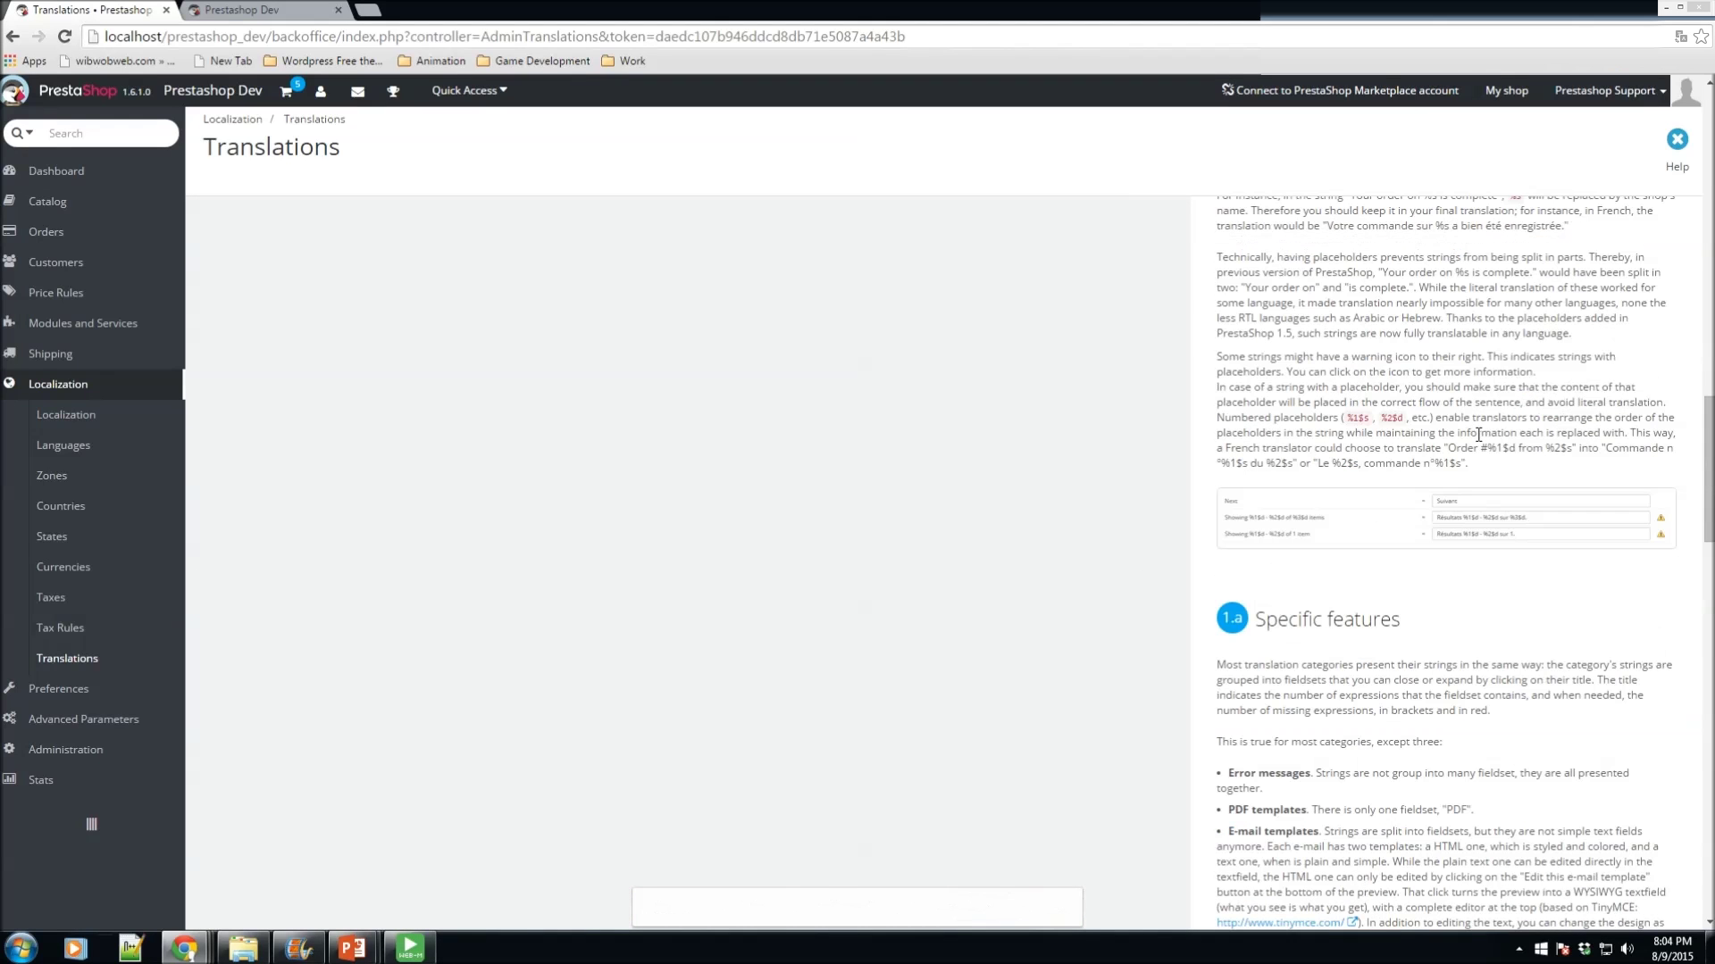
click(1676, 139)
scroll(616, 616, up, 3)
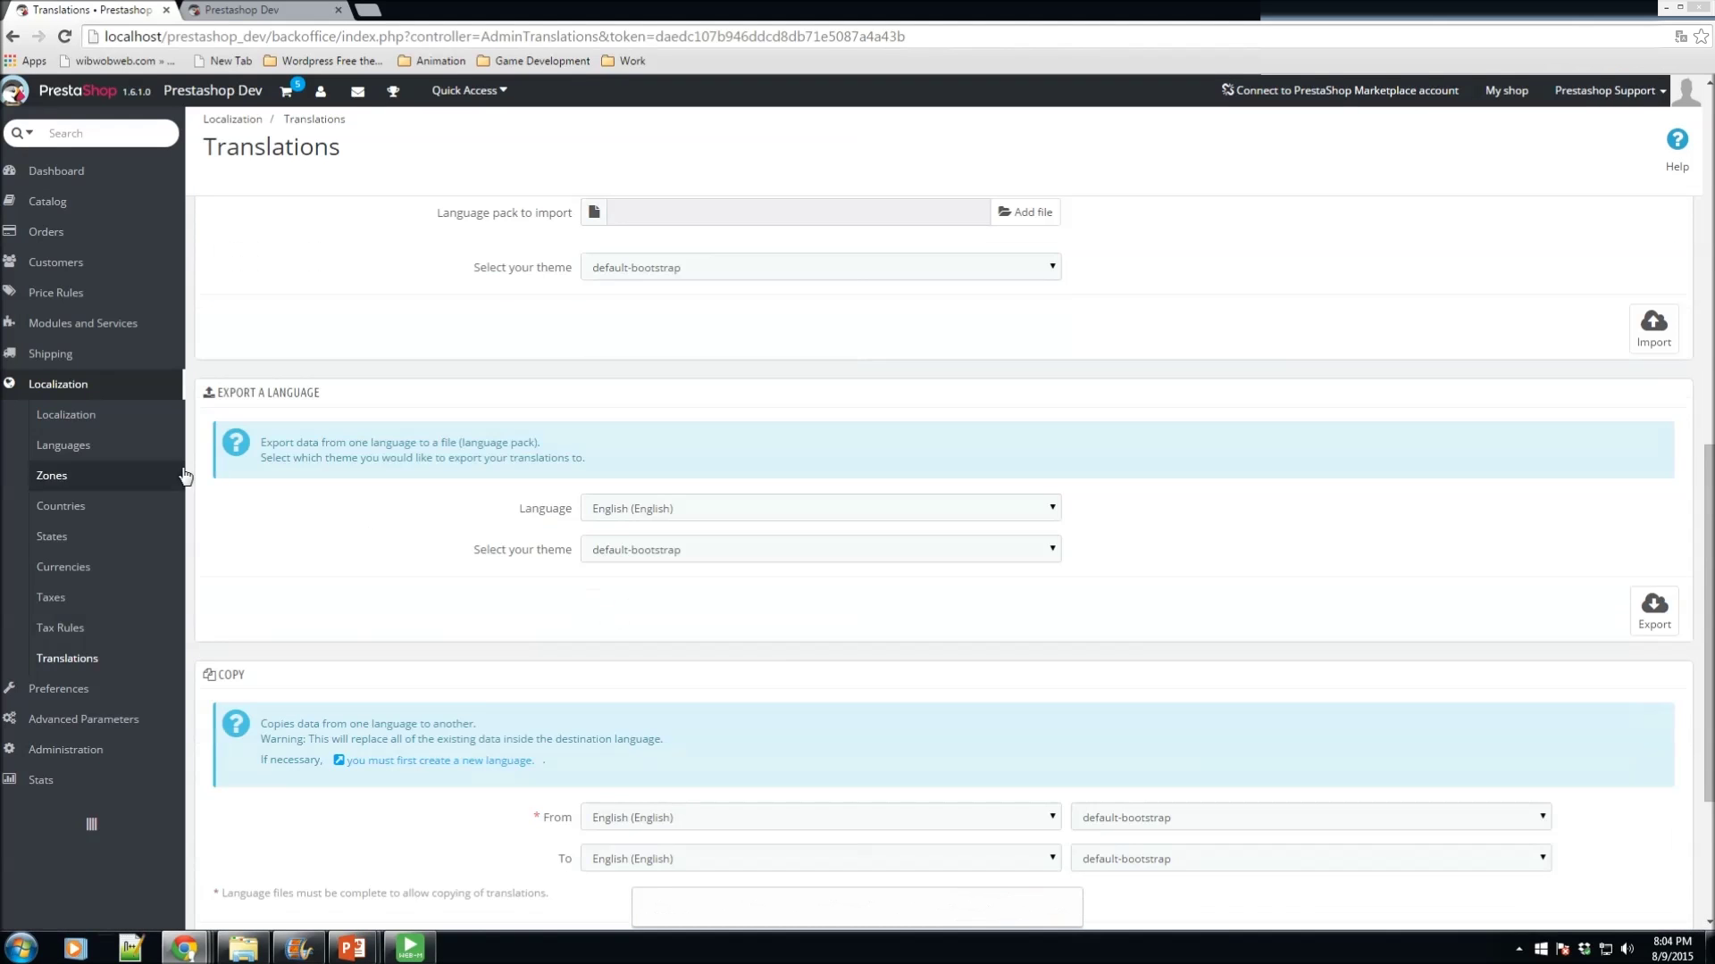
Step: Open the main Localization page and review its localization pack import options and default configuration settings
click(74, 423)
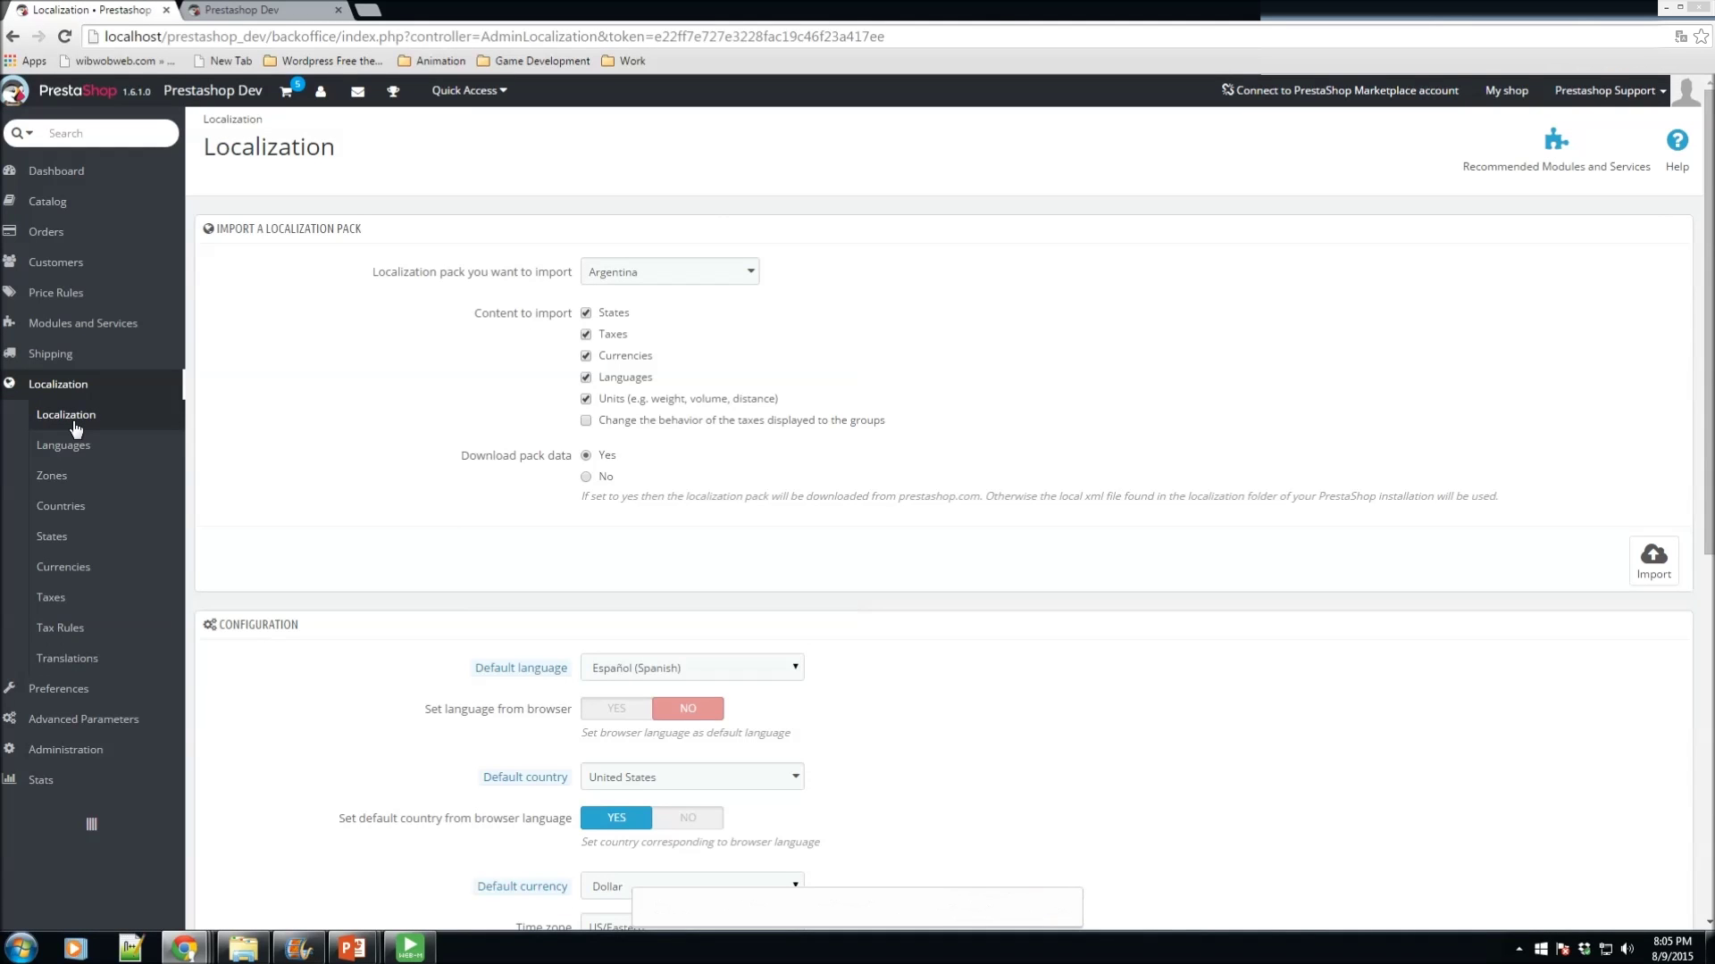
scroll(793, 661, down, 2)
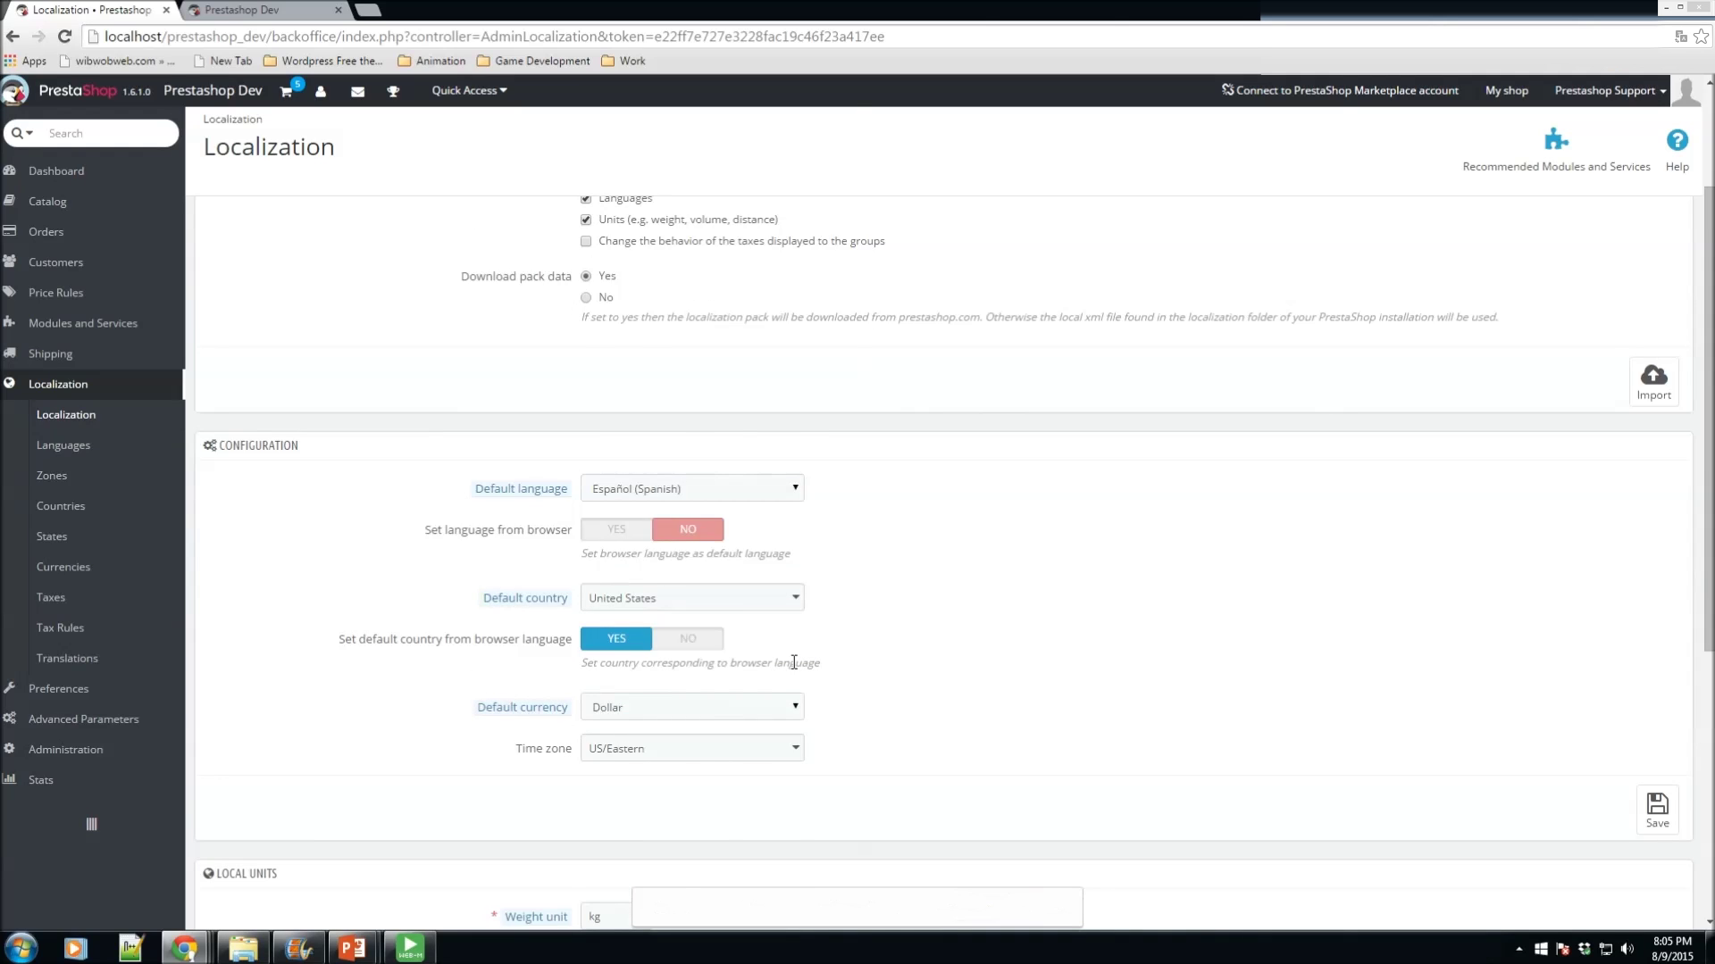
scroll(793, 662, up, 2)
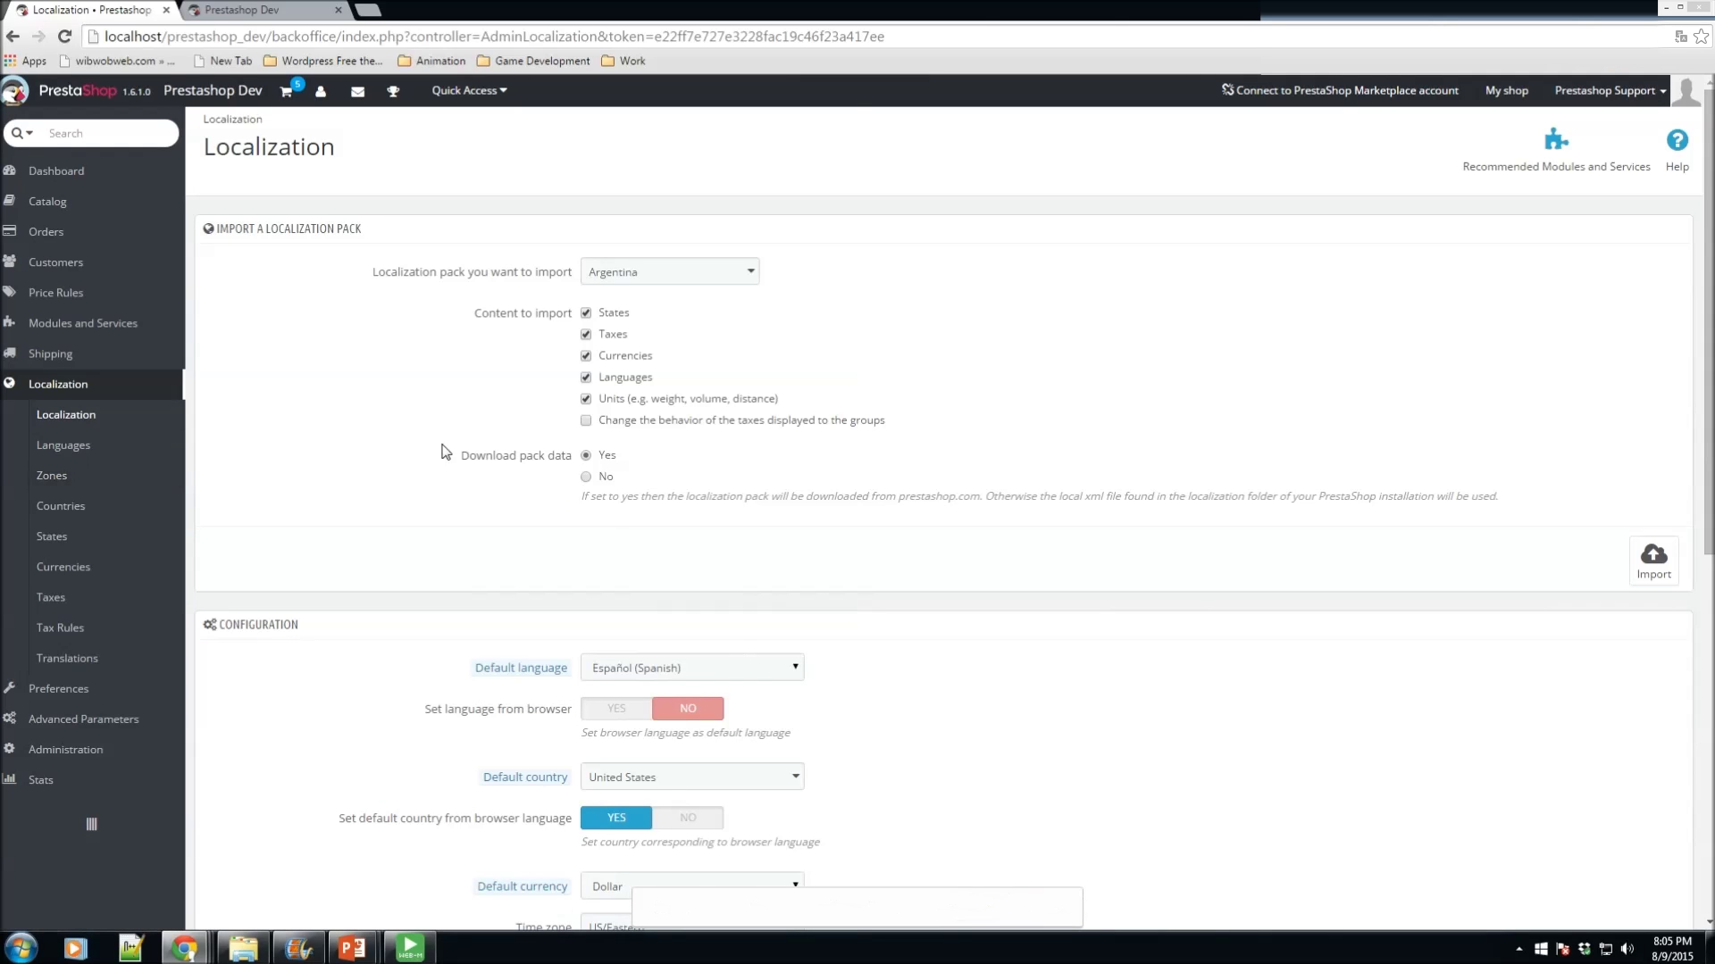